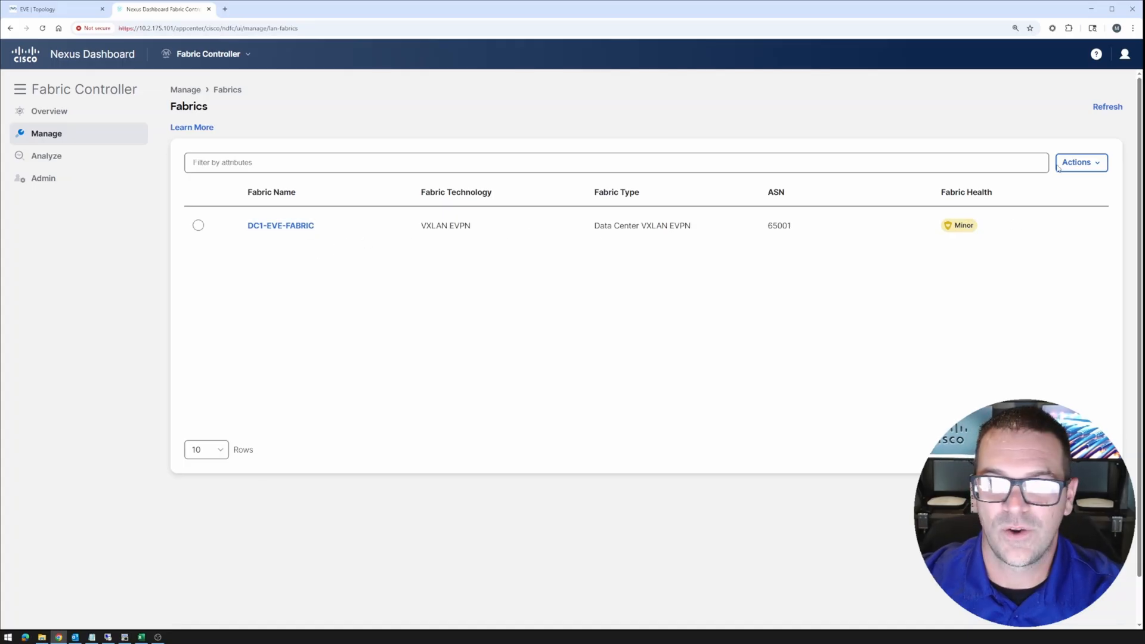
Create a fabric named DC2-EVE-FABRIC using the Data Center VXLAN EVPN template
click(1077, 162)
click(1059, 186)
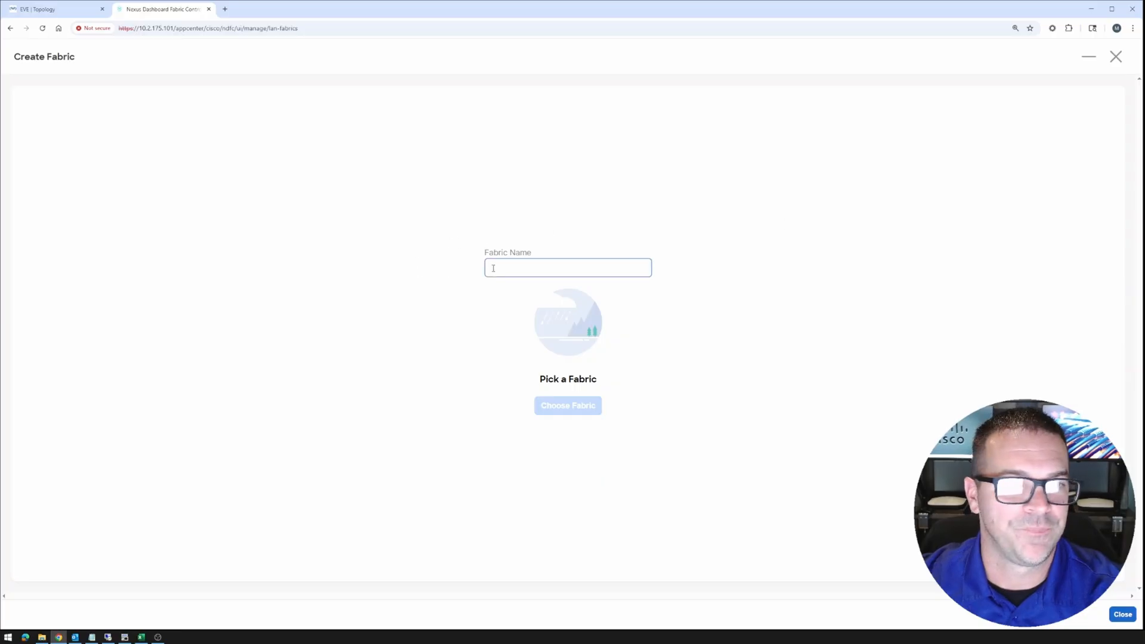
click(518, 268)
click(550, 308)
drag(564, 270, 414, 268)
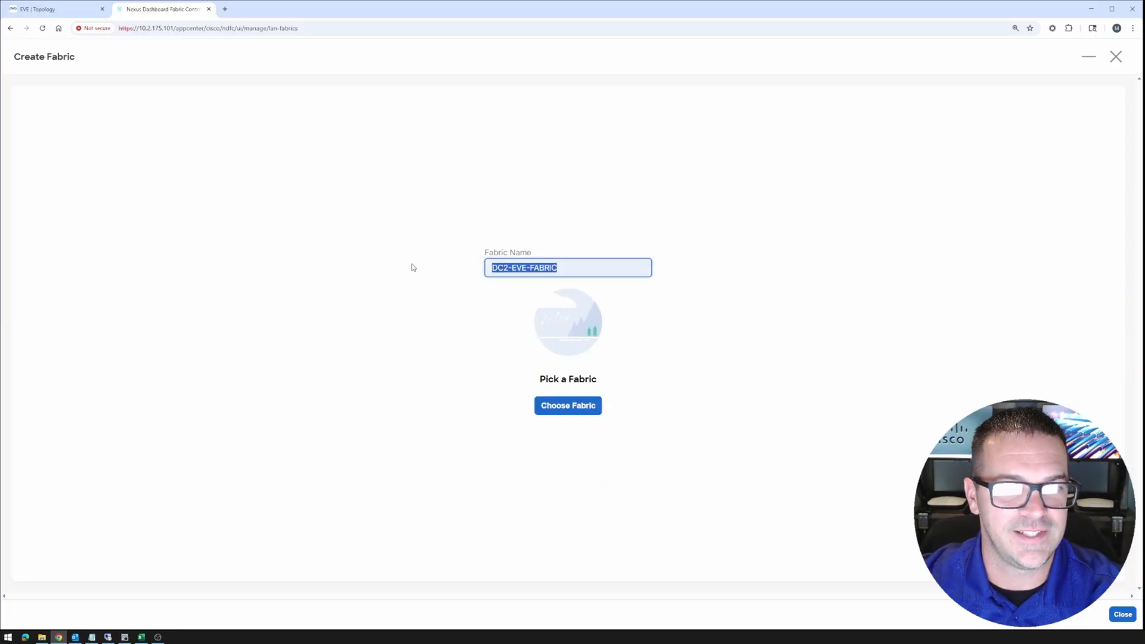
click(565, 408)
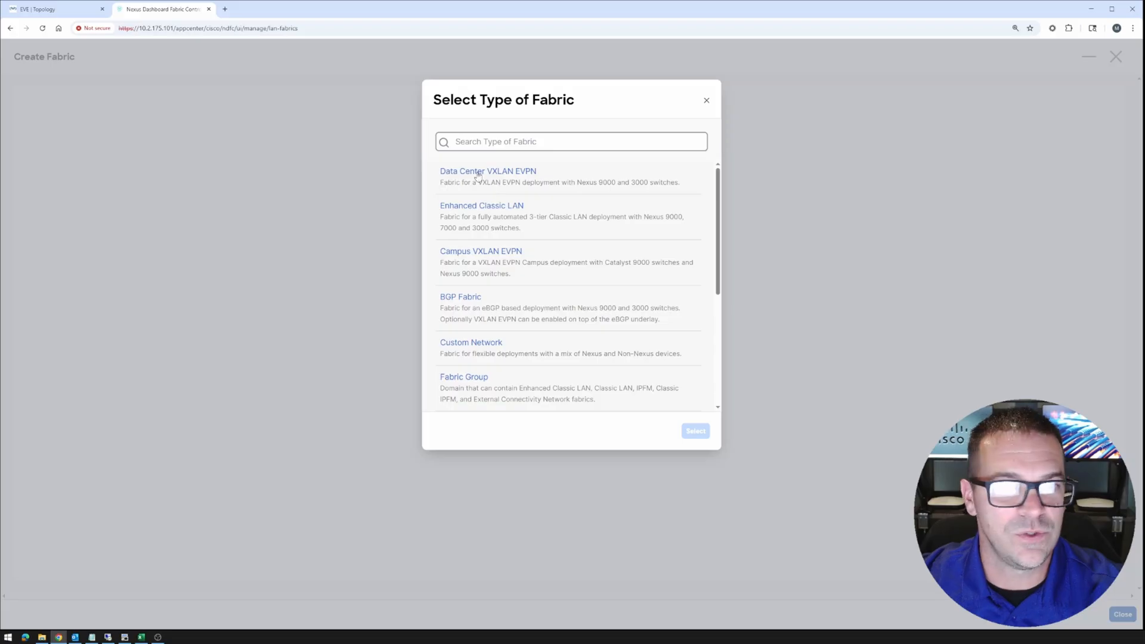
click(514, 177)
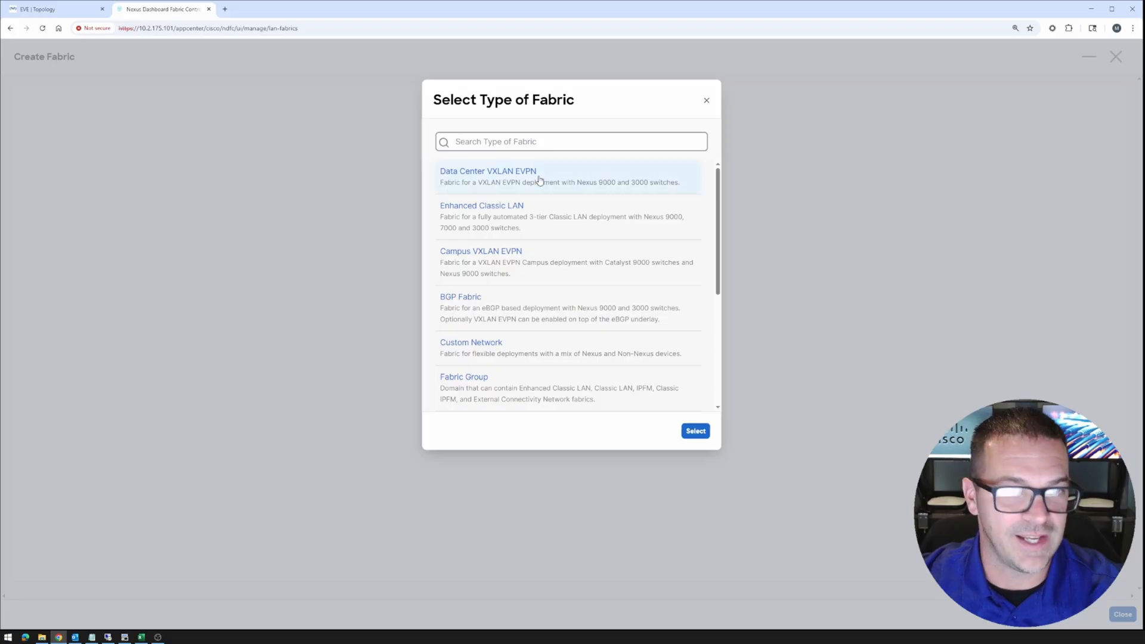
click(695, 432)
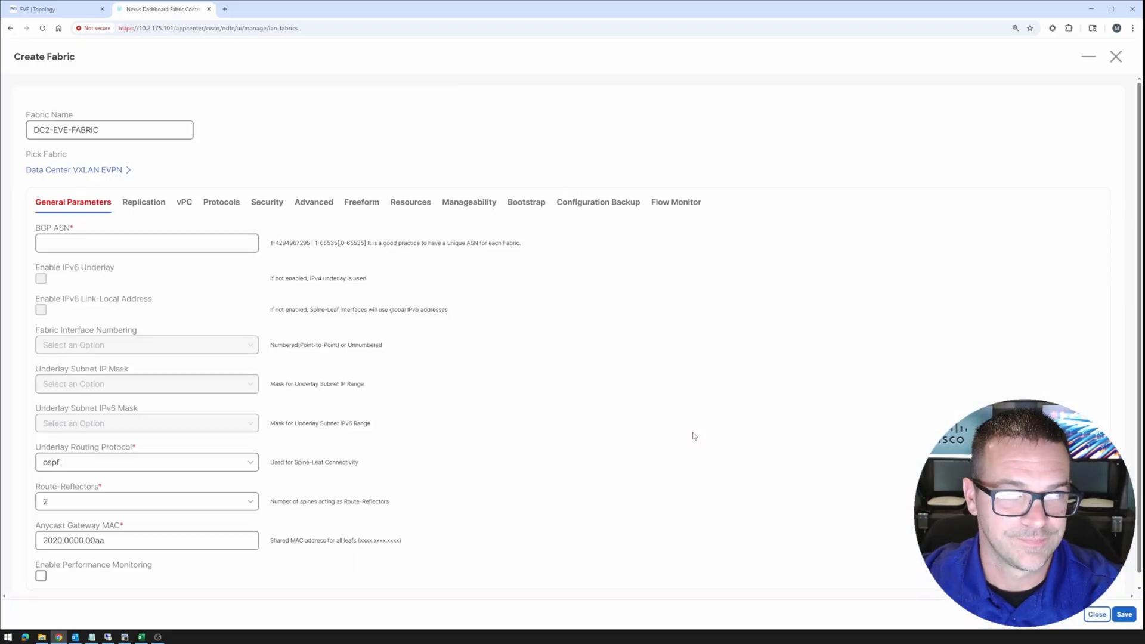
Enter BGP ASN 65002, verifying DC2's ASN against the EVE lab topology
click(190, 240)
click(83, 246)
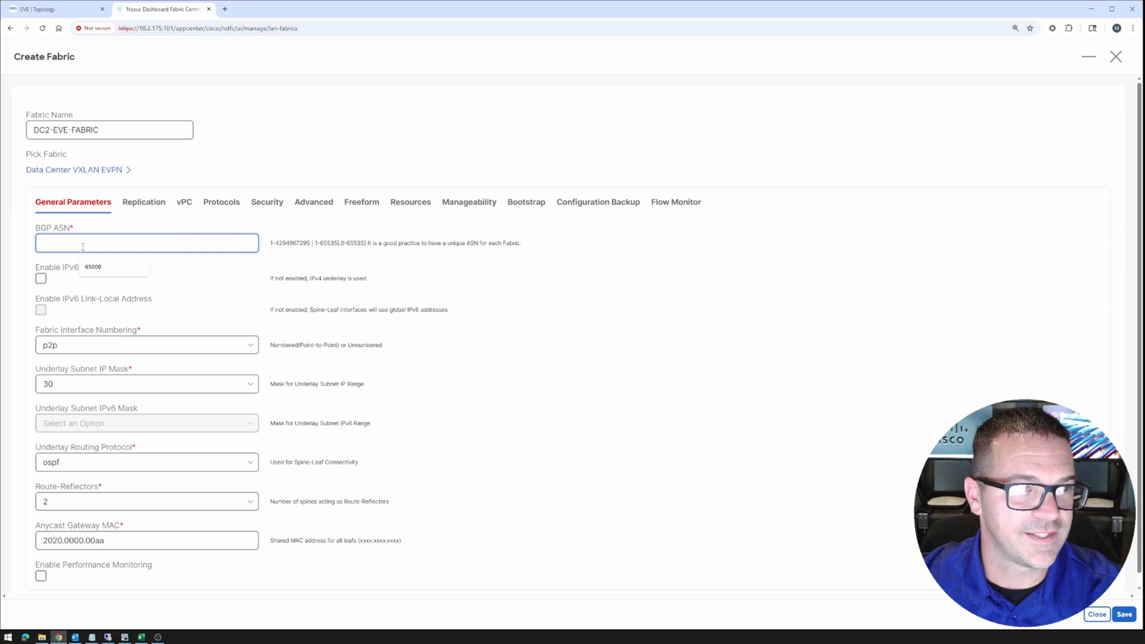
text(6500)
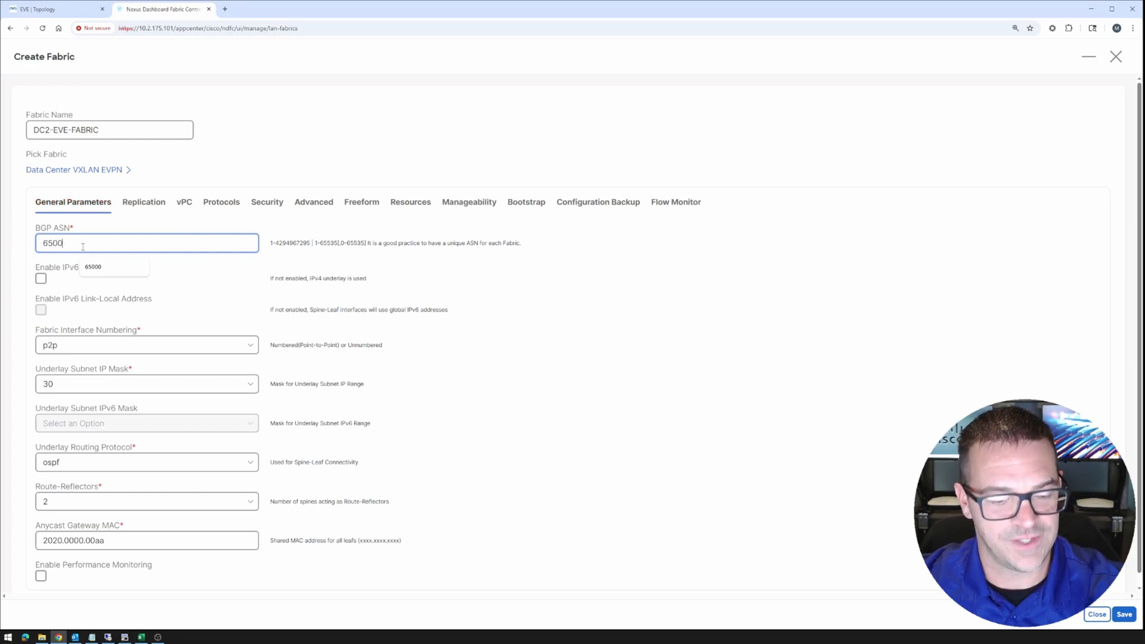
text(2)
click(59, 10)
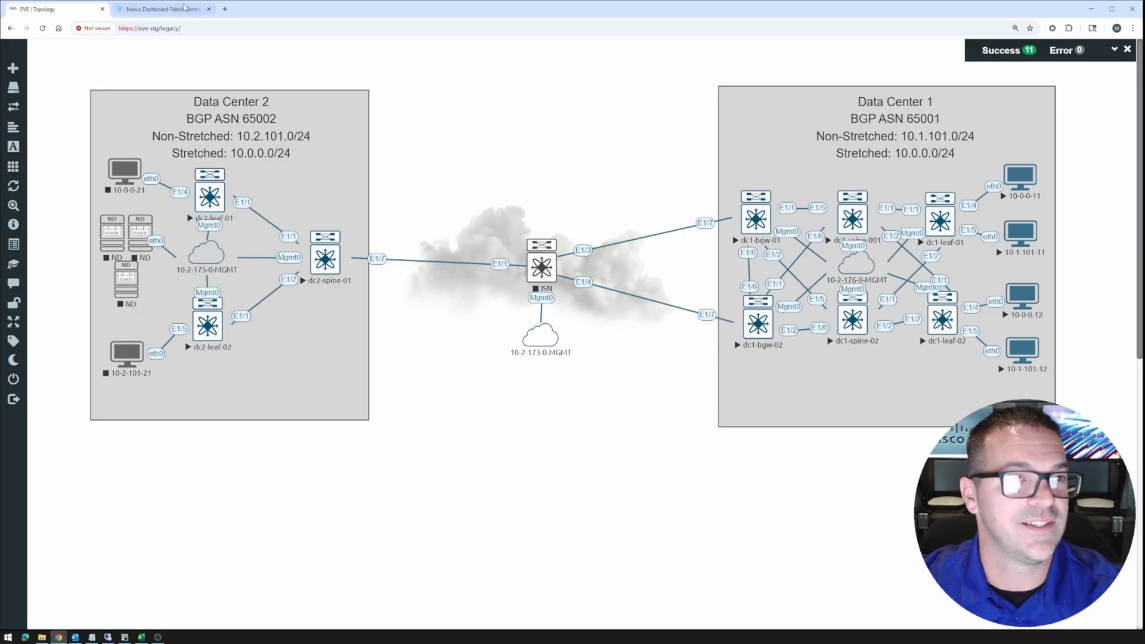
click(178, 12)
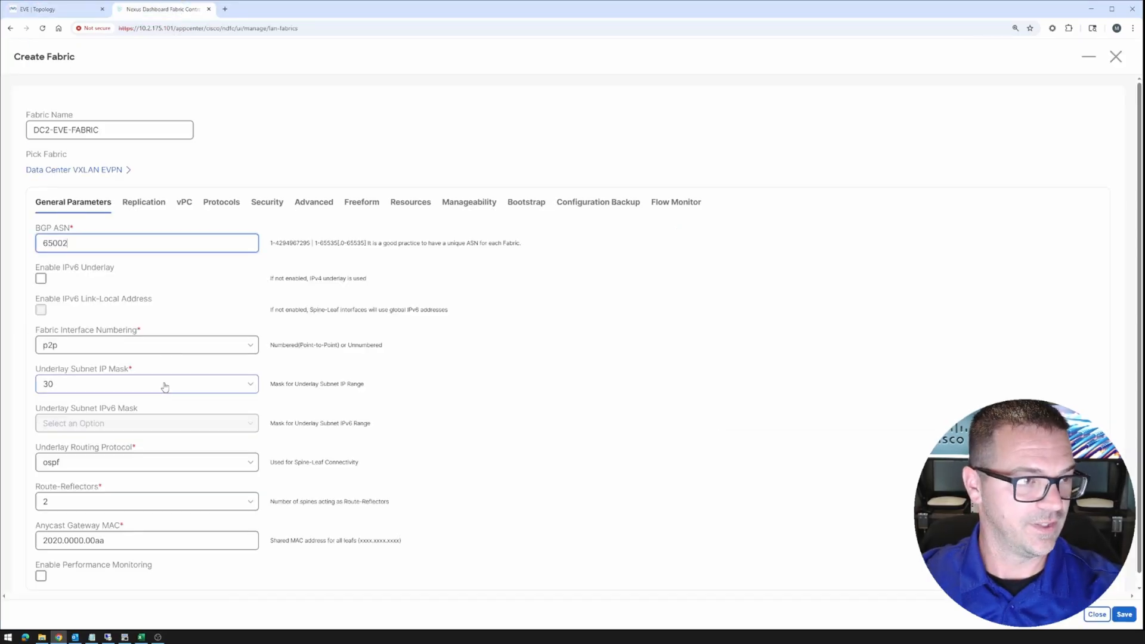
Review the Replication, vPC, Protocols and Security settings of the fabric form
scroll(165, 389, down, 1)
scroll(165, 389, up, 1)
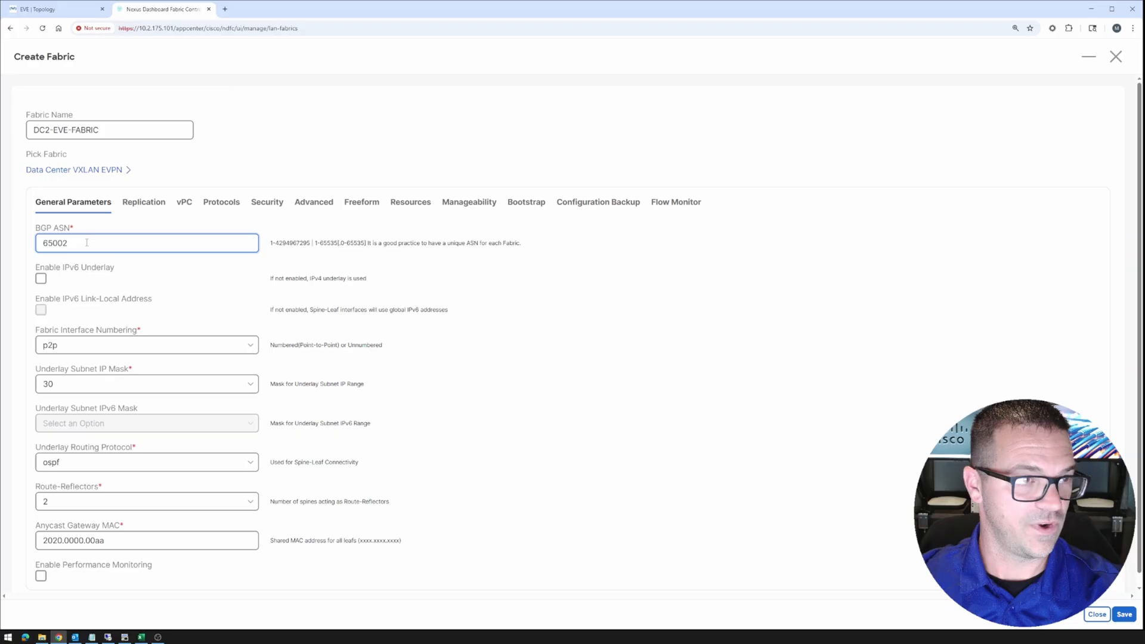
click(129, 206)
scroll(147, 308, down, 4)
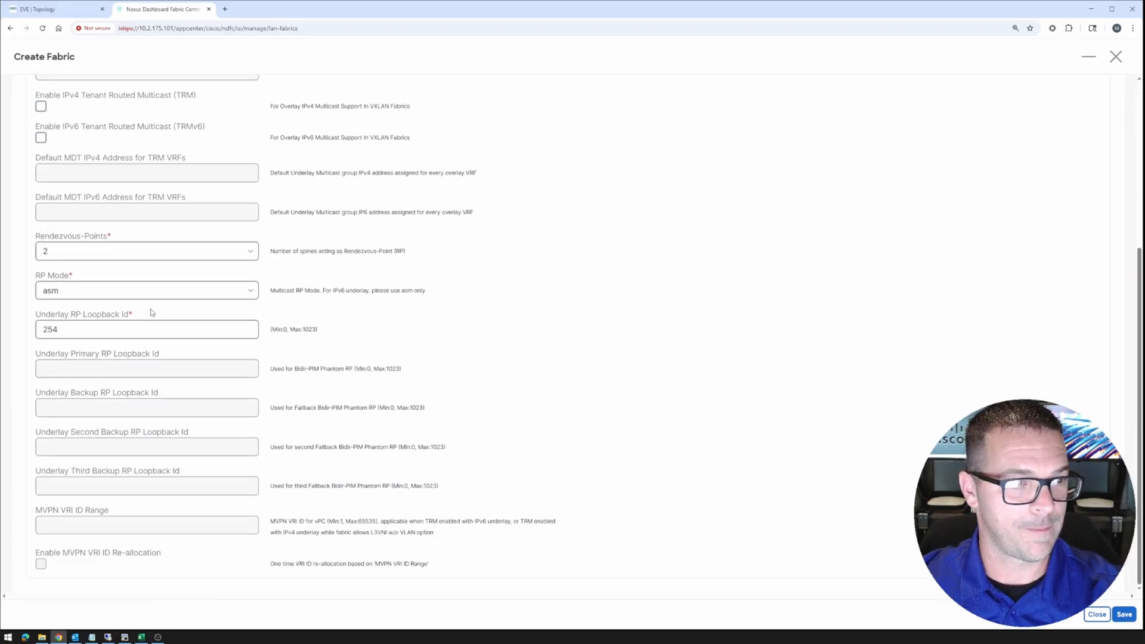
scroll(151, 313, up, 5)
click(184, 202)
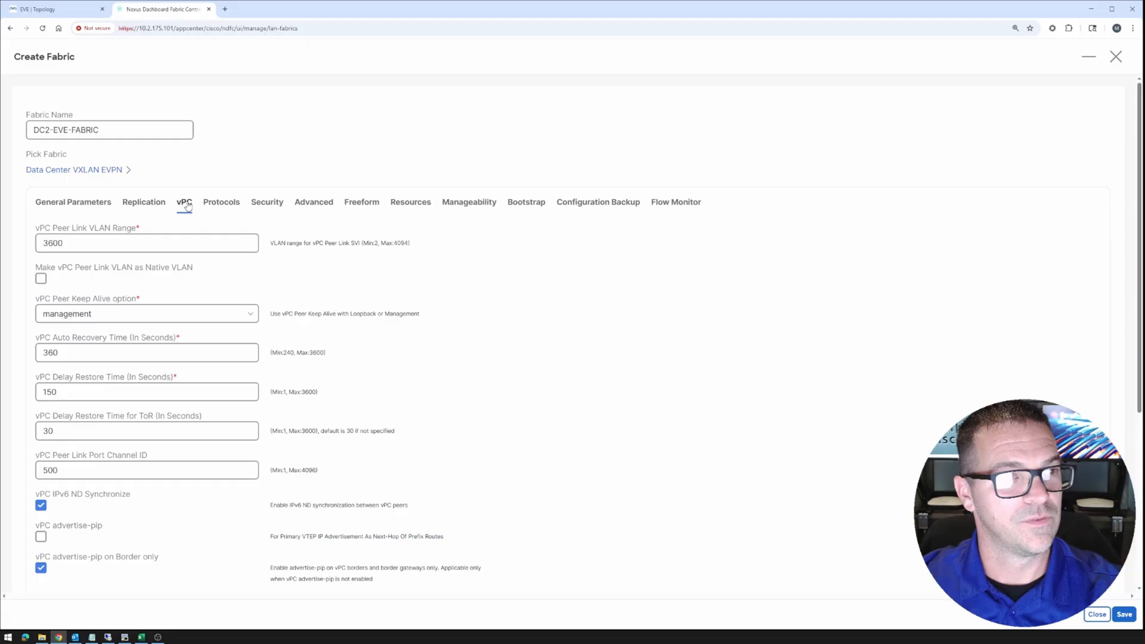
click(219, 206)
scroll(216, 334, down, 5)
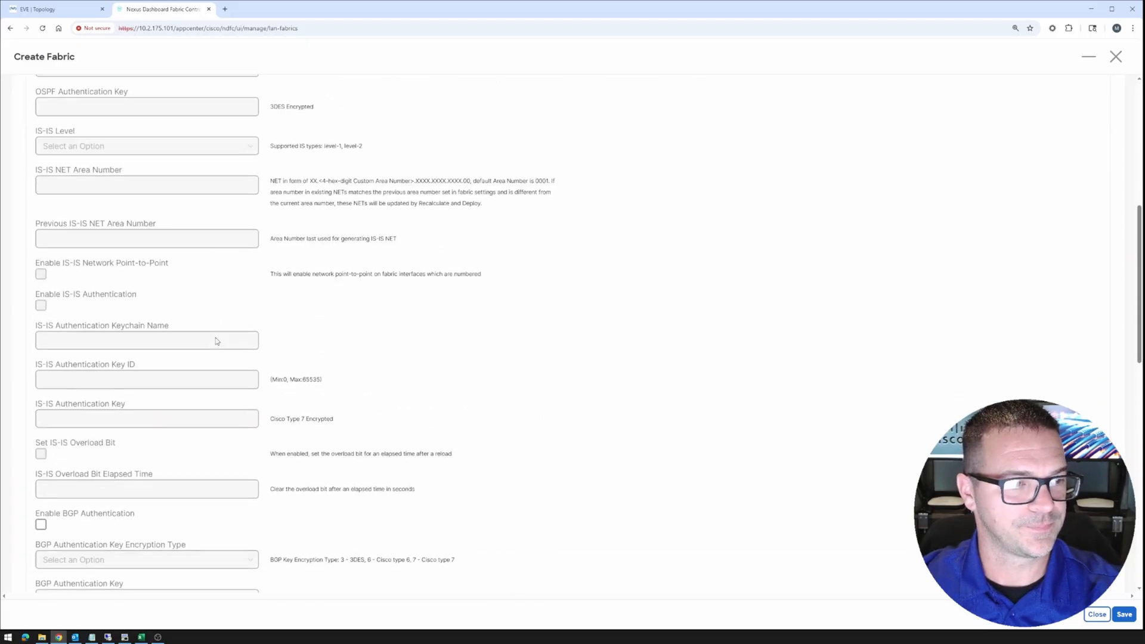
scroll(216, 334, up, 5)
click(267, 207)
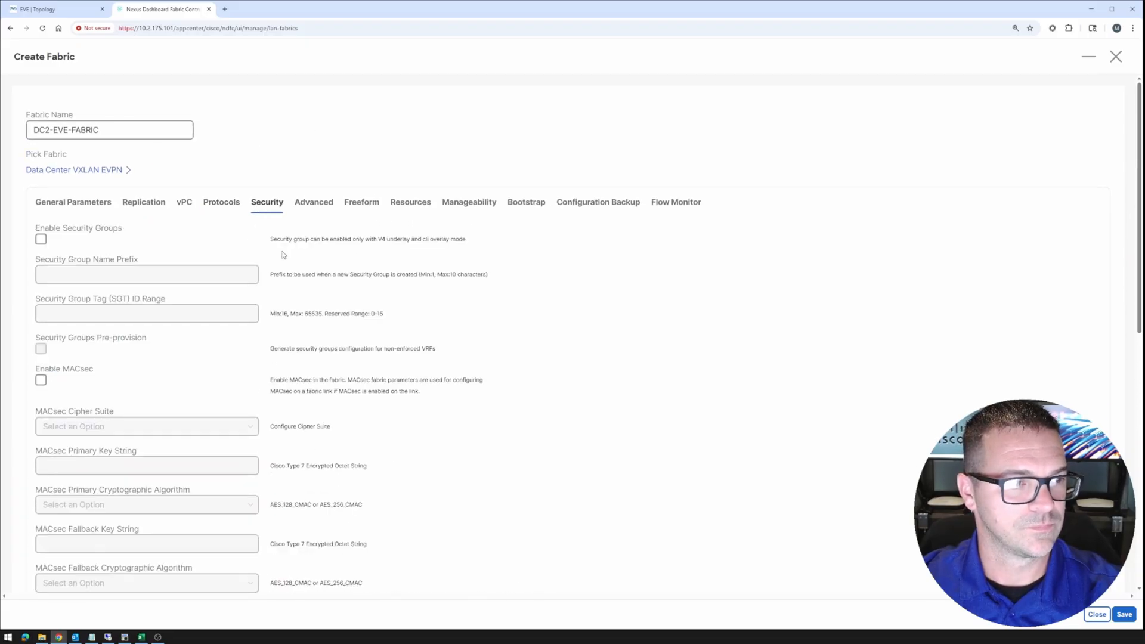
Set the Intra Fabric and Layer 2 Host Interface MTUs to 1500 on the Advanced tab
click(306, 204)
scroll(349, 286, down, 5)
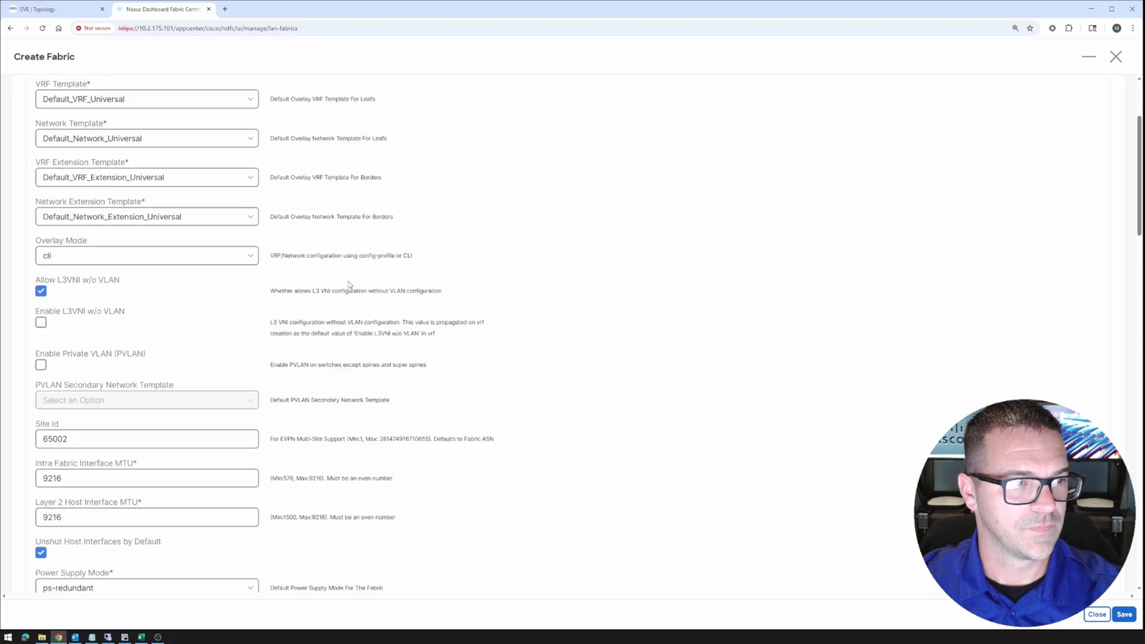
double_click(52, 264)
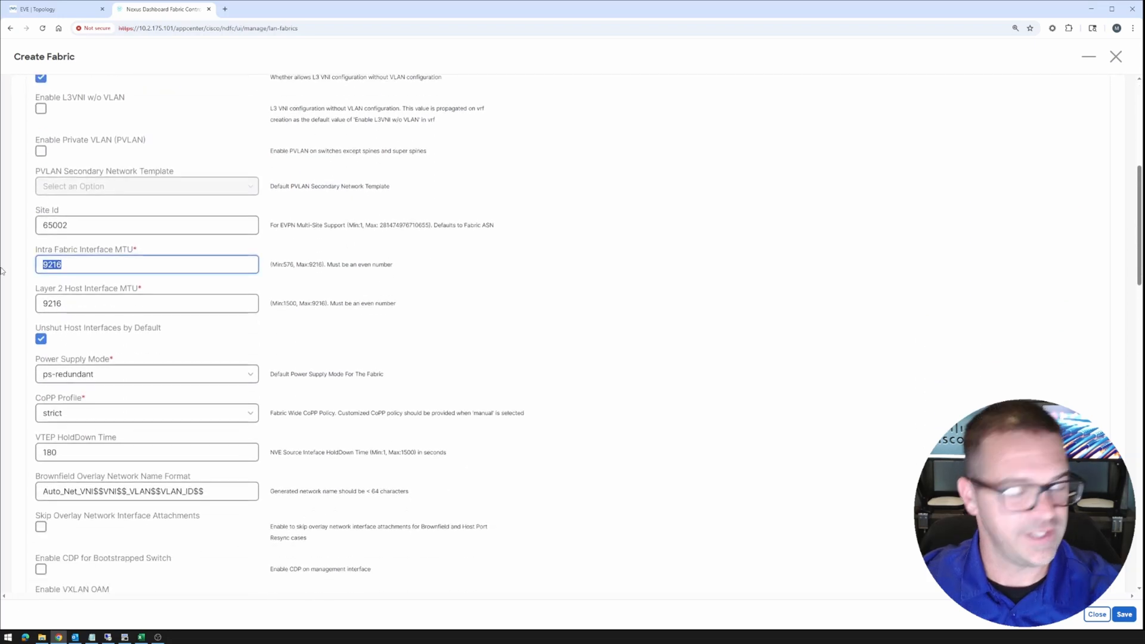
text(1500)
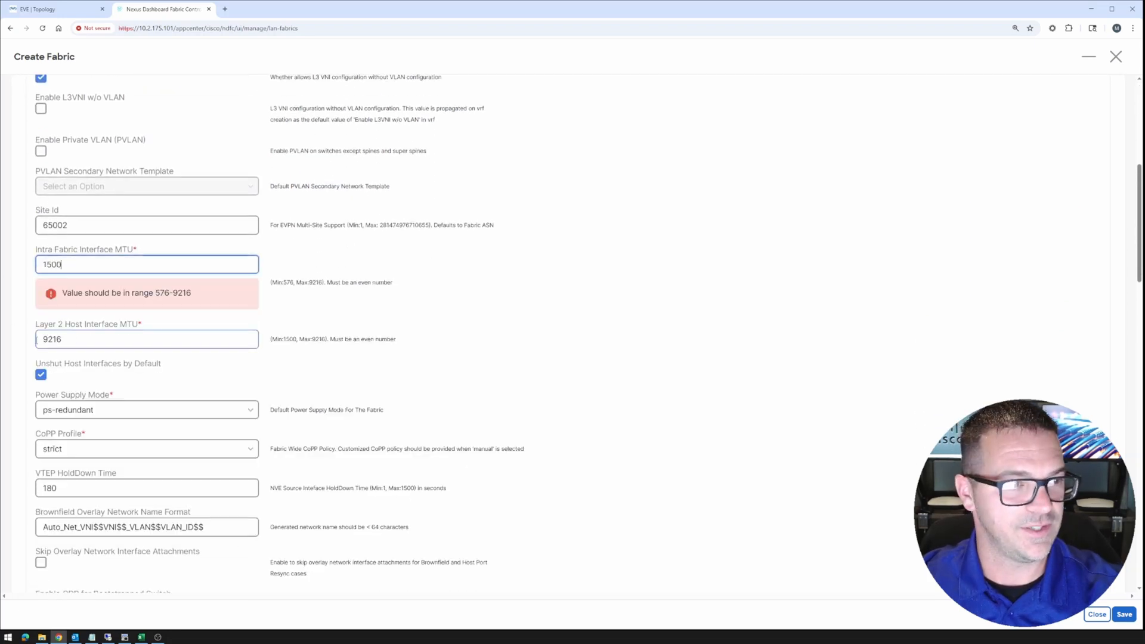
key(Tab)
text(15)
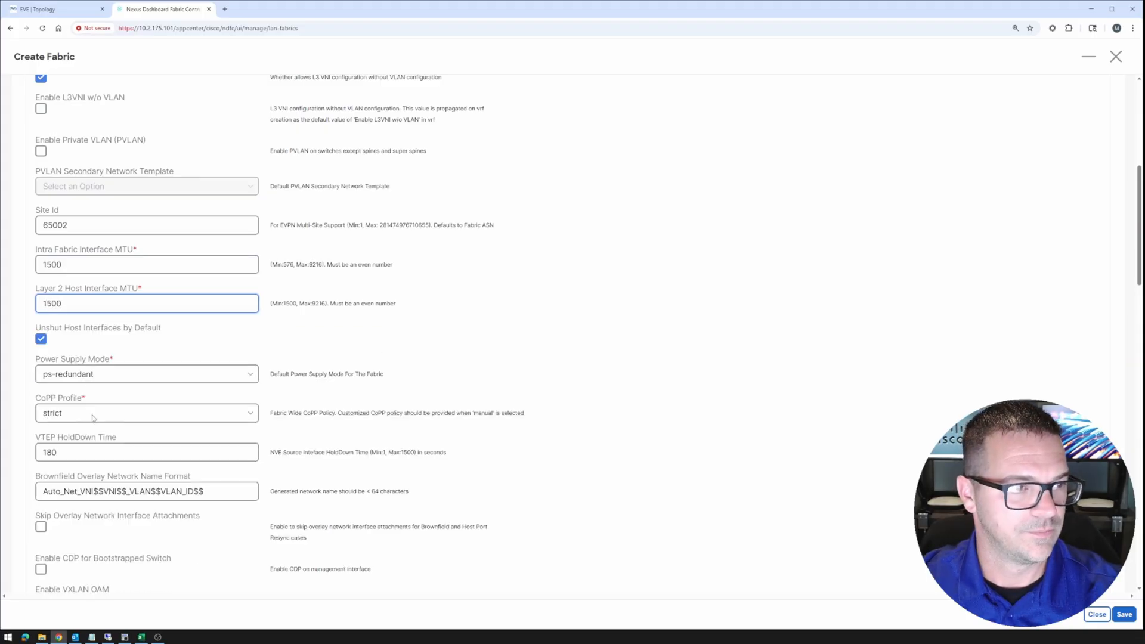
Disable VXLAN OAM and set Greenfield Cleanup Option to Enable
scroll(93, 418, down, 5)
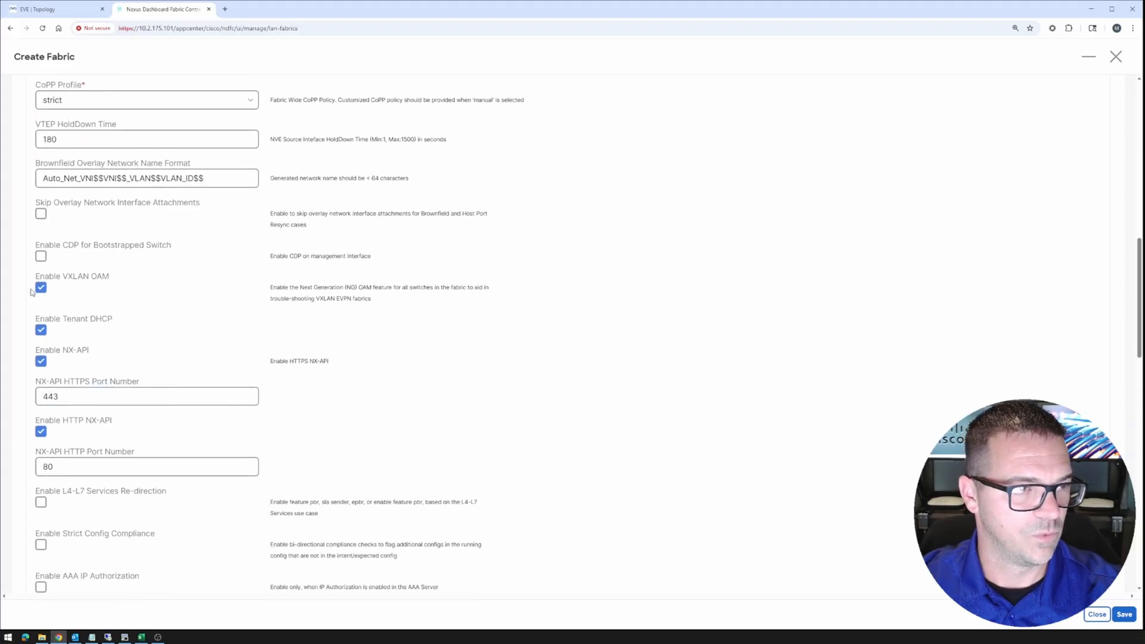
click(99, 284)
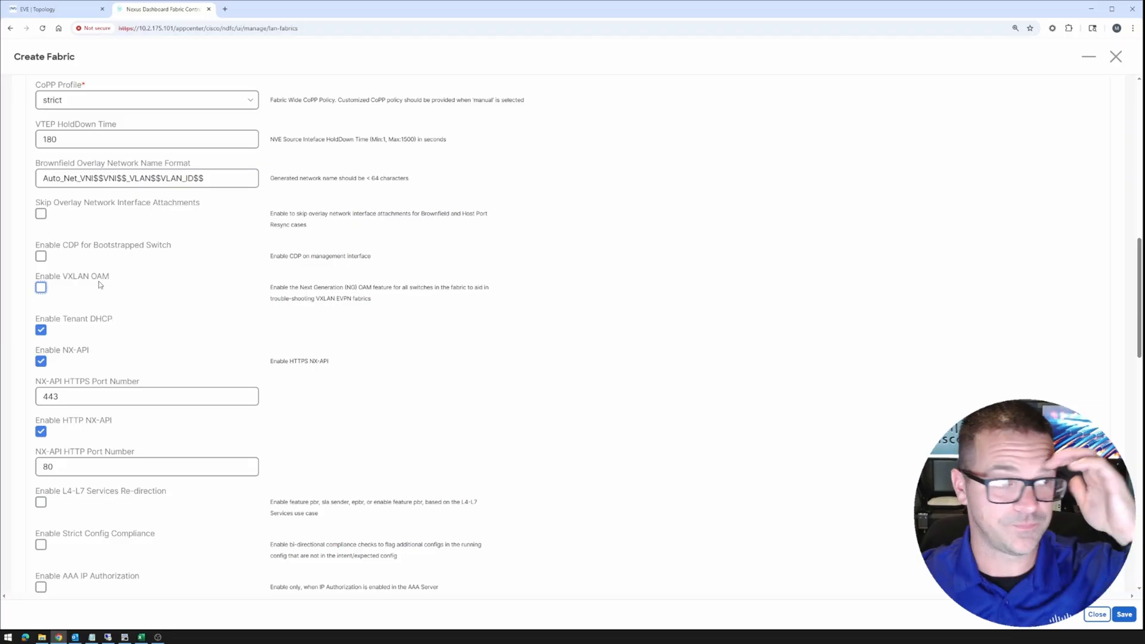
scroll(243, 351, down, 3)
scroll(244, 352, down, 4)
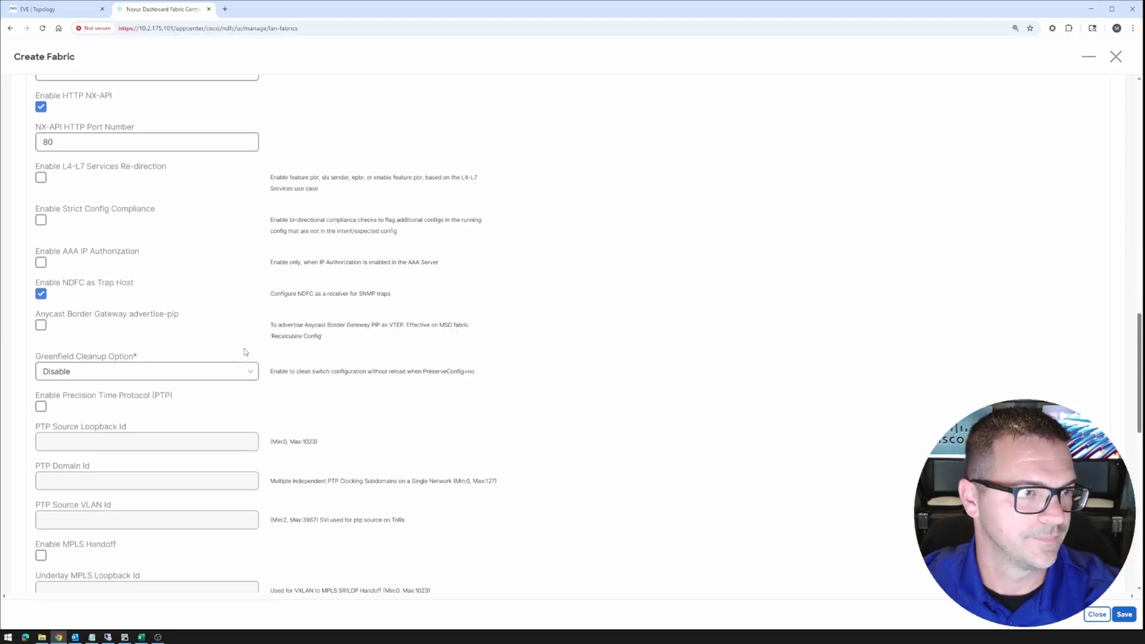
click(213, 255)
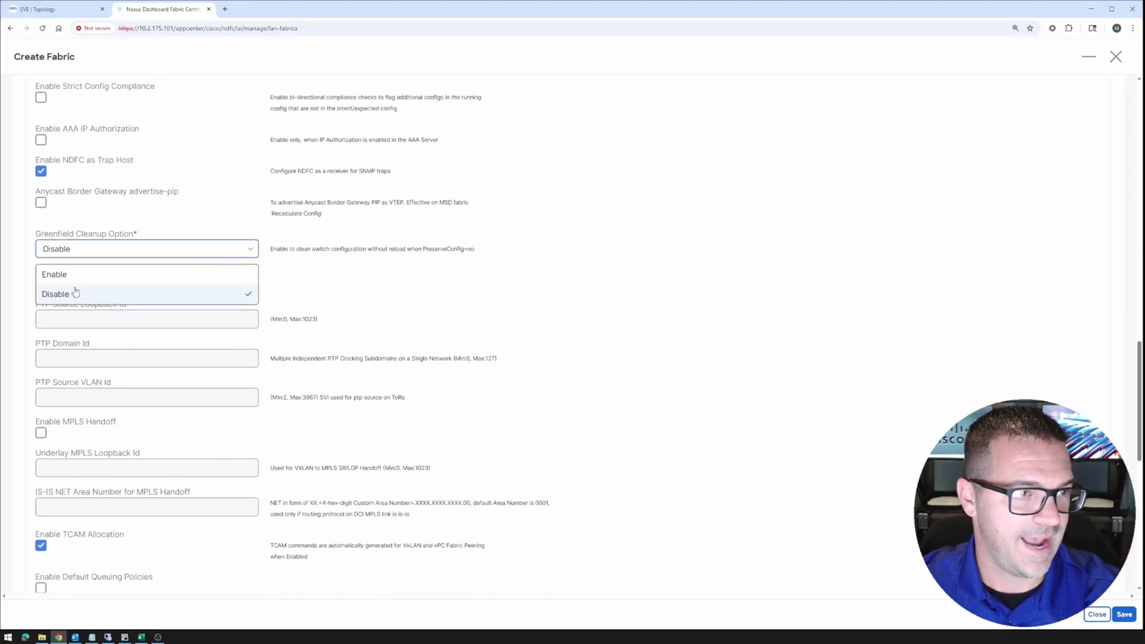
click(66, 275)
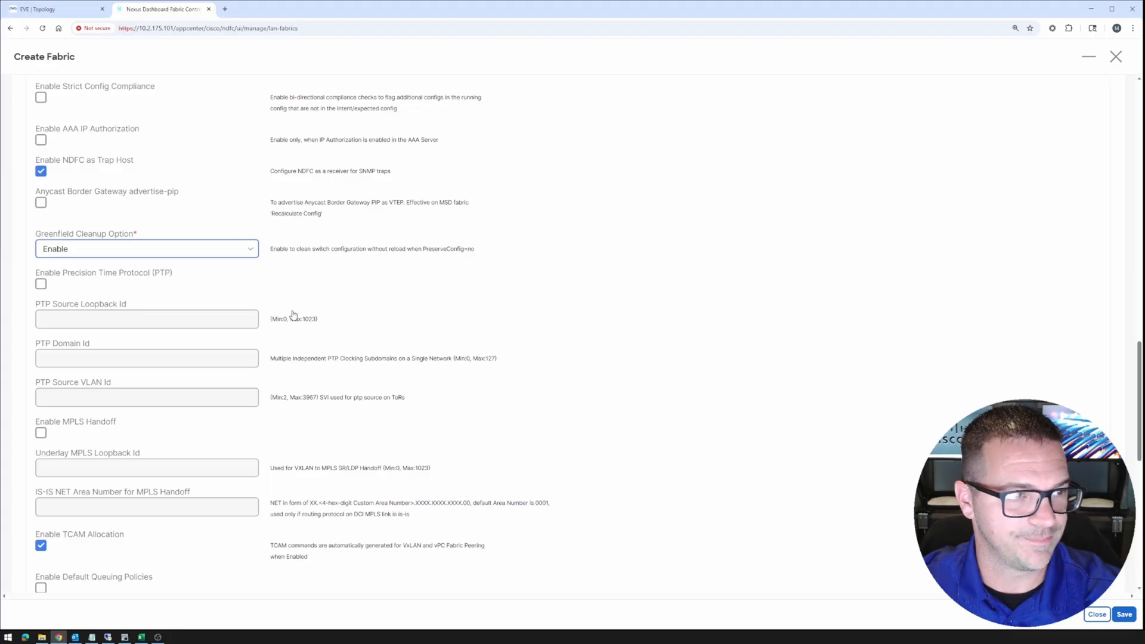
scroll(292, 315, down, 4)
scroll(293, 317, down, 5)
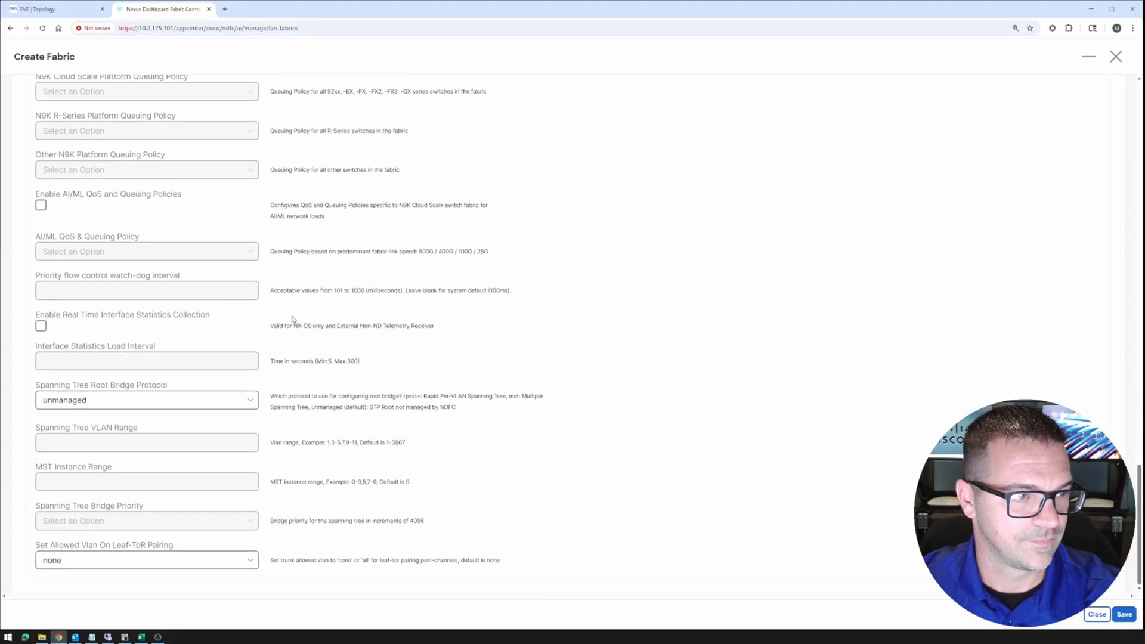
scroll(763, 498, up, 20)
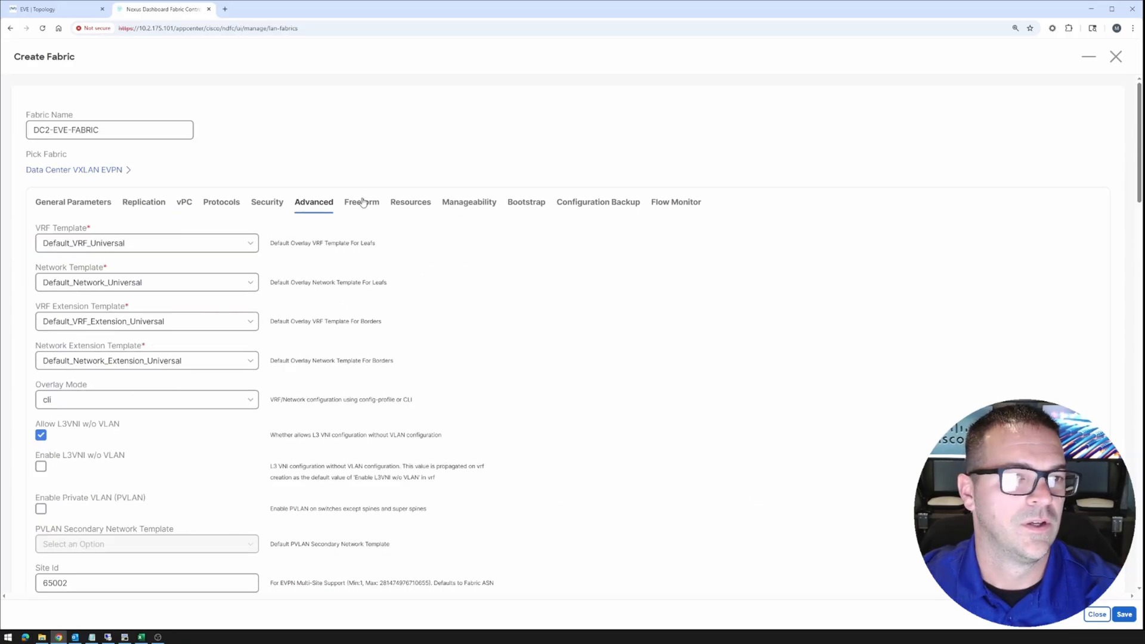
Set the underlay routing and VTEP loopback ranges on the Resources tab (10.2.255.0/24, 10.2.254.0/24)
click(410, 202)
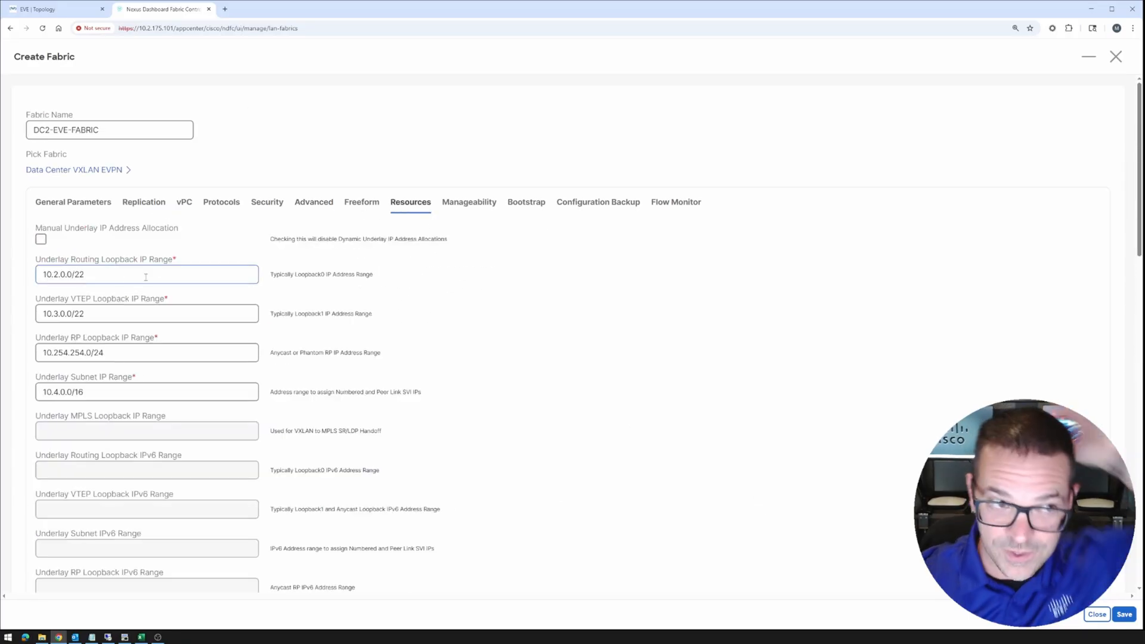
drag(90, 274, 3, 276)
text(10)
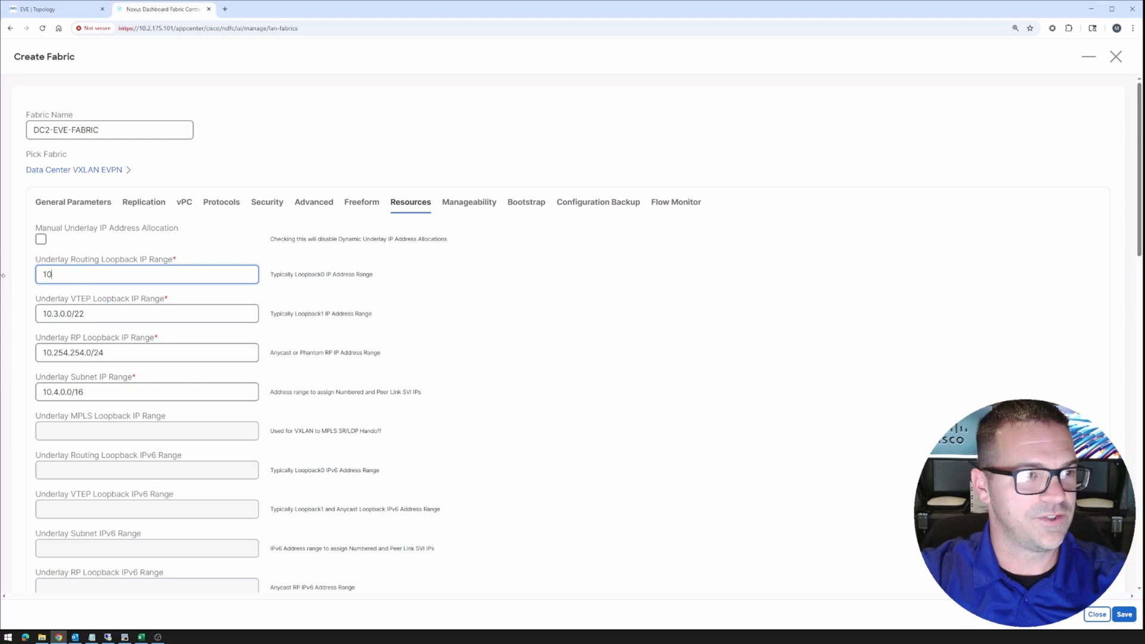
text(.2.255.0/24)
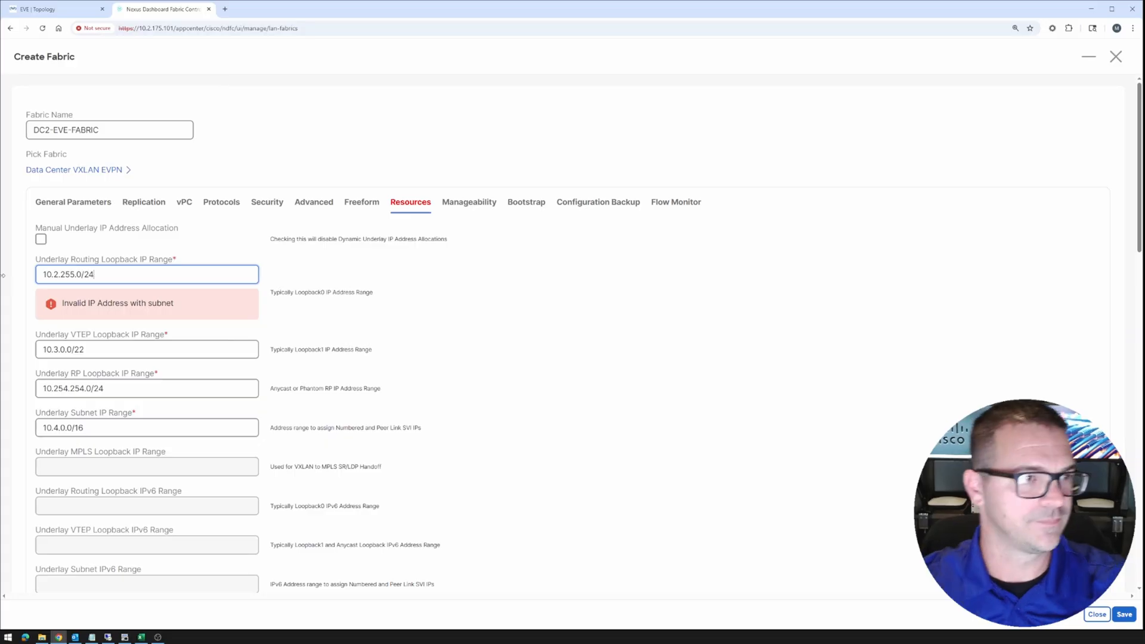
drag(3, 276, 7, 278)
drag(105, 280, 20, 276)
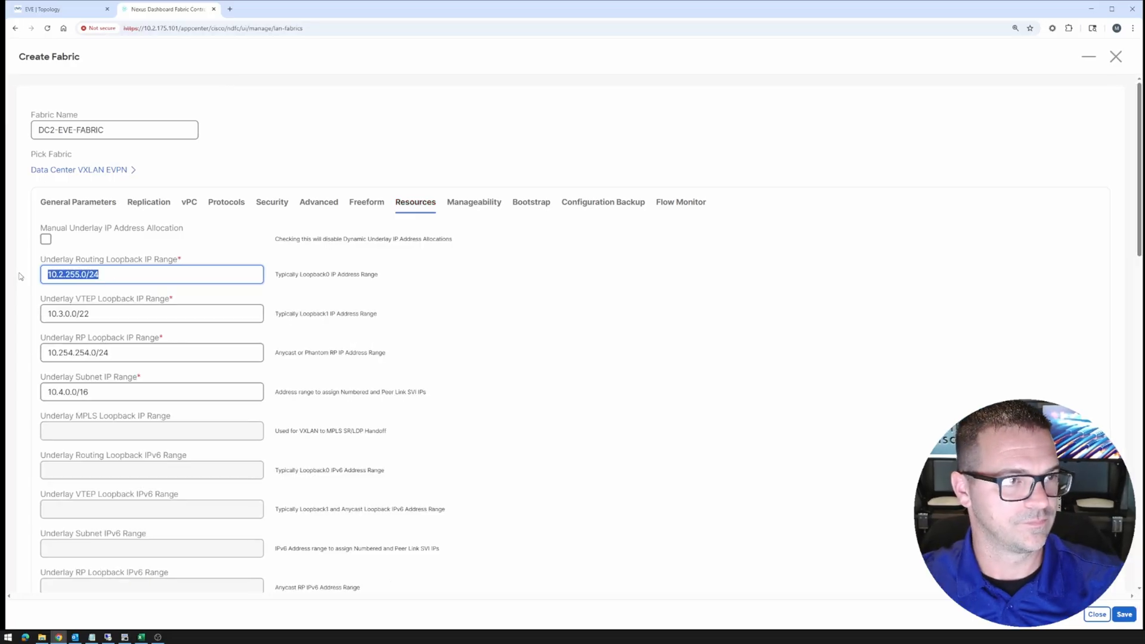
key(ctrl+c)
drag(101, 313, 27, 315)
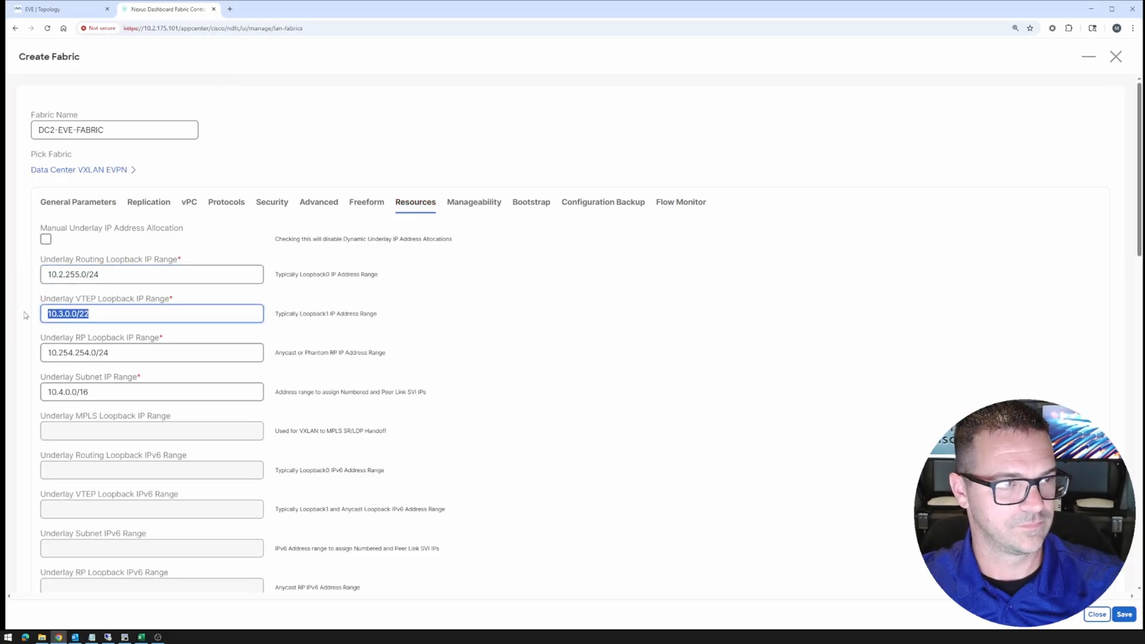
key(ctrl+v)
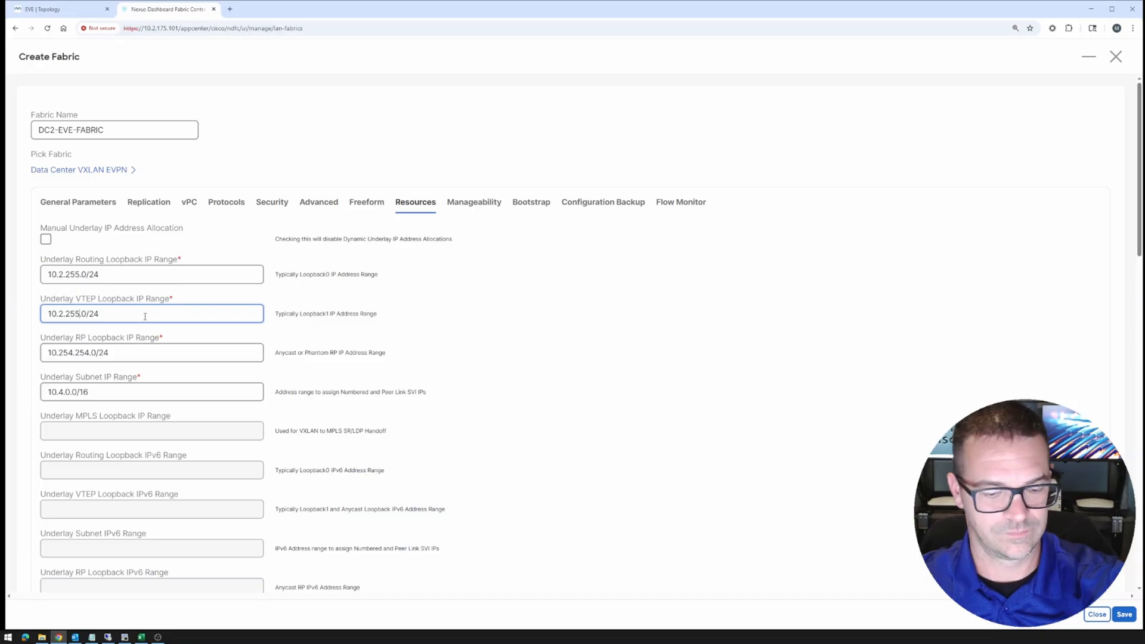
Set Underlay RP Loopback to 10.2.253.0/24 and Underlay Subnet IP Range to 10.2.252.0/24
drag(113, 353, 36, 354)
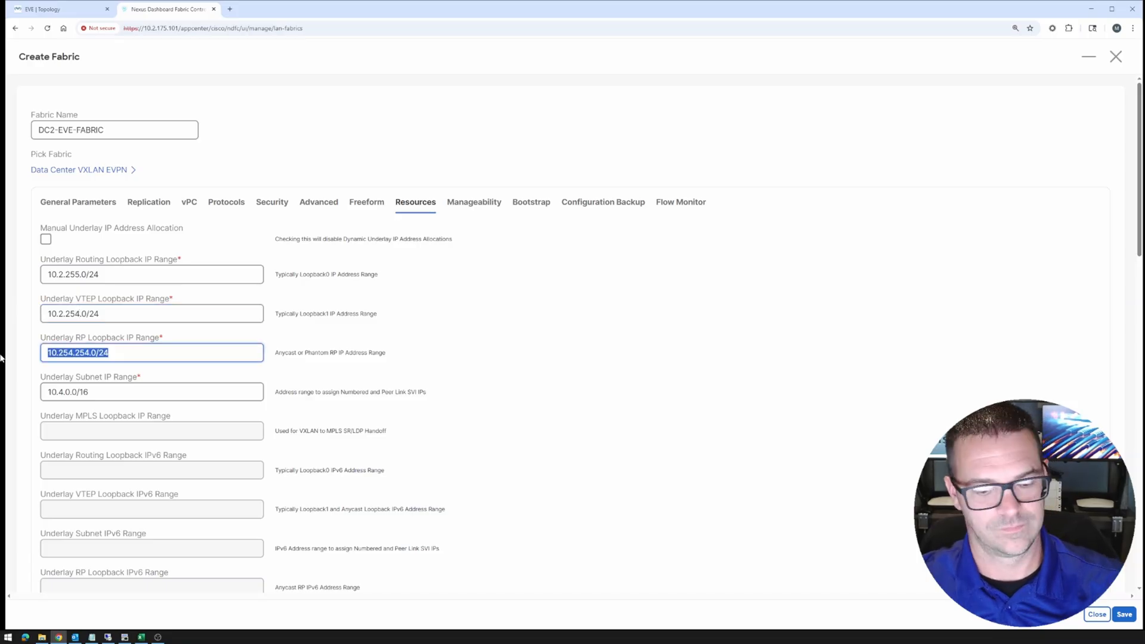
key(ctrl+v)
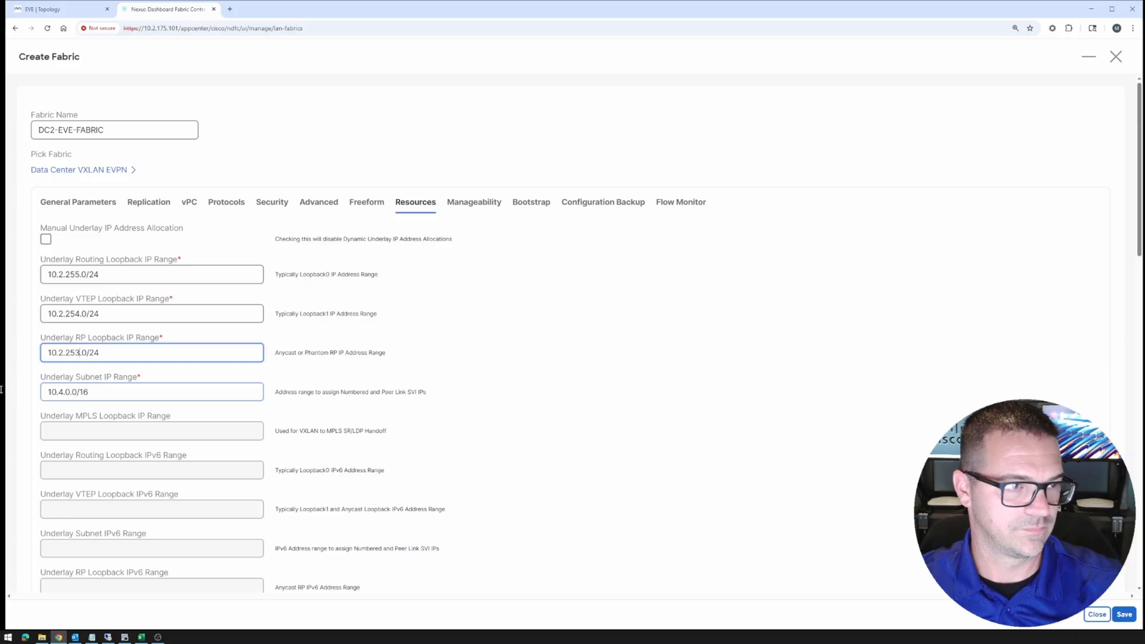
key(Tab)
key(ctrl+v)
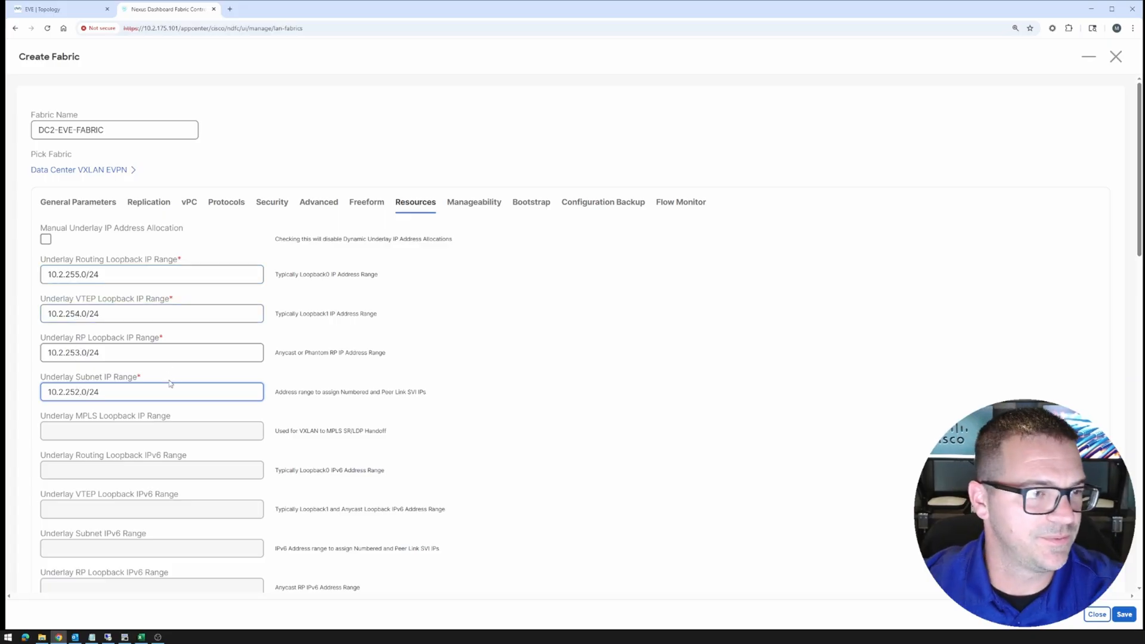
Set VRF Lite Deployment to Back2Back&ToExternal with subnet range 10.2.0.0/24
scroll(170, 384, down, 5)
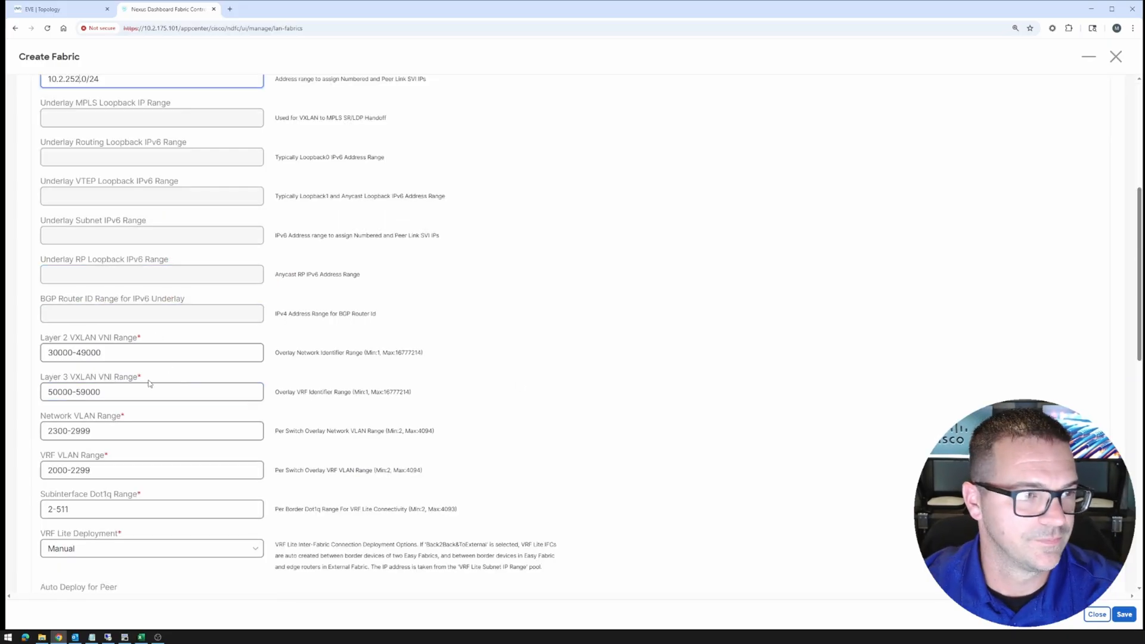
scroll(149, 383, down, 2)
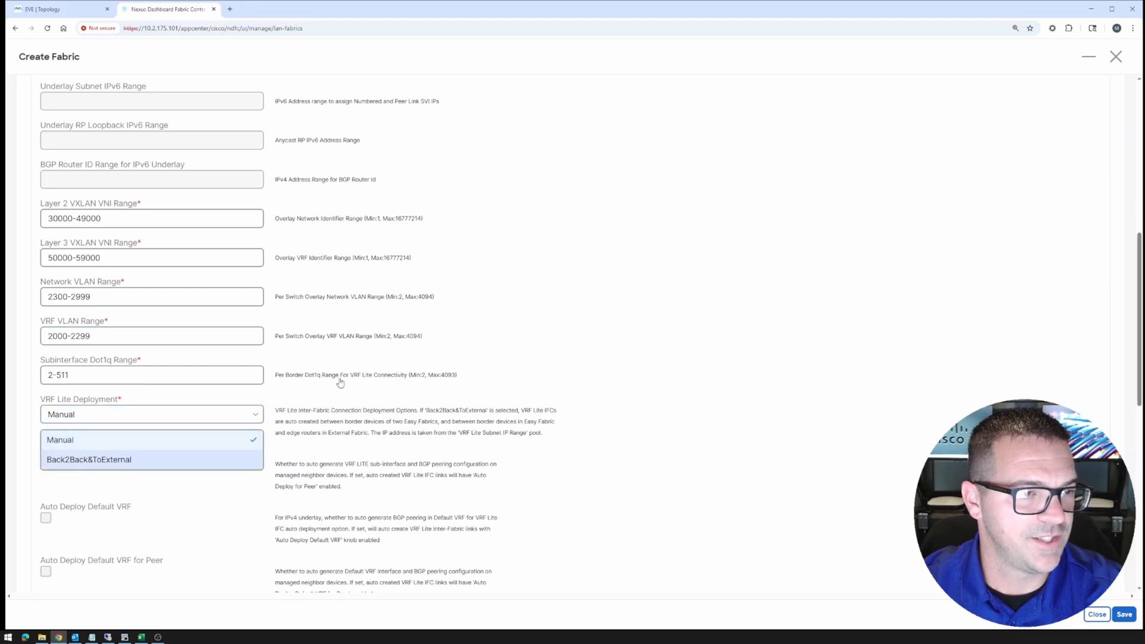
key(Return)
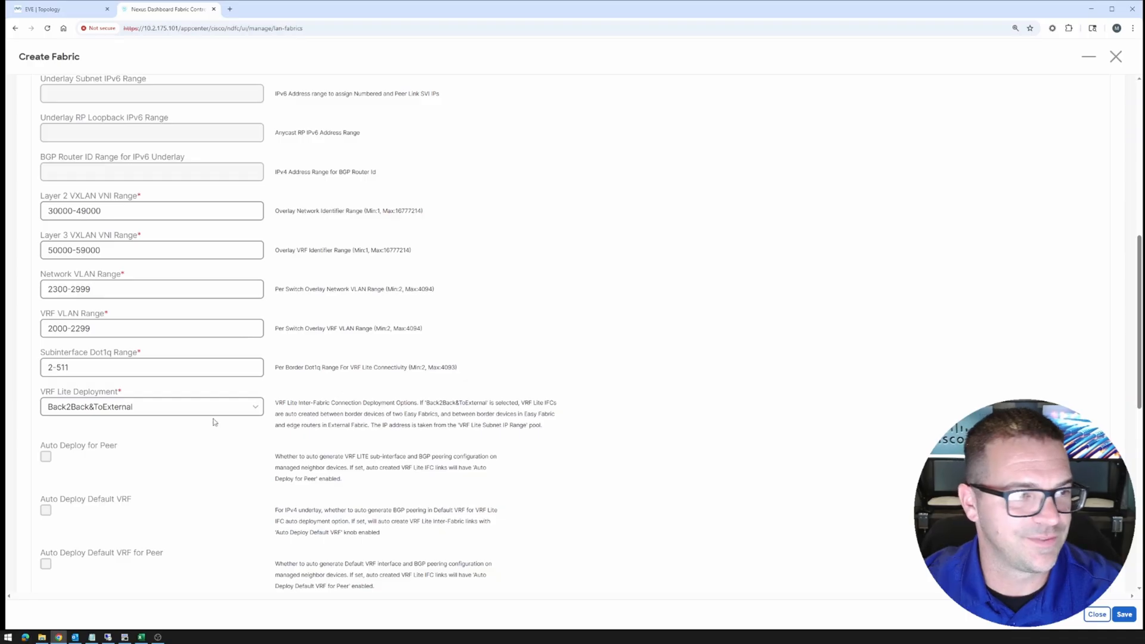
scroll(213, 421, down, 3)
scroll(108, 435, down, 5)
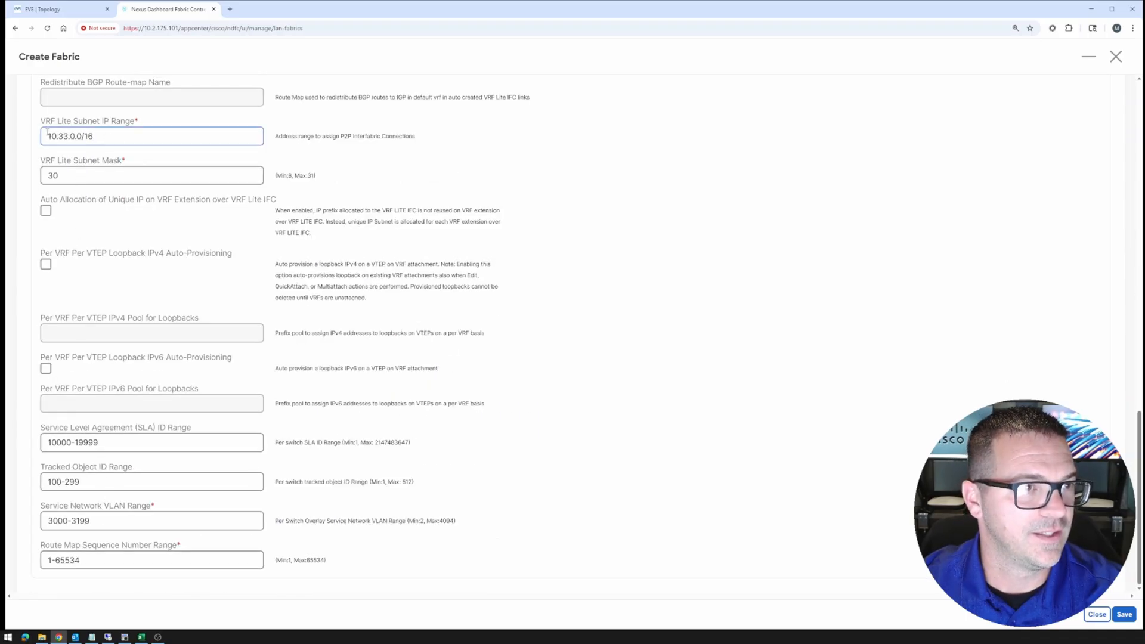
key(ctrl+a)
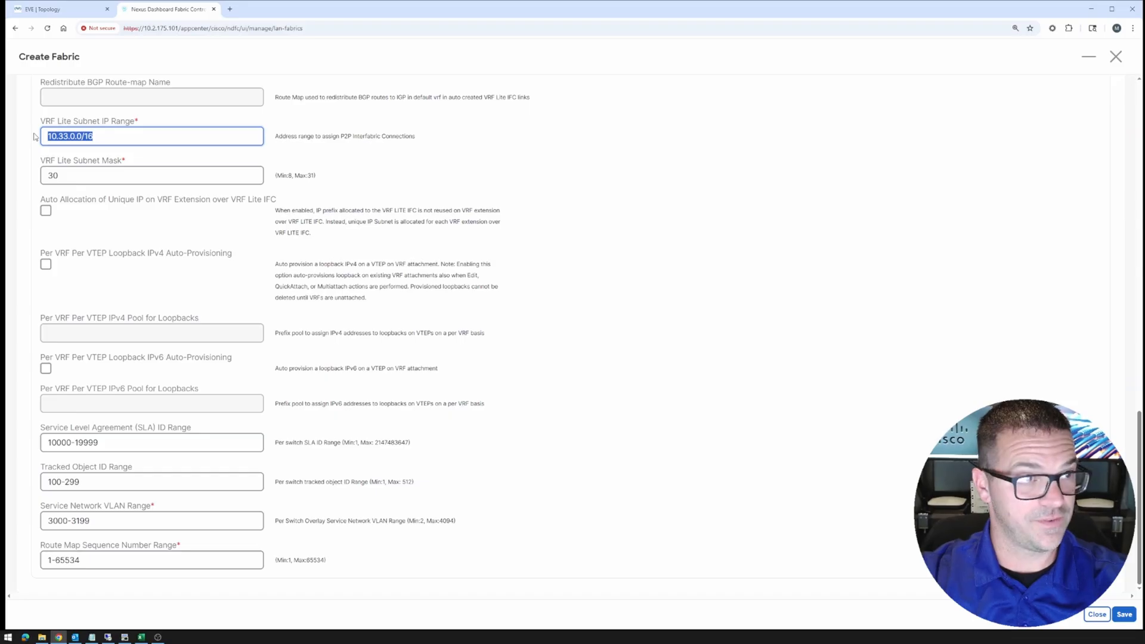
text(10.)
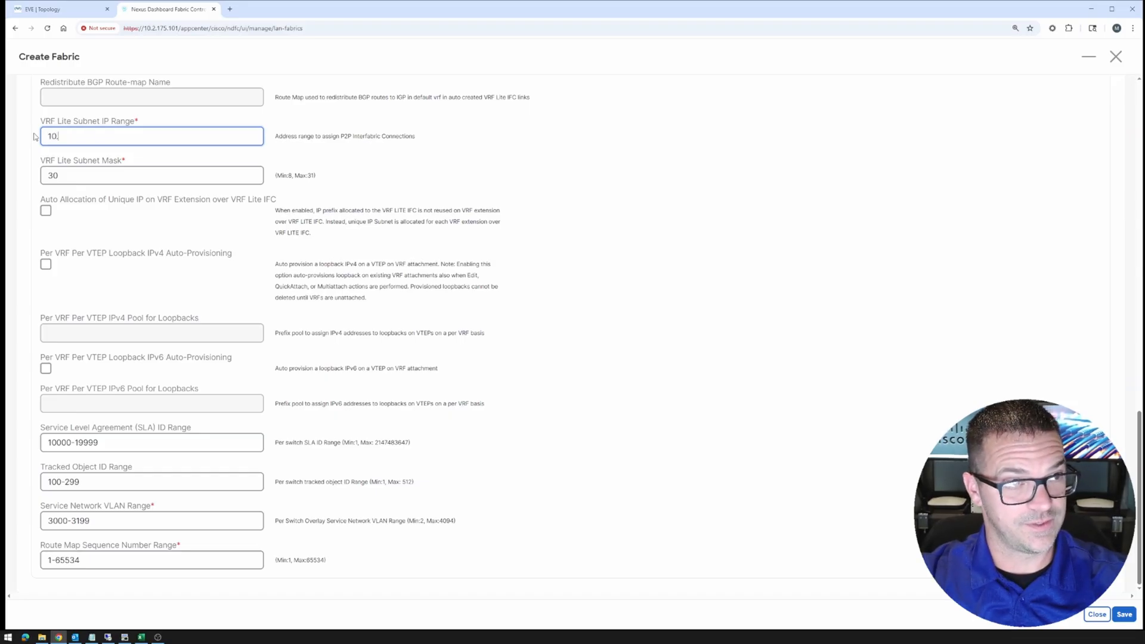
text(2.0.0/24)
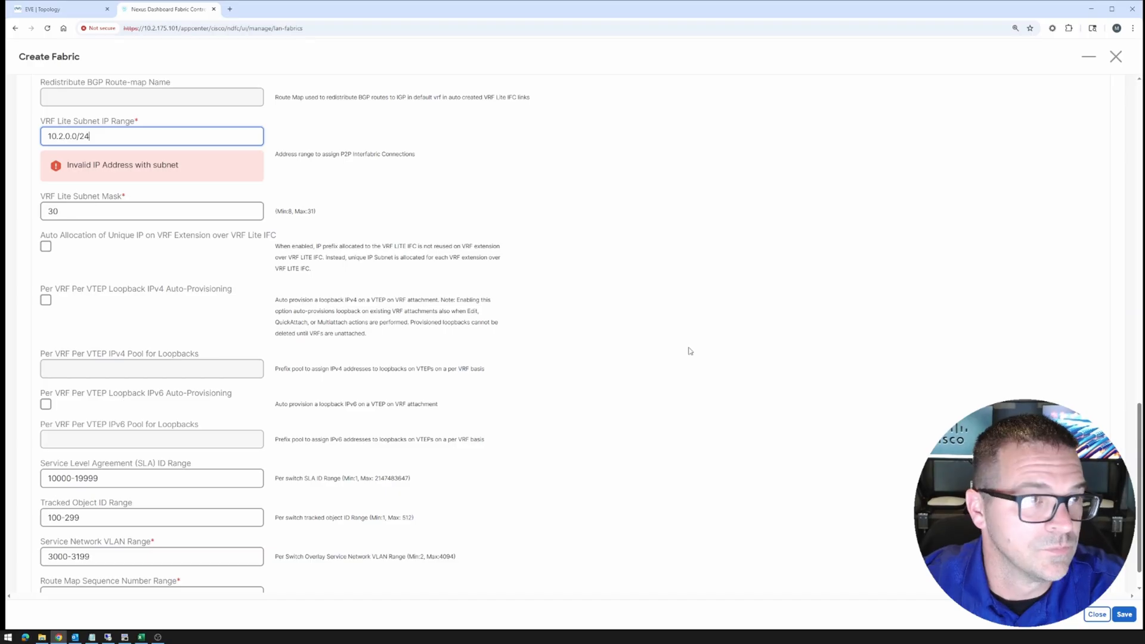
click(699, 381)
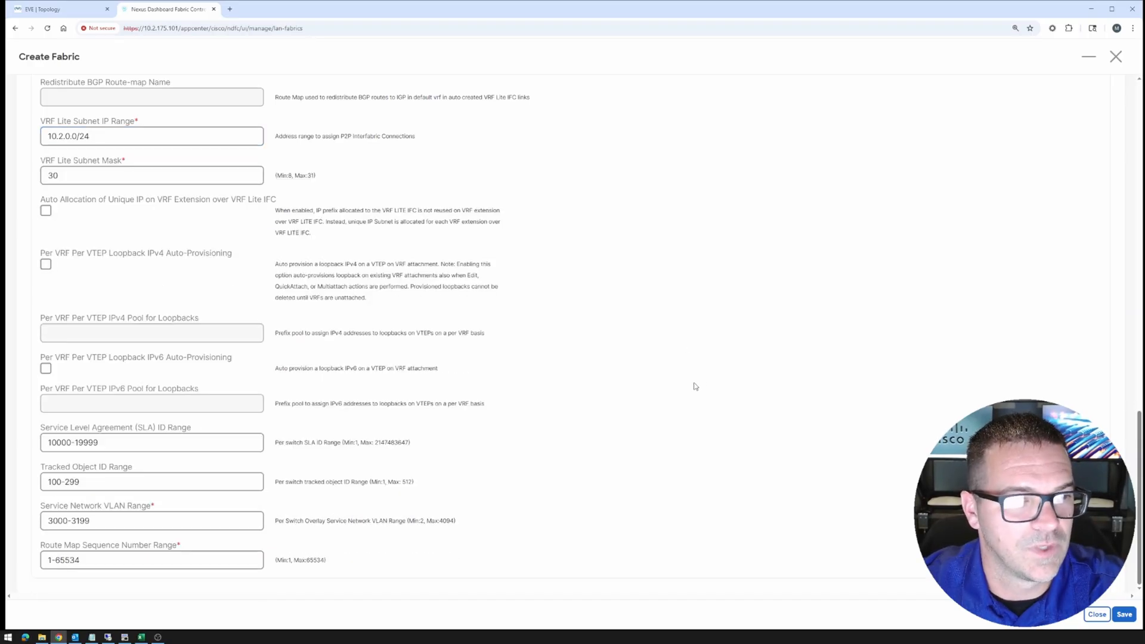
Review the Configuration Backup and Flow Monitor settings
scroll(680, 364, up, 20)
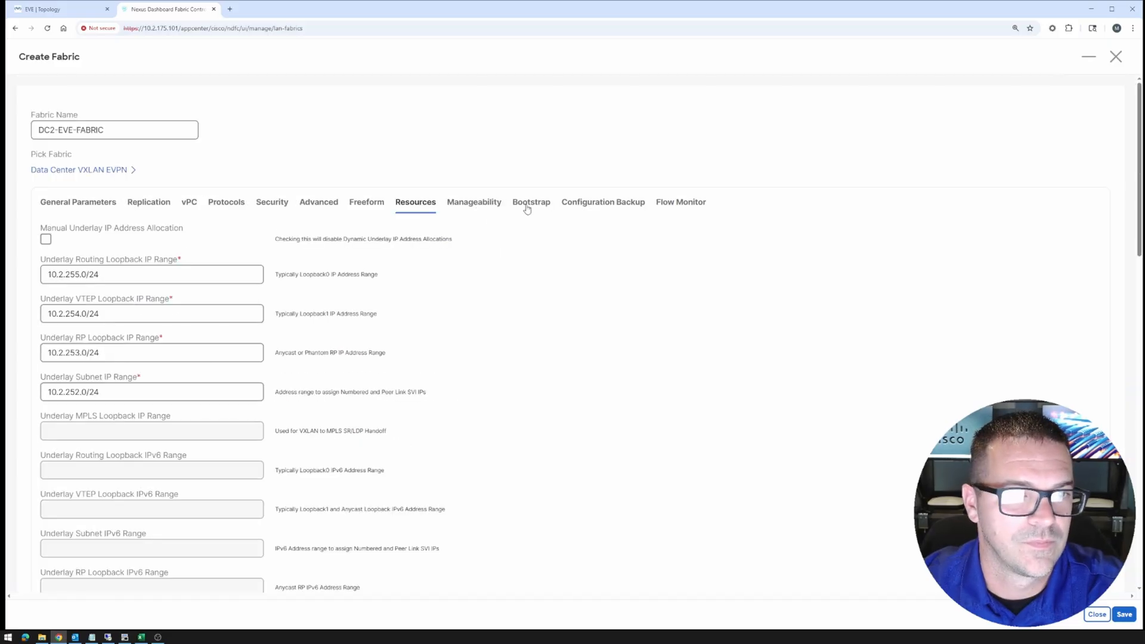
click(603, 204)
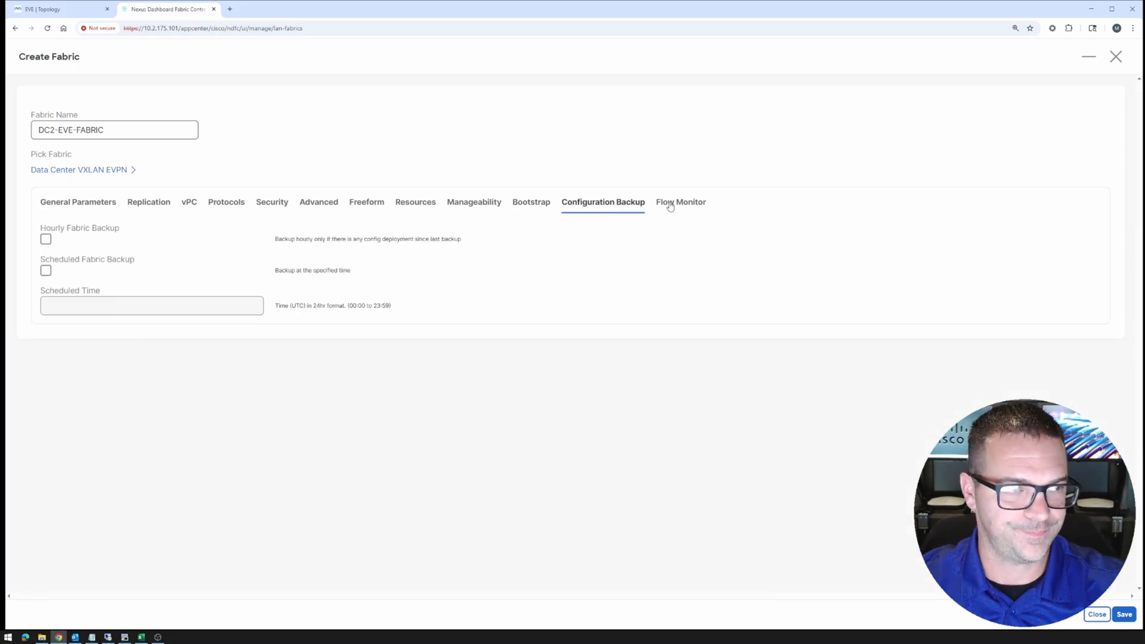
click(671, 204)
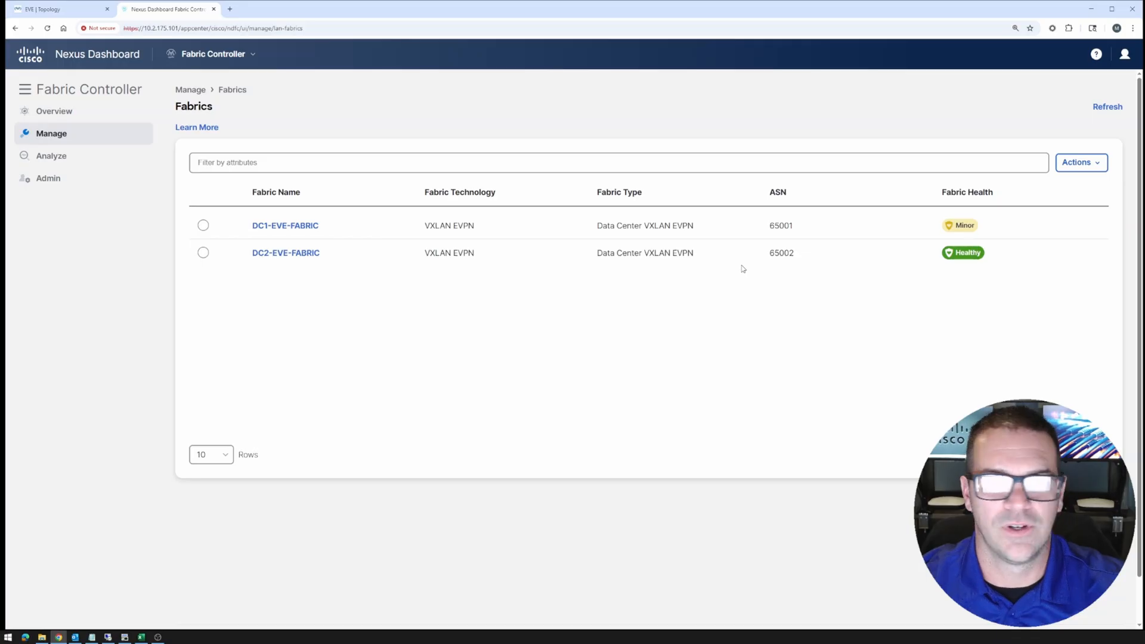
Open the Add Switches form from DC2-EVE-FABRIC's switch list
click(277, 256)
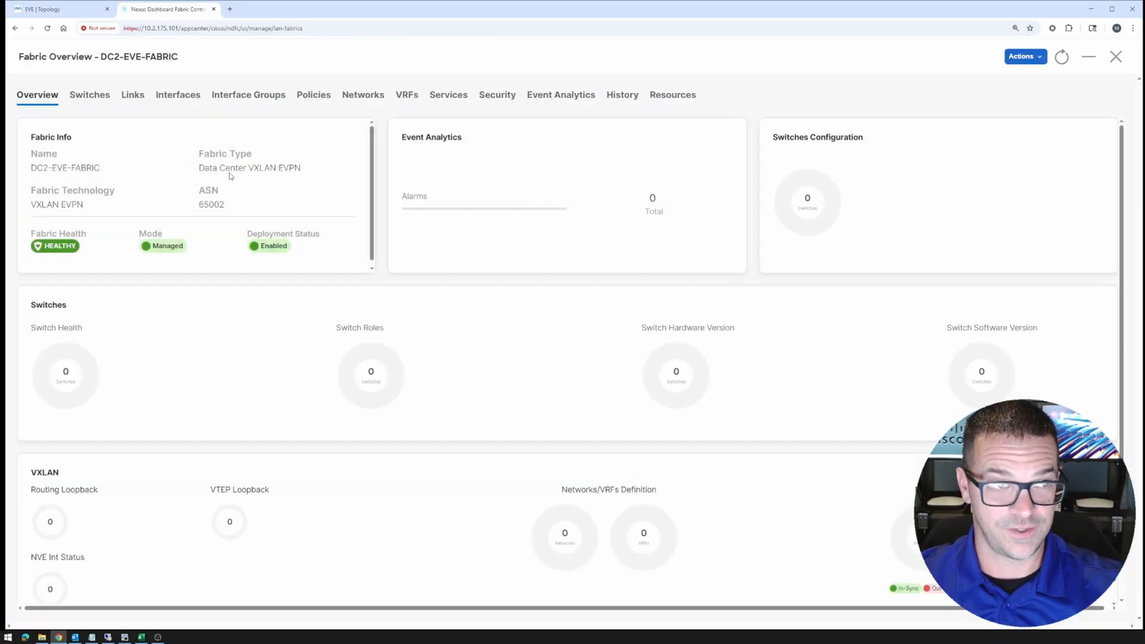
click(102, 97)
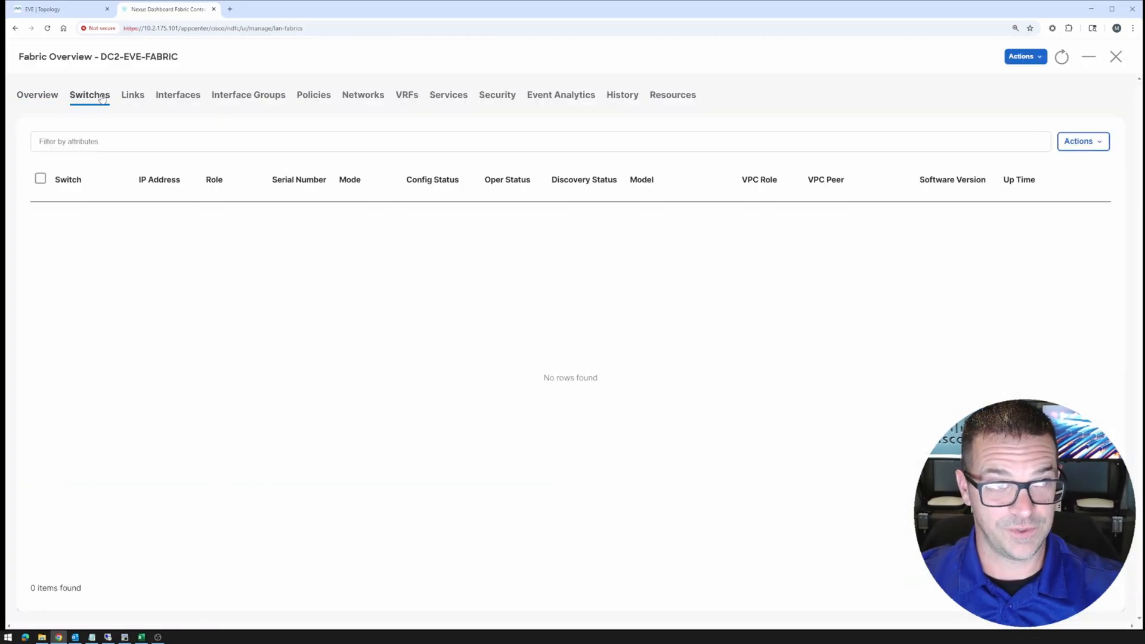
click(1100, 144)
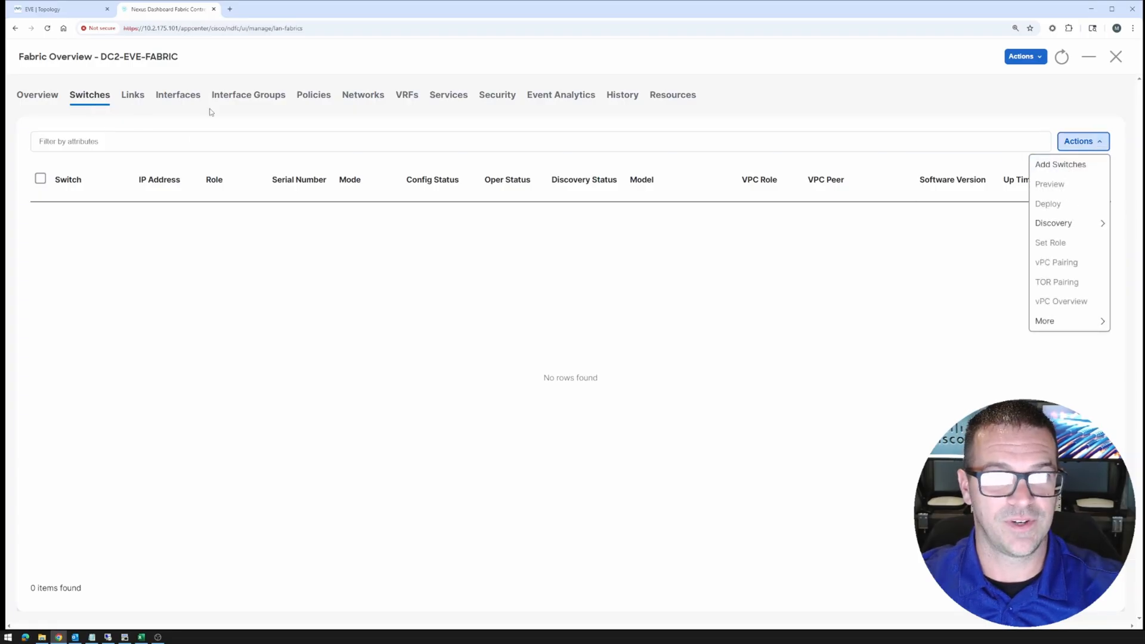
click(1077, 163)
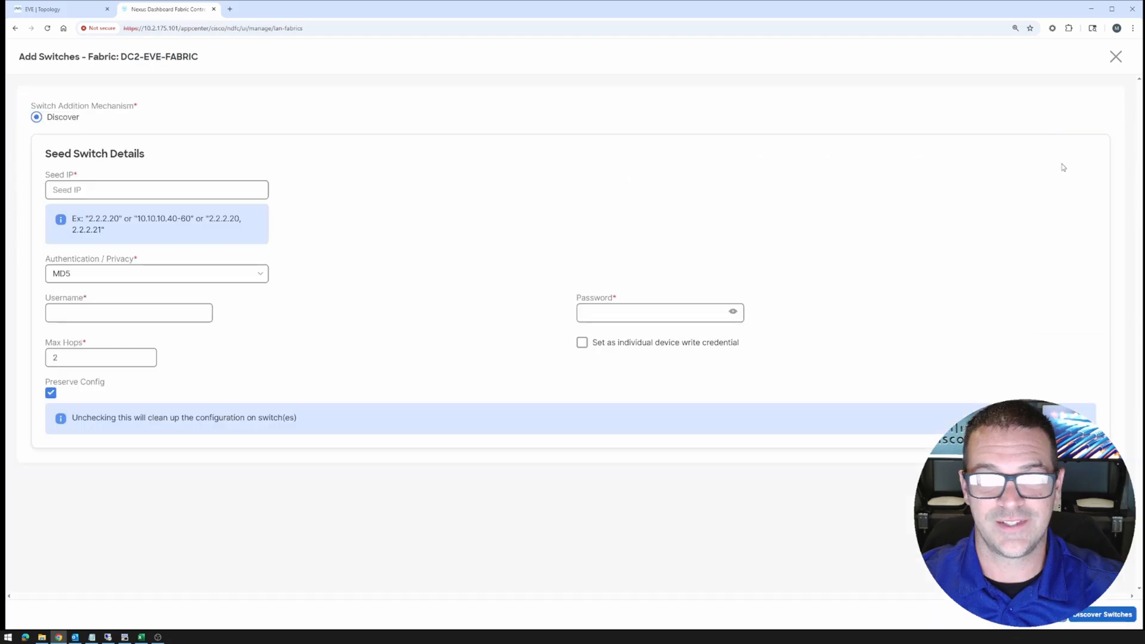
Enter seed IP 10.2.175.61 and the switch username and password, turn Preserve Config off, and discover
click(146, 189)
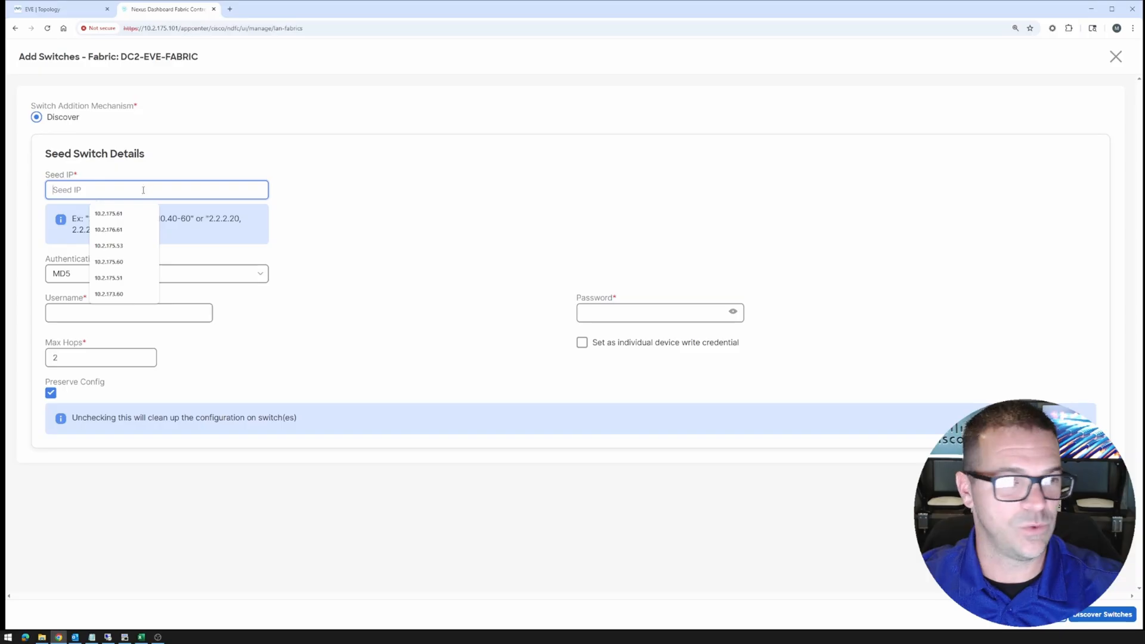
click(128, 217)
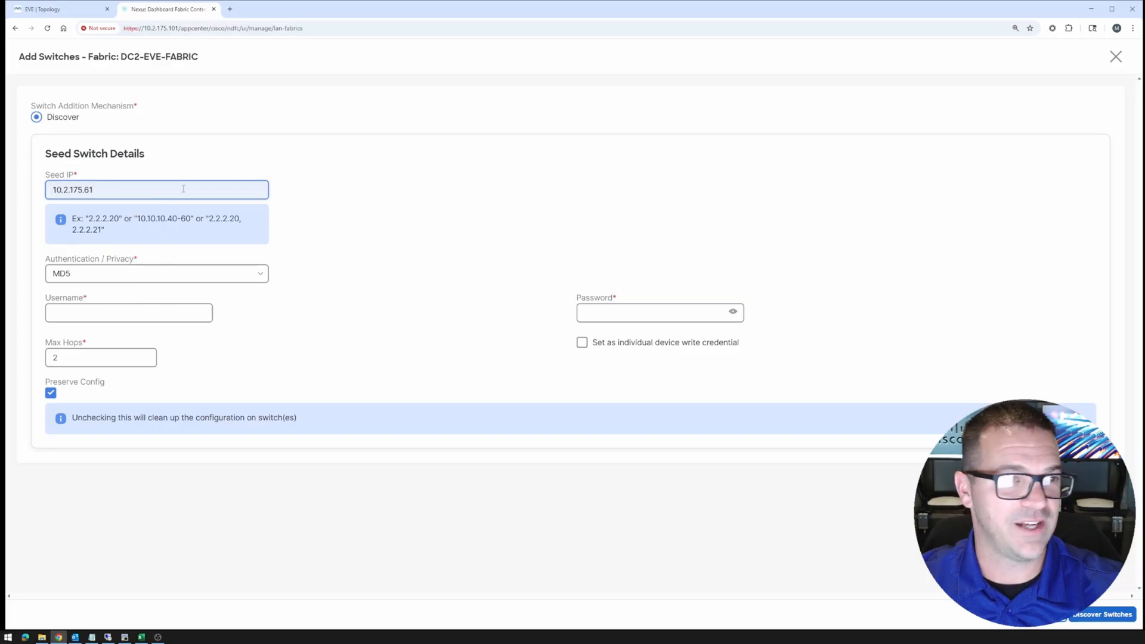
click(599, 314)
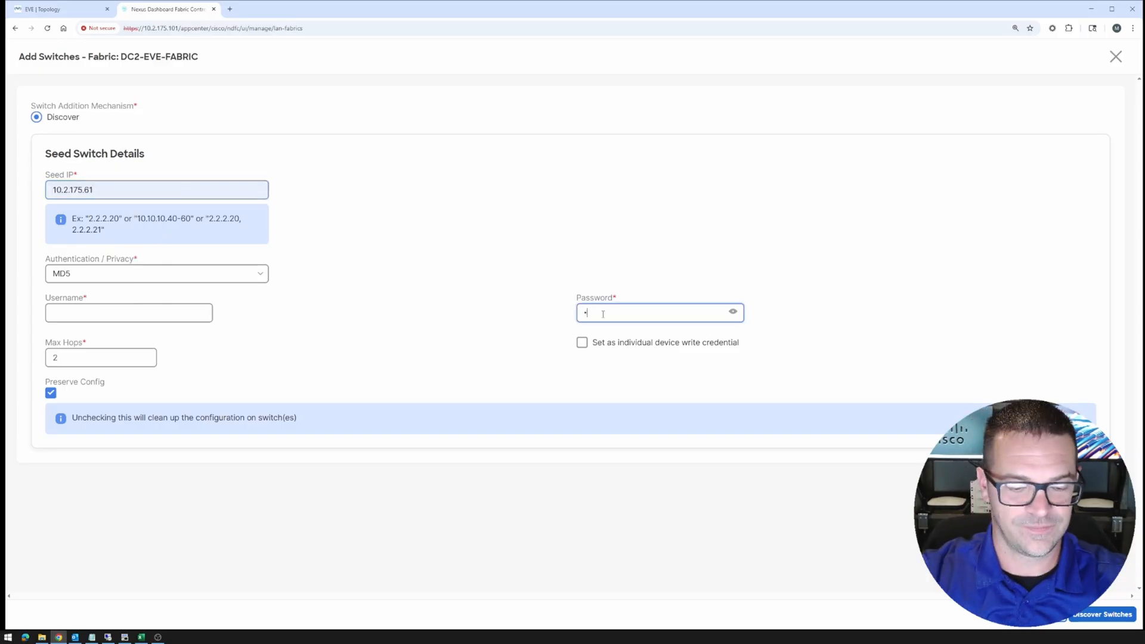
text(****)
click(129, 313)
text(admin)
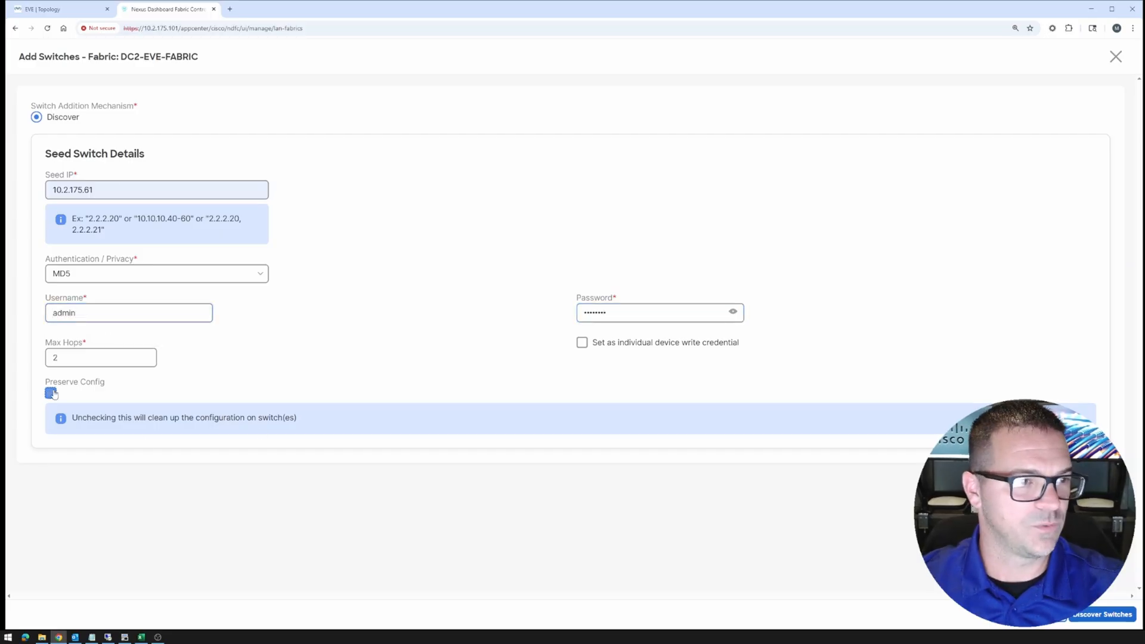
click(50, 394)
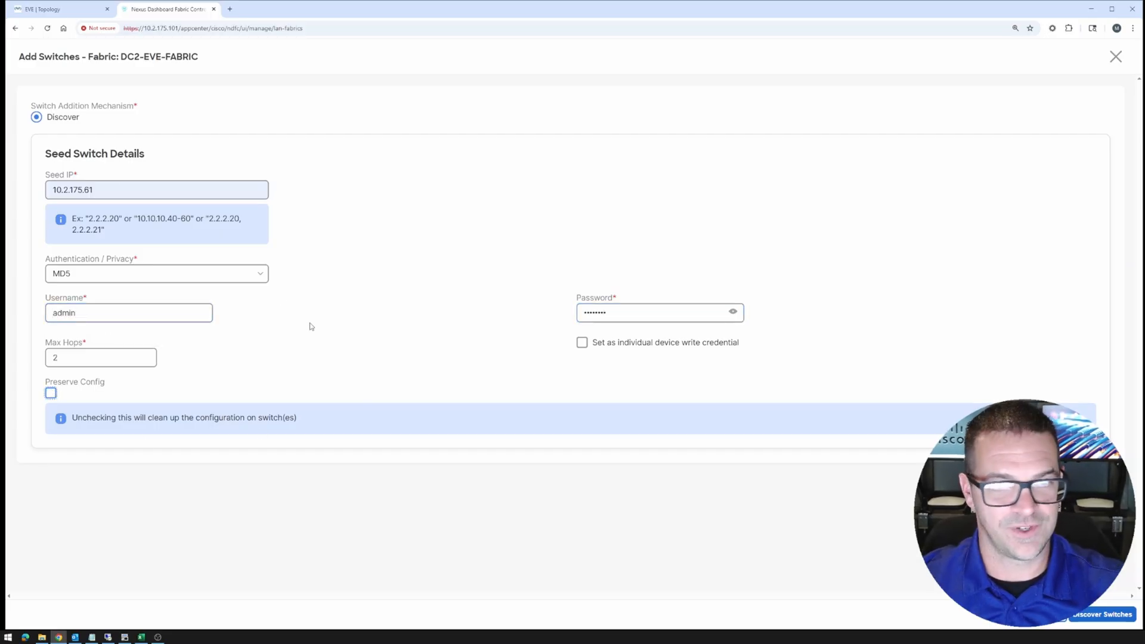
click(1098, 619)
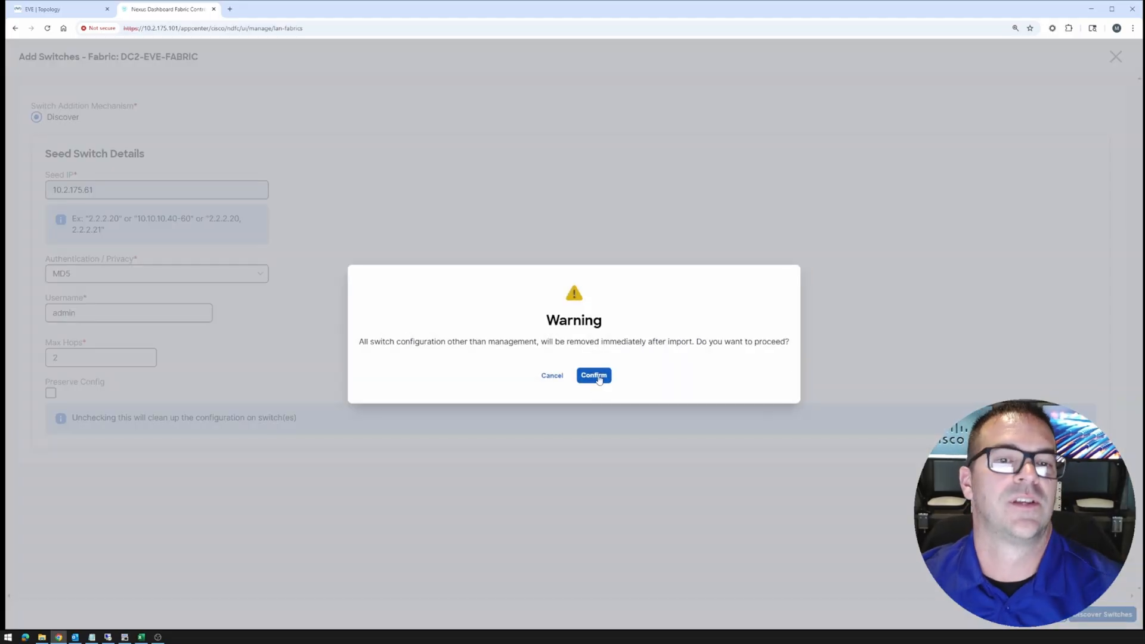
Confirm the cleanup warning and add all three discovered switches: dc2-spine-01, dc2-leaf-01, dc2-leaf-02
click(594, 376)
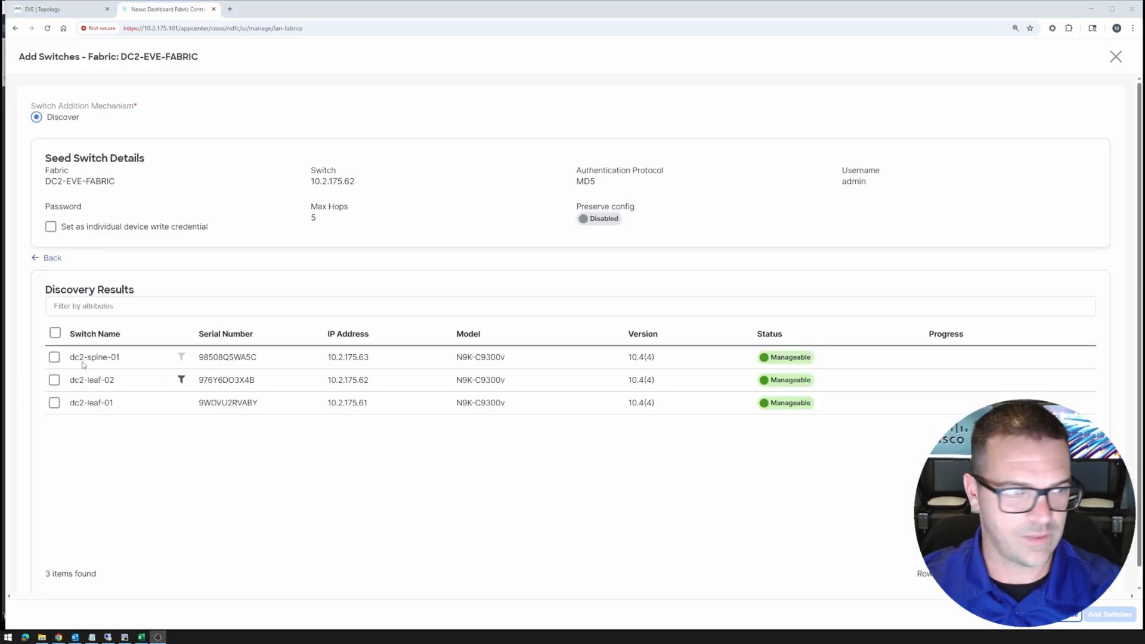
click(55, 332)
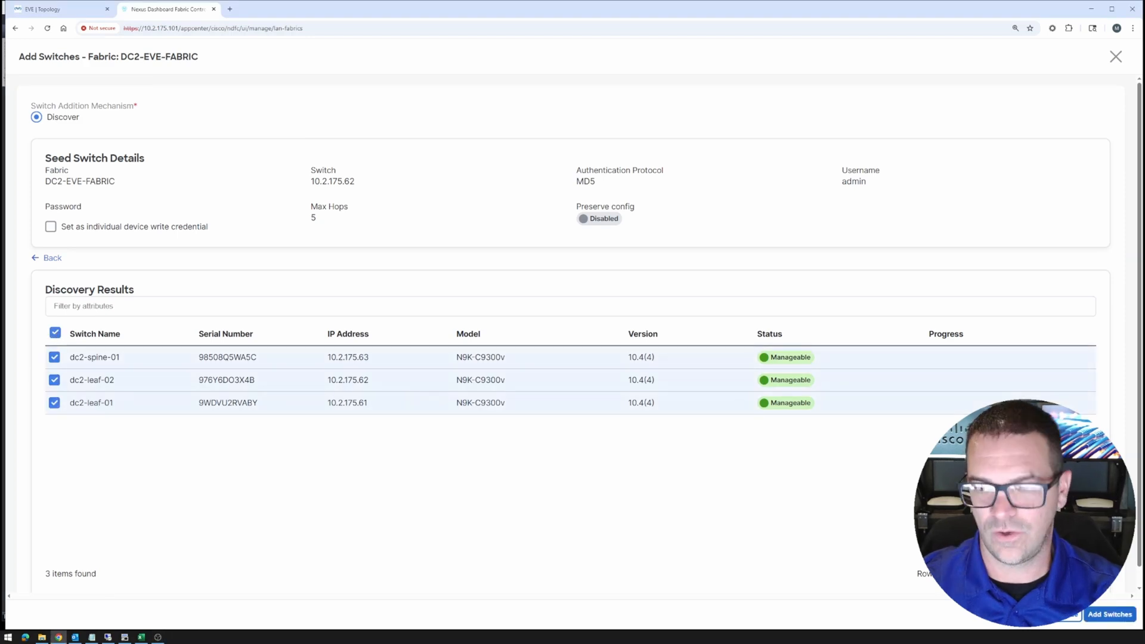
click(1104, 616)
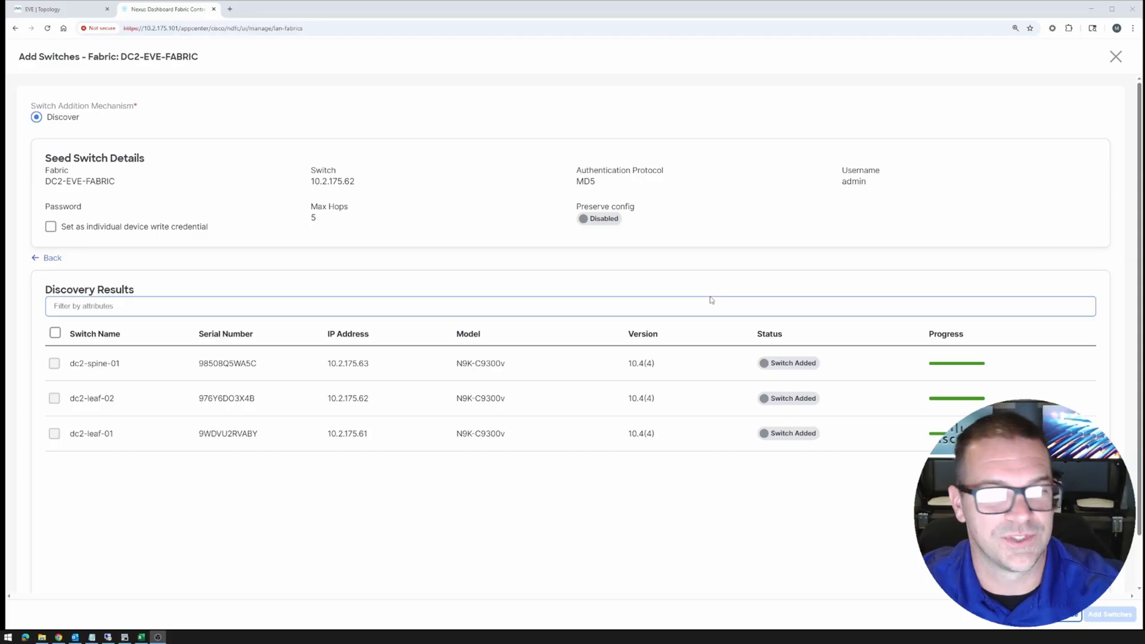
click(83, 14)
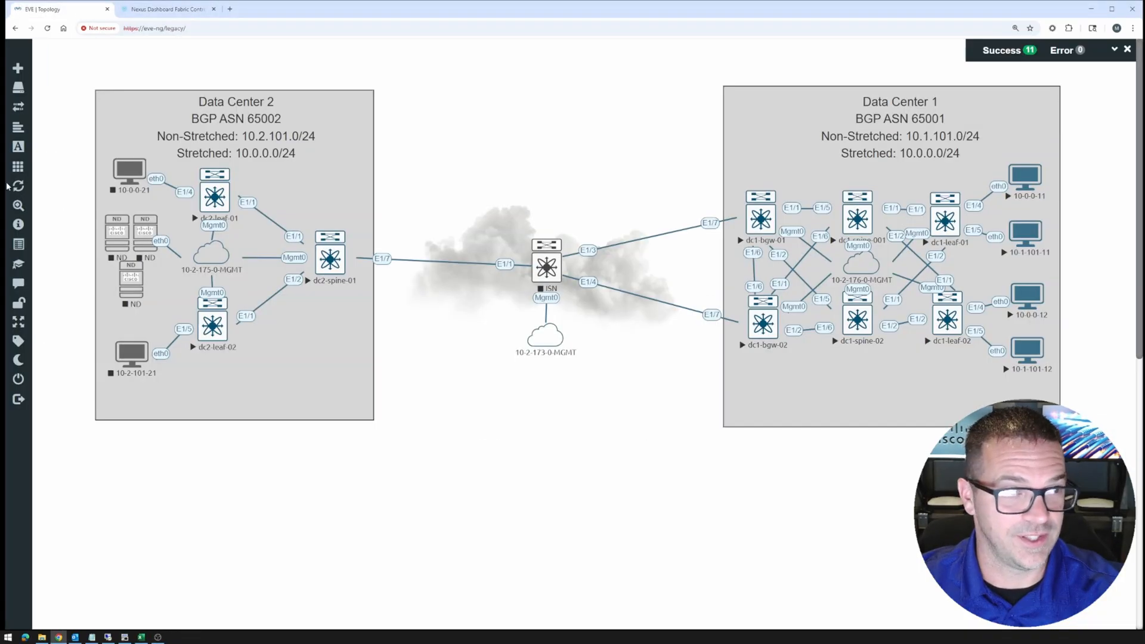
Review EVE-NG's configured nodes list, then go back to the Nexus Dashboard discovery results
mouse_move(7, 186)
click(42, 88)
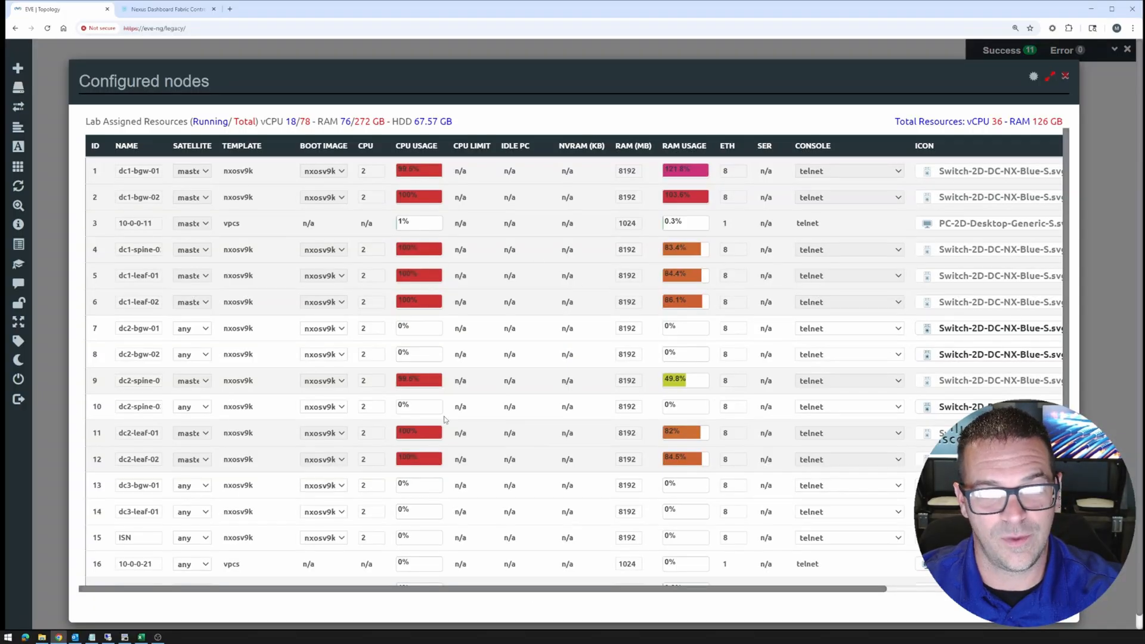
click(1065, 79)
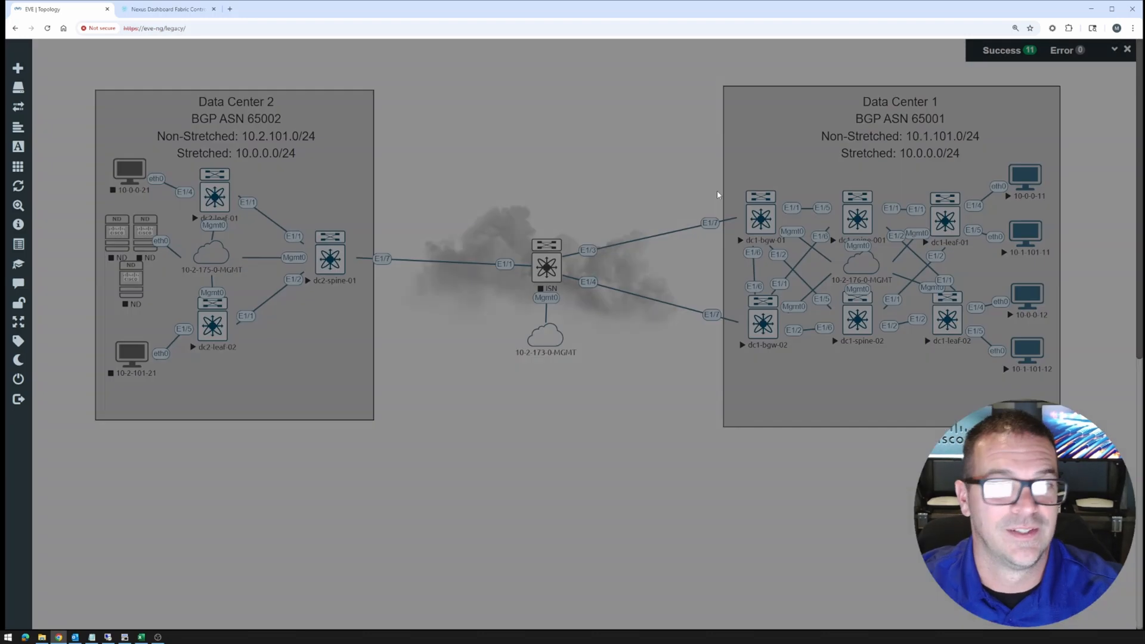
click(158, 11)
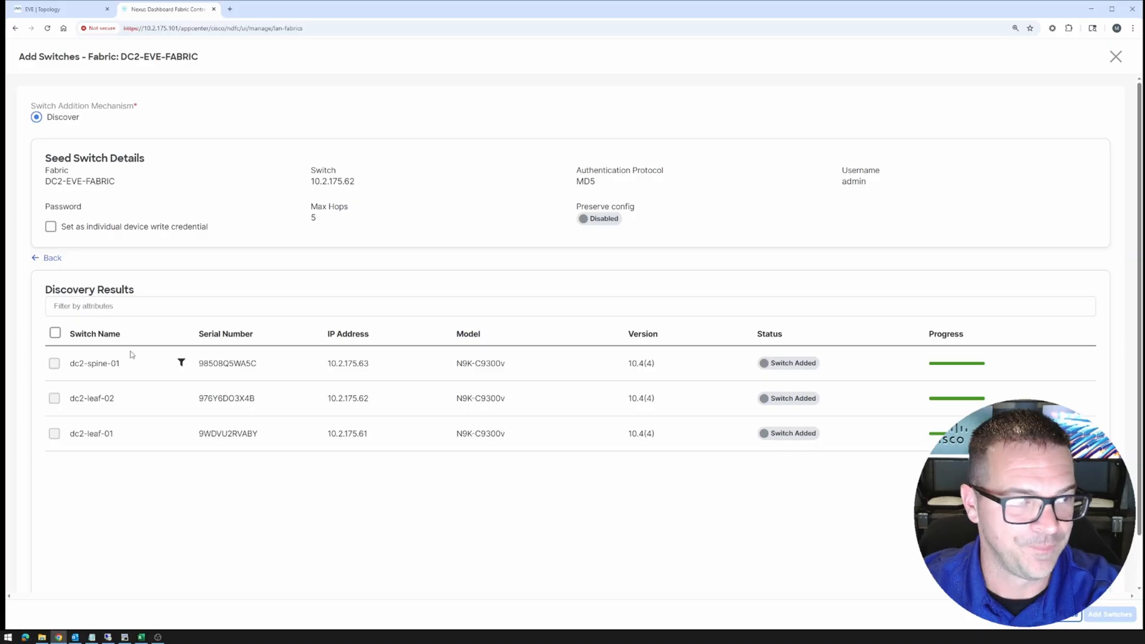
Assign dc2-spine-01 the Border Gateway Spine role via Set Role
click(1070, 620)
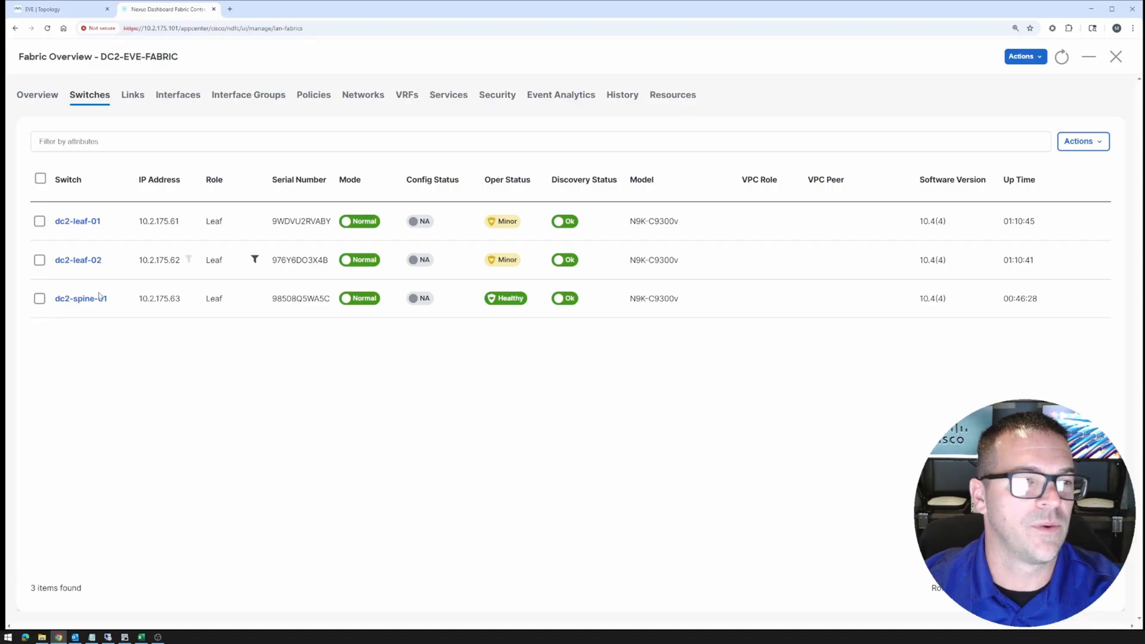
click(40, 300)
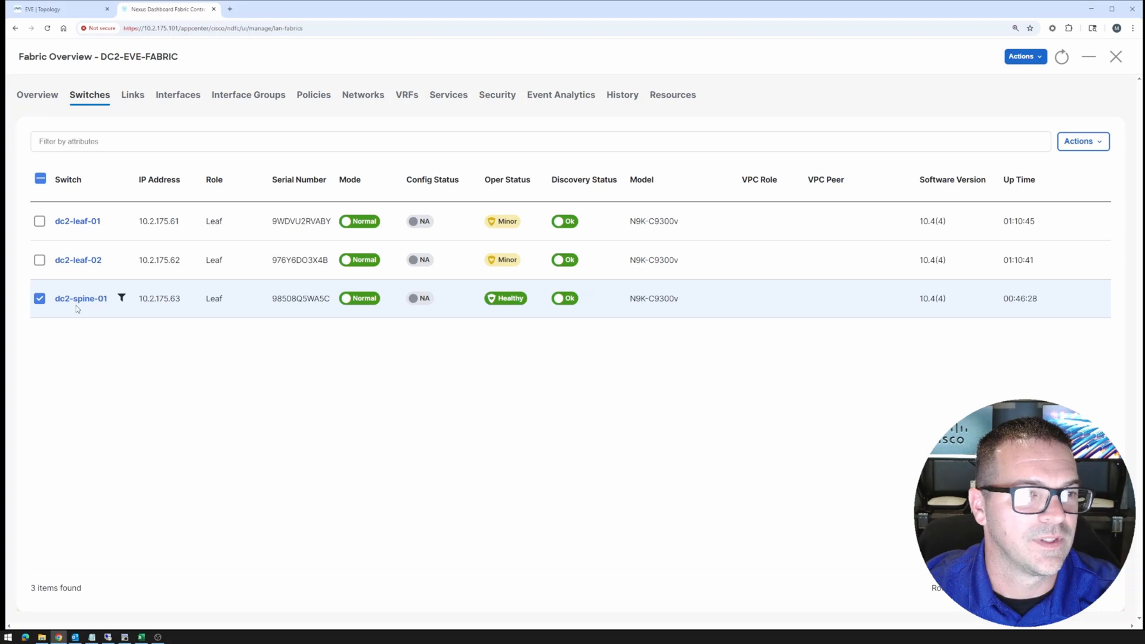
click(1072, 147)
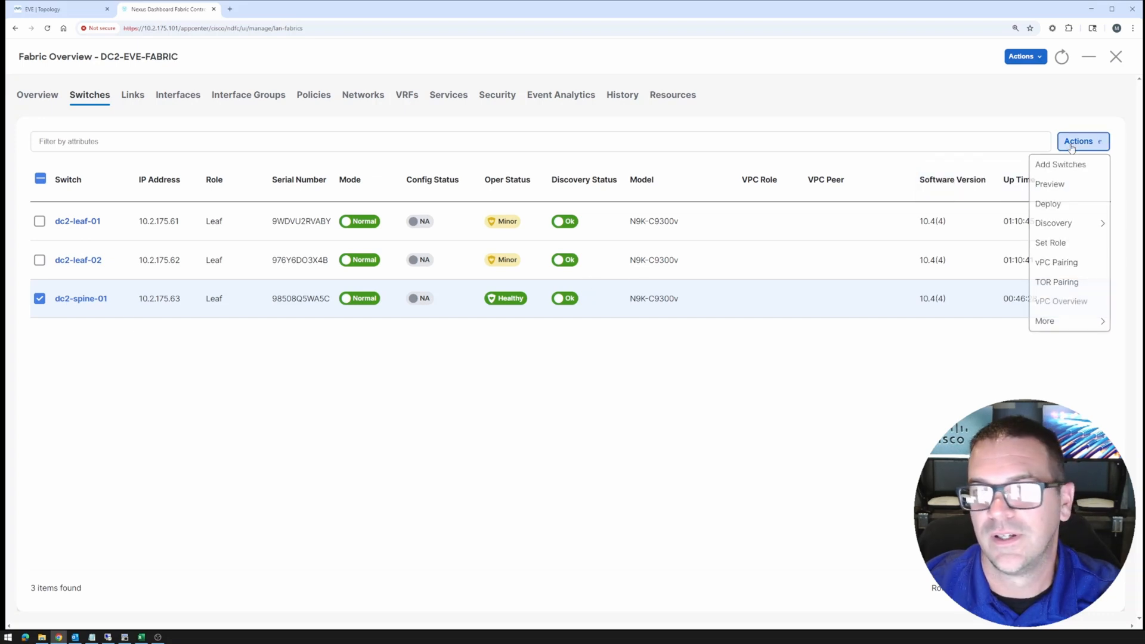
click(1051, 244)
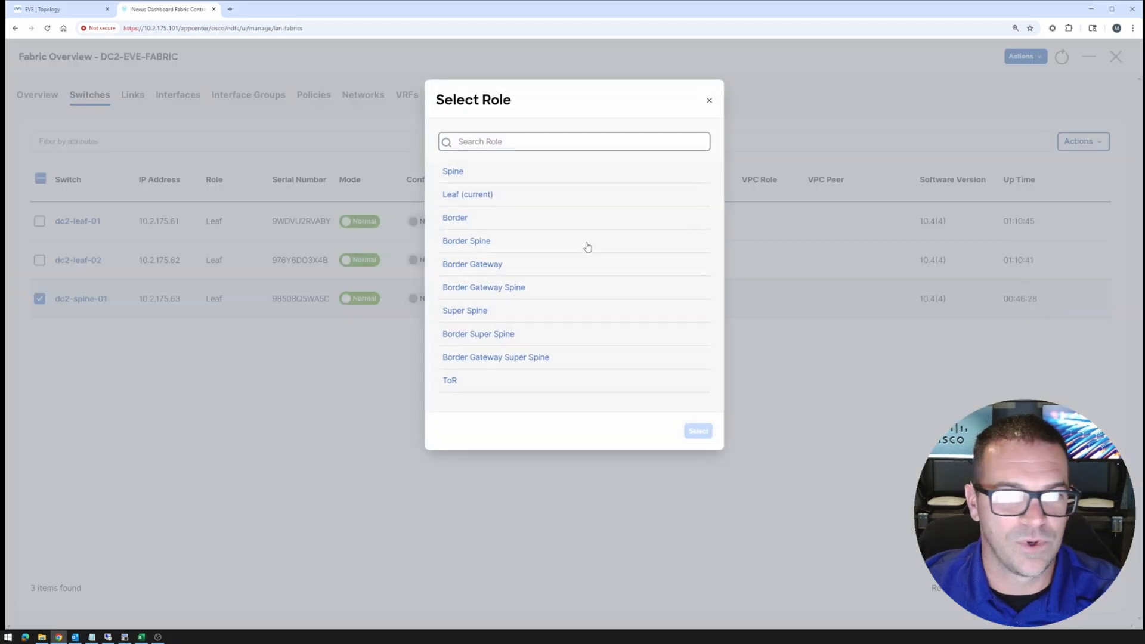
click(489, 293)
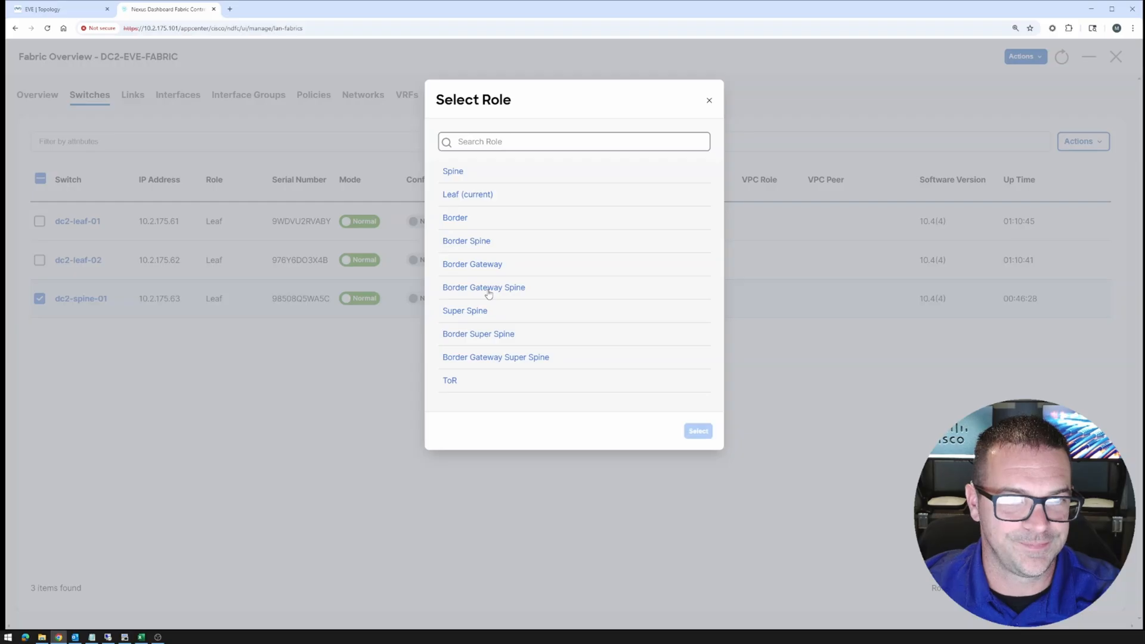
click(66, 10)
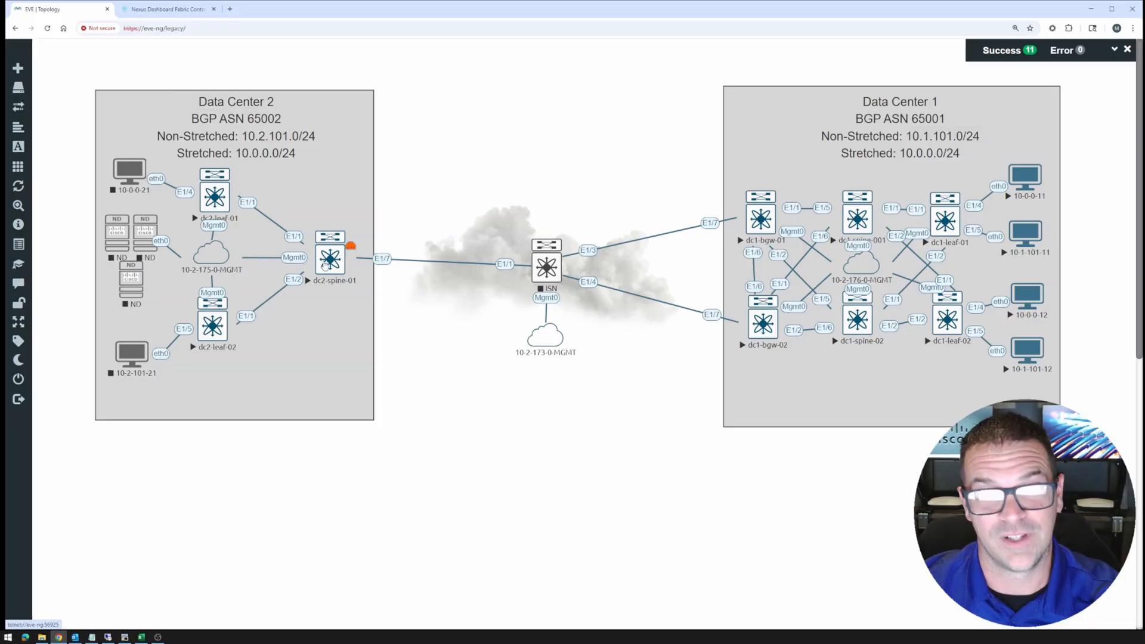
click(164, 9)
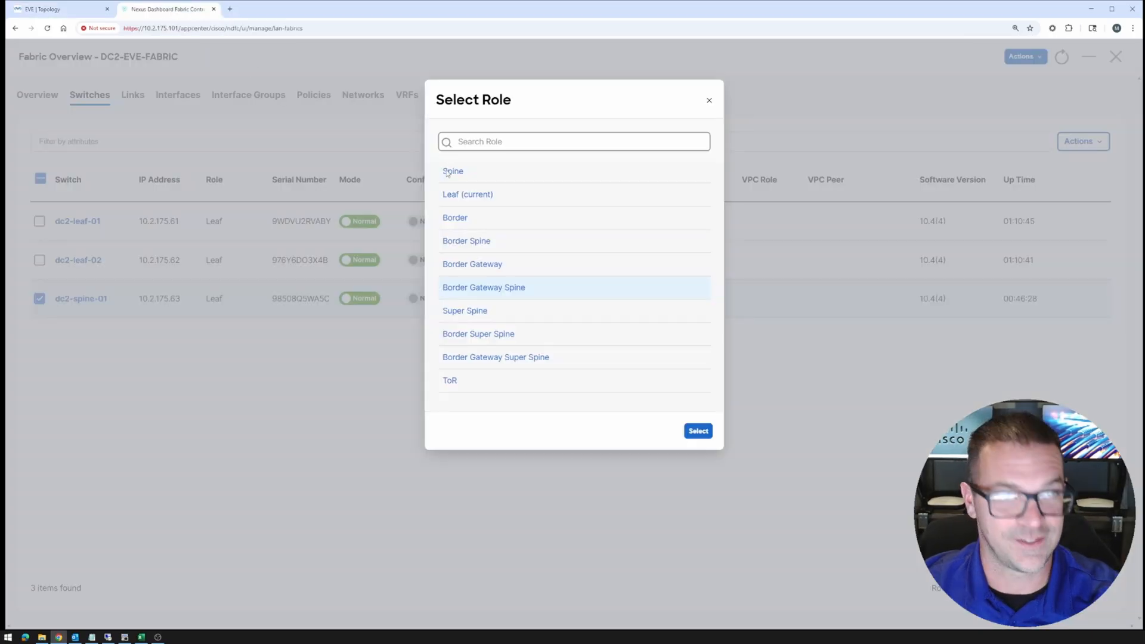
click(489, 289)
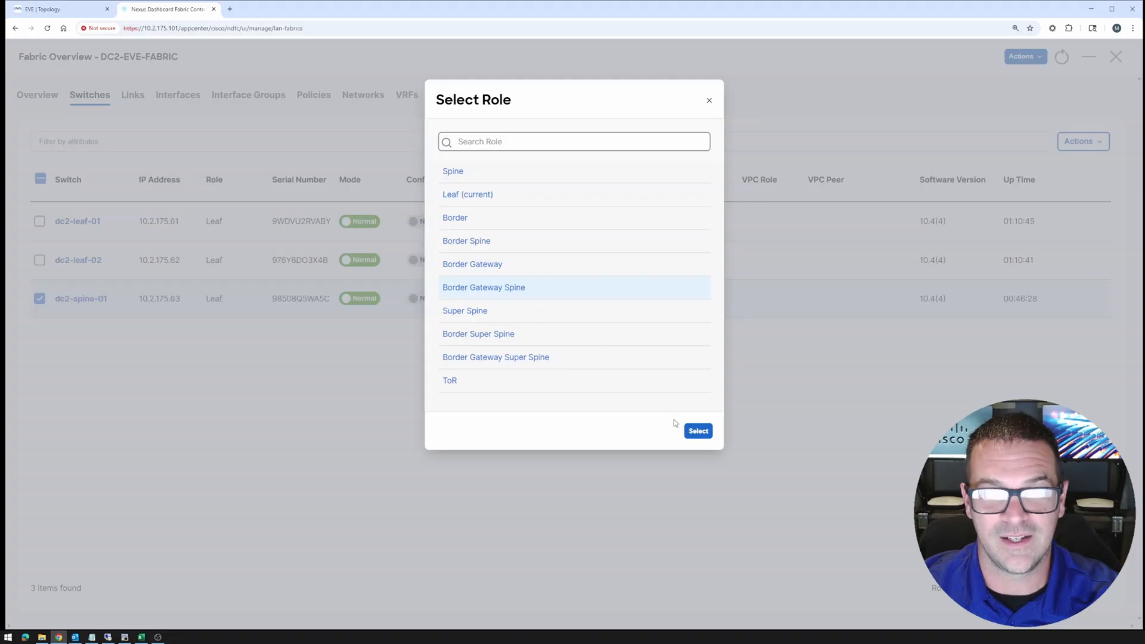
click(699, 431)
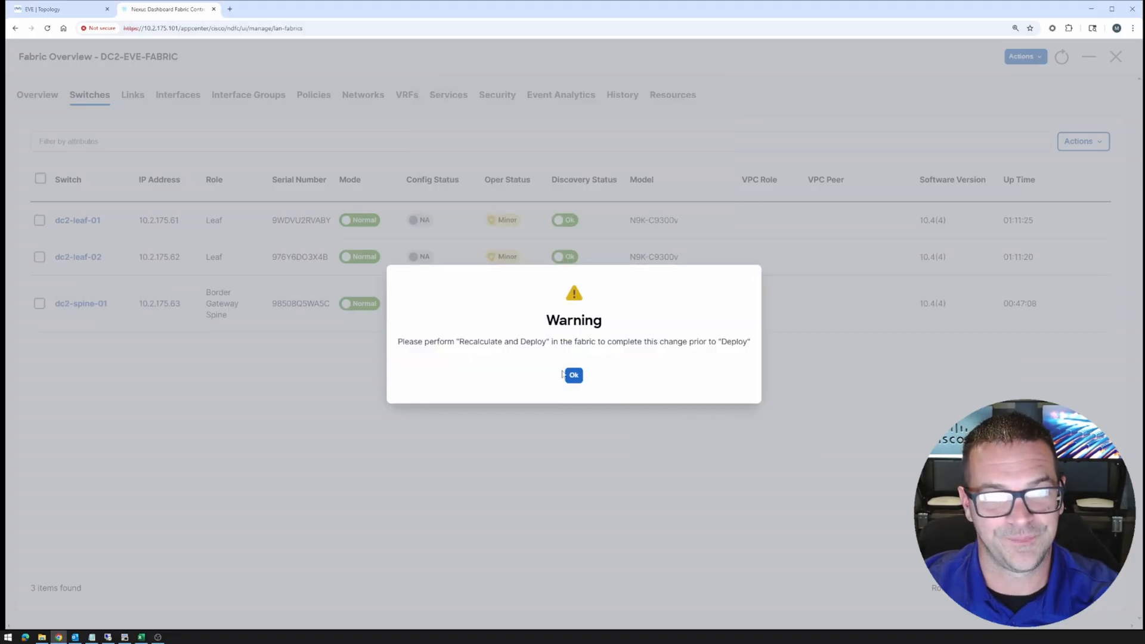
Dismiss the warning and run Recalculate and Deploy on DC2-EVE-FABRIC
drag(465, 342, 559, 342)
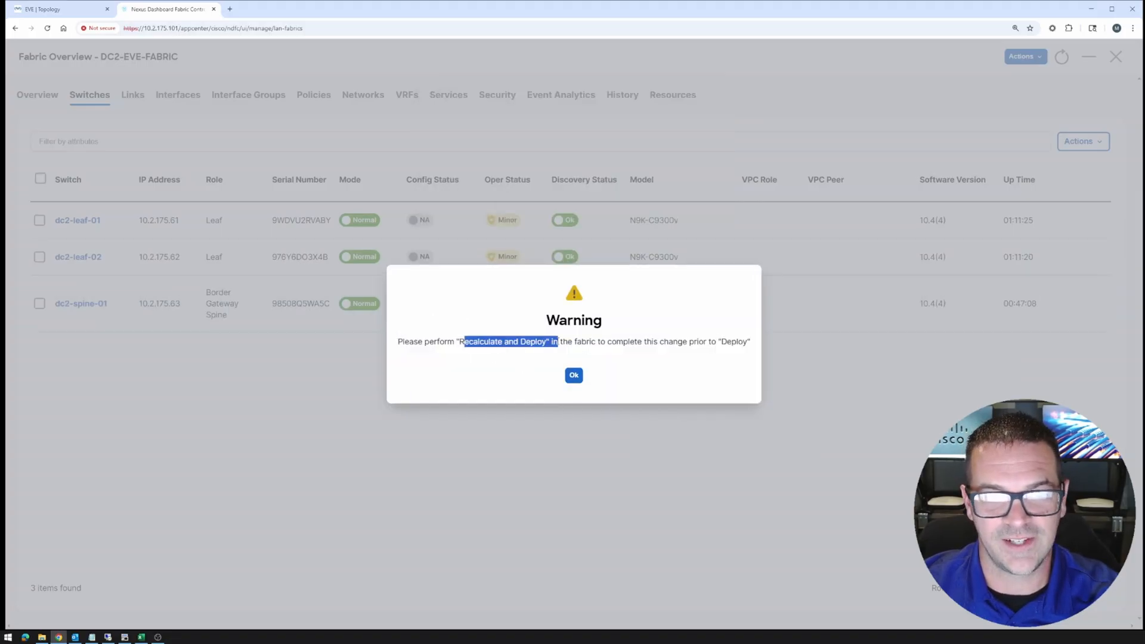
click(573, 376)
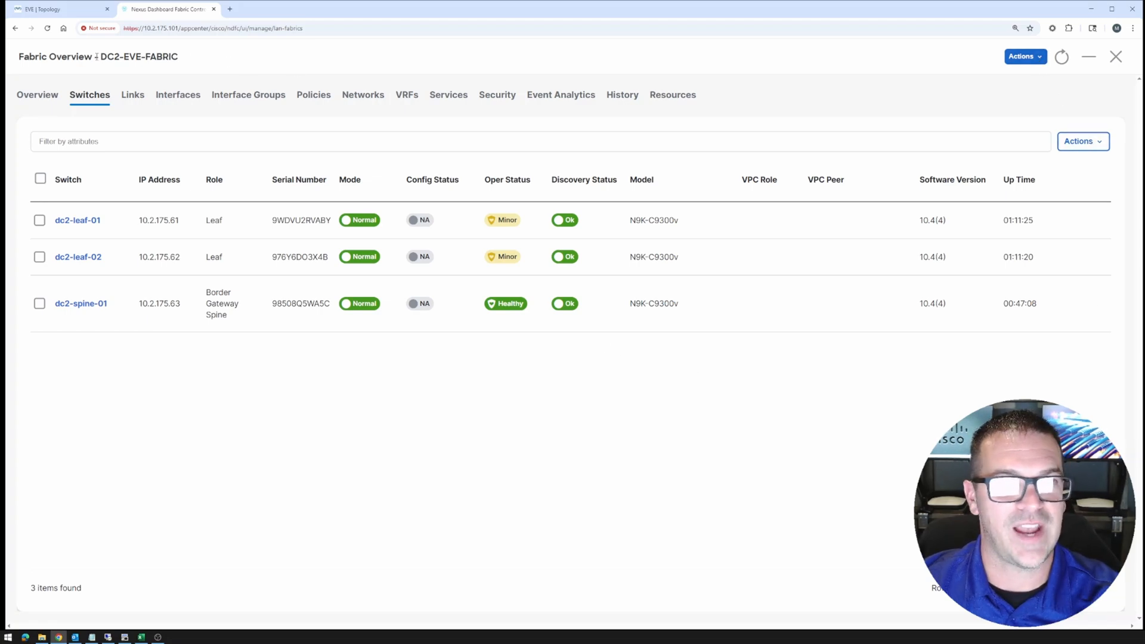
drag(96, 56, 209, 71)
click(1024, 58)
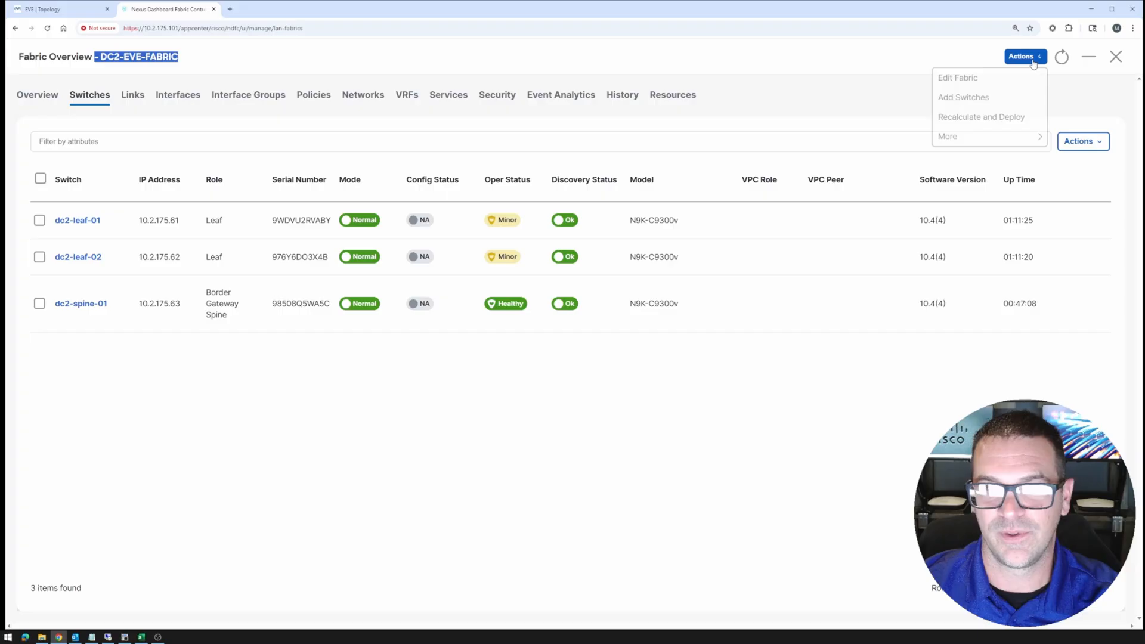
click(955, 119)
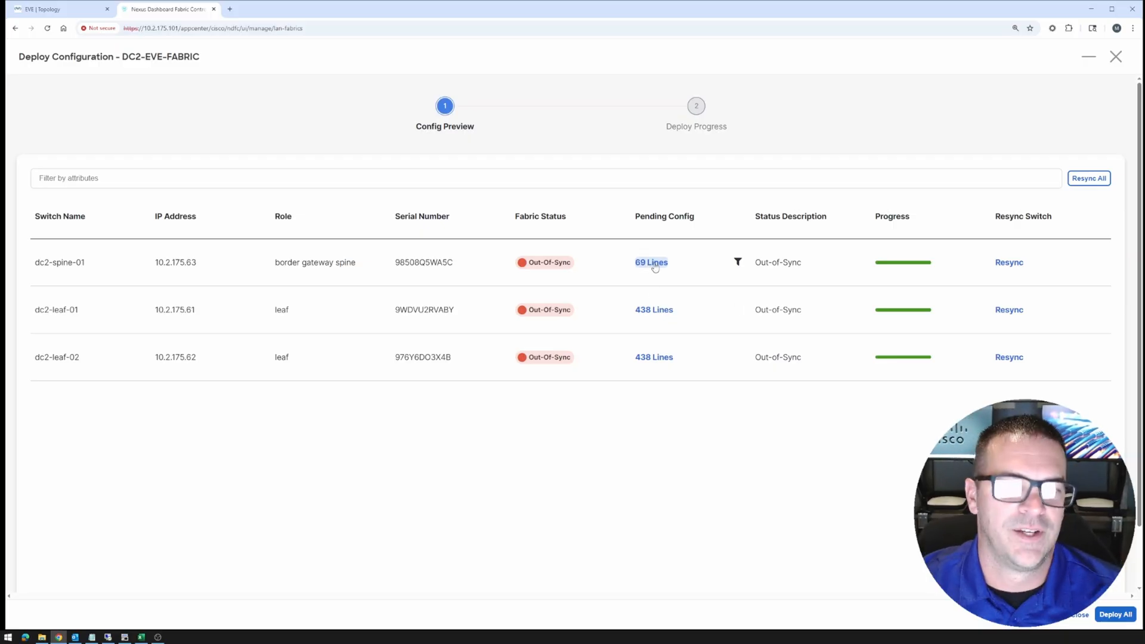
click(655, 267)
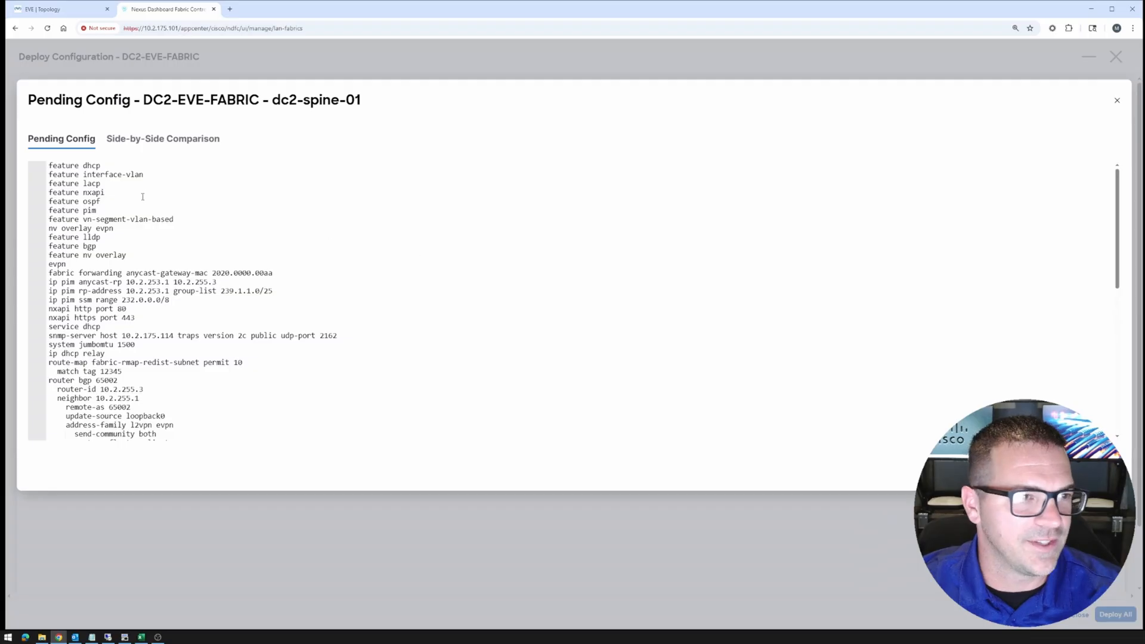
drag(49, 165, 96, 246)
scroll(259, 277, down, 2)
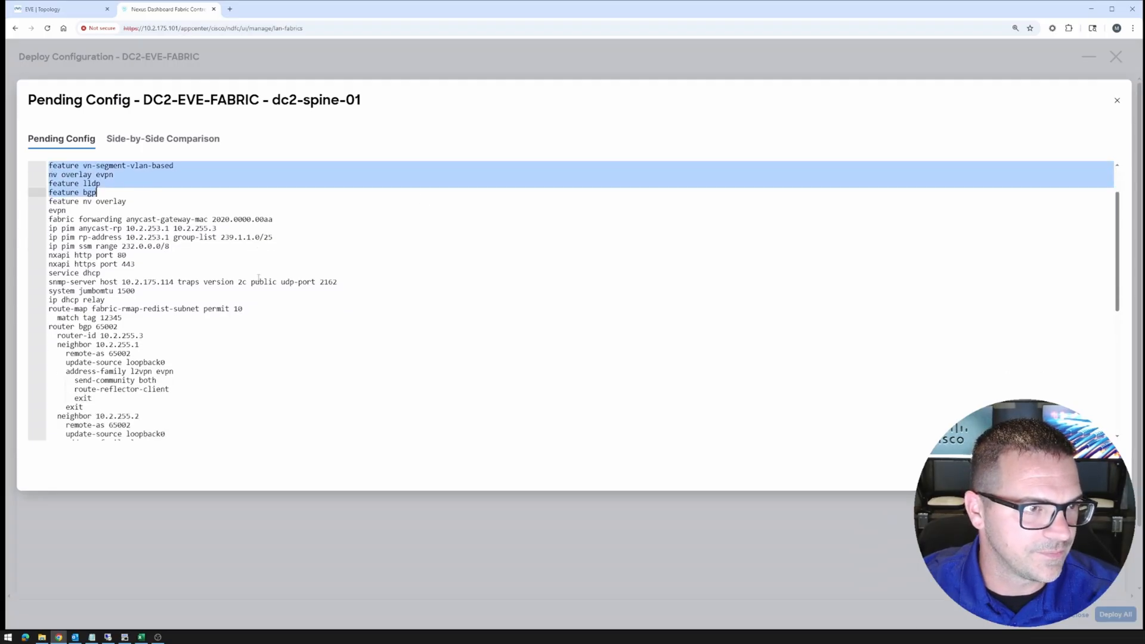
scroll(258, 277, down, 3)
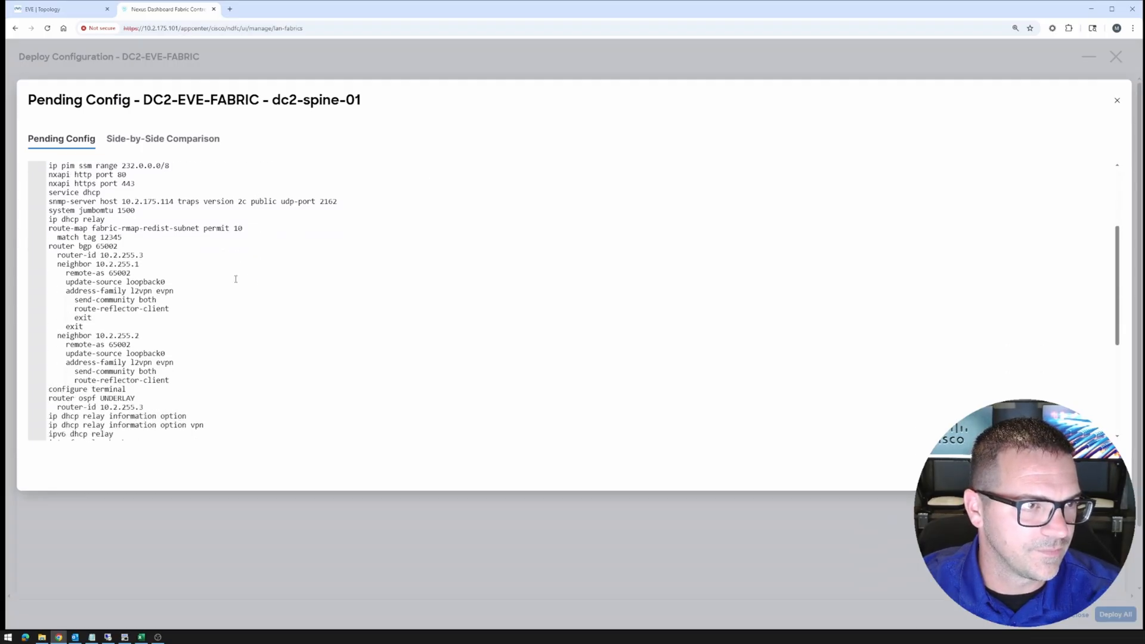
scroll(235, 279, down, 3)
scroll(236, 279, down, 5)
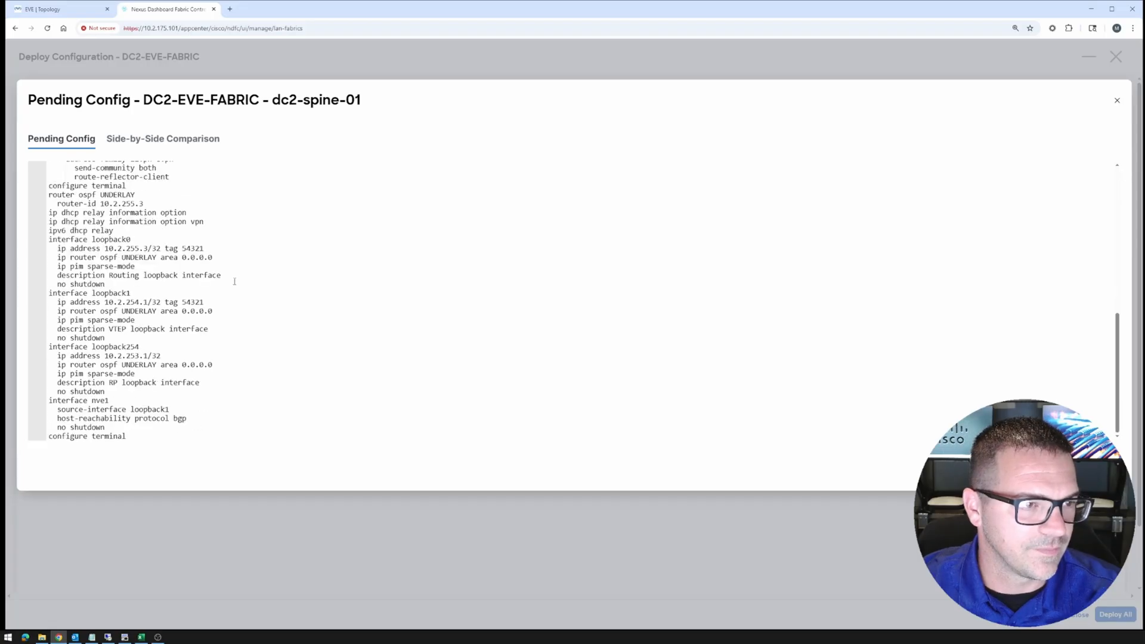
scroll(235, 282, up, 5)
drag(67, 258, 173, 339)
scroll(330, 312, up, 6)
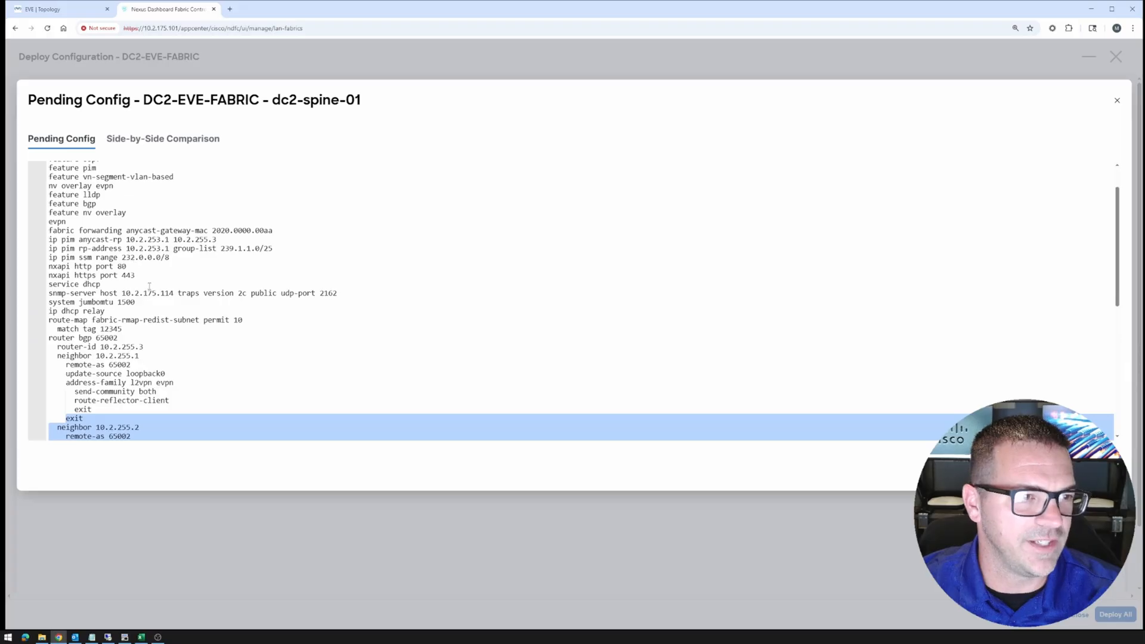
scroll(149, 287, down, 7)
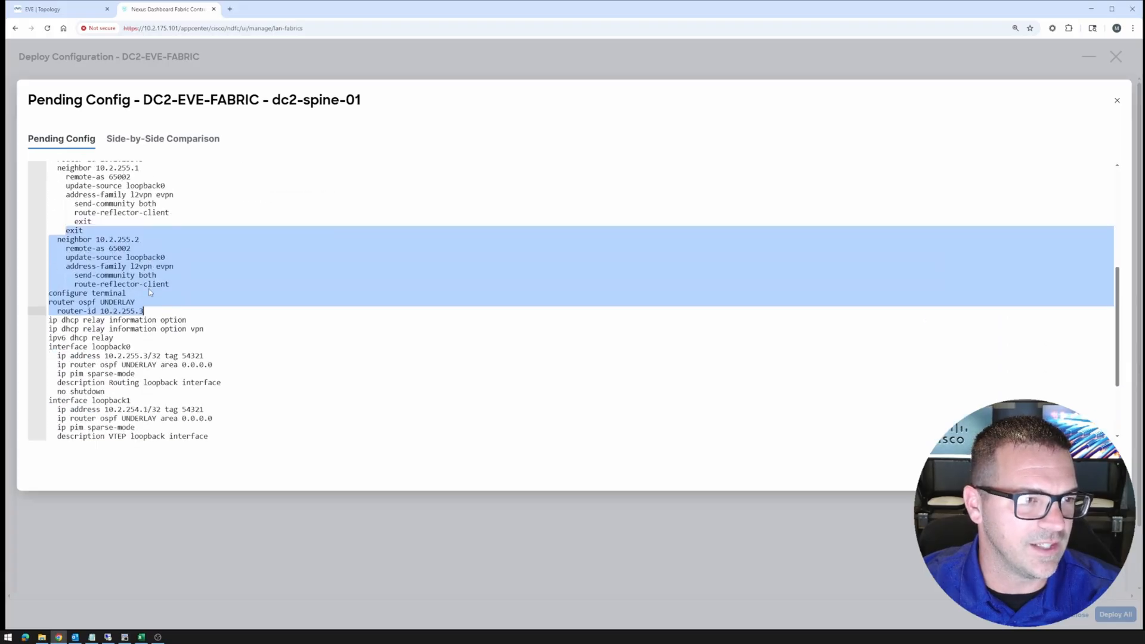
drag(57, 356, 213, 365)
scroll(146, 272, up, 2)
drag(96, 203, 127, 349)
scroll(403, 304, up, 6)
scroll(412, 309, up, 1)
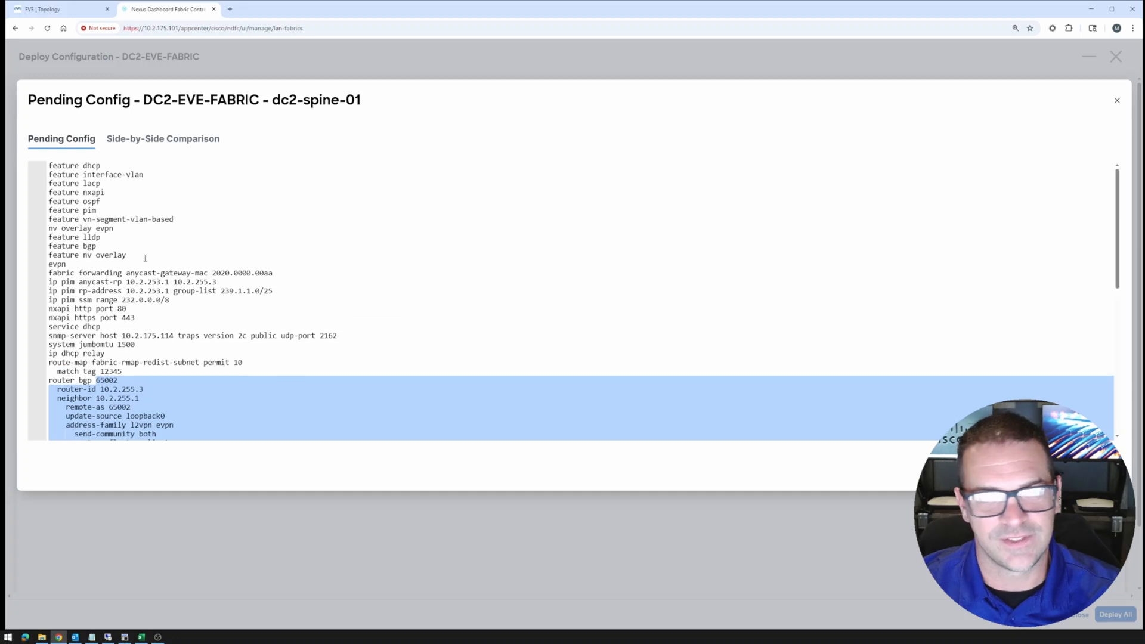
drag(71, 175, 67, 264)
click(1117, 102)
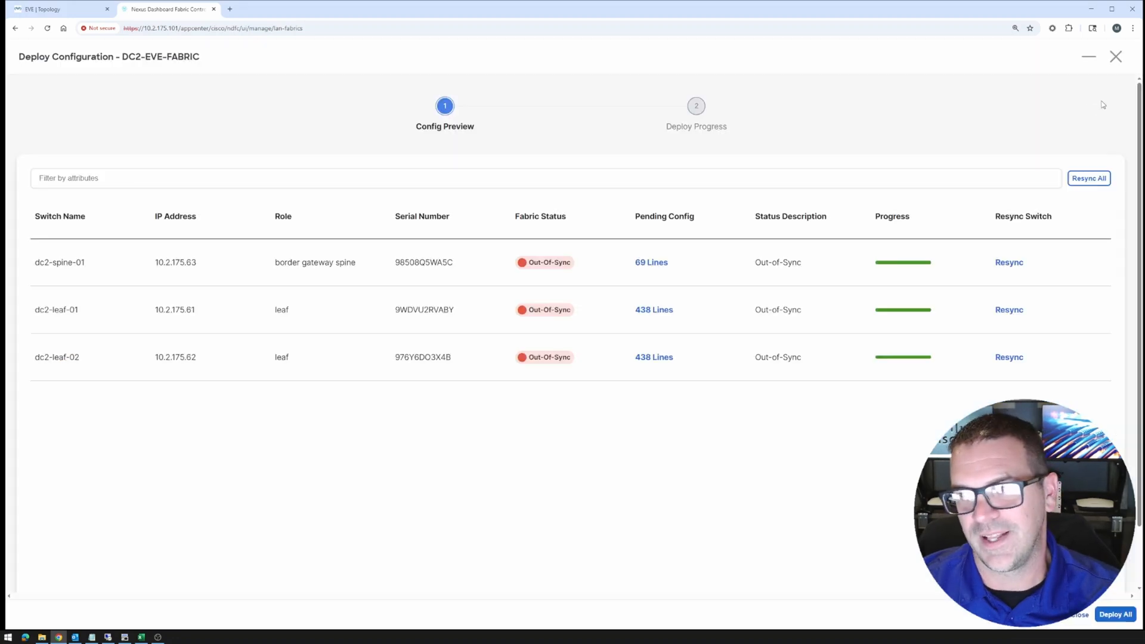
Deploy the pending config to all three DC2-EVE-FABRIC switches, then view the fabric's empty VRF list
click(1115, 615)
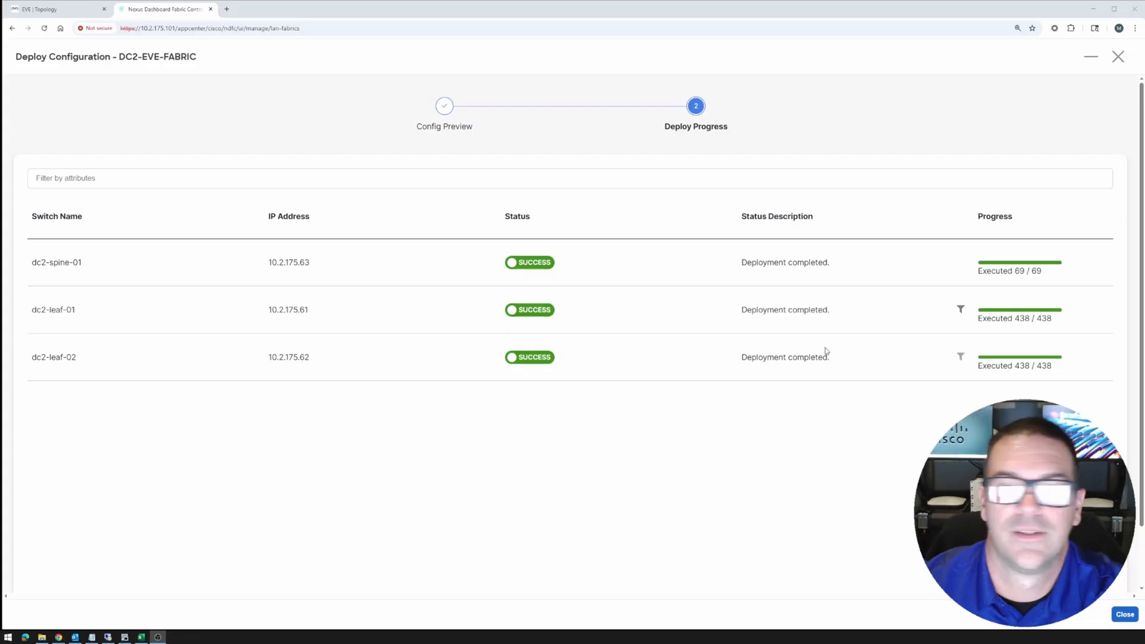
click(1125, 616)
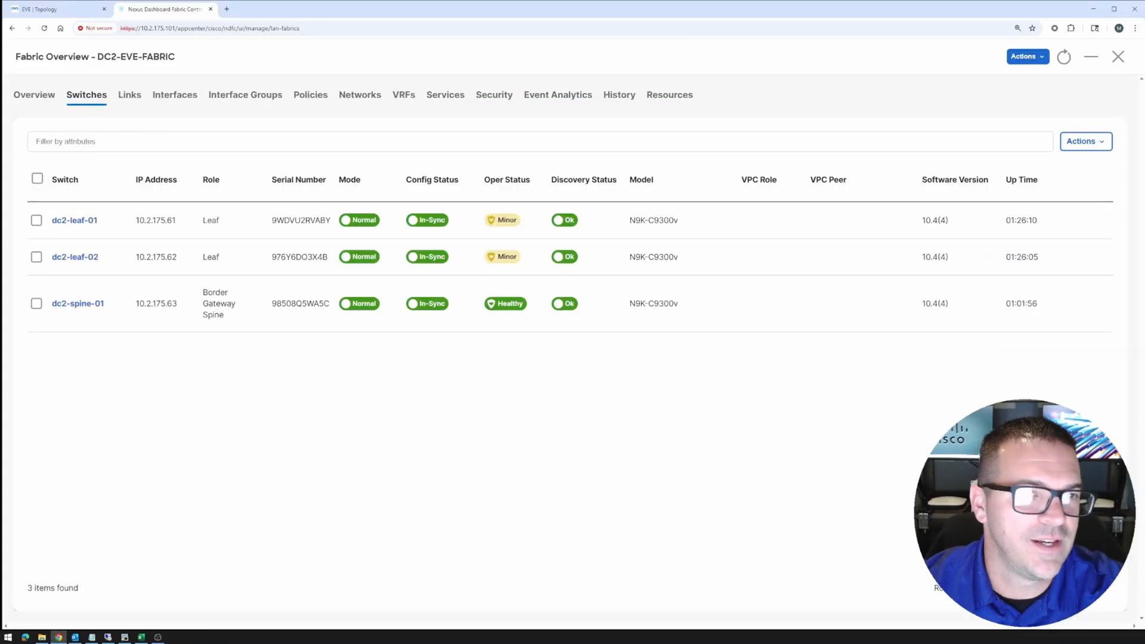
click(404, 99)
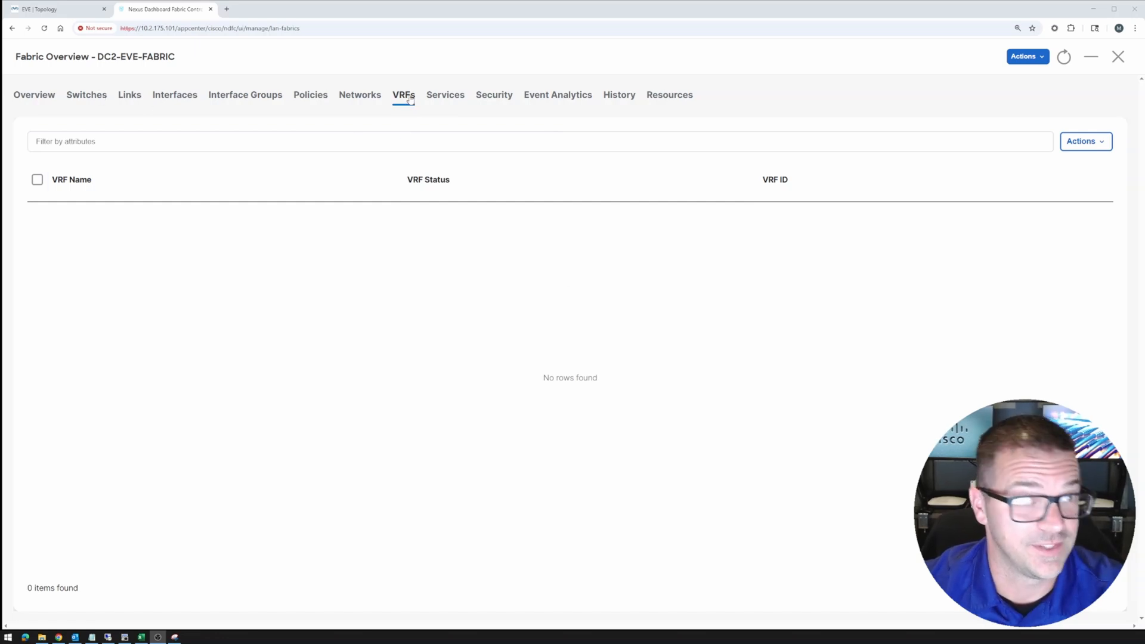
Review the DC2 fabric's Networks, Interfaces and Switches tabs, then switch to the EVE topology
click(376, 99)
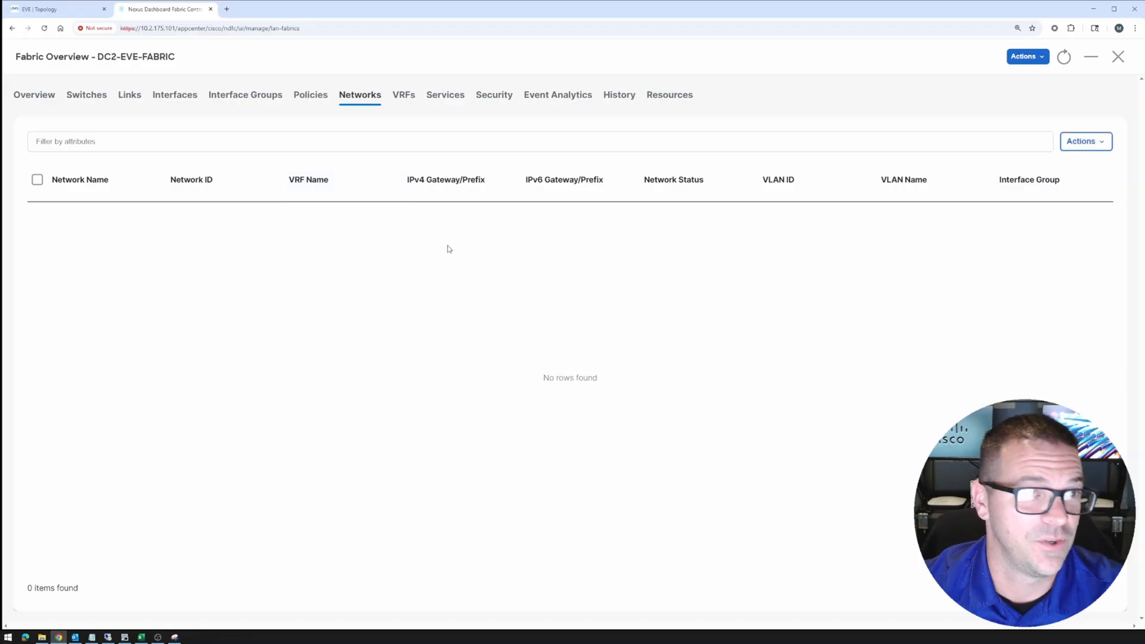
click(179, 98)
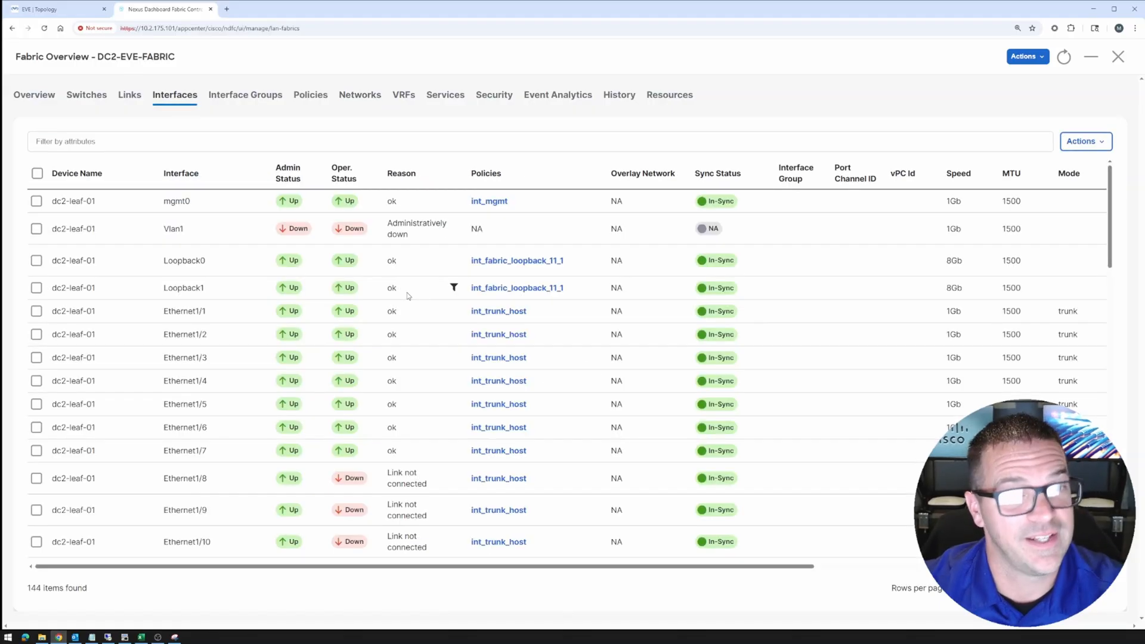
click(85, 106)
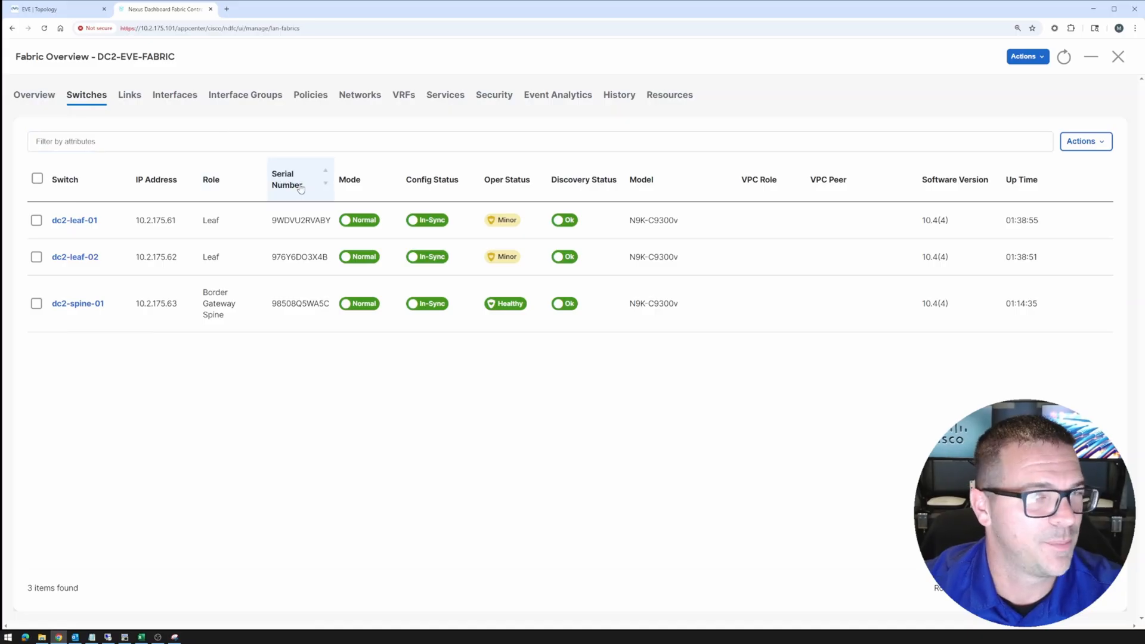
click(48, 9)
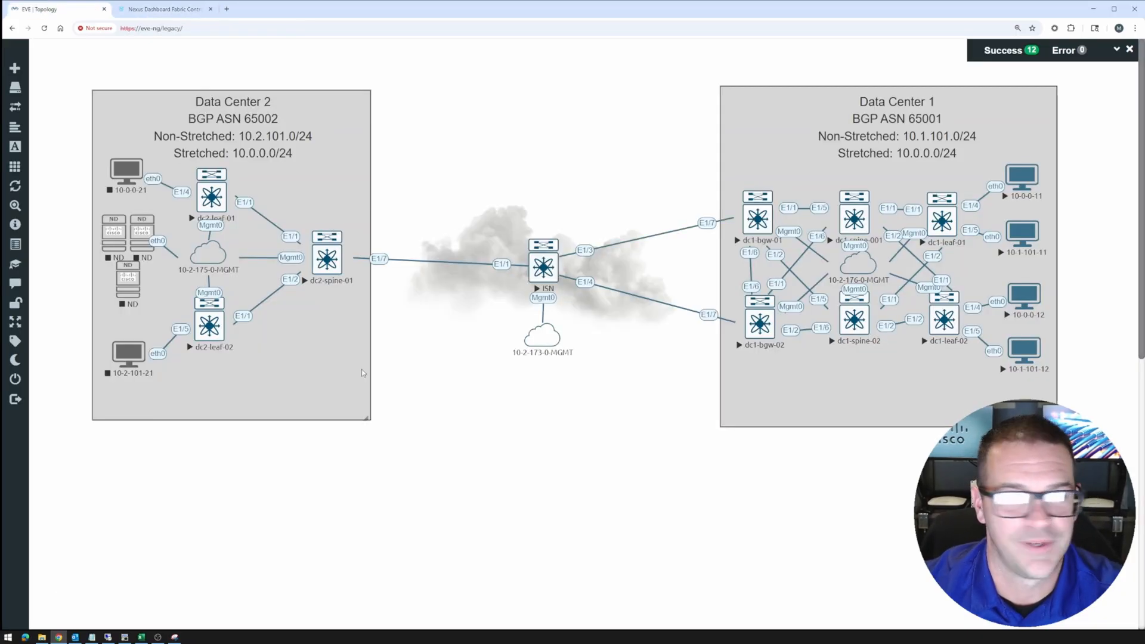
Bring up the topology screenshot in Snipping Tool, reposition it, and choose the red pen
click(175, 638)
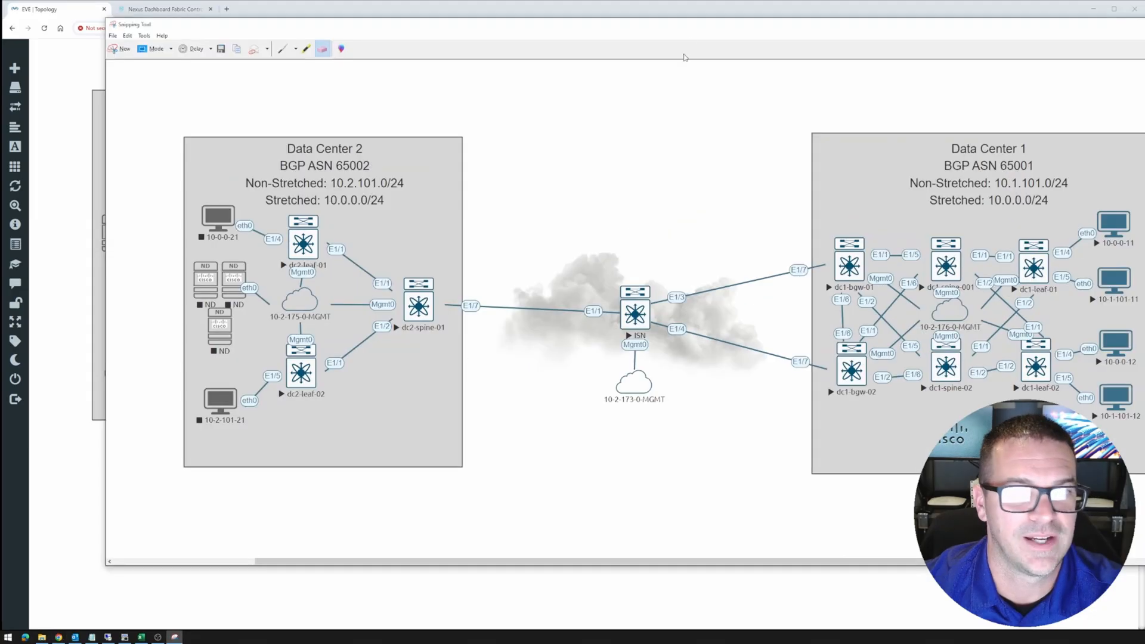
drag(694, 32, 626, 23)
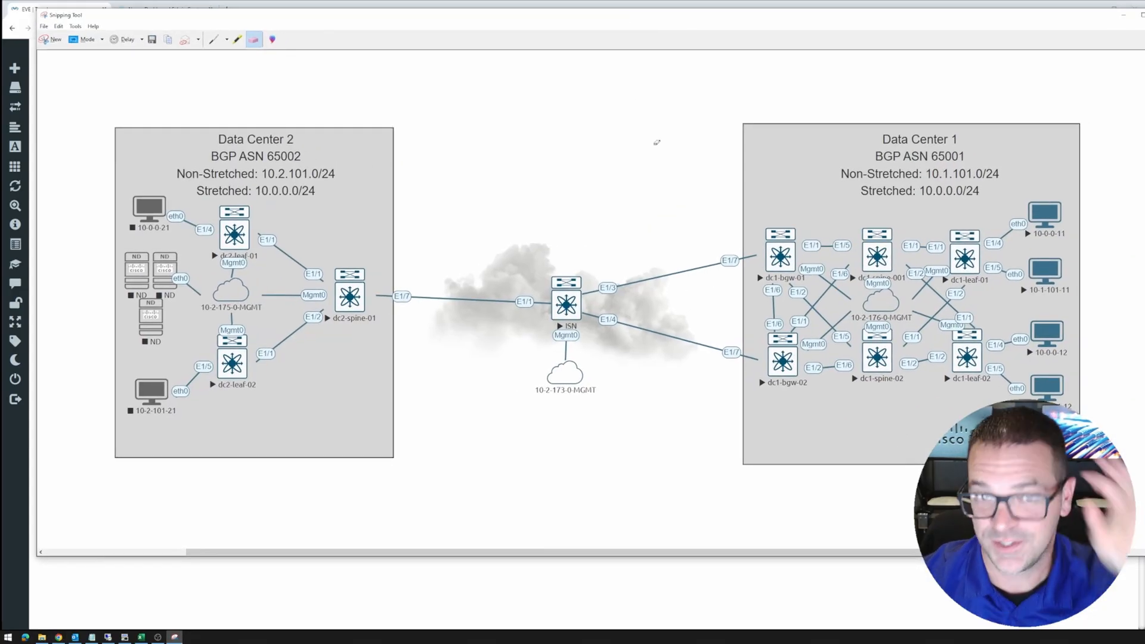
click(225, 40)
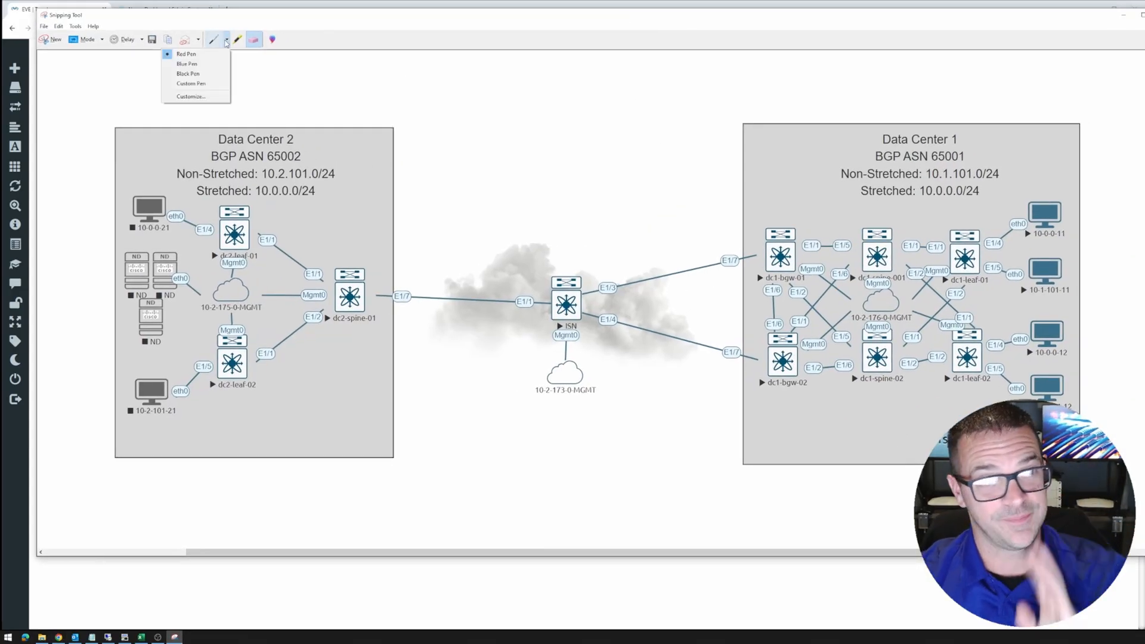
click(182, 53)
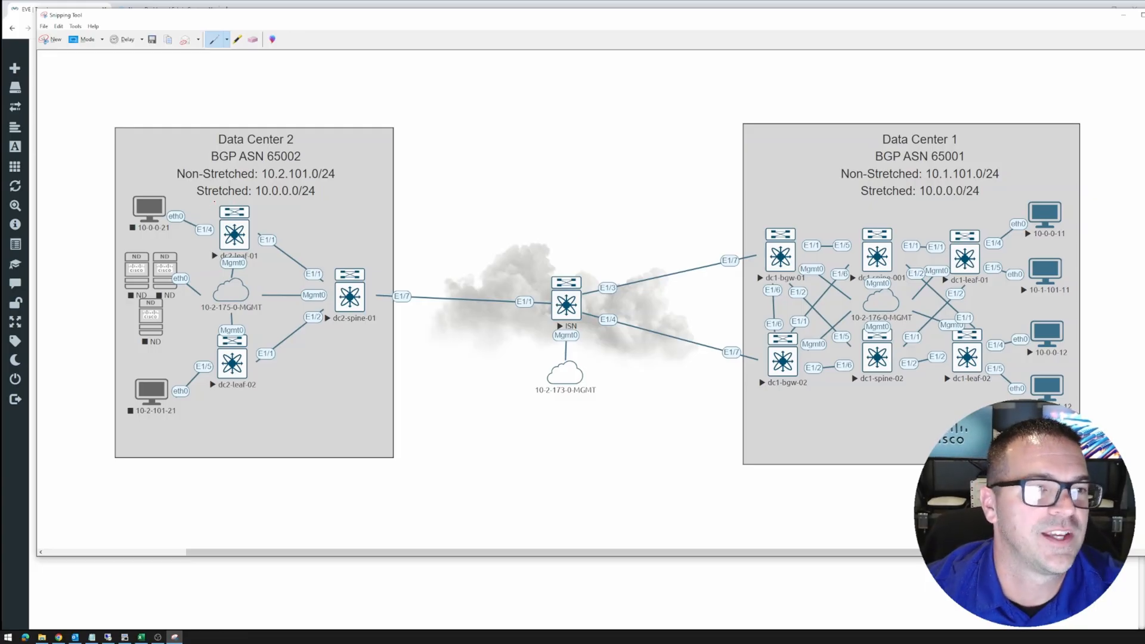
Circle DC2 in red, arrow toward the ISN switch, and bracket the DC2 and DC1 ISN uplinks
mouse_move(254, 193)
mouse_down()
mouse_move(271, 207)
mouse_move(235, 202)
mouse_up()
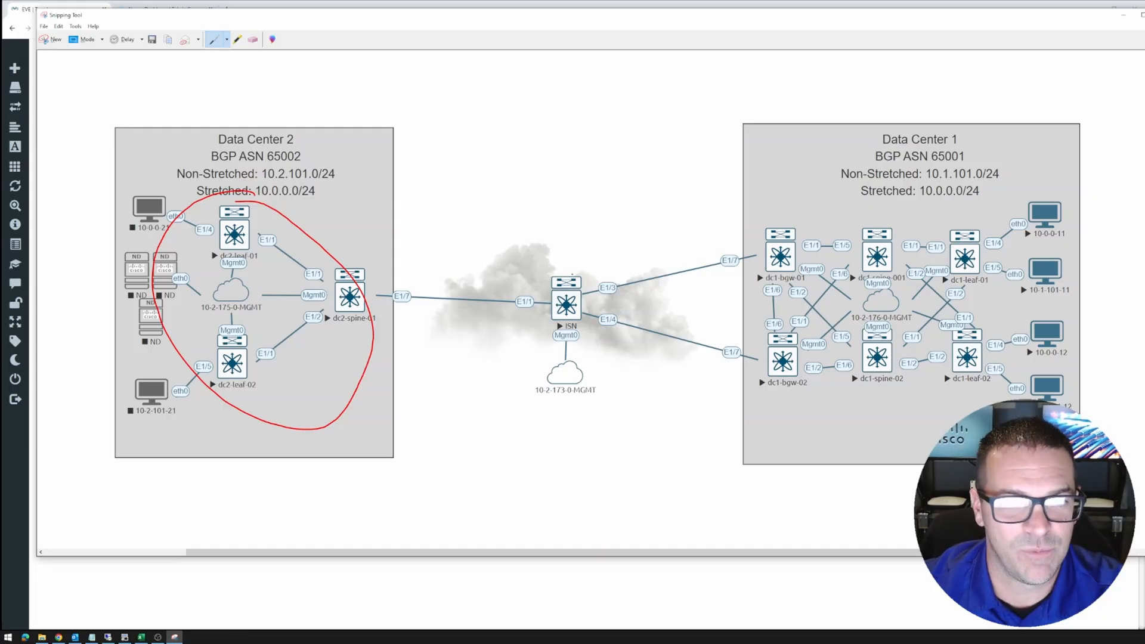
mouse_move(557, 194)
mouse_down()
mouse_move(560, 272)
mouse_move(580, 244)
mouse_up()
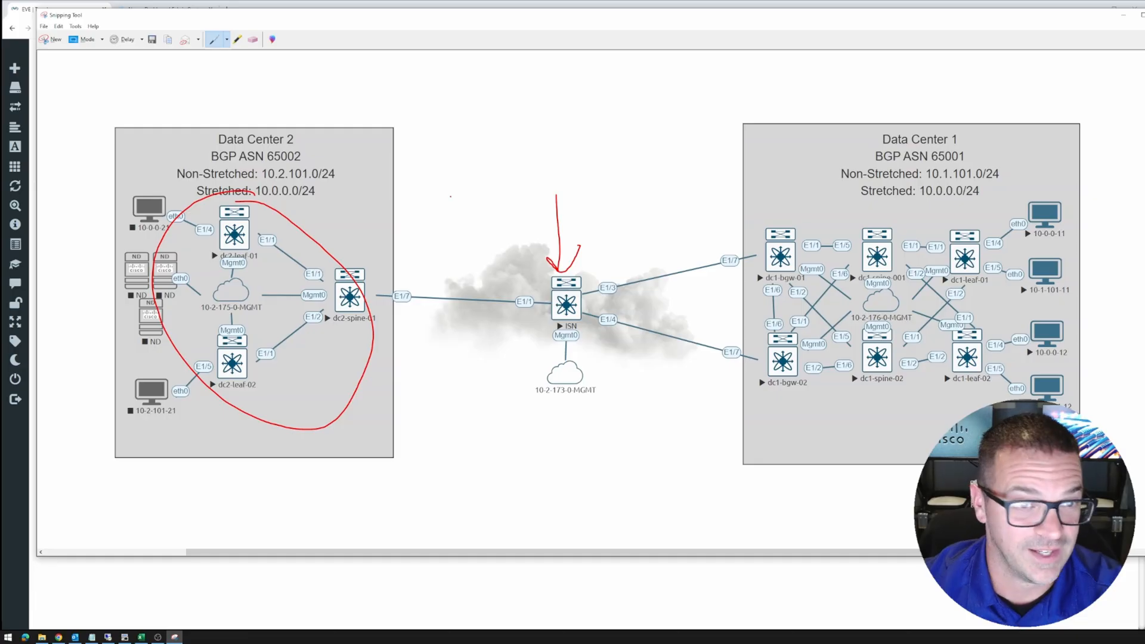
mouse_move(376, 249)
mouse_down()
mouse_move(391, 215)
mouse_move(382, 245)
mouse_up()
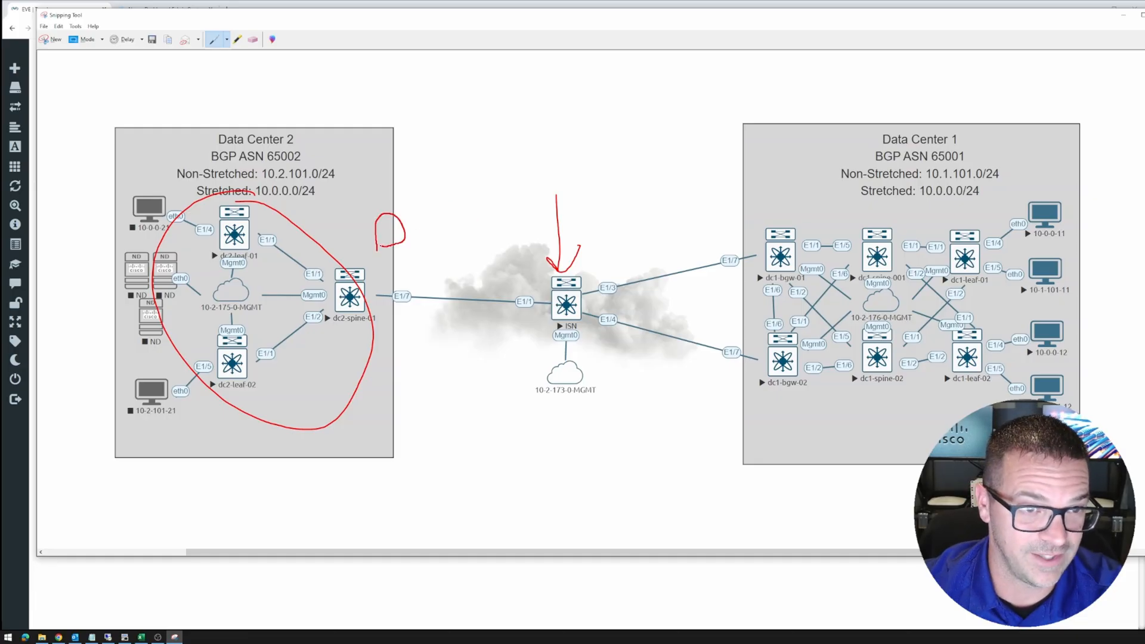
mouse_move(387, 382)
mouse_down()
mouse_move(421, 374)
mouse_move(392, 380)
mouse_up()
mouse_move(729, 237)
mouse_down()
mouse_move(757, 175)
mouse_move(741, 237)
mouse_up()
mouse_move(720, 345)
mouse_down()
mouse_move(737, 399)
mouse_move(748, 394)
mouse_up()
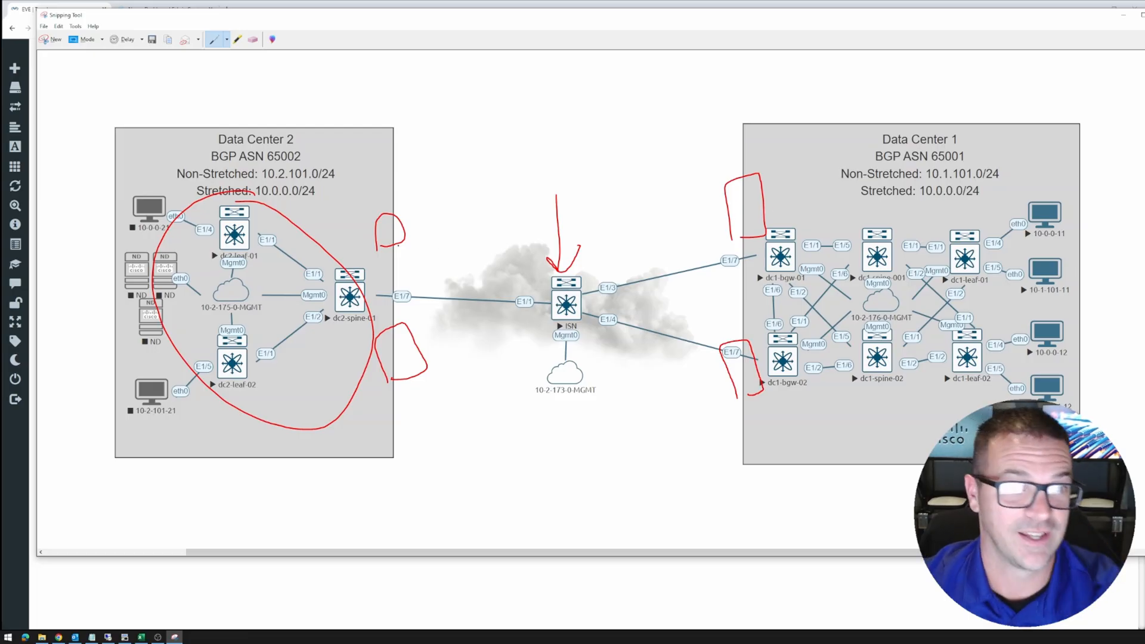
Circle the ISN switch and its cloud with emphasis loops, then minimize Snipping Tool
mouse_move(477, 289)
mouse_down()
mouse_move(626, 223)
mouse_move(594, 373)
mouse_move(471, 281)
mouse_up()
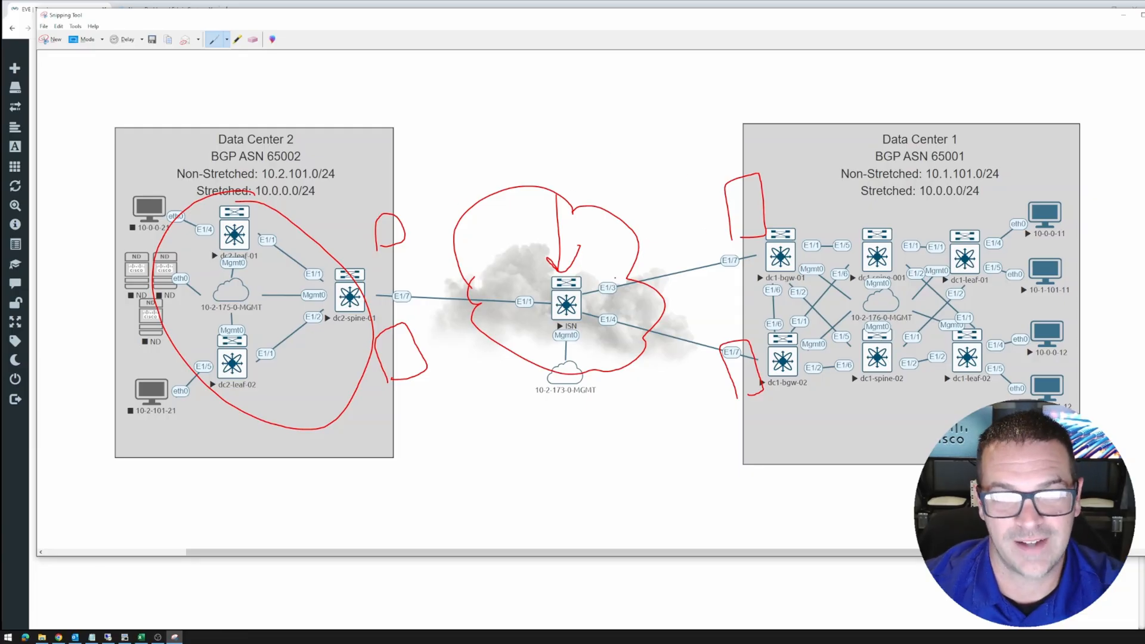
mouse_move(571, 270)
mouse_down()
mouse_move(644, 334)
mouse_move(519, 334)
mouse_move(592, 341)
mouse_up()
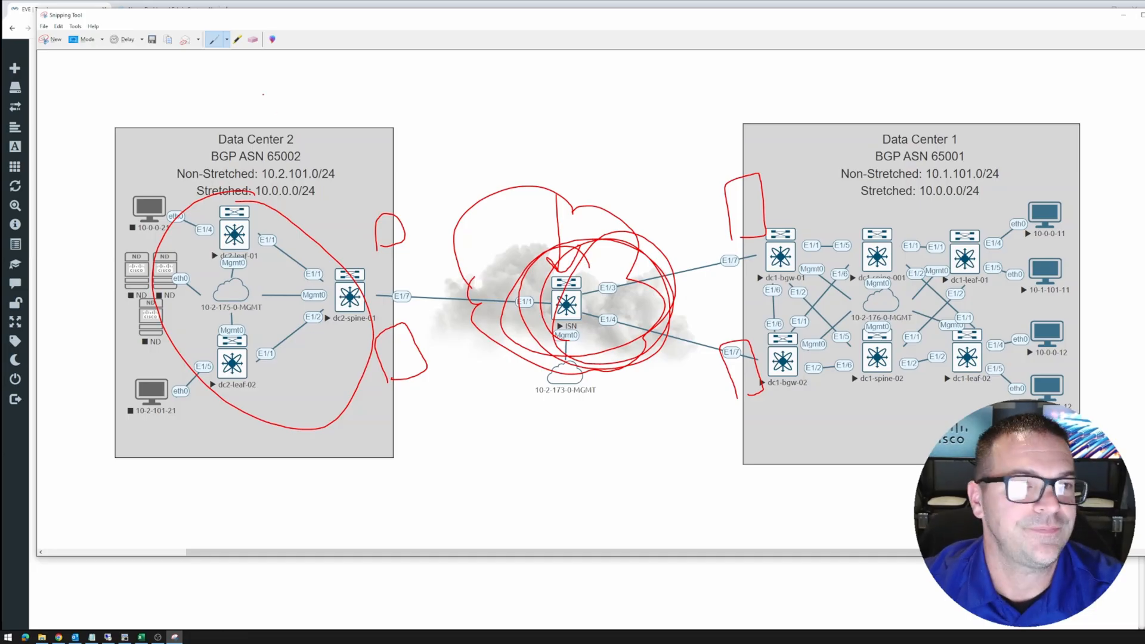
click(1124, 16)
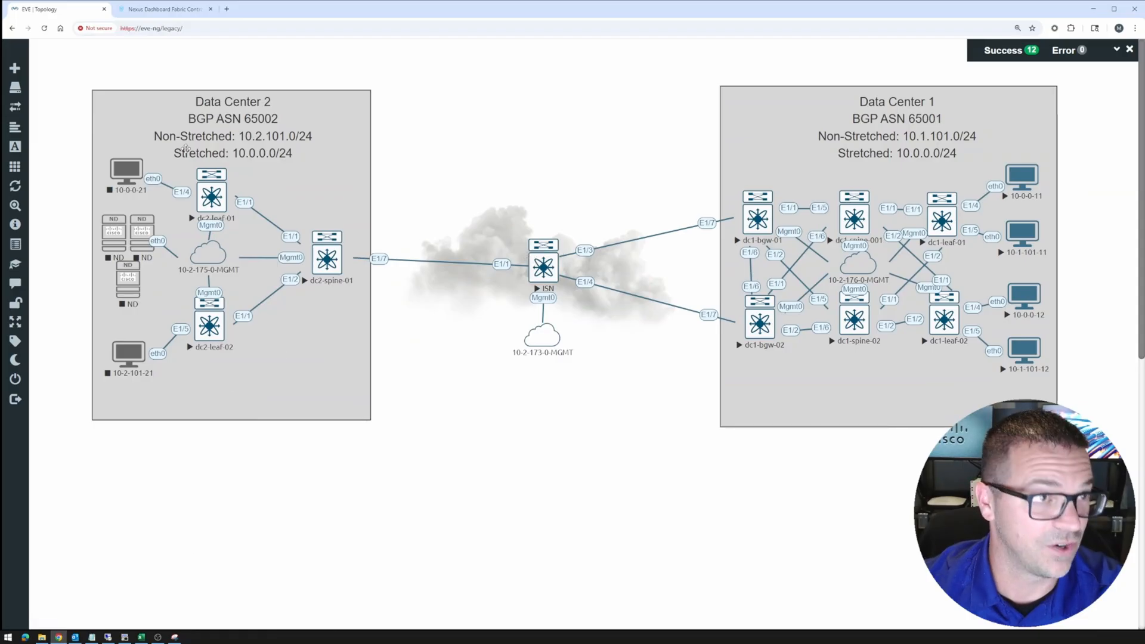
Return to Nexus Dashboard, close the DC2 Fabric Overview, and start creating a new fabric
click(164, 10)
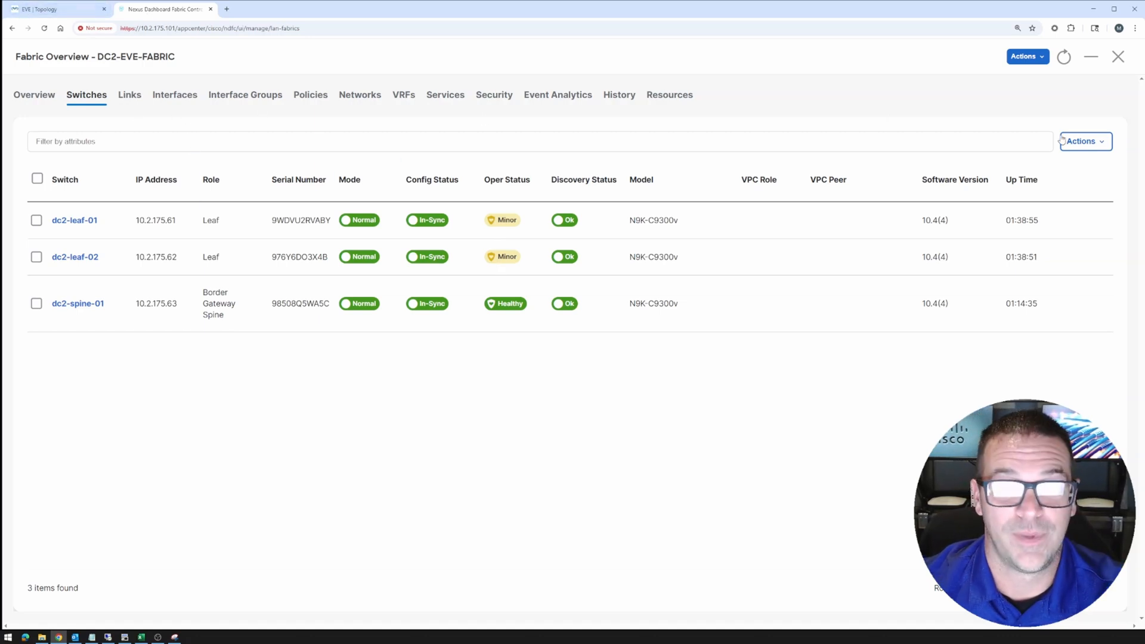
click(1118, 57)
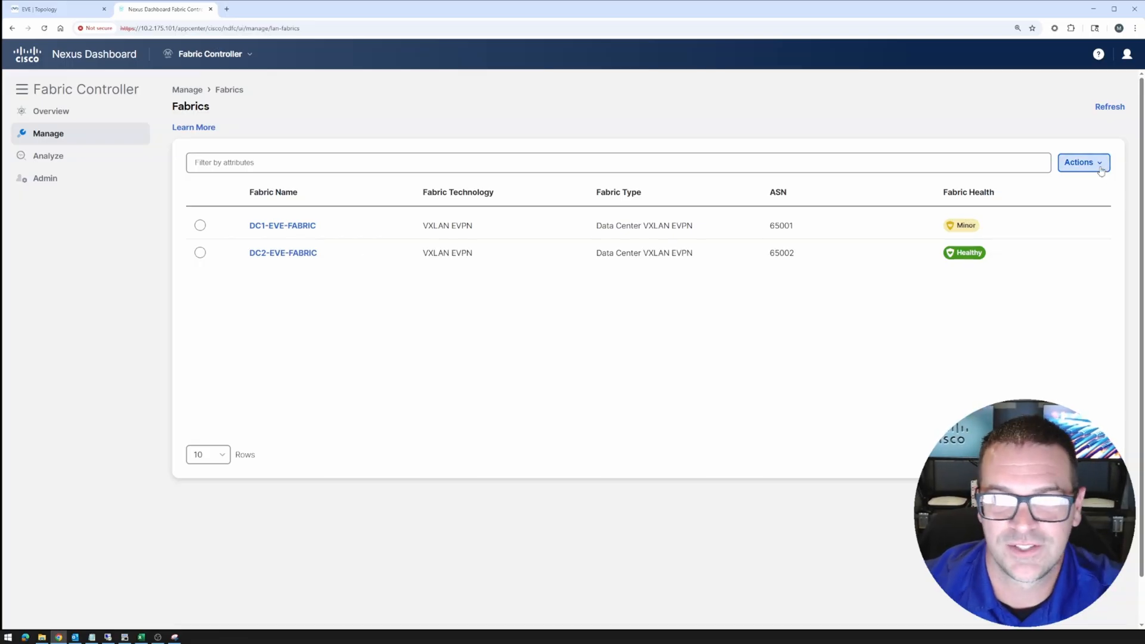
click(1084, 162)
Start a new fabric named ISN and pick the Multi-Site External Network fabric type
click(1053, 187)
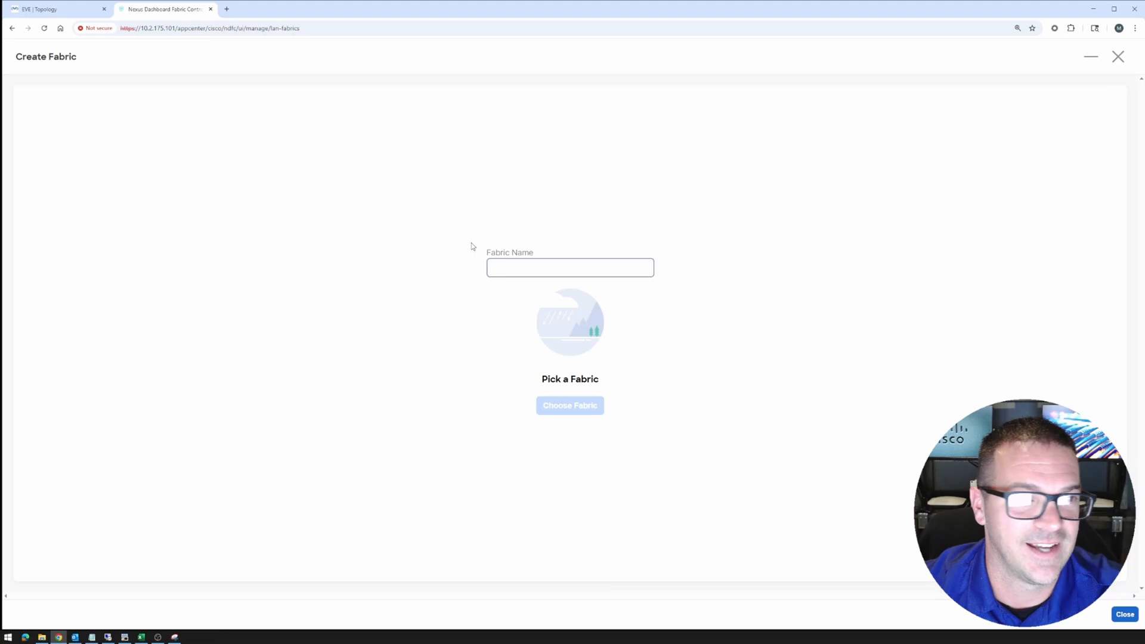
click(511, 263)
text(ISBN)
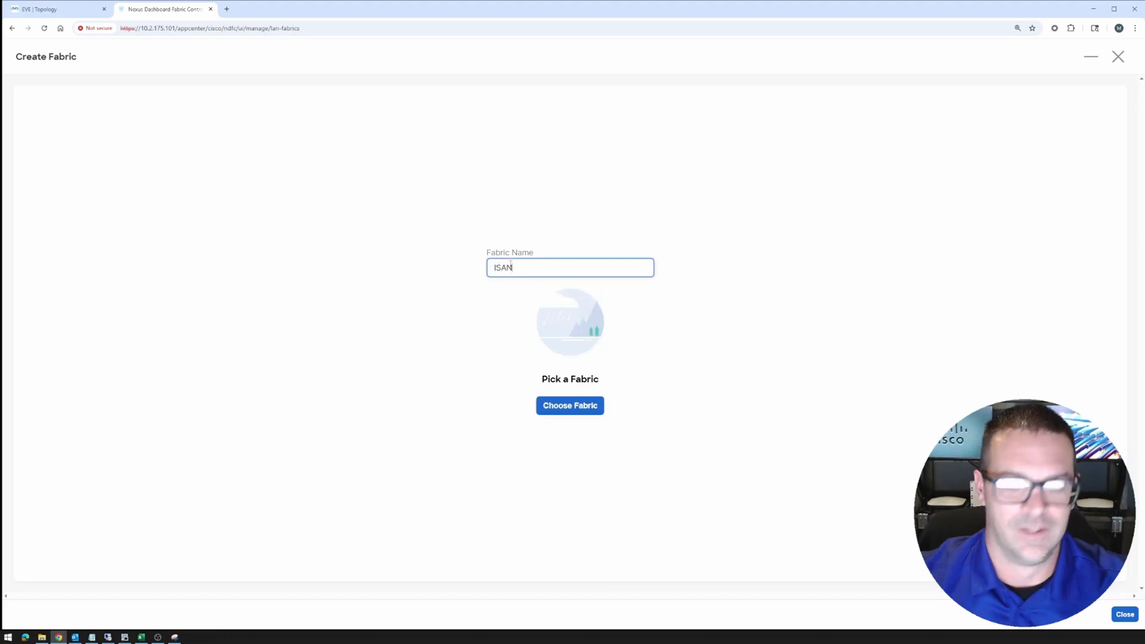
key(BackSpace)
key(BackSpace)
text(N)
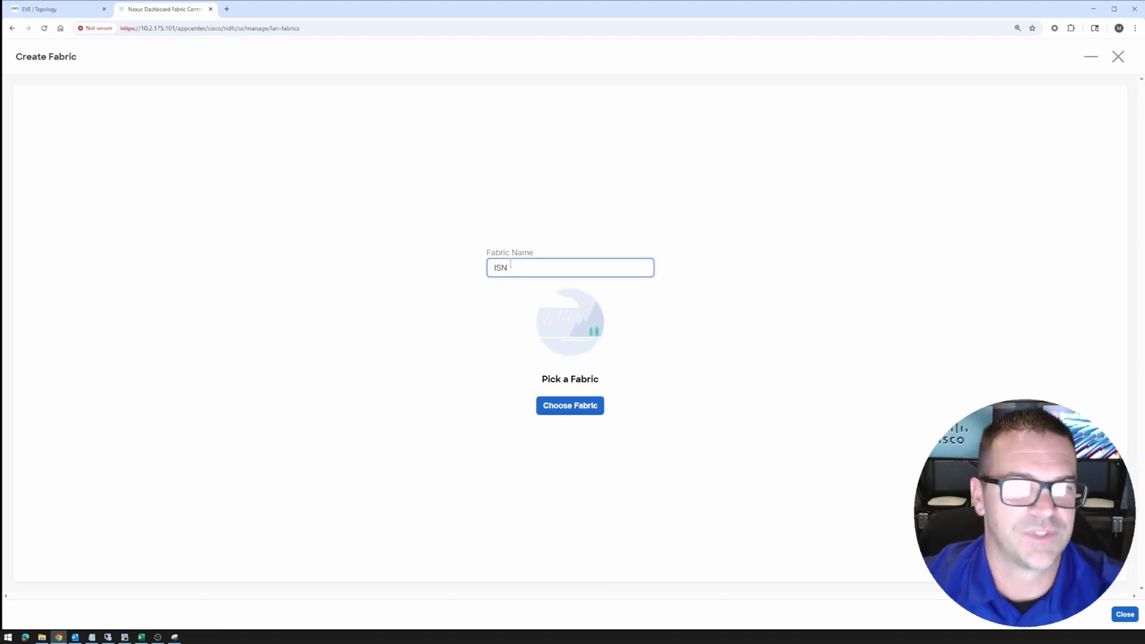
click(561, 407)
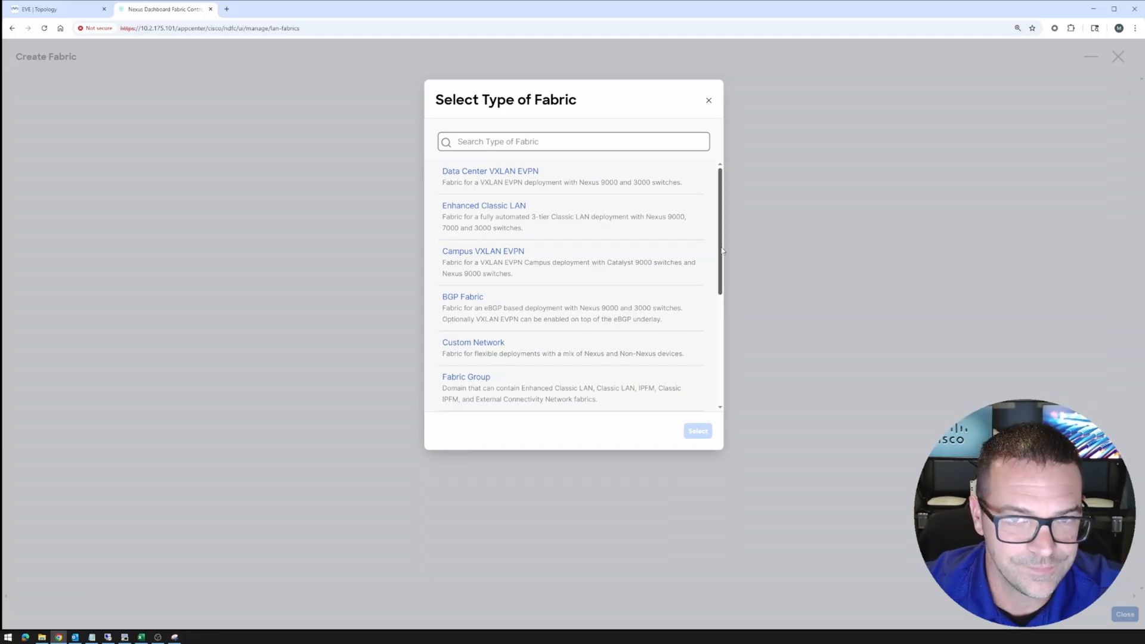
scroll(704, 299, down, 4)
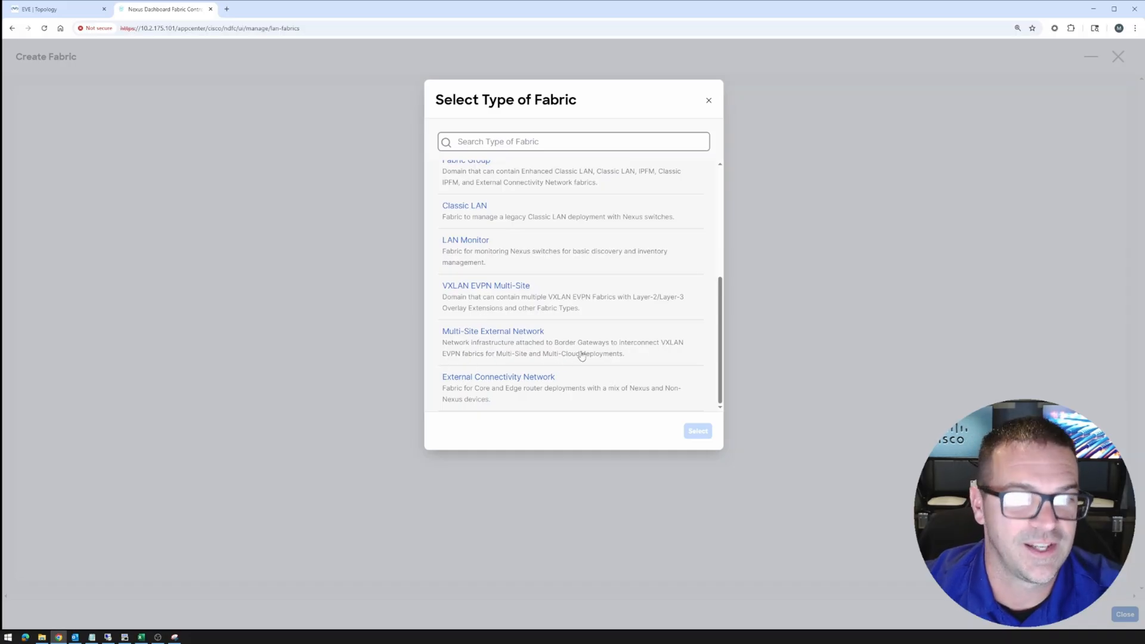
click(507, 343)
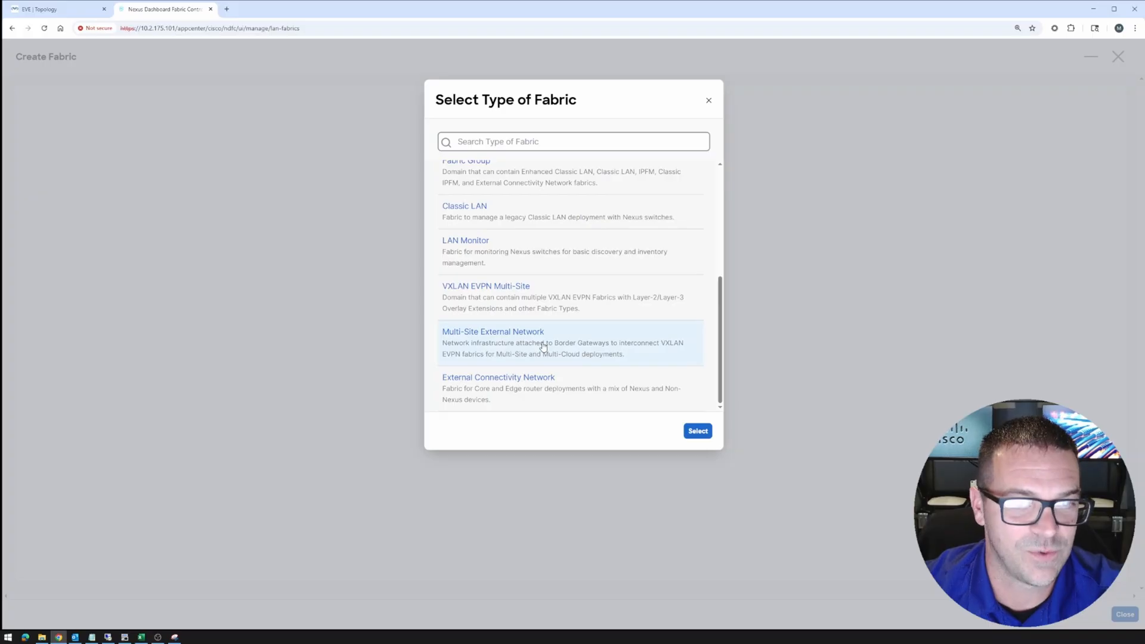
Confirm the fabric type, set BGP AS # to 65000, and turn off Fabric Monitor Mode
click(697, 434)
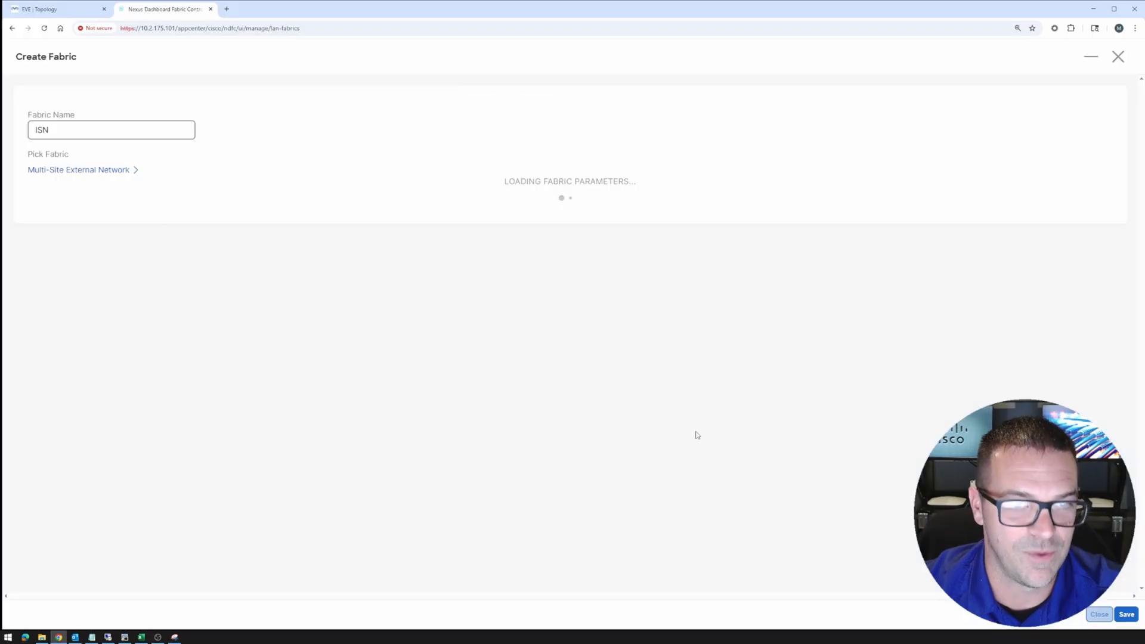
click(101, 244)
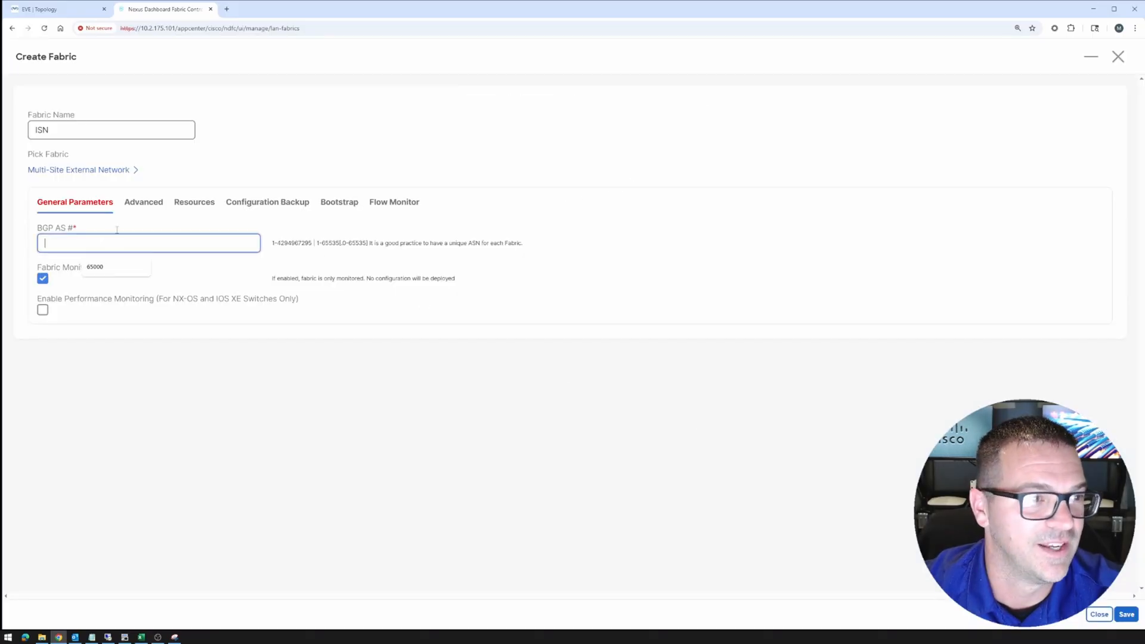
click(49, 7)
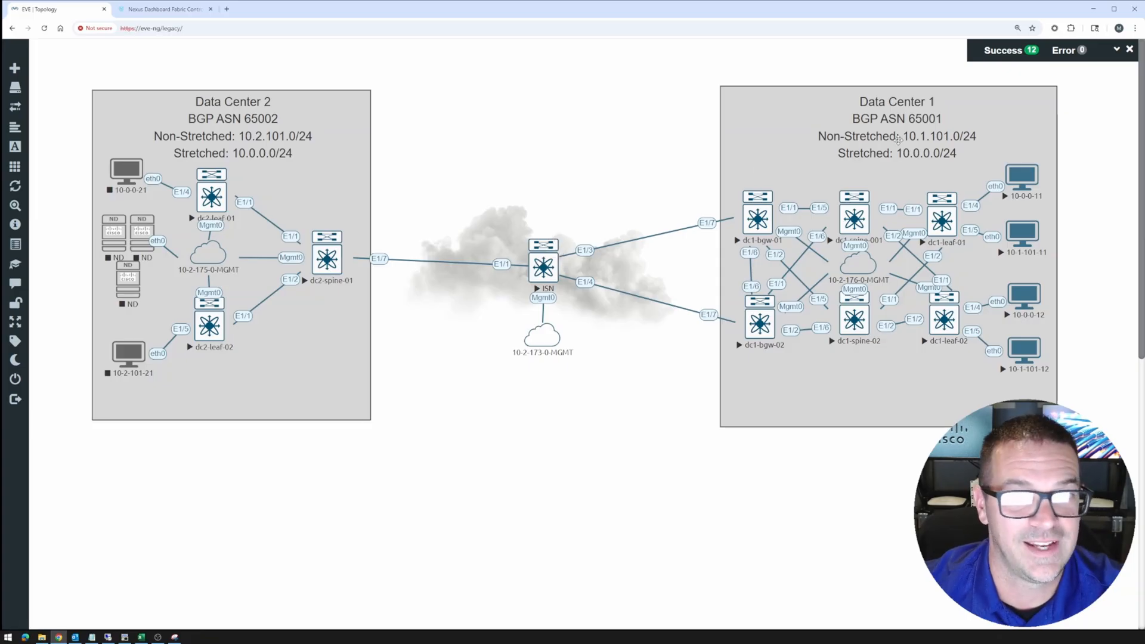
click(169, 10)
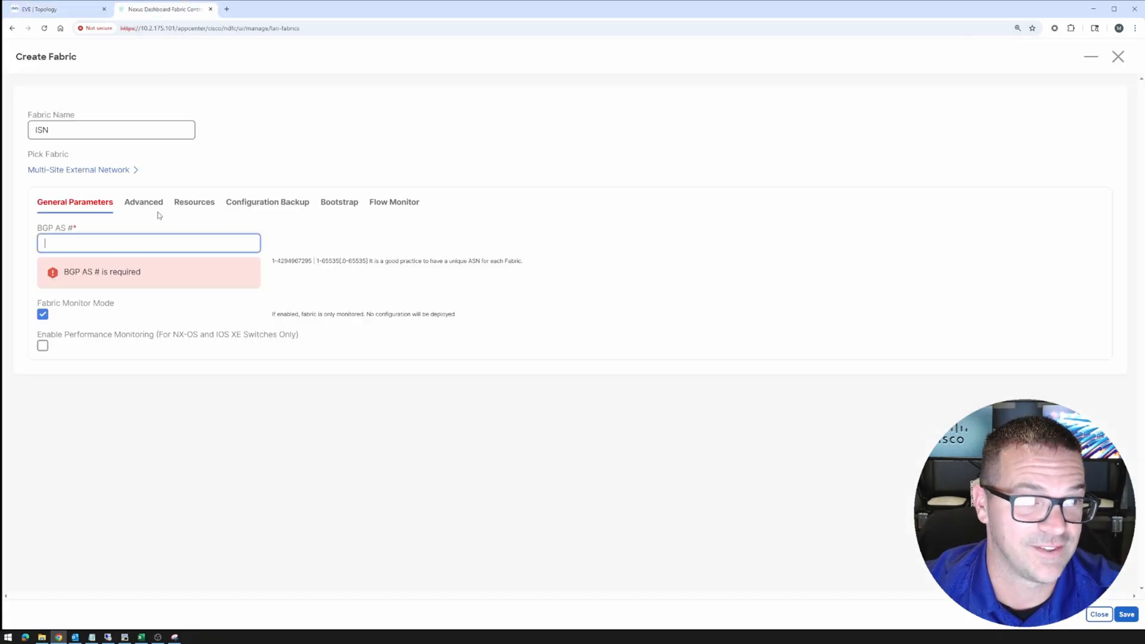
click(119, 243)
text(65000)
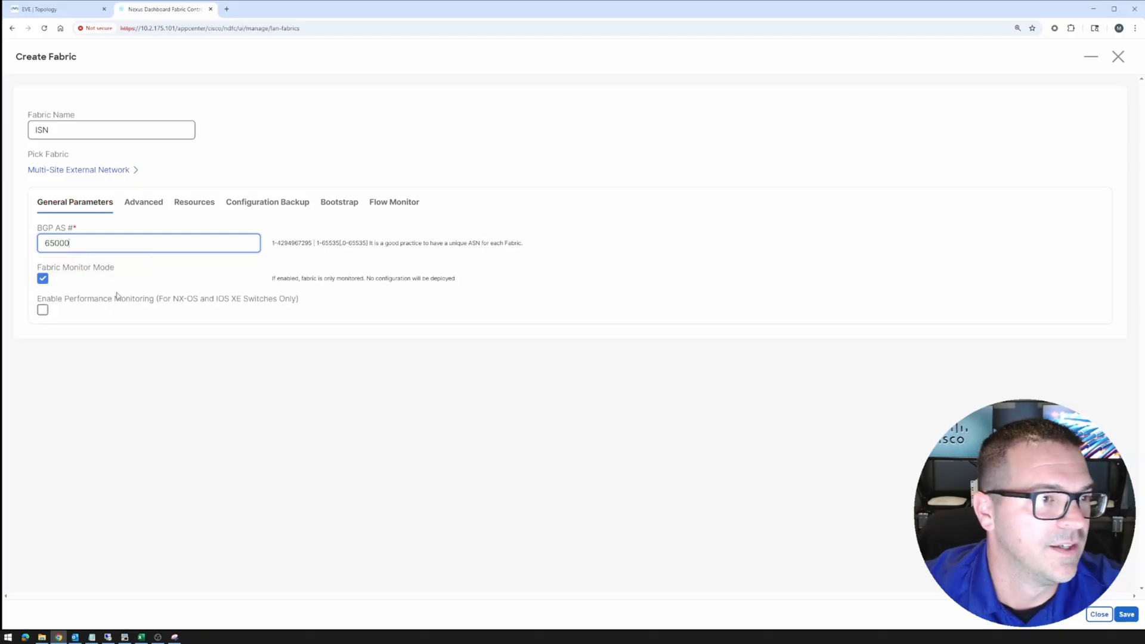
click(42, 279)
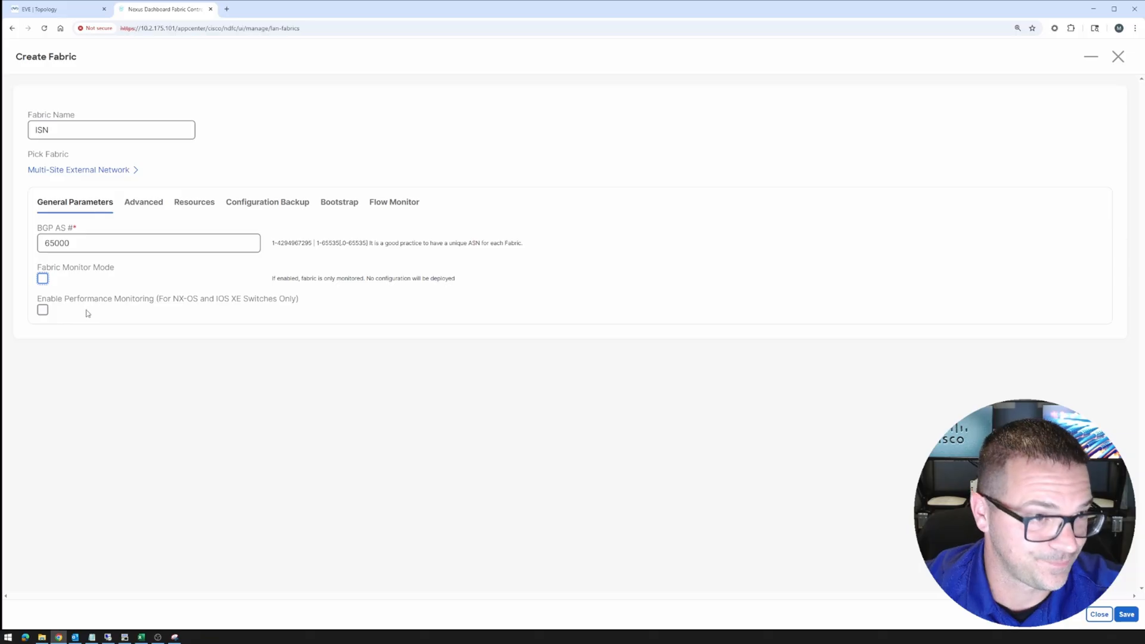
Review the Advanced, Resources, Backup, Bootstrap and Flow Monitor settings, then save the ISN fabric
click(142, 207)
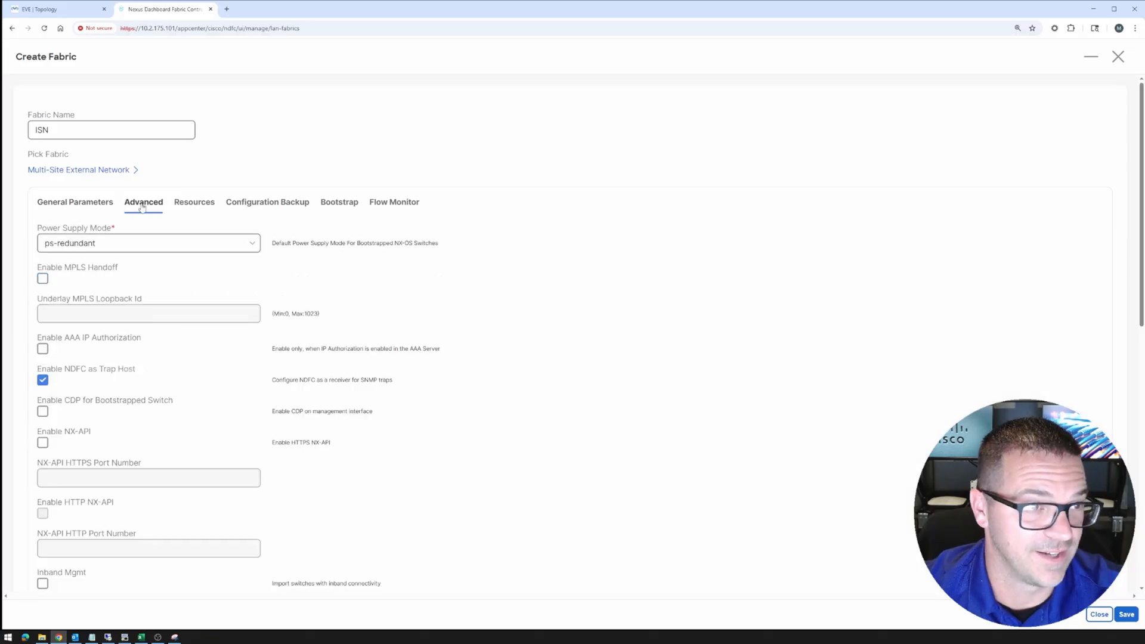
scroll(336, 295, down, 1)
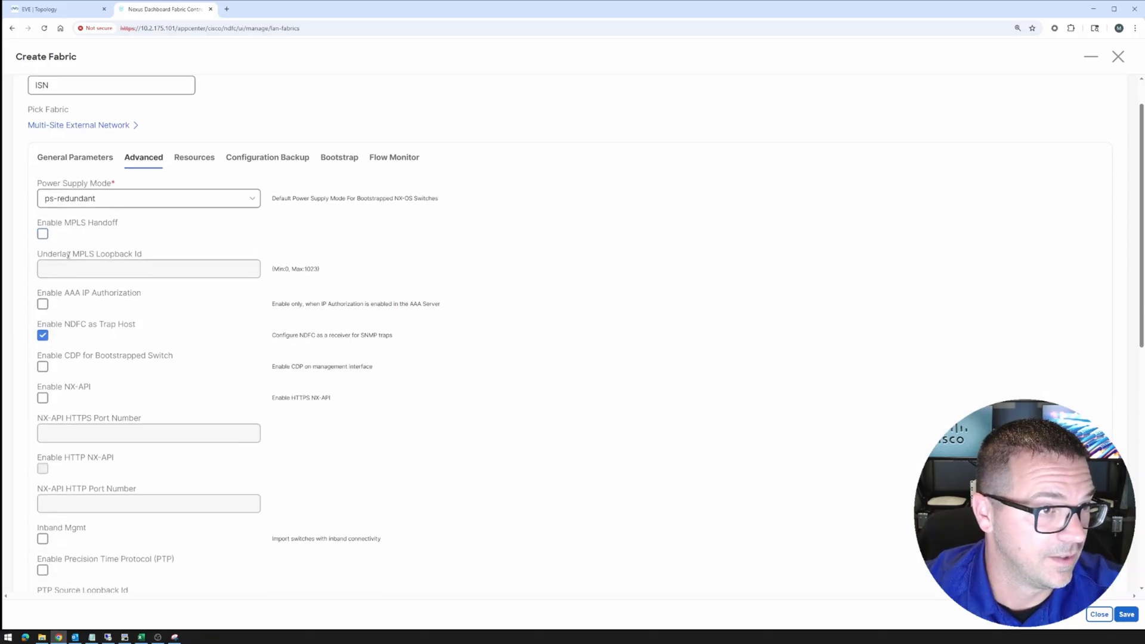
scroll(144, 292, down, 3)
scroll(149, 307, down, 8)
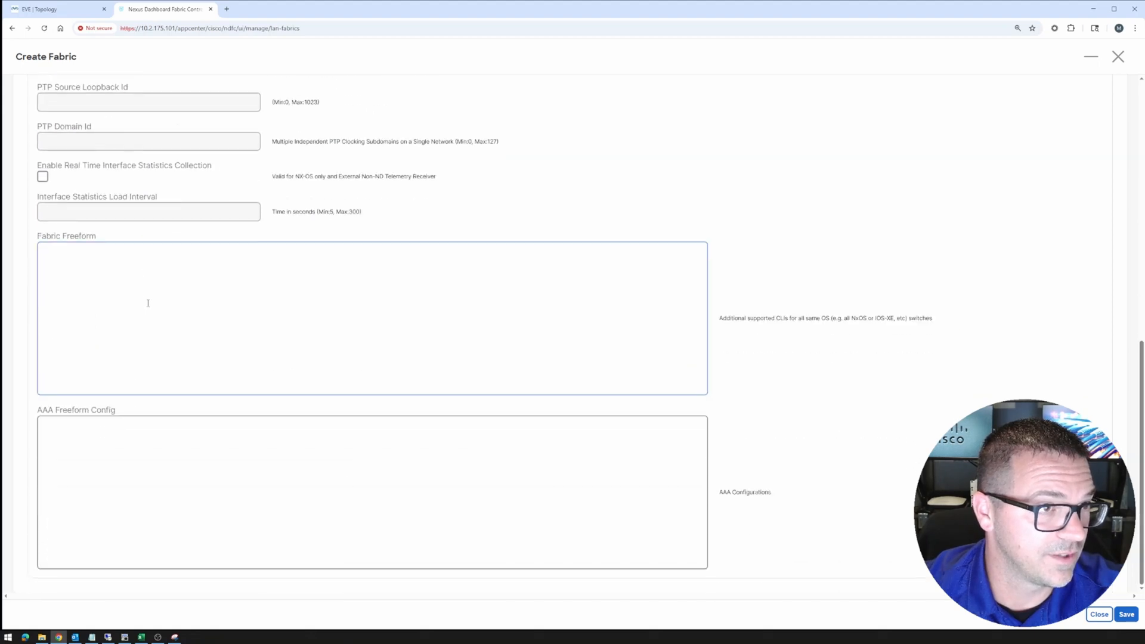
scroll(148, 322, up, 12)
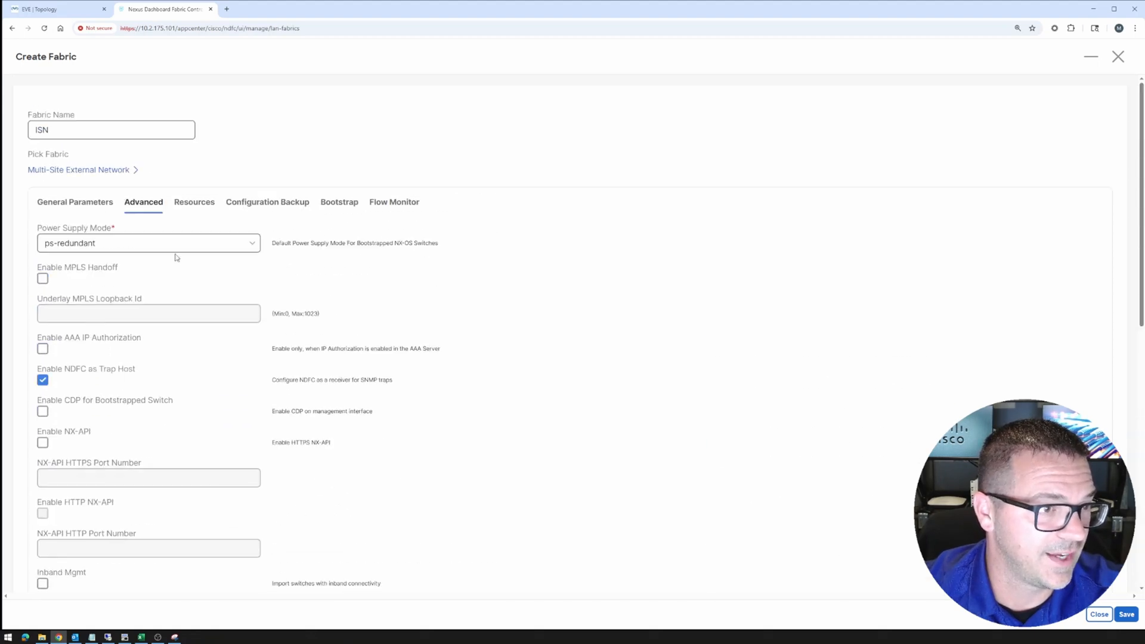
click(195, 203)
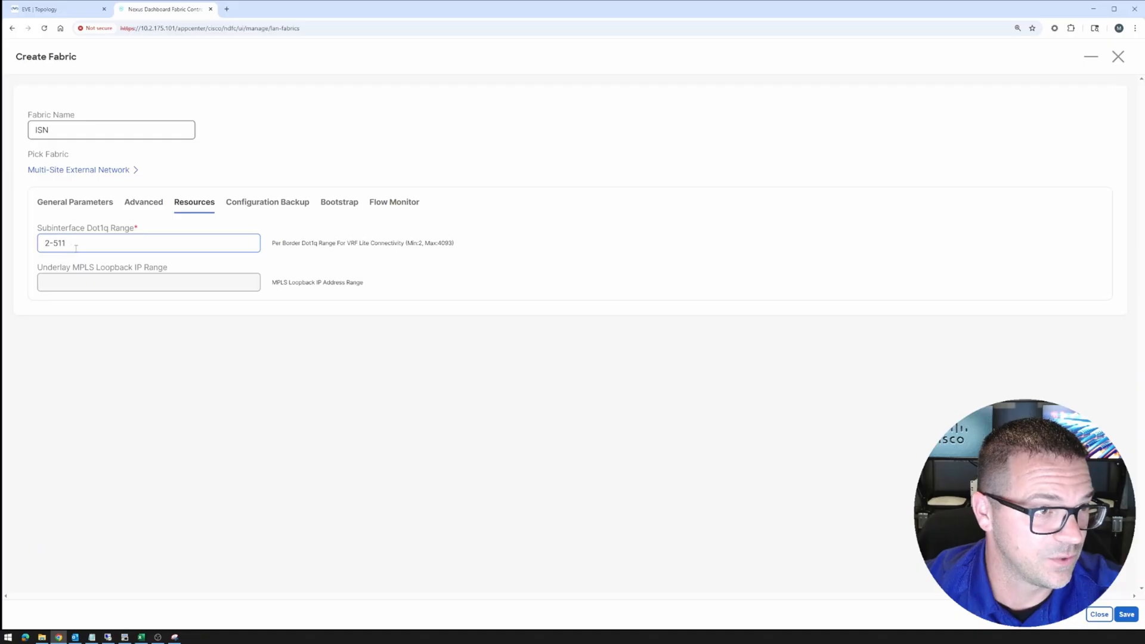
drag(76, 248, 18, 247)
click(256, 209)
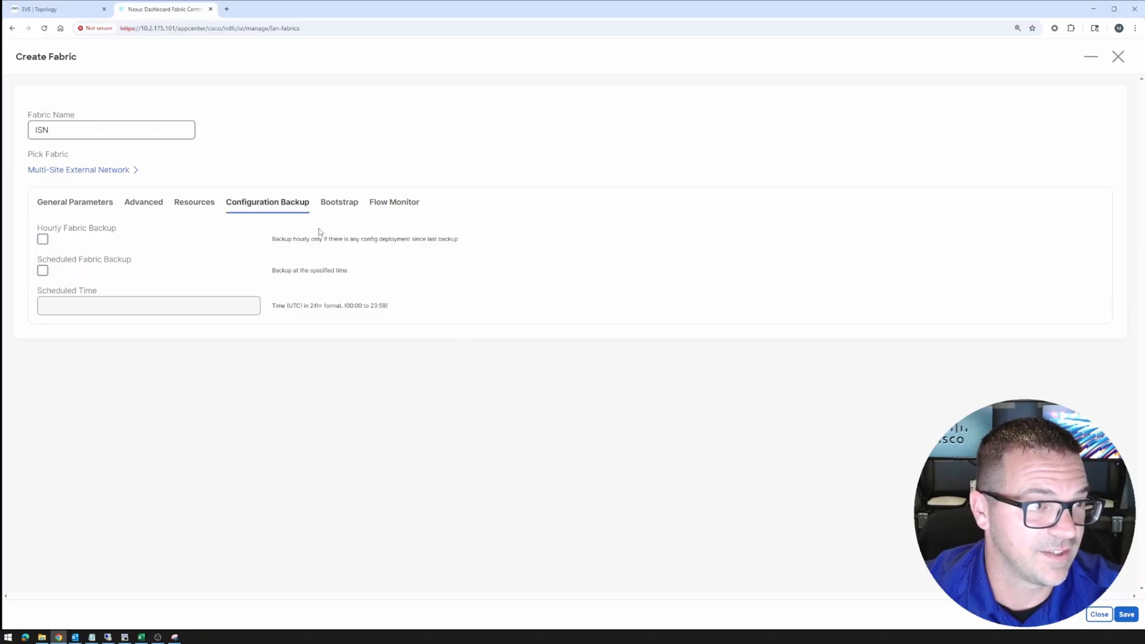
click(345, 206)
click(386, 207)
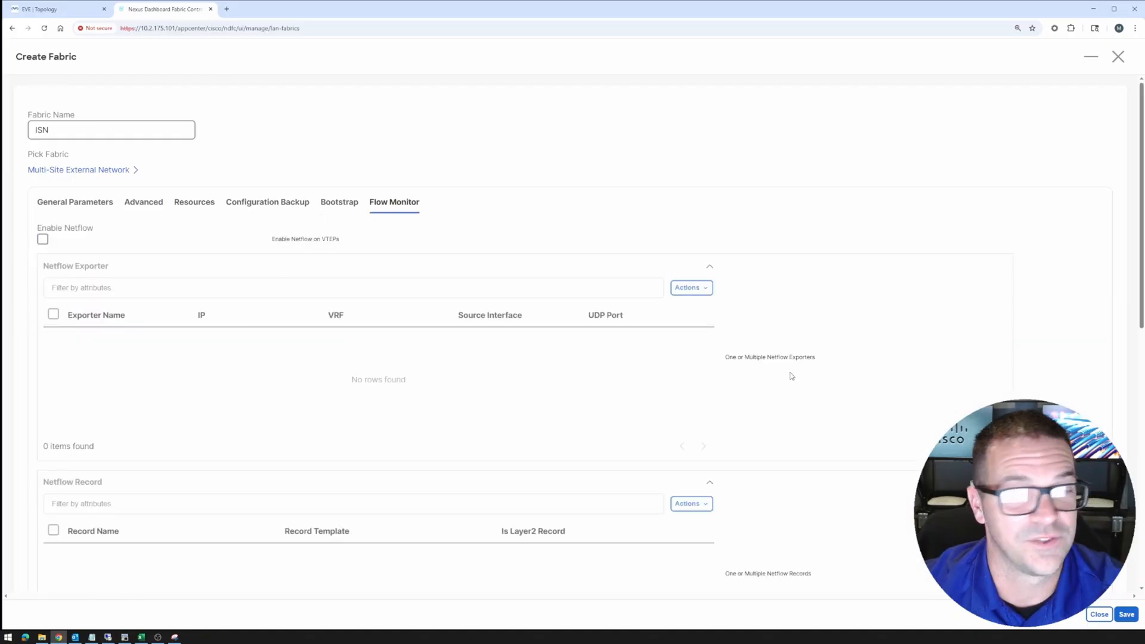
click(1132, 616)
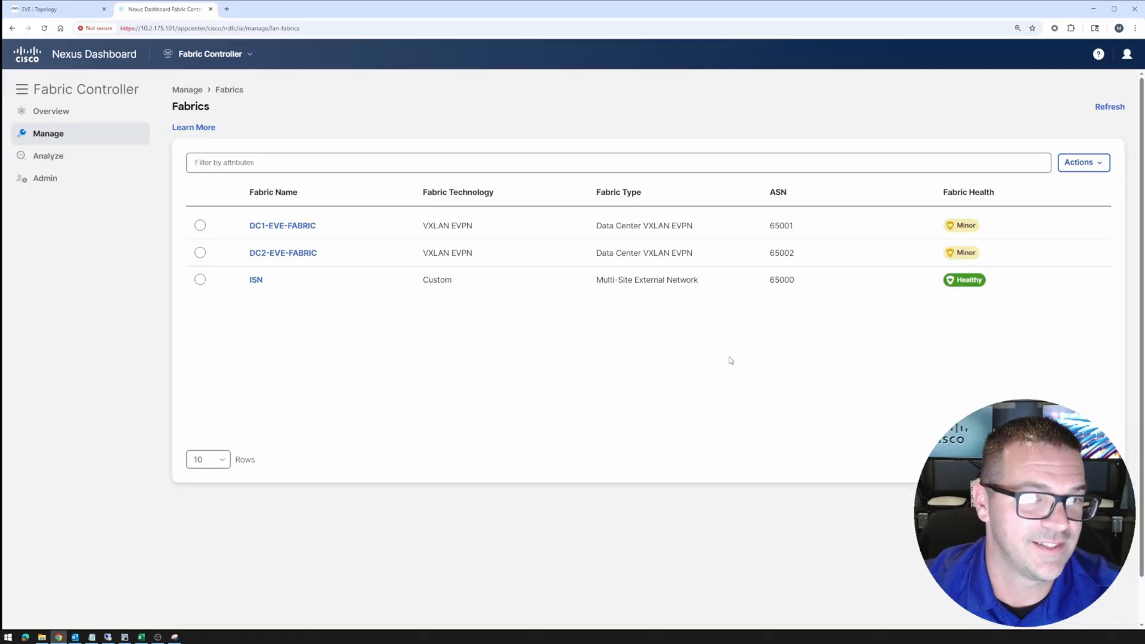
Open the ISN fabric's switch list and start adding switches
click(256, 280)
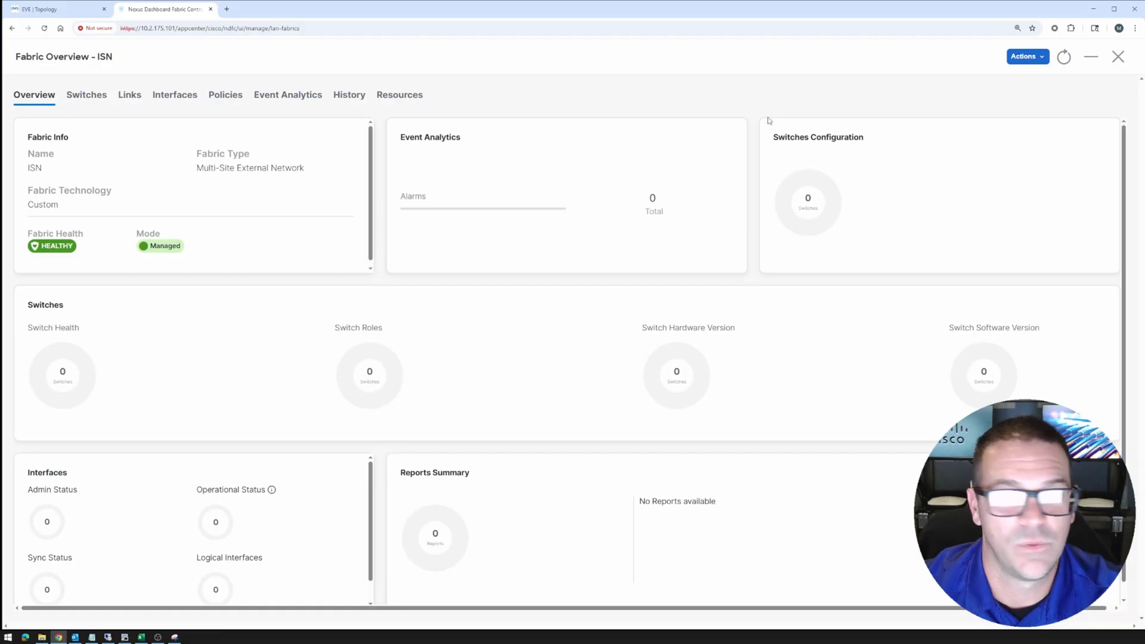
click(92, 100)
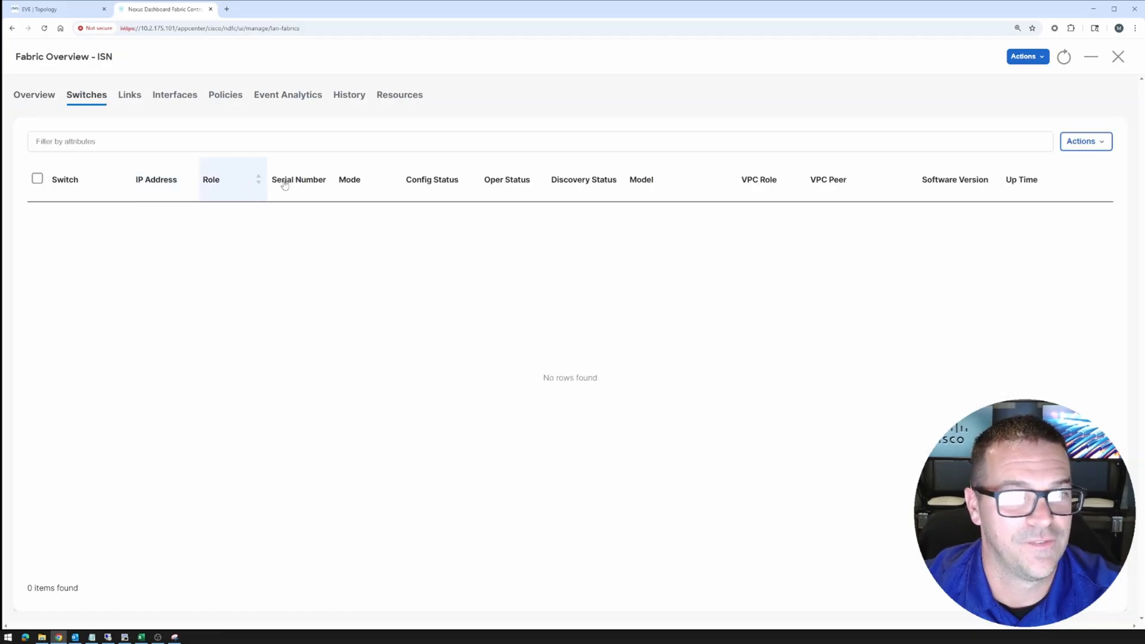
click(1086, 142)
click(1059, 168)
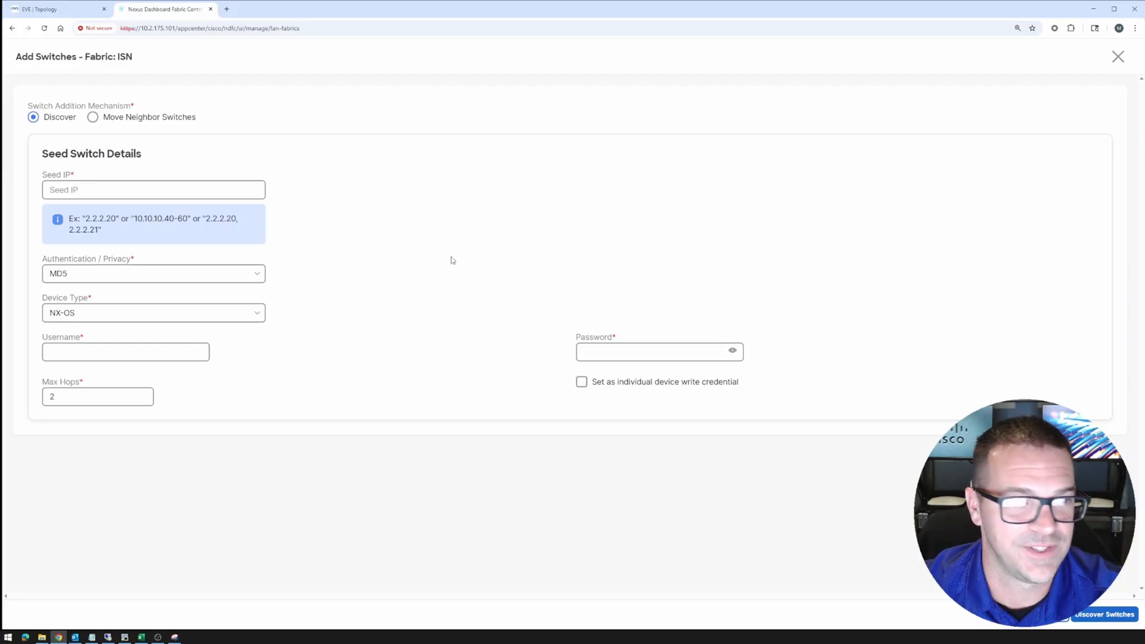
Discover switches from seed IP 10.2.173.60 as NX-OS, with the admin login credentials filled in
click(117, 189)
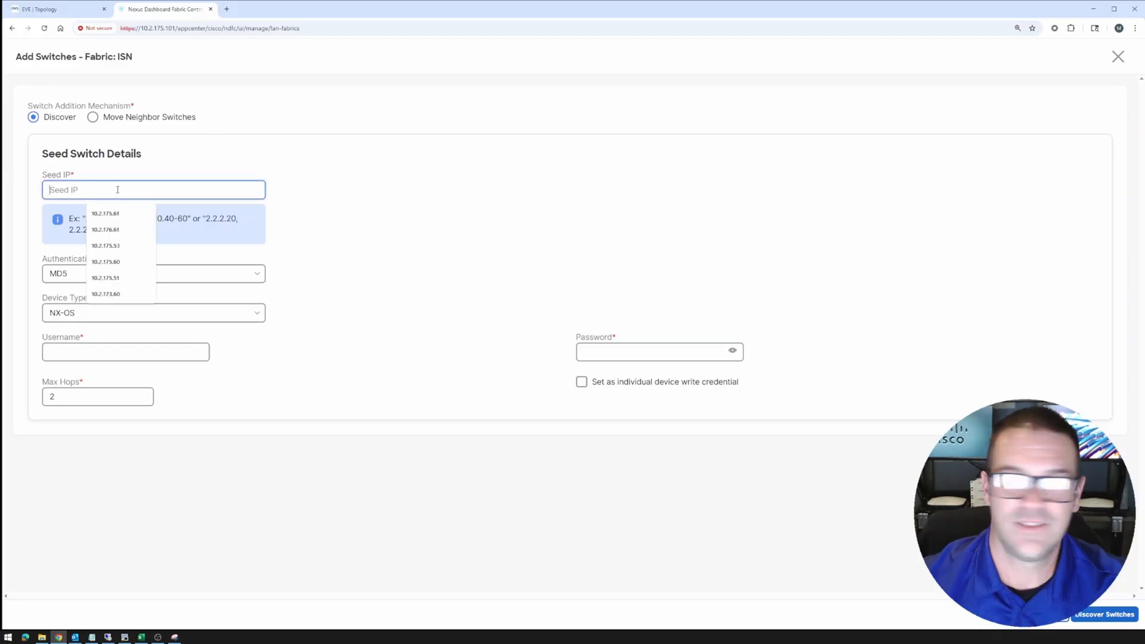
click(113, 295)
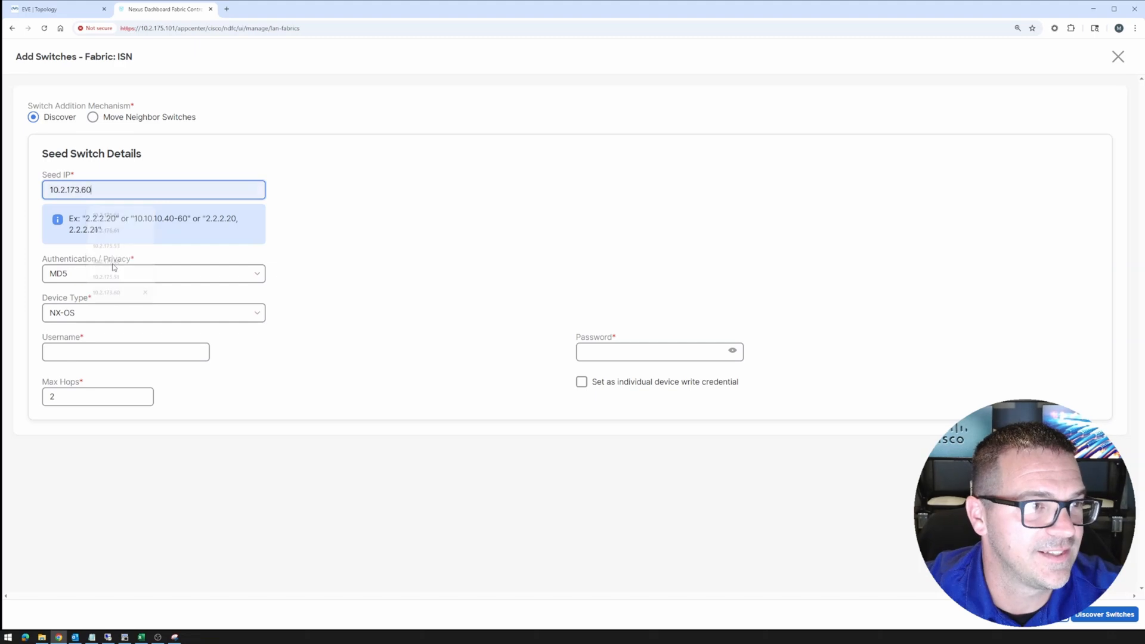
click(591, 354)
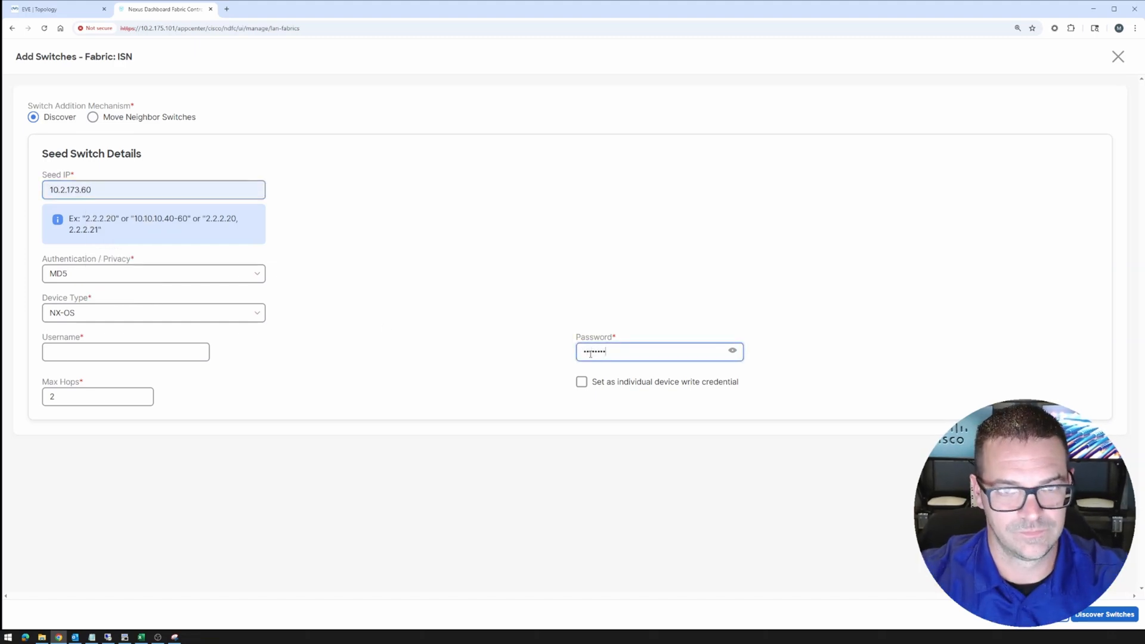
key(shift+Tab)
text(admi)
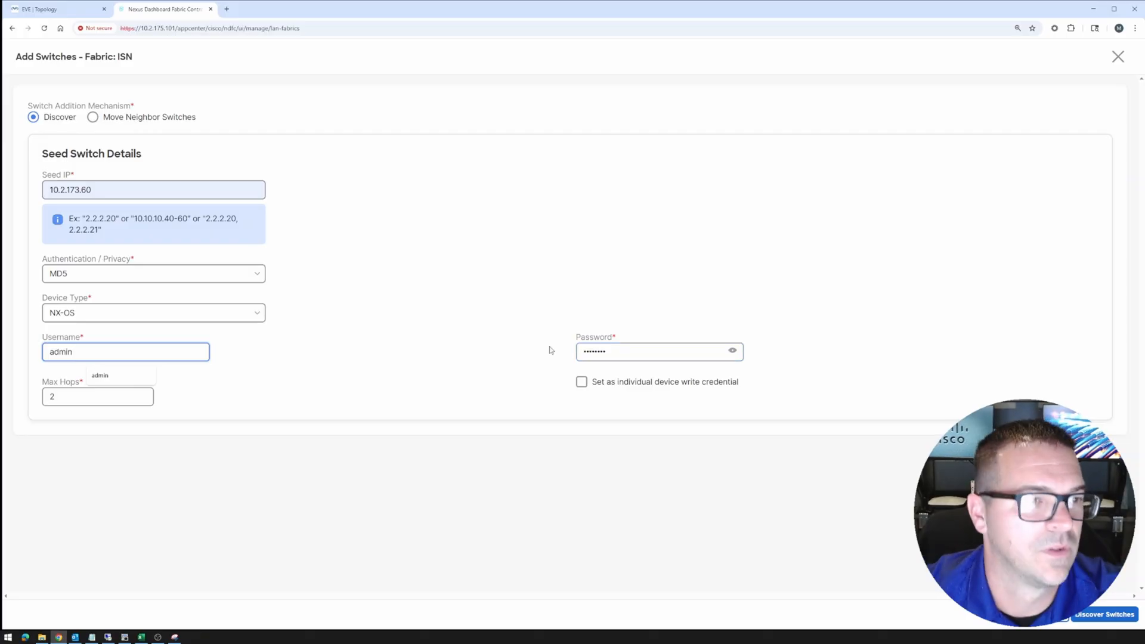
click(261, 314)
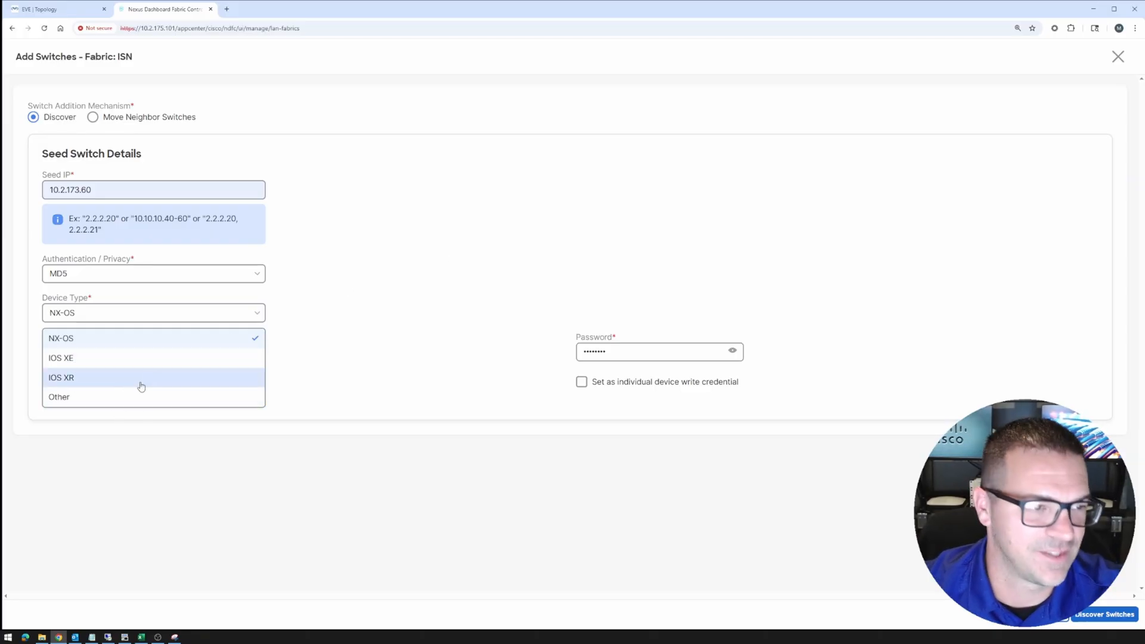
click(346, 321)
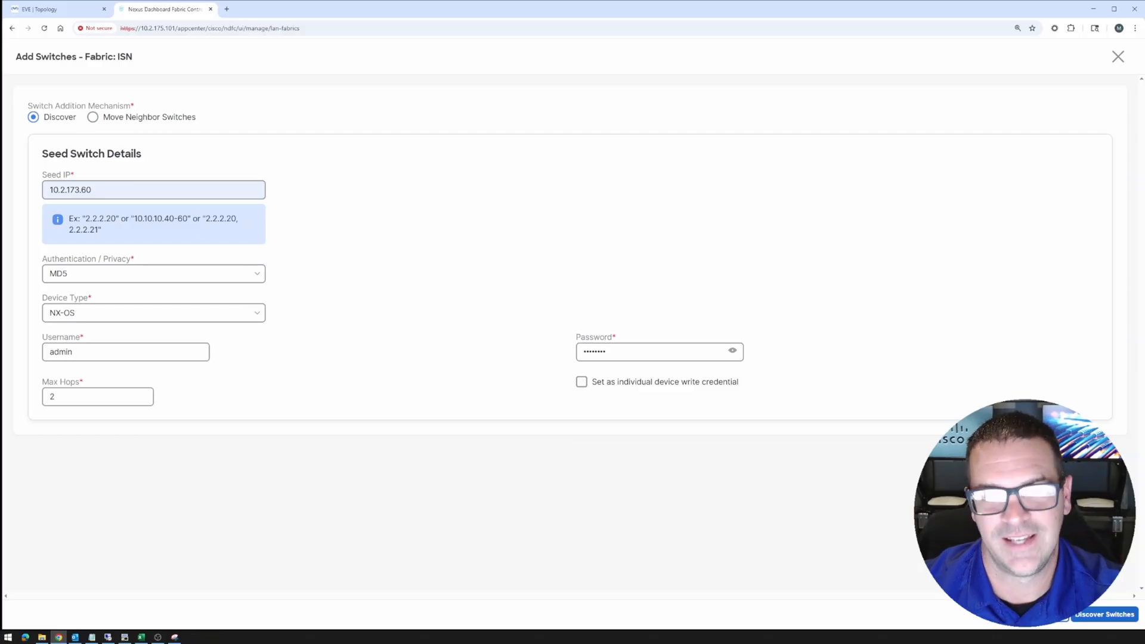
click(1096, 615)
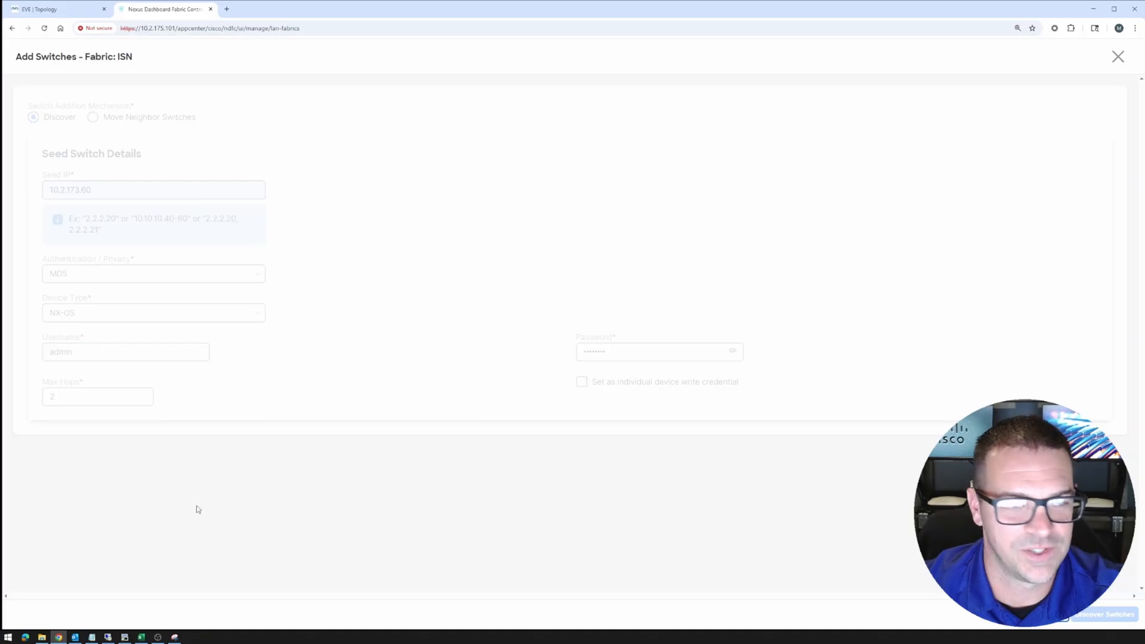
Check the ISN switch console in SecureCRT, then add the discovered switch 10.2.173.60 to the fabric
click(125, 637)
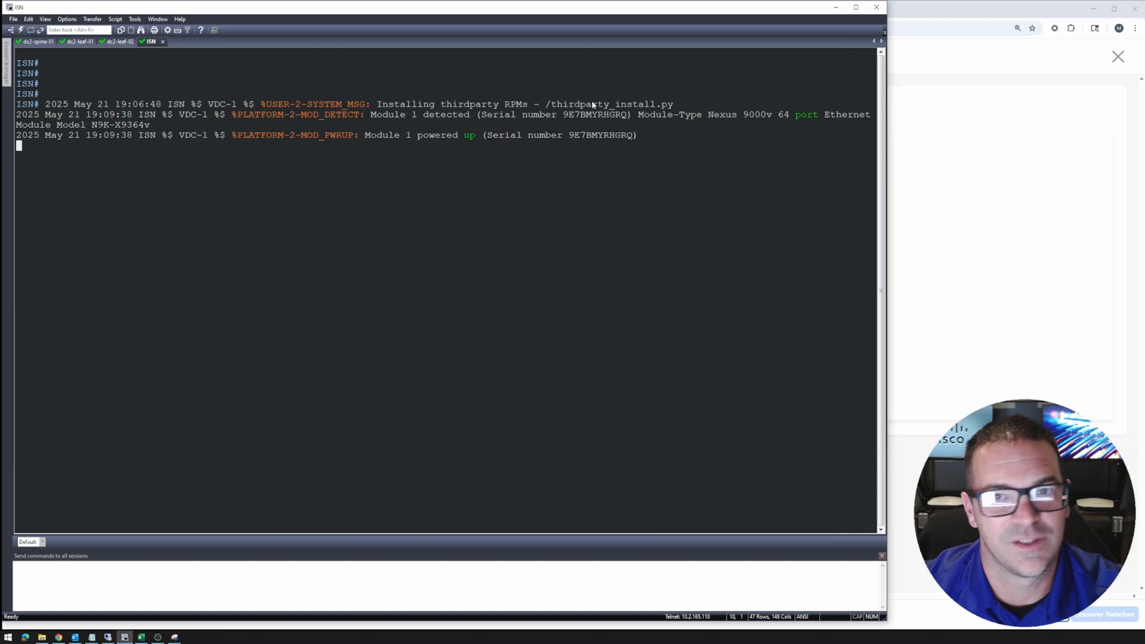
key(Return)
key(Return)
key(Return)
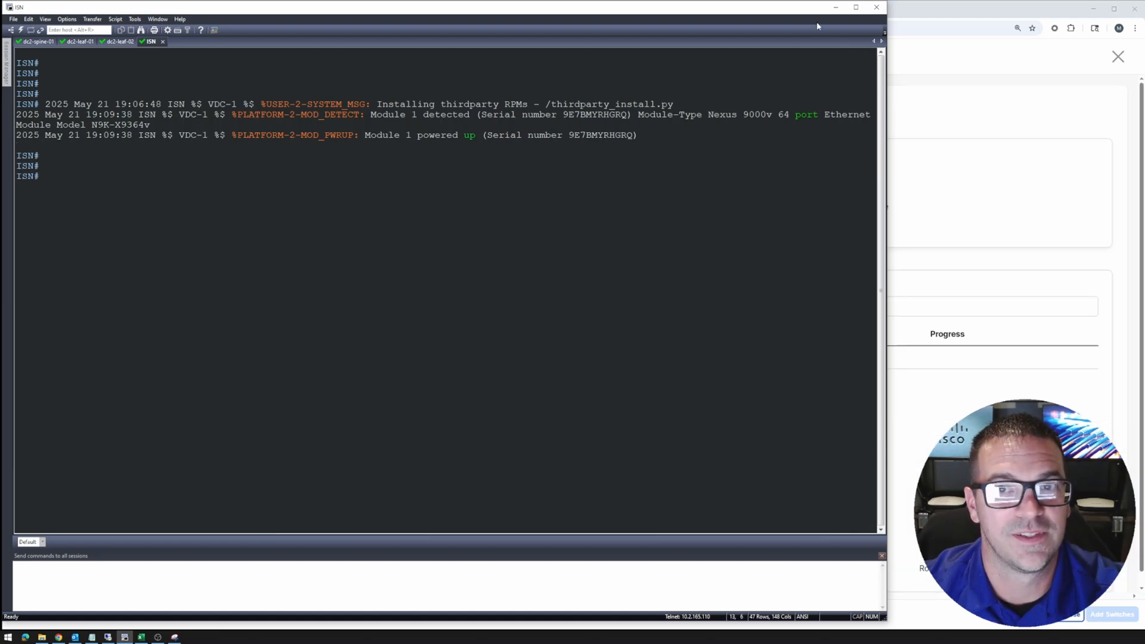
click(836, 7)
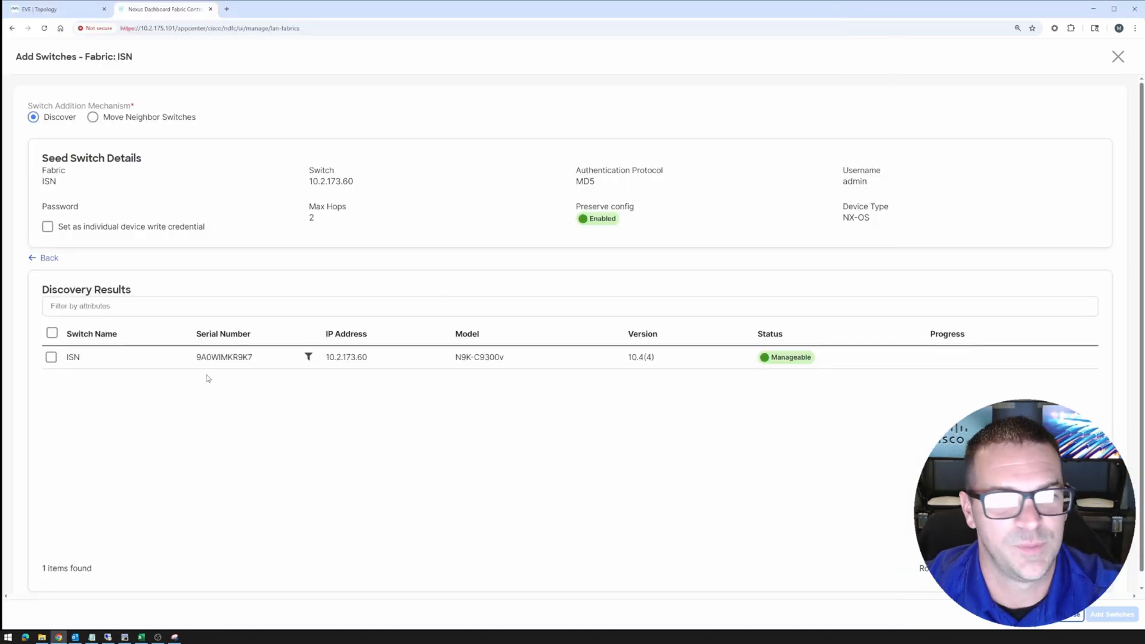
click(51, 359)
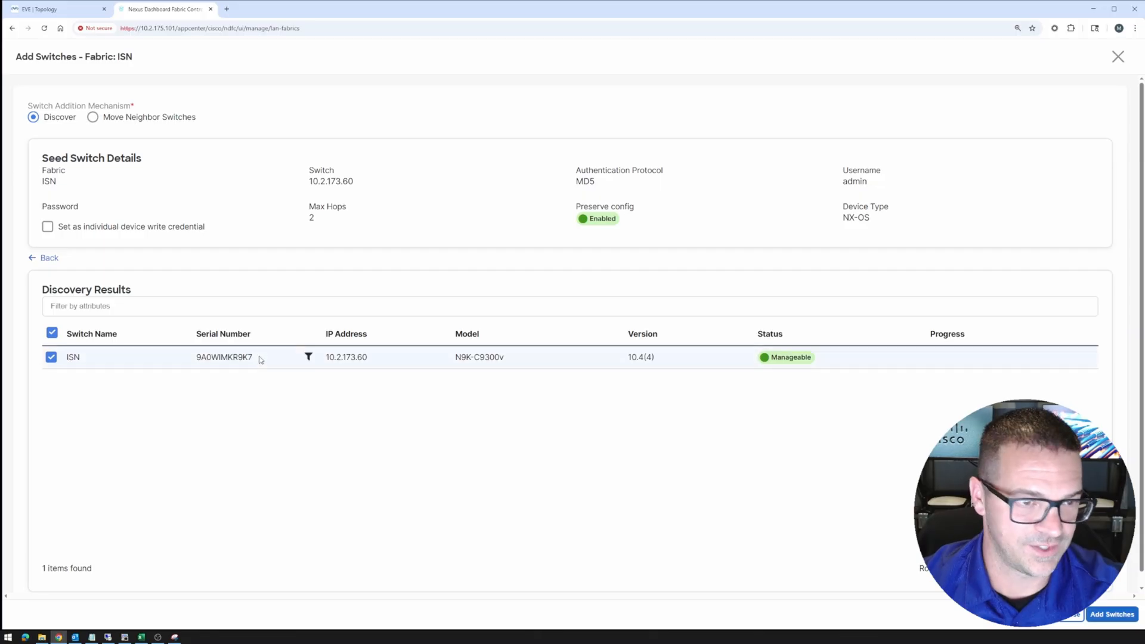
click(1104, 615)
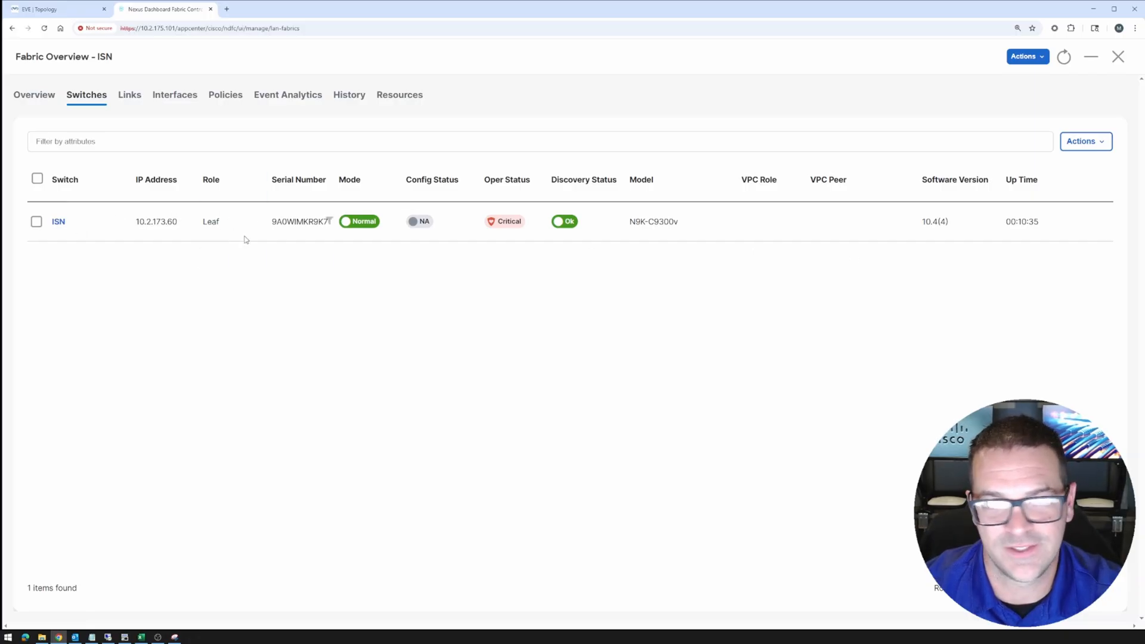
Set the ISN switch's role to Core Router and acknowledge the recalculate warning
click(37, 222)
click(1084, 142)
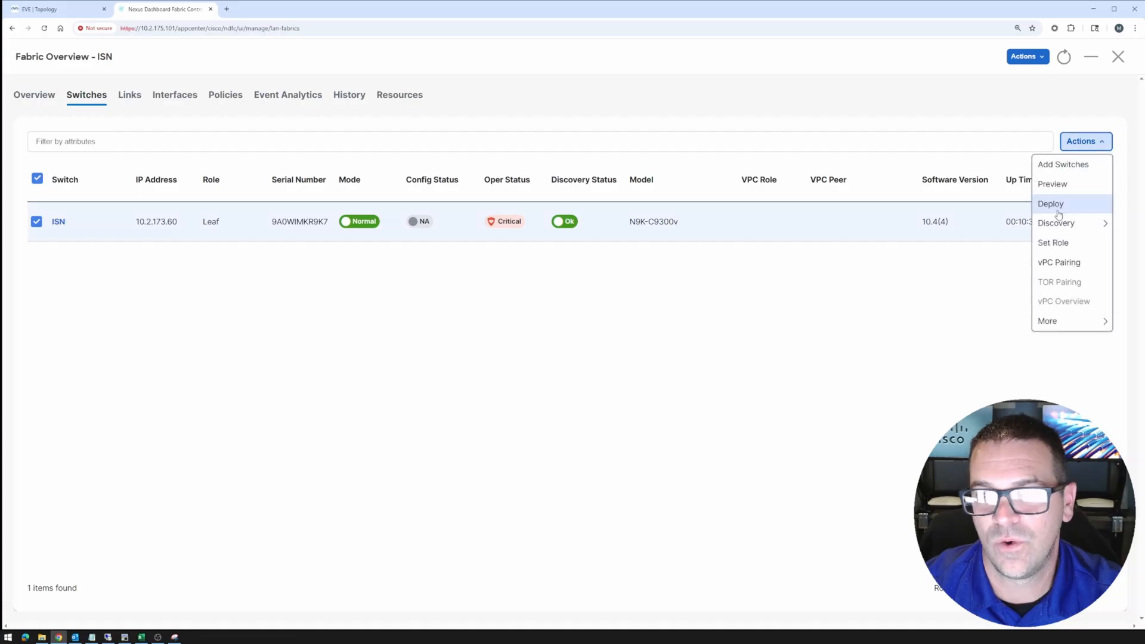
click(1058, 244)
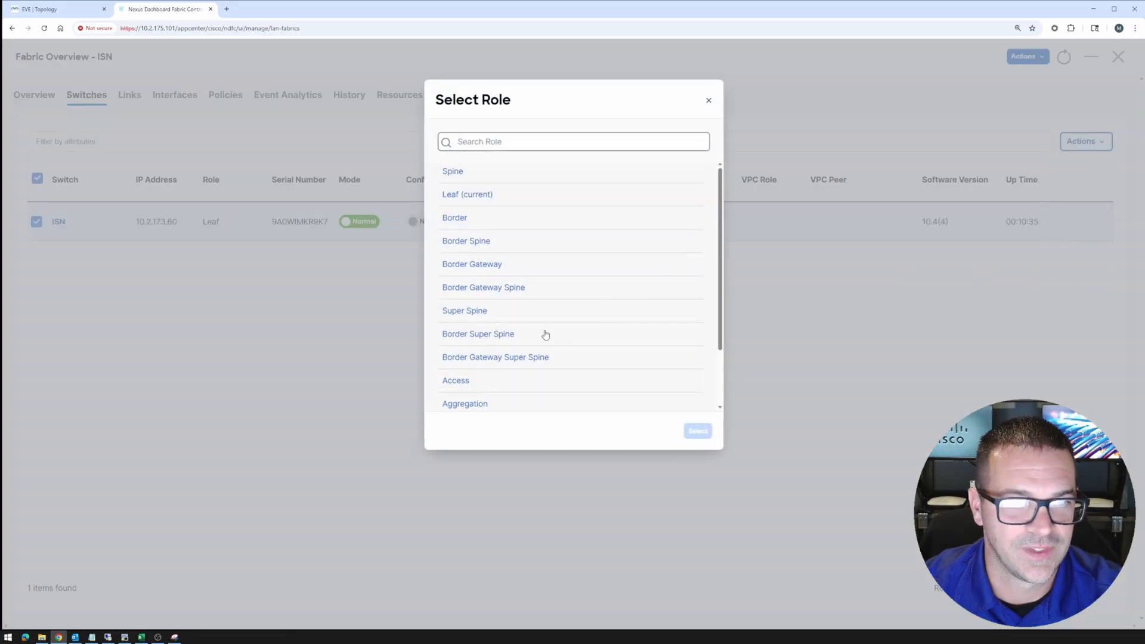
scroll(544, 334, down, 1)
click(489, 379)
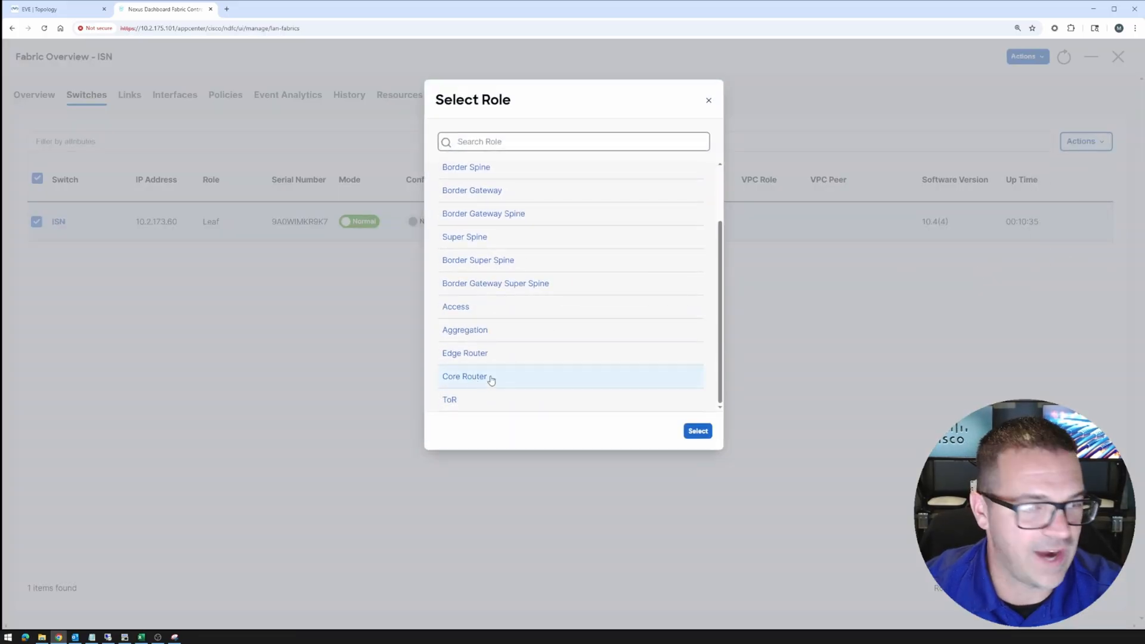
click(697, 431)
drag(457, 342, 548, 343)
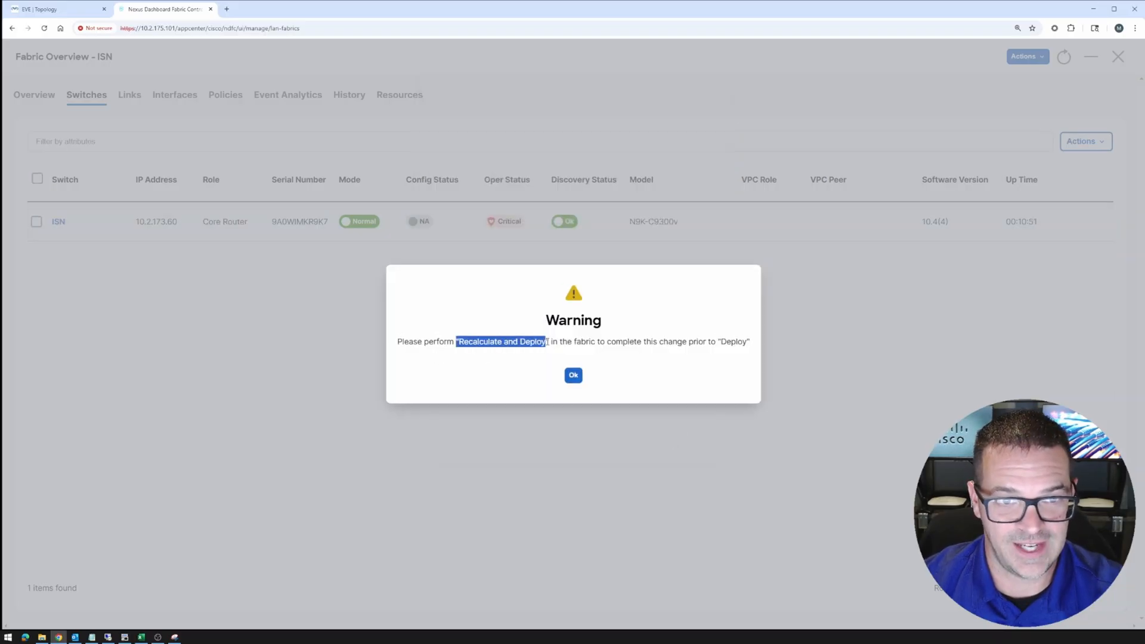
click(574, 376)
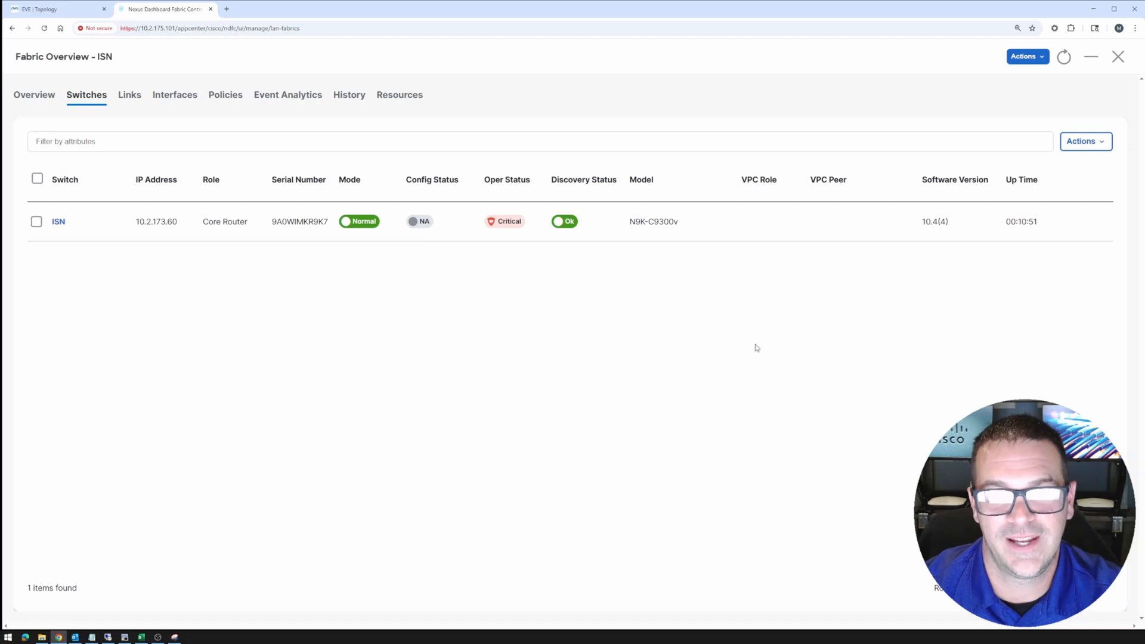
Recalculate and deploy the ISN fabric config to all switches, then close the fabric overview
click(1038, 58)
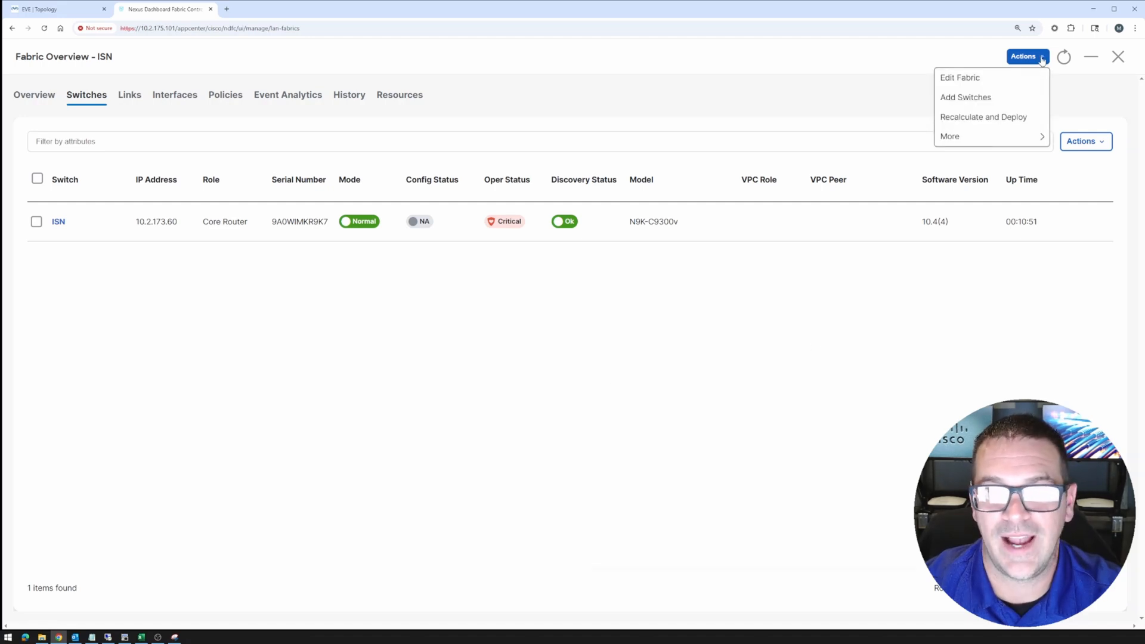
click(989, 119)
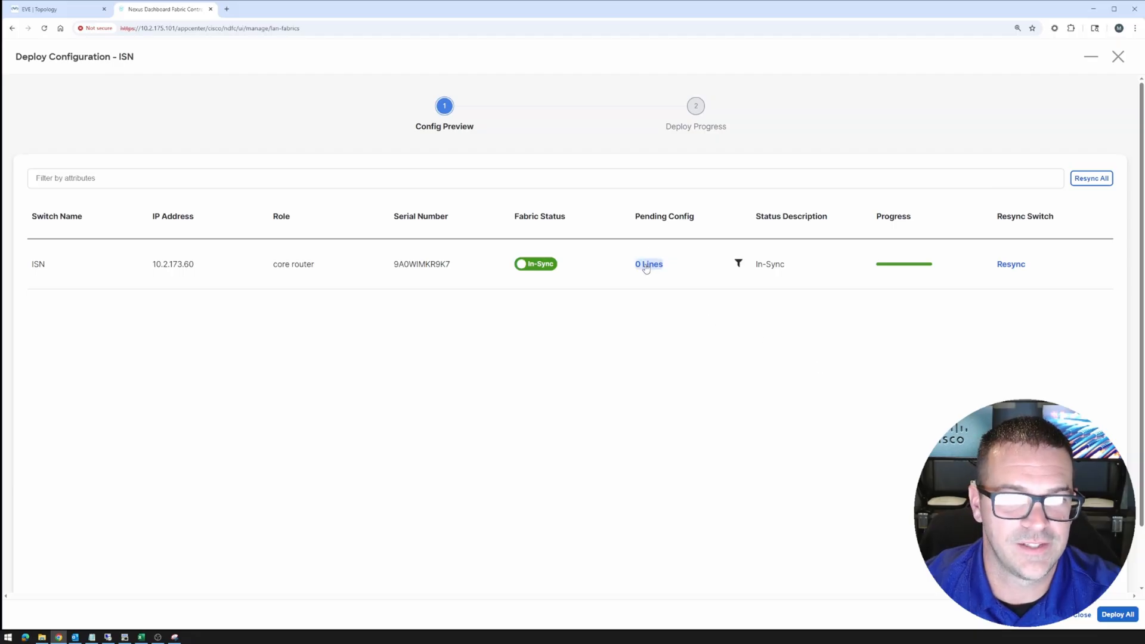
click(1121, 618)
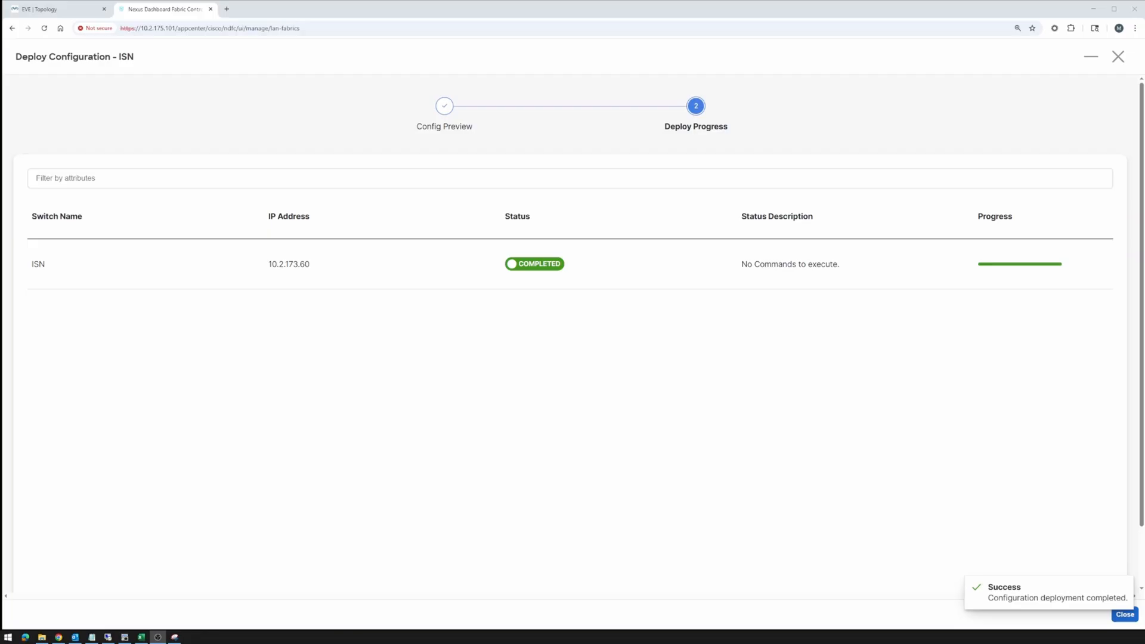
click(1125, 615)
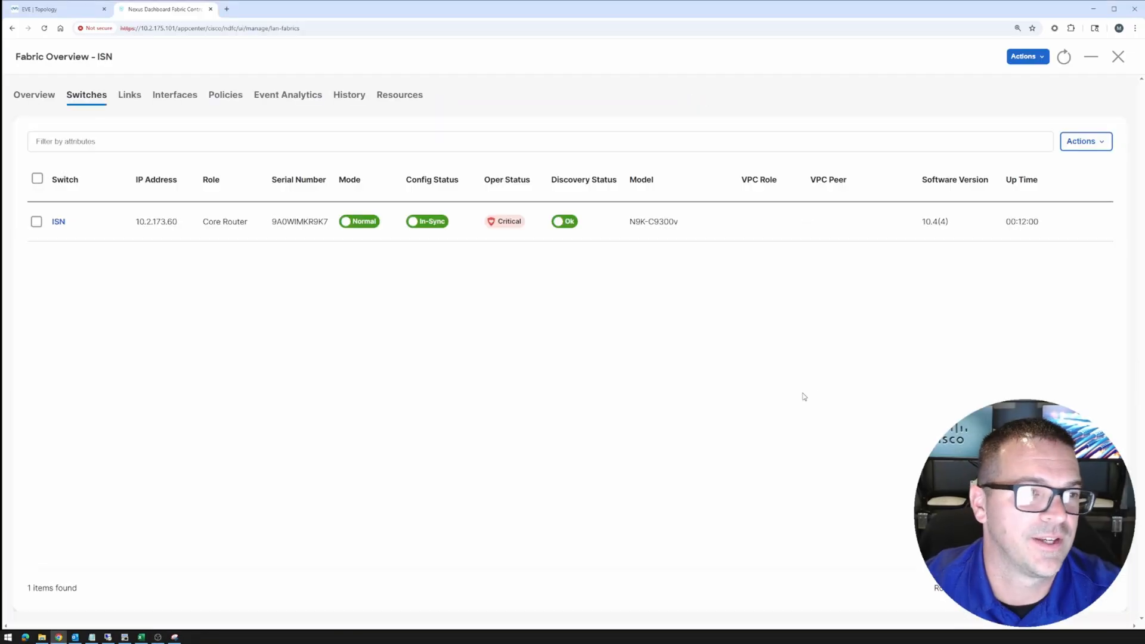
click(1118, 57)
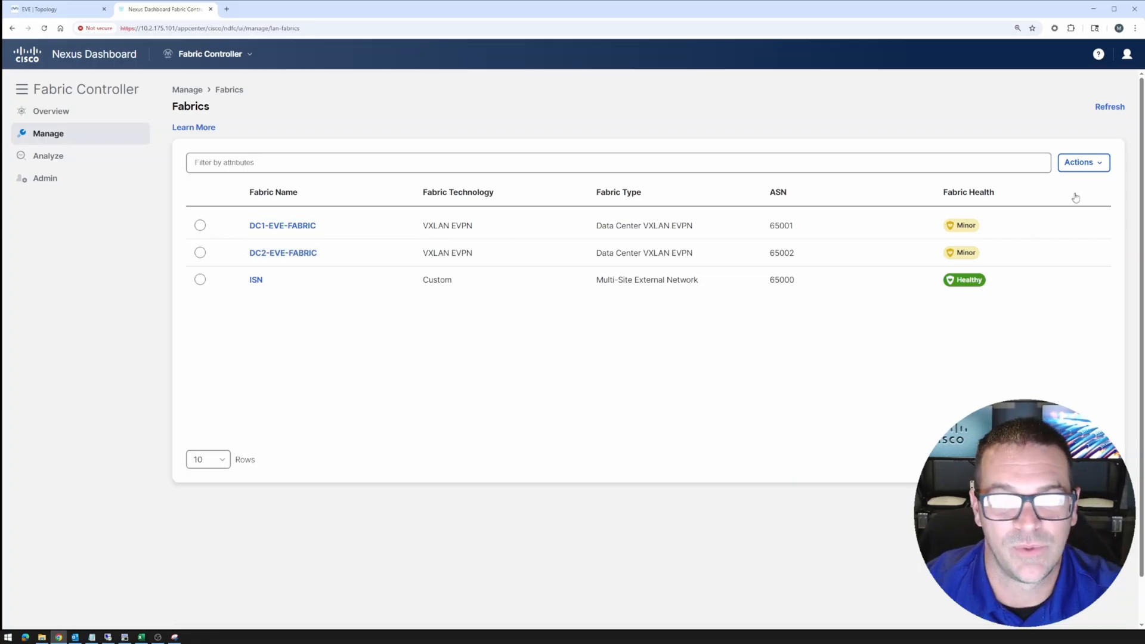
Open the Create Fabric form again and bring up the saved fabric name suggestions
click(1101, 167)
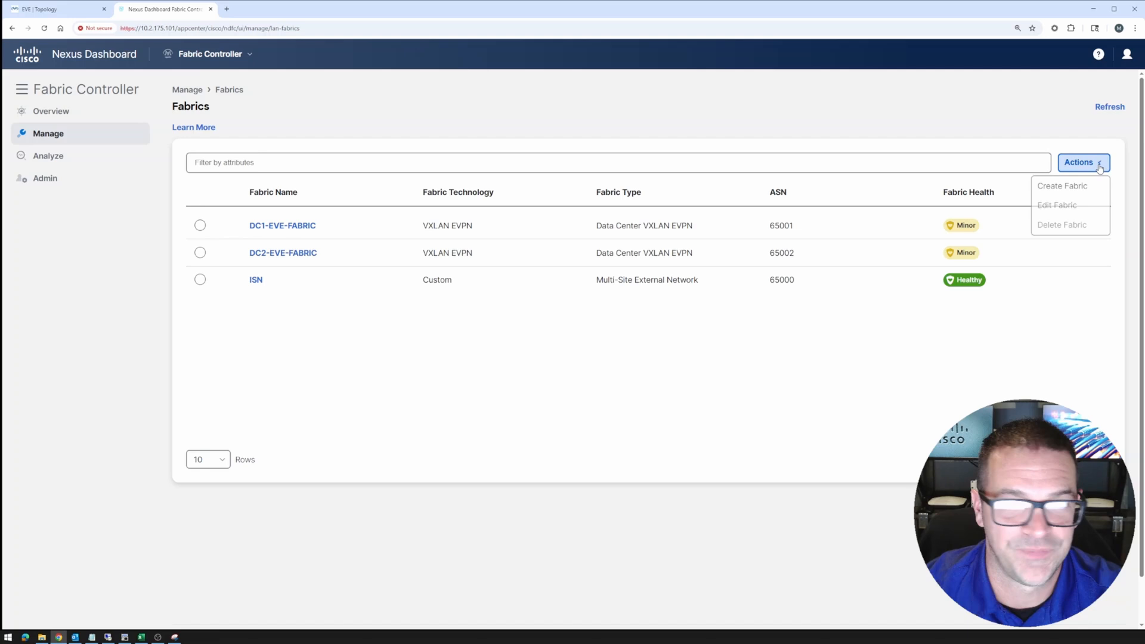
click(1051, 187)
click(537, 271)
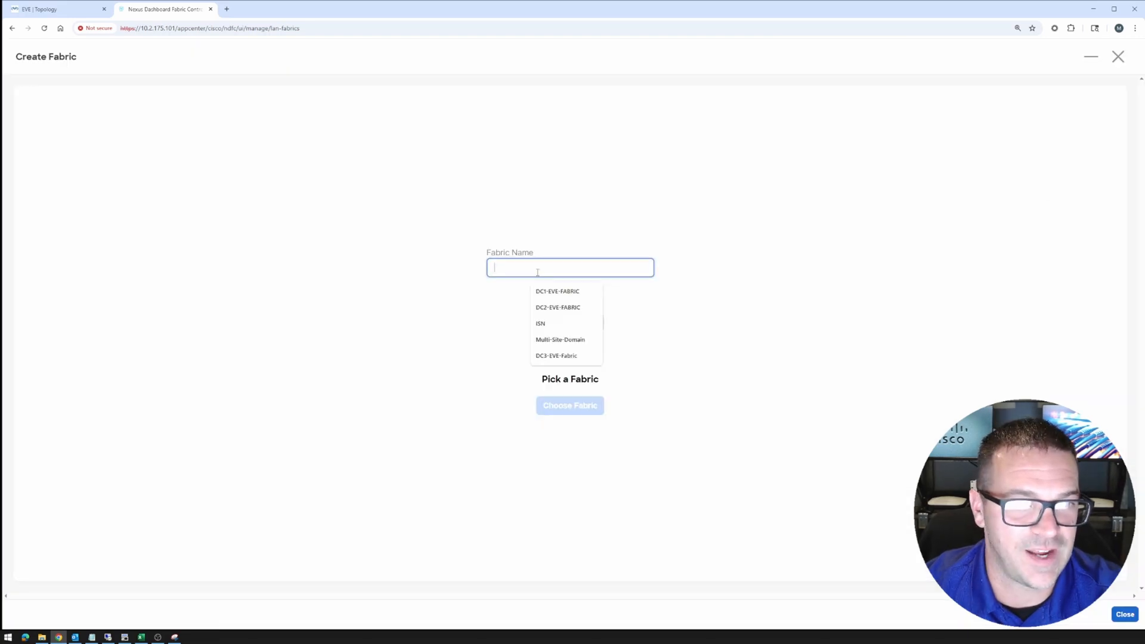
Take the Multi-Site-Domain name suggestion and choose the VXLAN EVPN Multi-Site fabric type
click(557, 340)
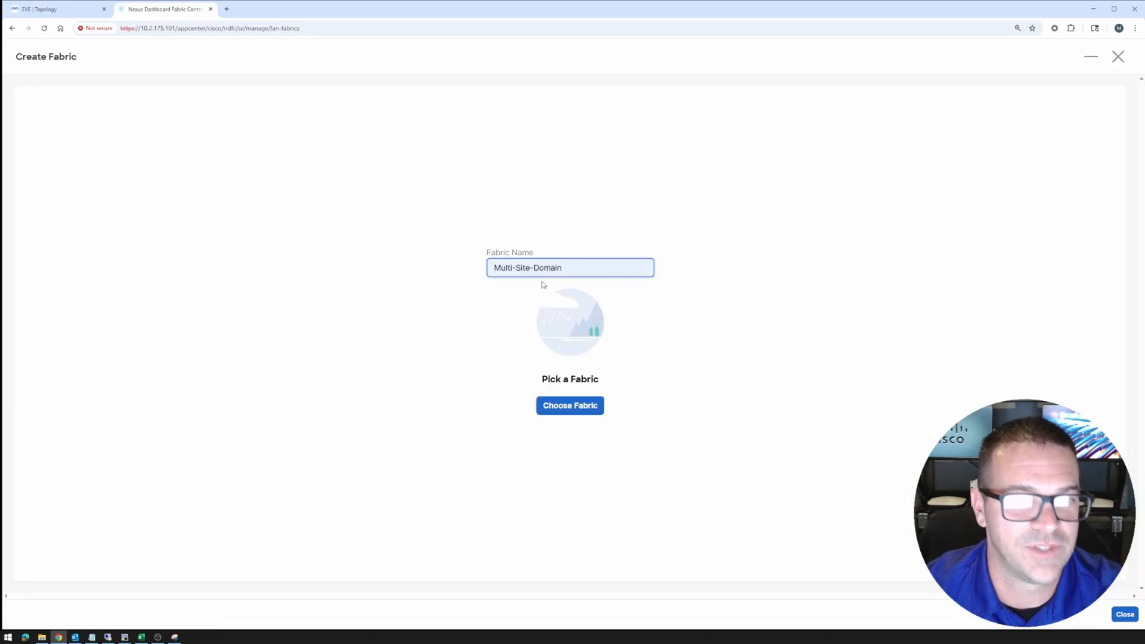
click(577, 407)
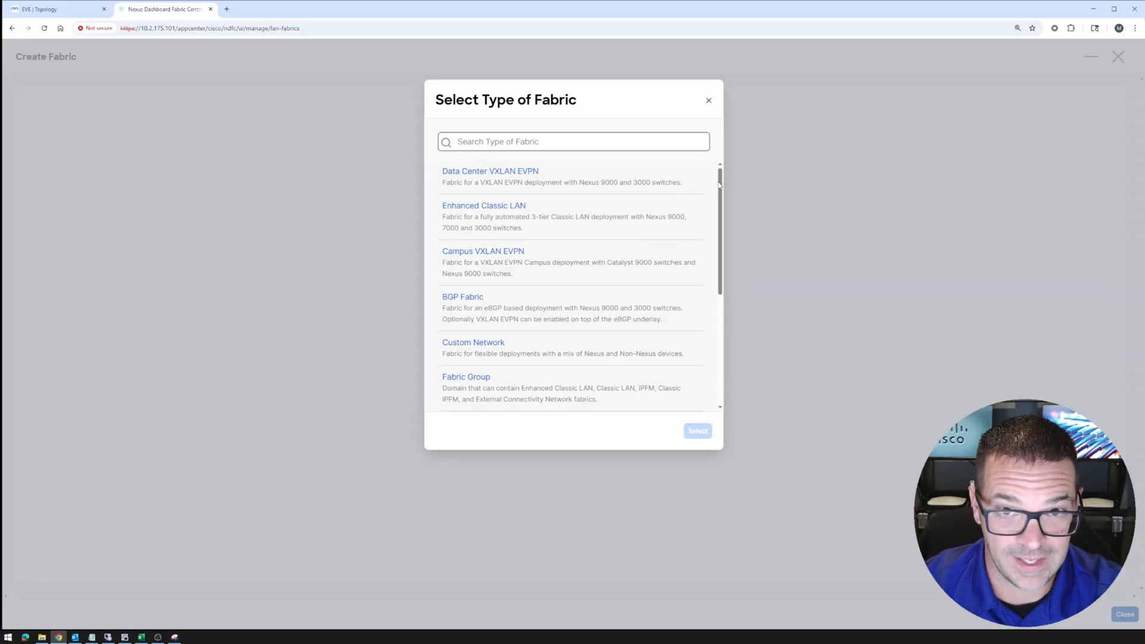
drag(720, 193, 726, 337)
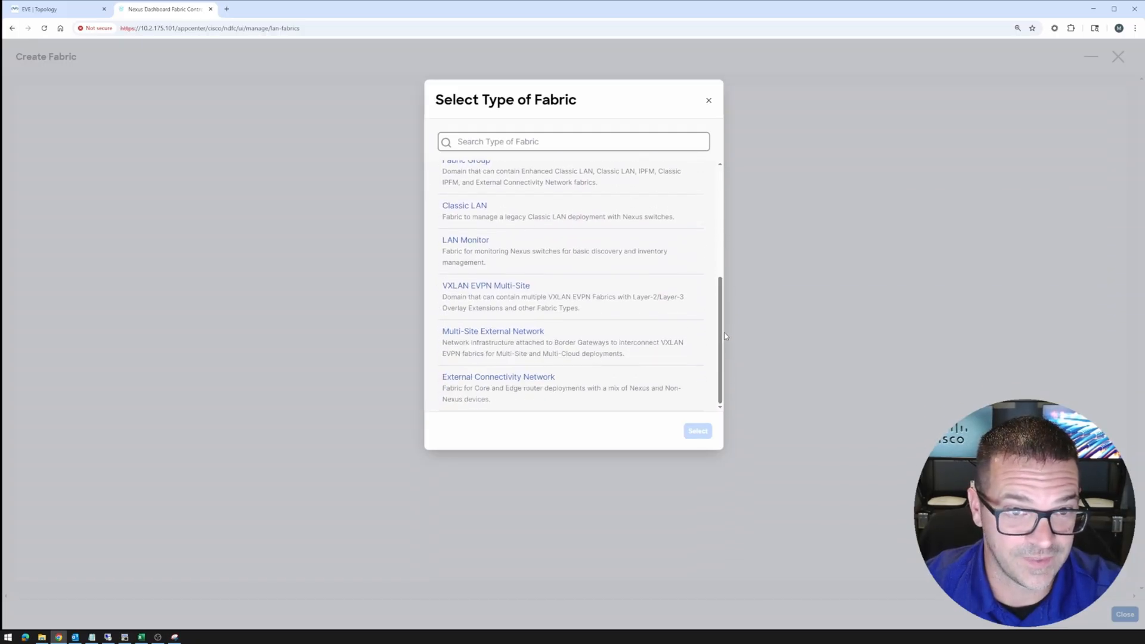
click(498, 308)
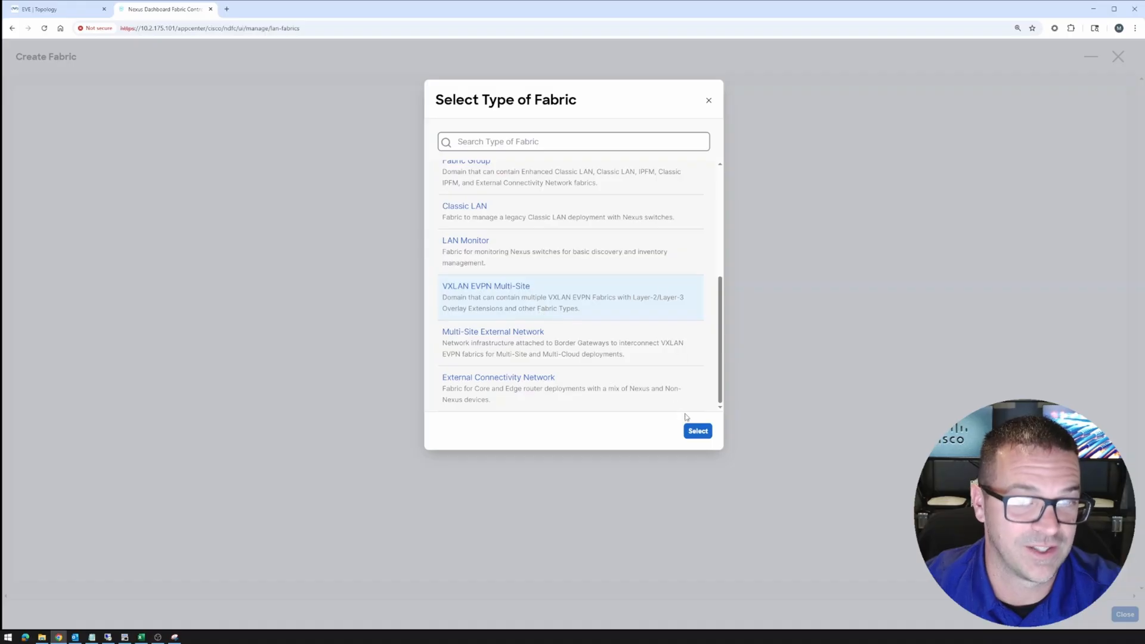
click(699, 432)
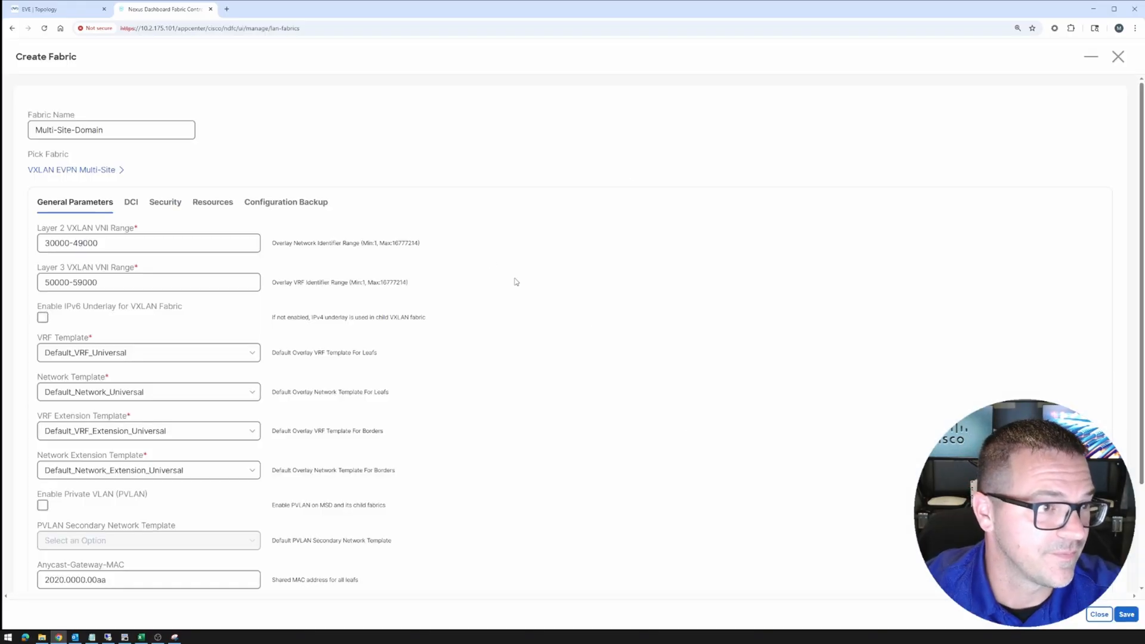
On the DCI settings, set the Multi-Site Overlay IFC Deployment Method to Direct_To_BGWS
scroll(516, 283, down, 3)
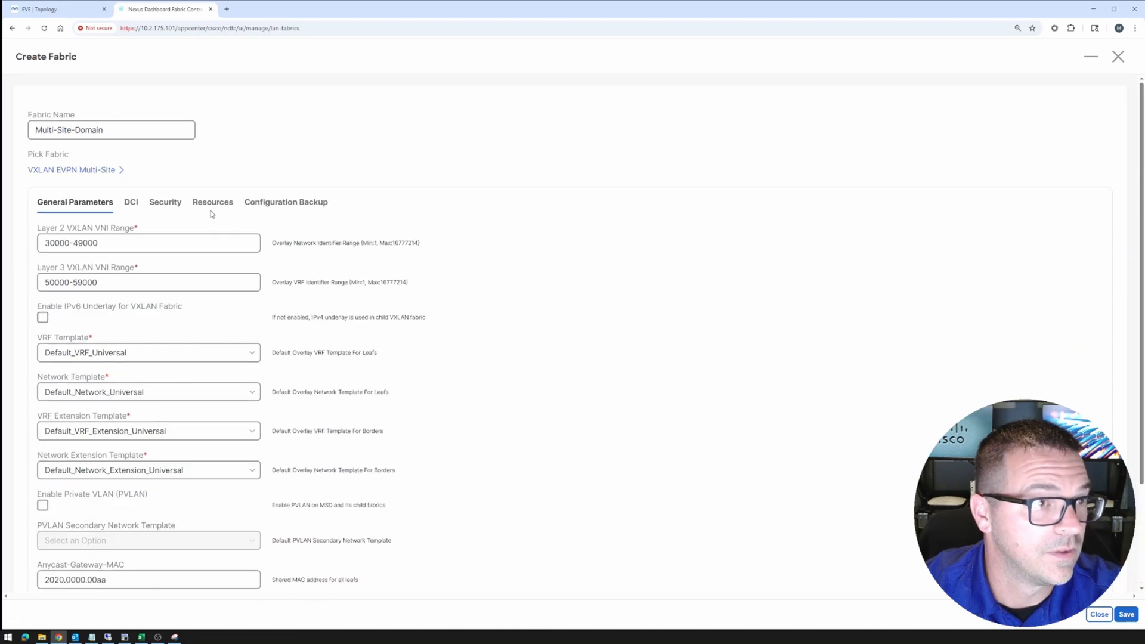
click(133, 200)
scroll(418, 209, down, 2)
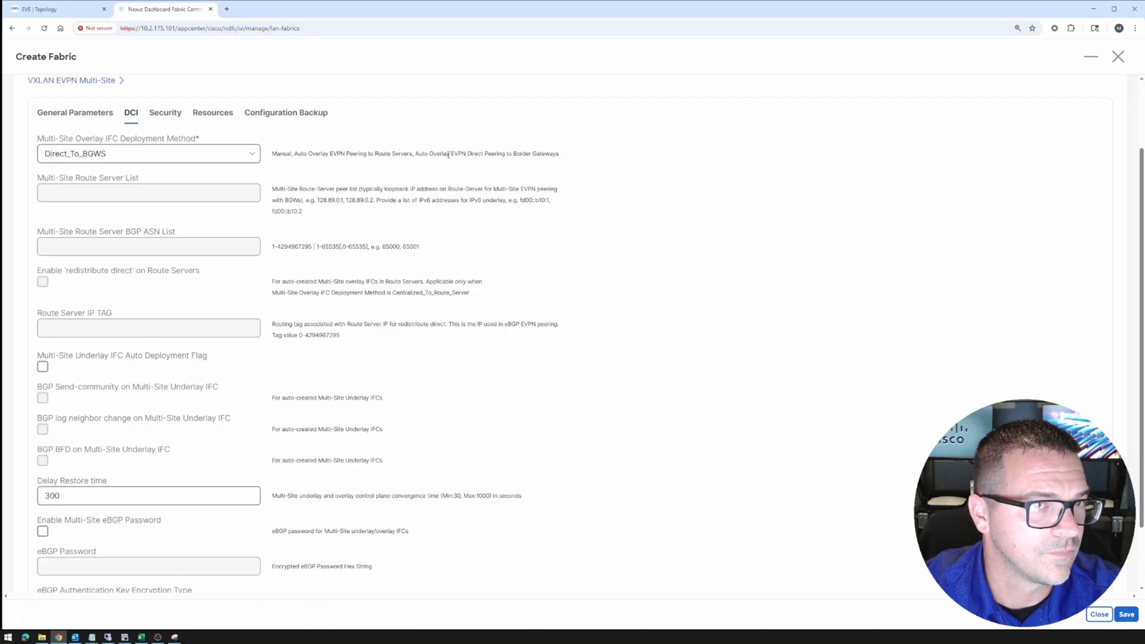
click(204, 155)
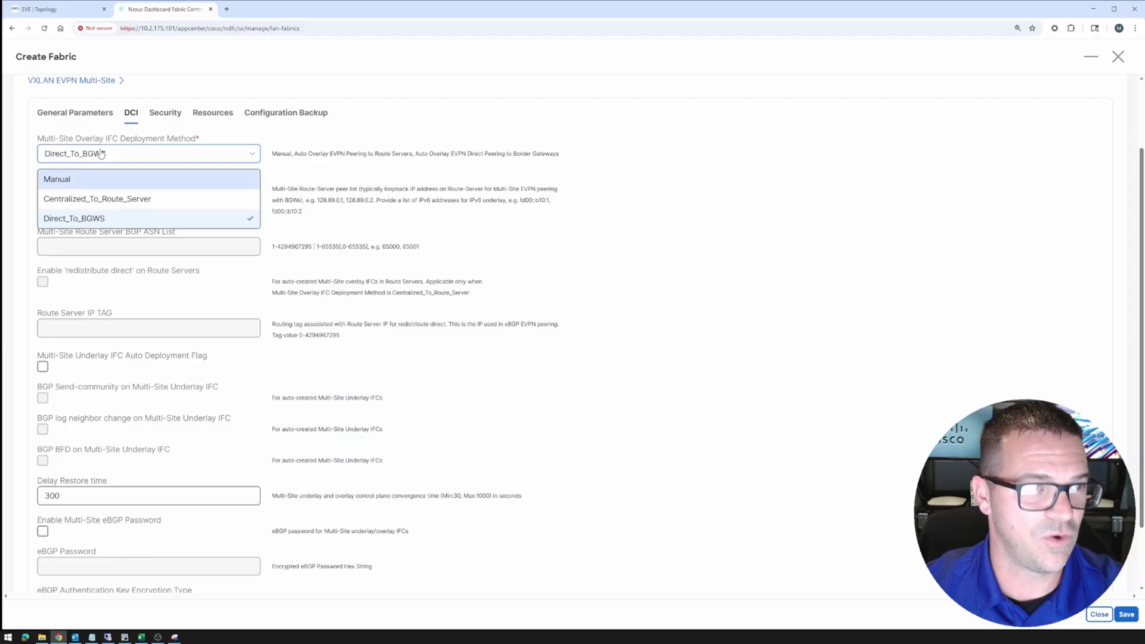
click(75, 180)
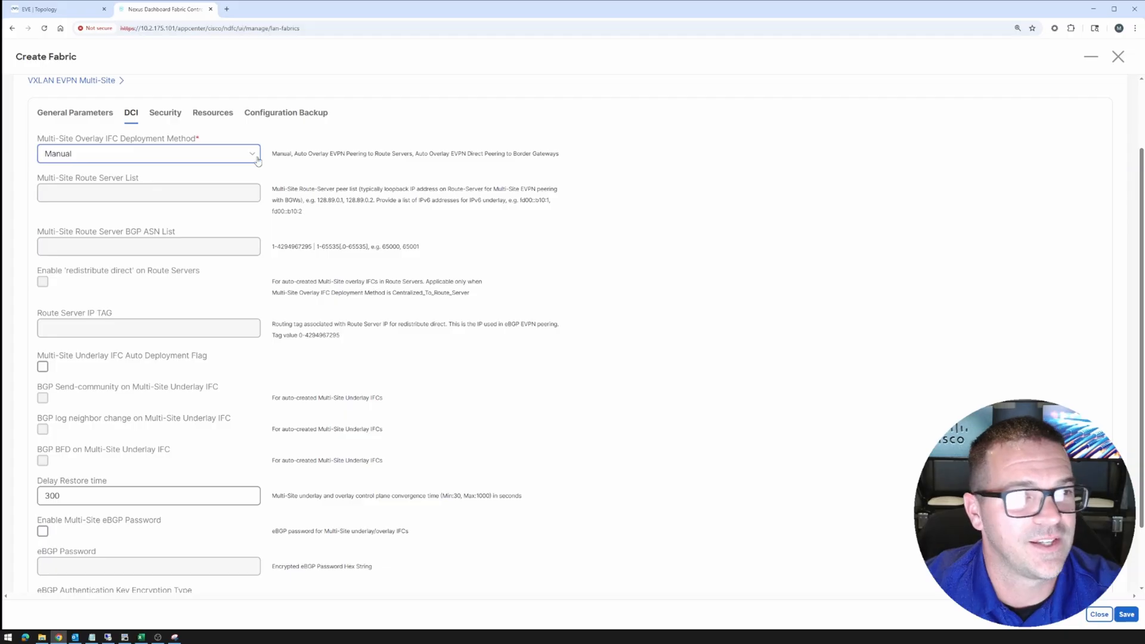
scroll(173, 156, up, 2)
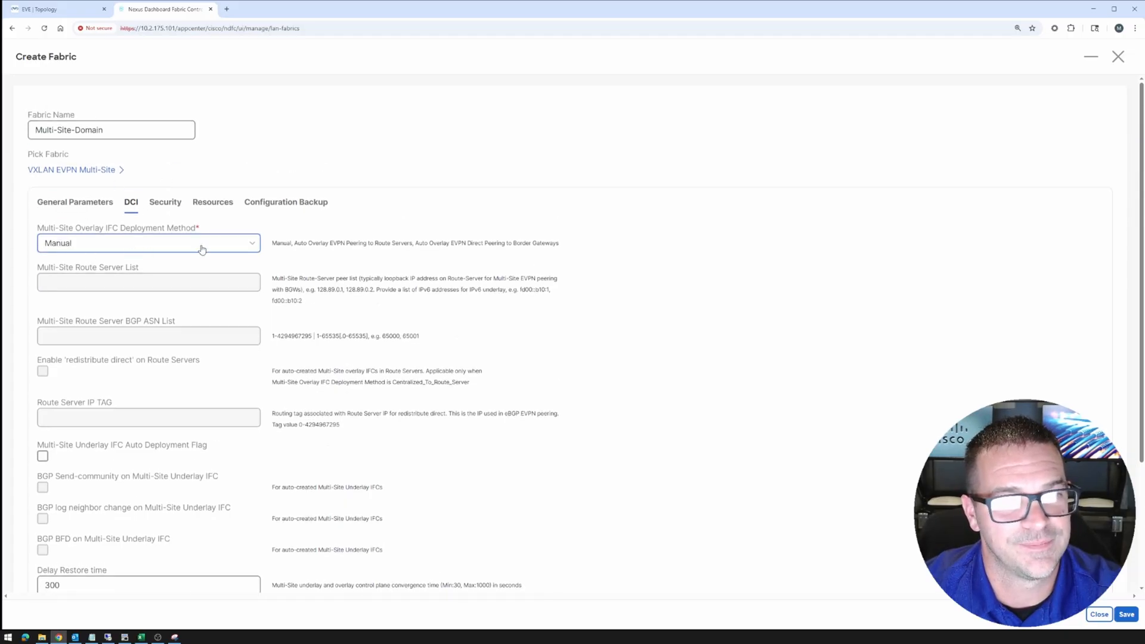
click(127, 244)
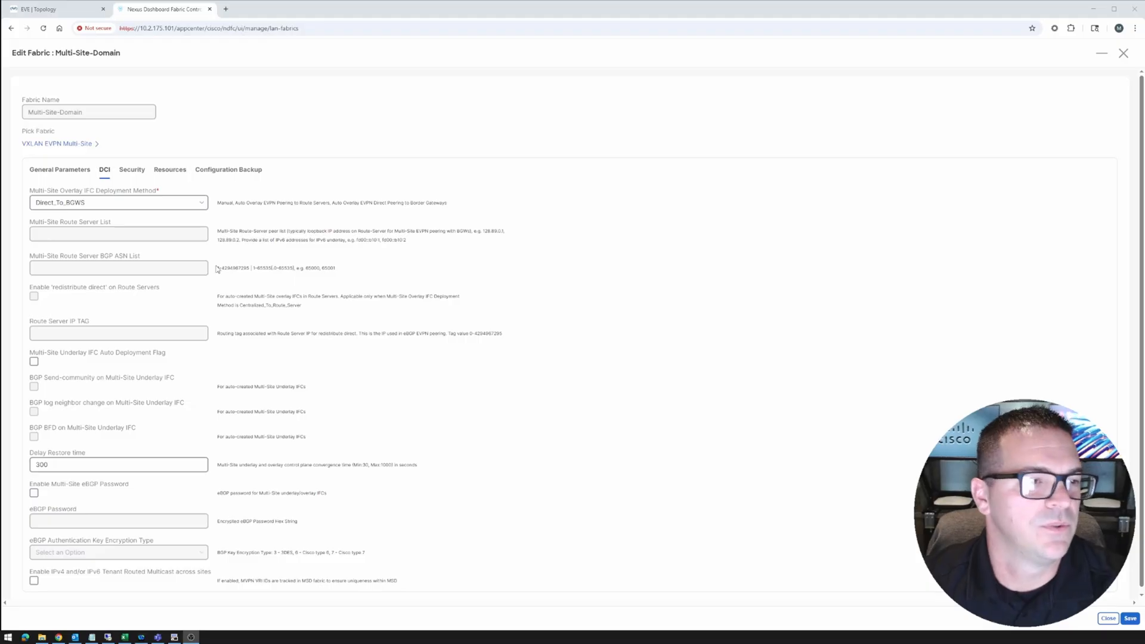
Check the Multi-Site Underlay IFC Auto Deployment Flag, then view the EVE-NG lab topology
scroll(219, 269, down, 1)
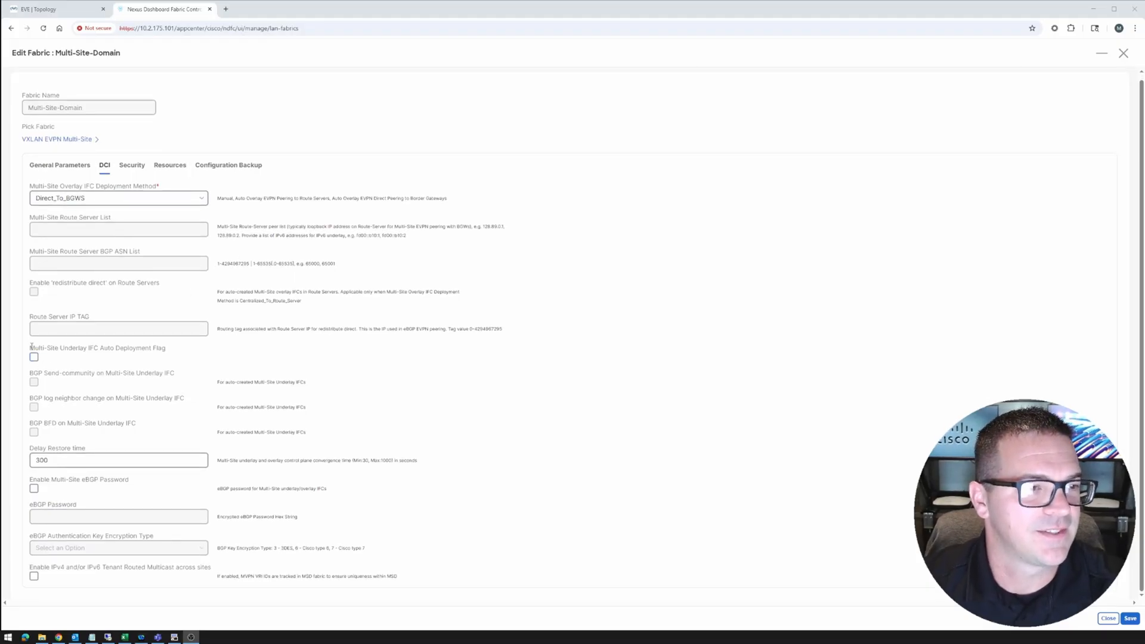
drag(29, 348, 166, 353)
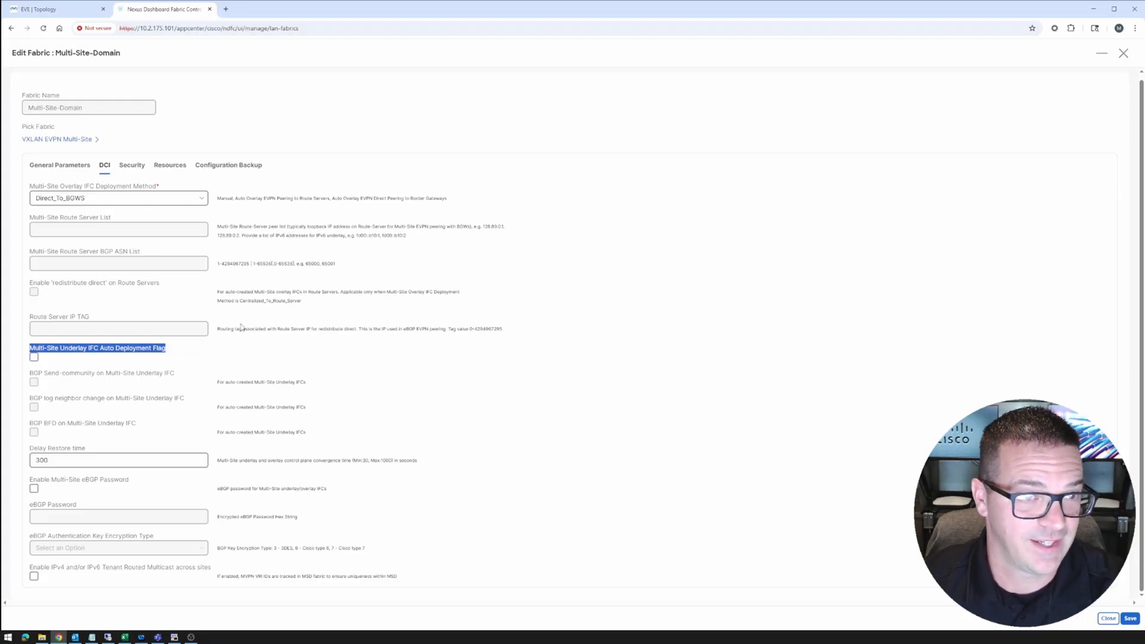
click(35, 358)
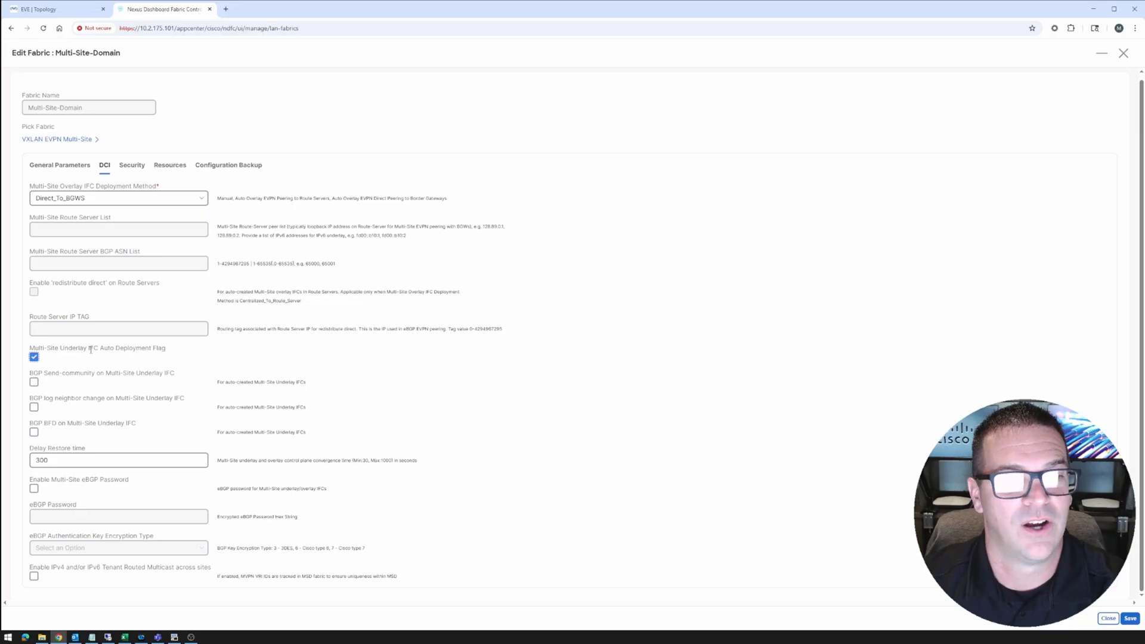
click(60, 10)
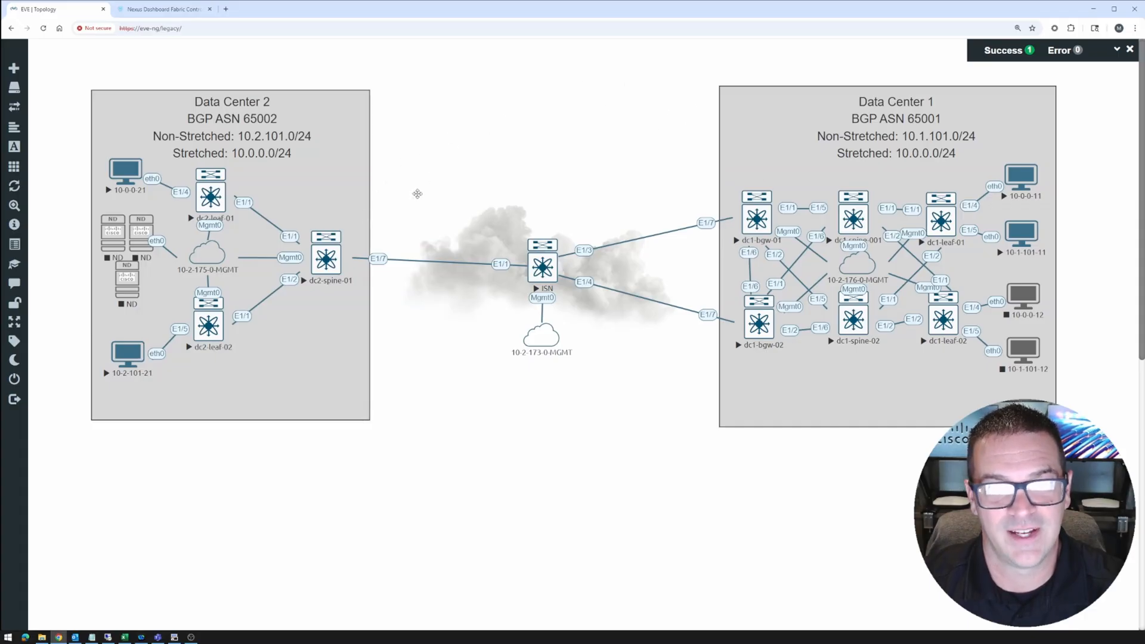
Go back from EVE-NG to the Multi-Site-Domain fabric form in Nexus Dashboard
click(185, 11)
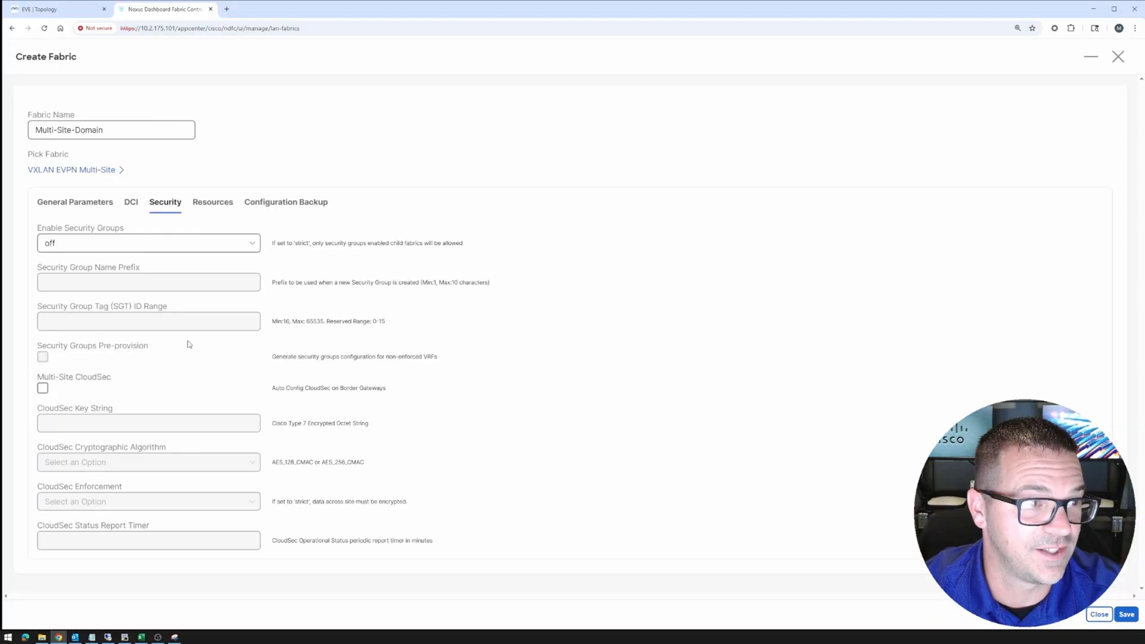
Review the 10.10.0.0/24 VTEP VIP loopback and 10.10.1.0/24 DCI subnet ranges, then save the fabric
click(219, 204)
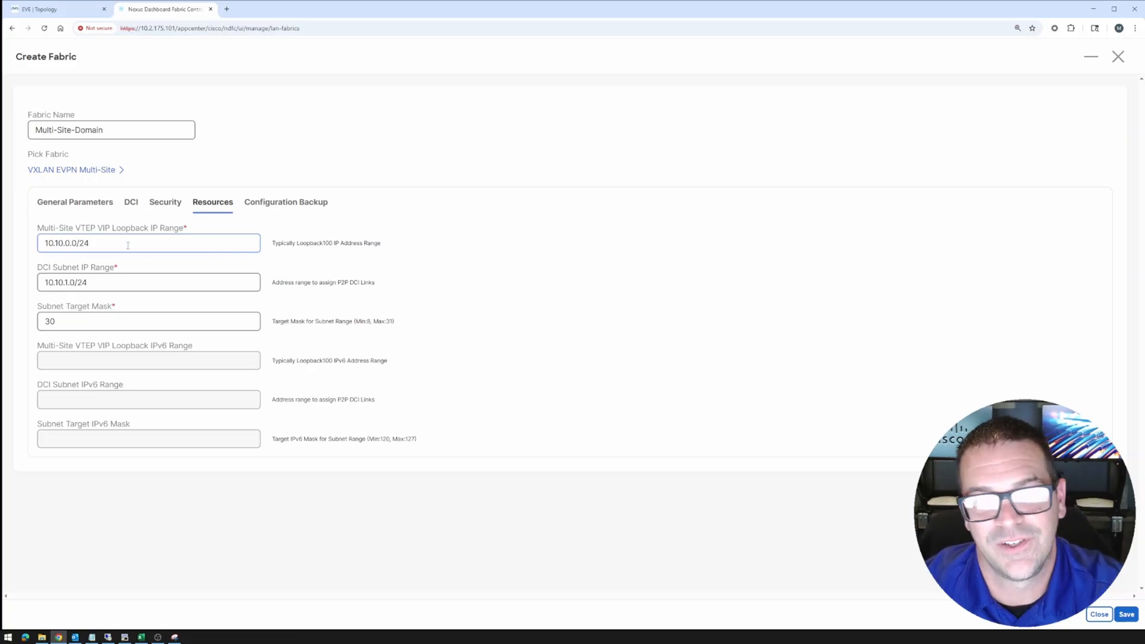
drag(127, 245, 25, 246)
click(117, 243)
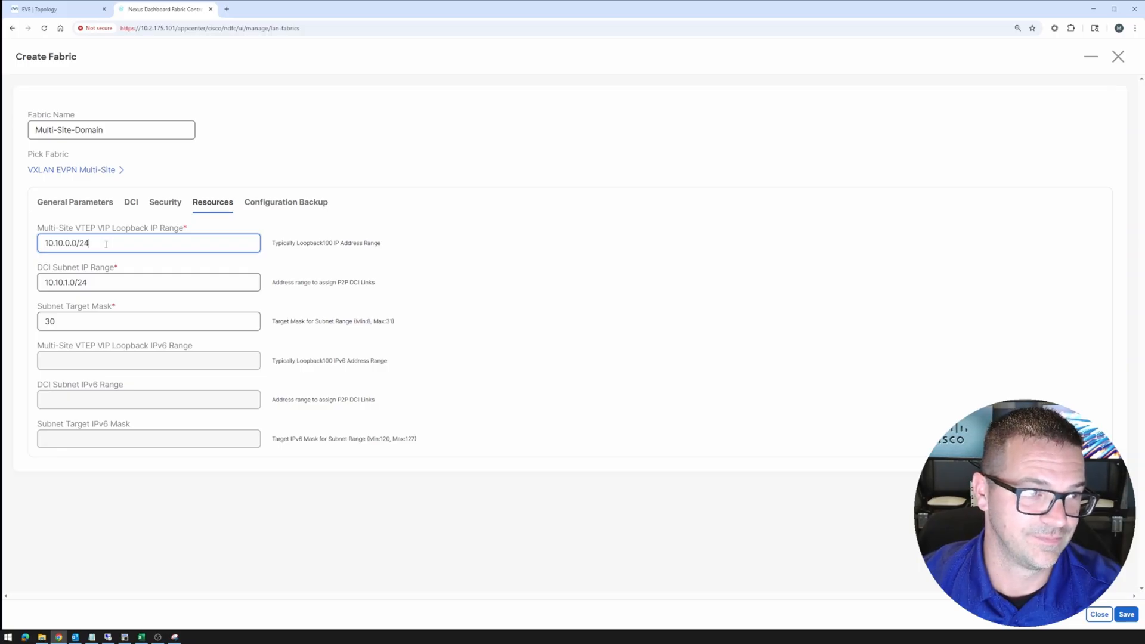
drag(110, 284, 27, 283)
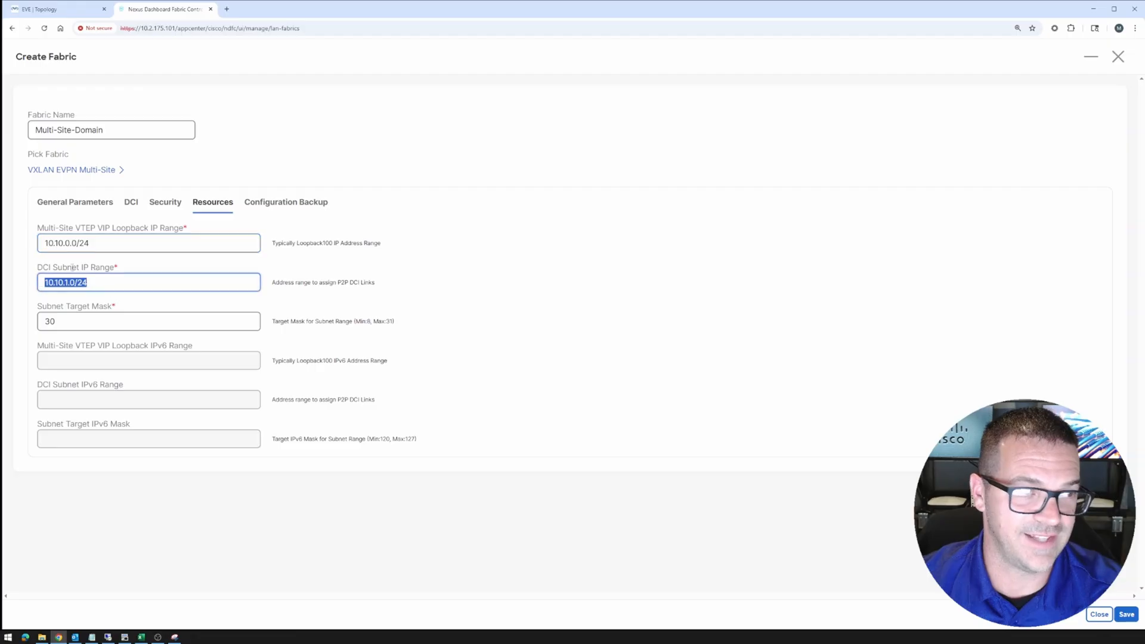
drag(113, 244, 9, 242)
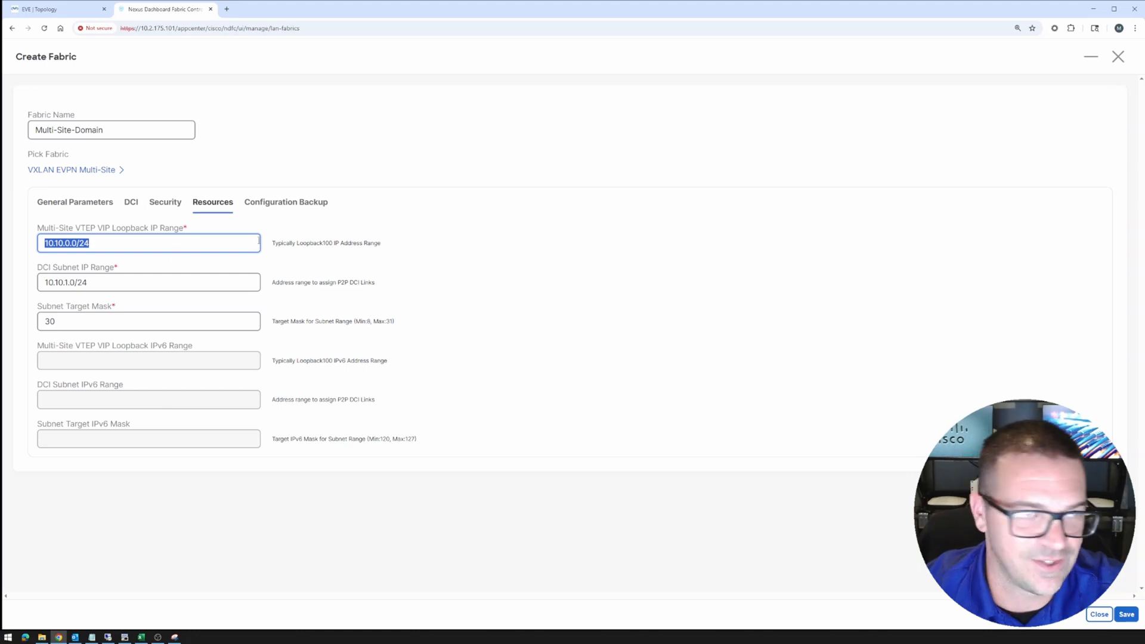
click(286, 205)
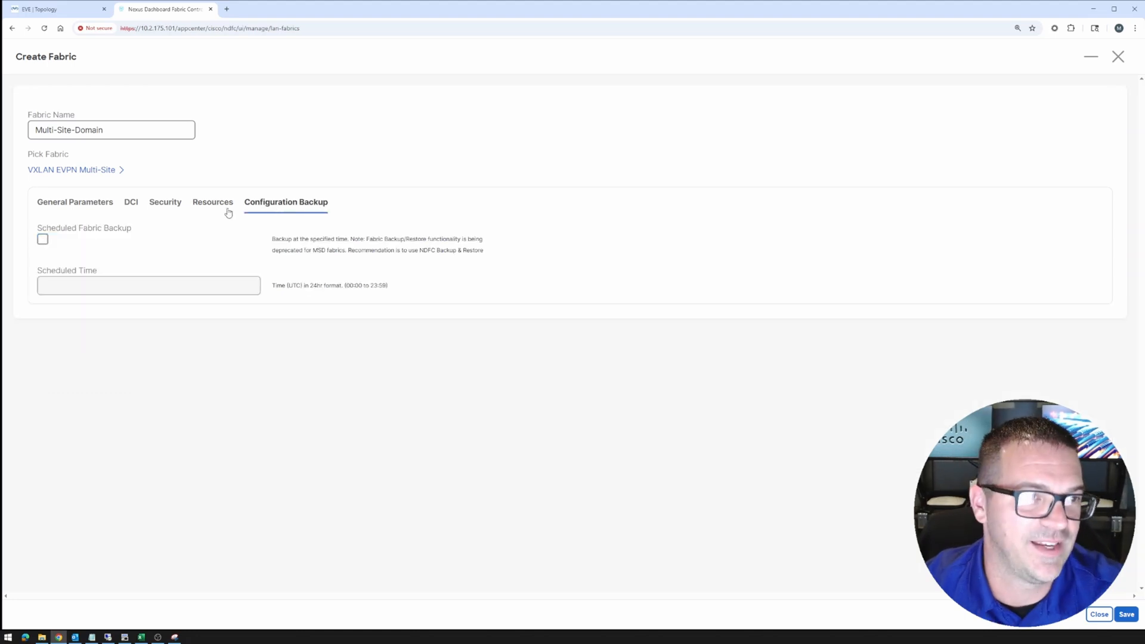
click(1126, 615)
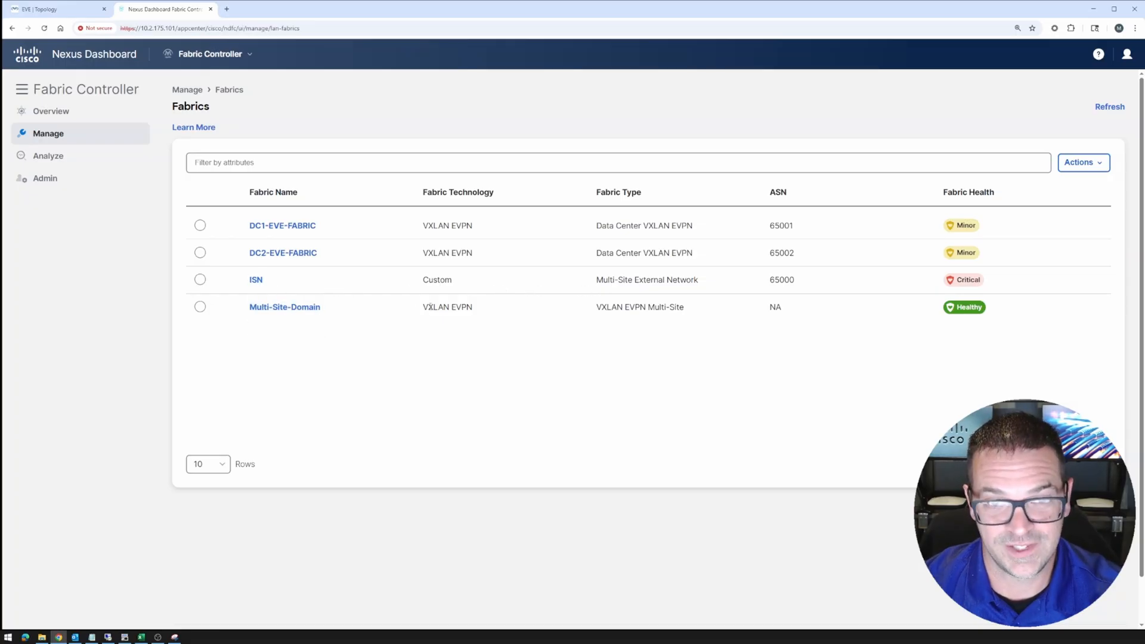
Move the ISN fabric into Multi-Site-Domain from its Child Fabrics view
click(271, 307)
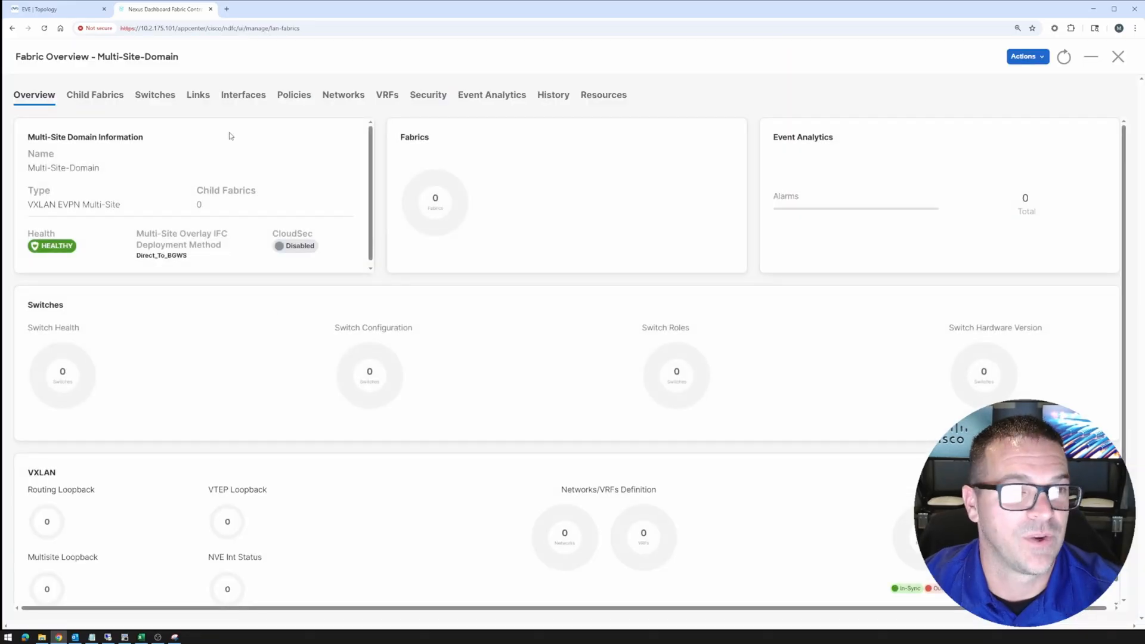
click(103, 99)
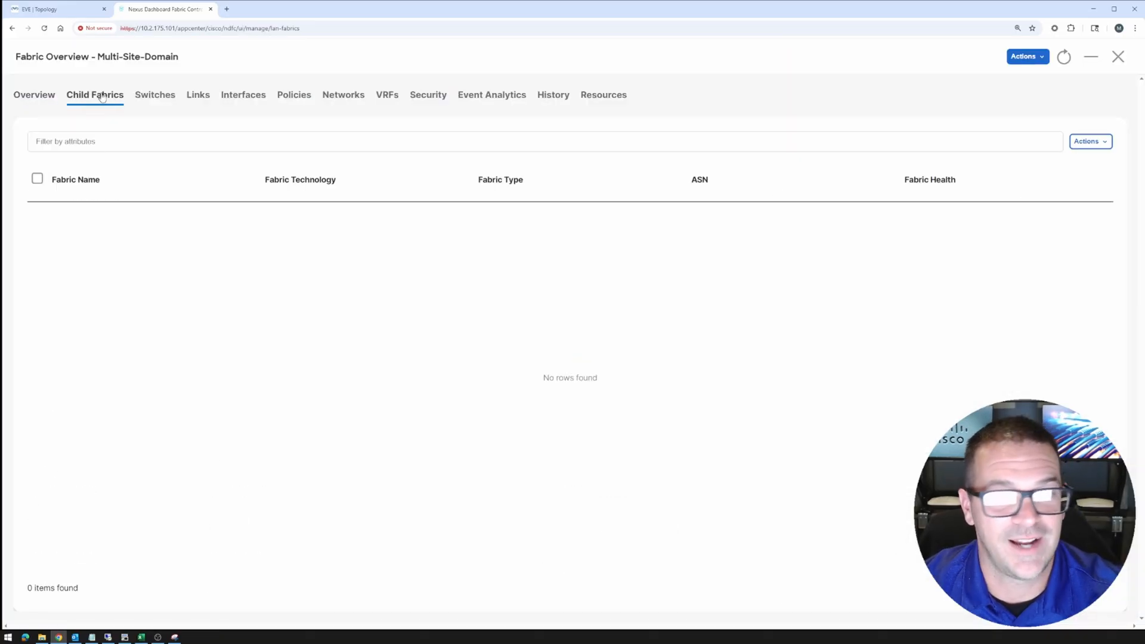
click(1110, 145)
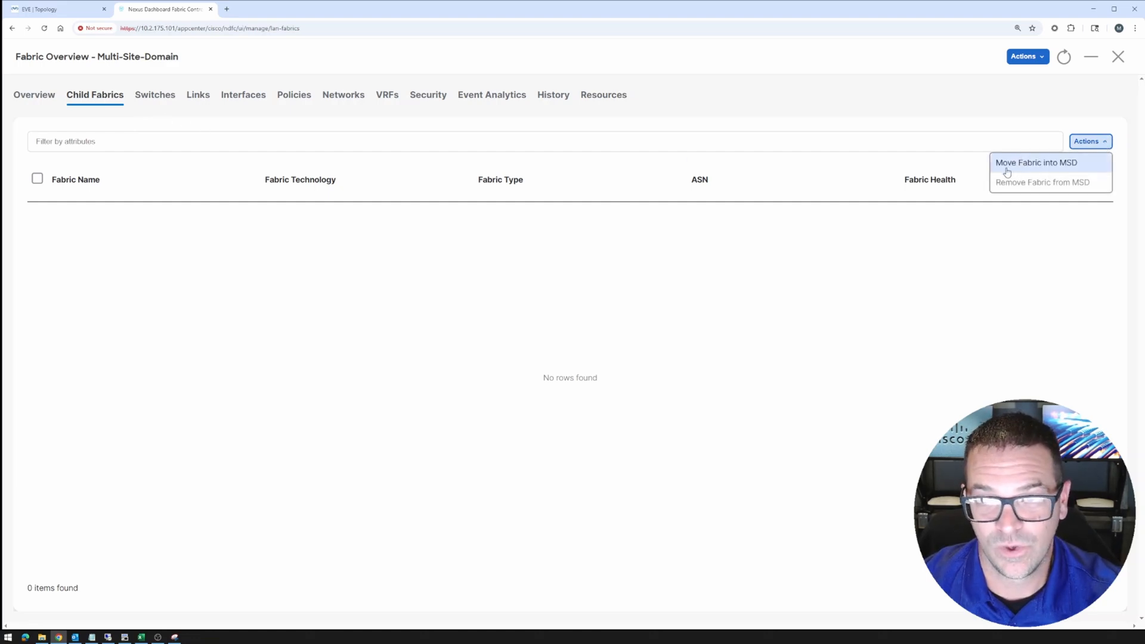
click(1035, 169)
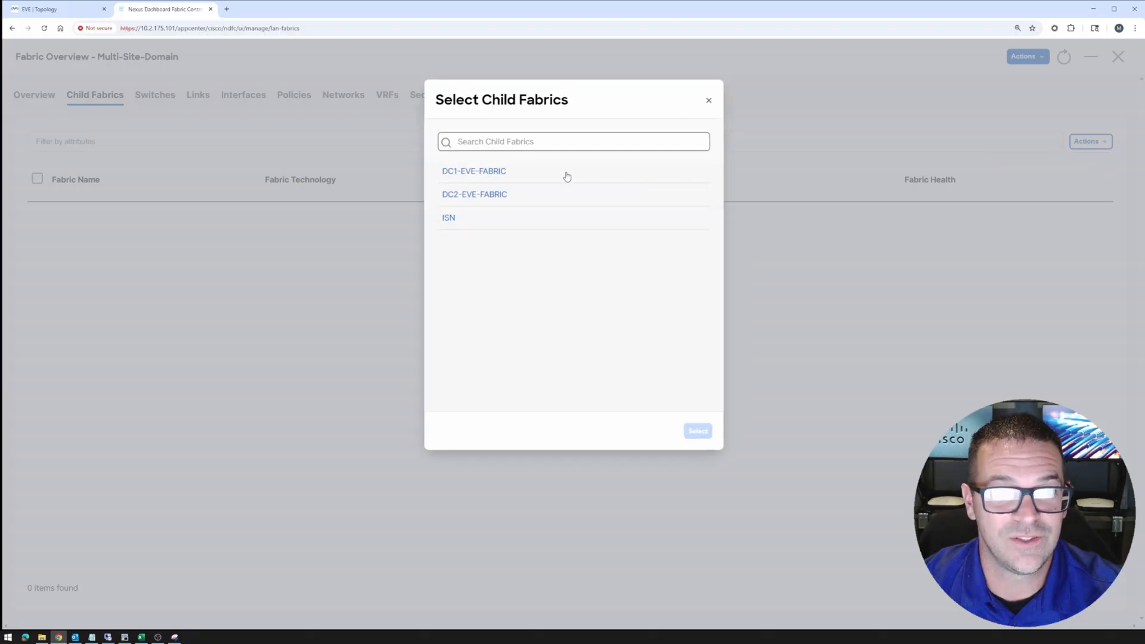
click(457, 219)
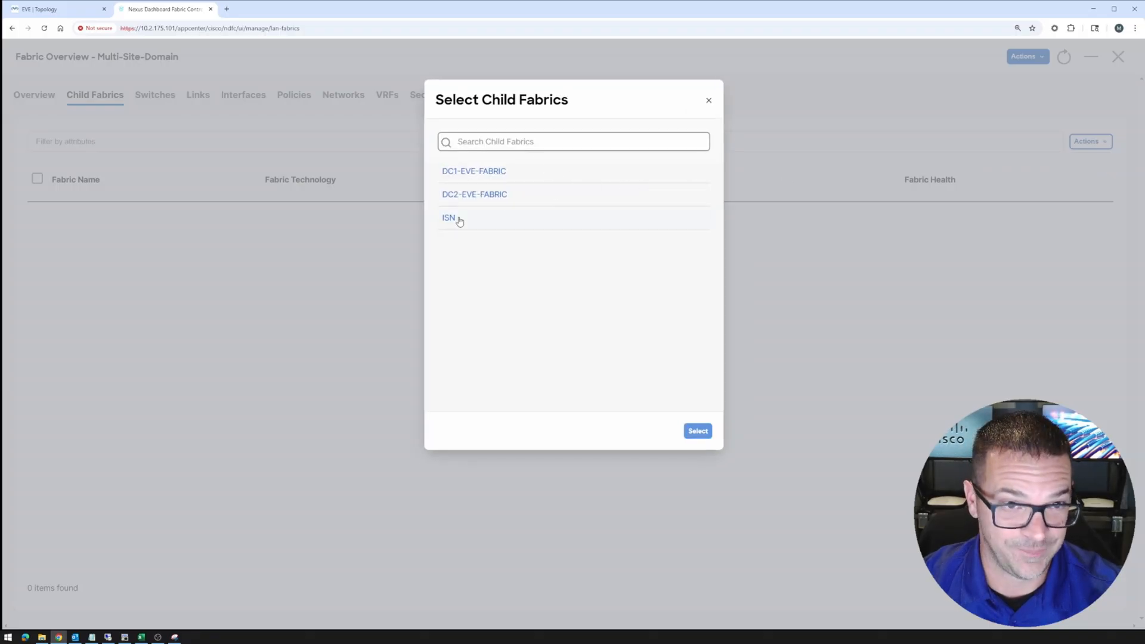
click(698, 430)
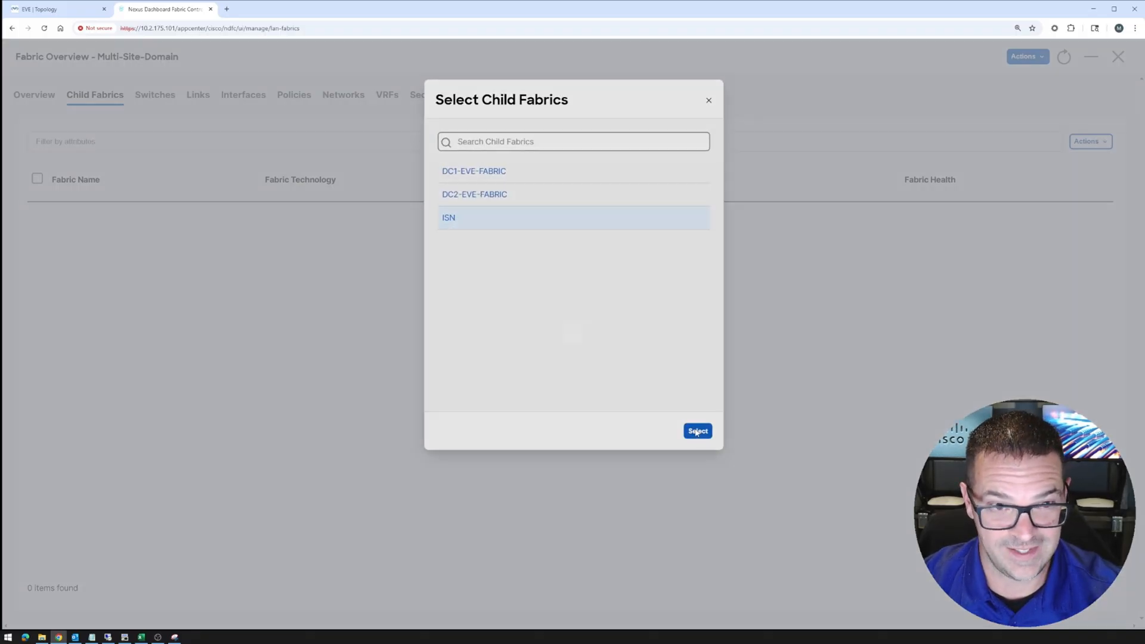
drag(409, 343, 545, 346)
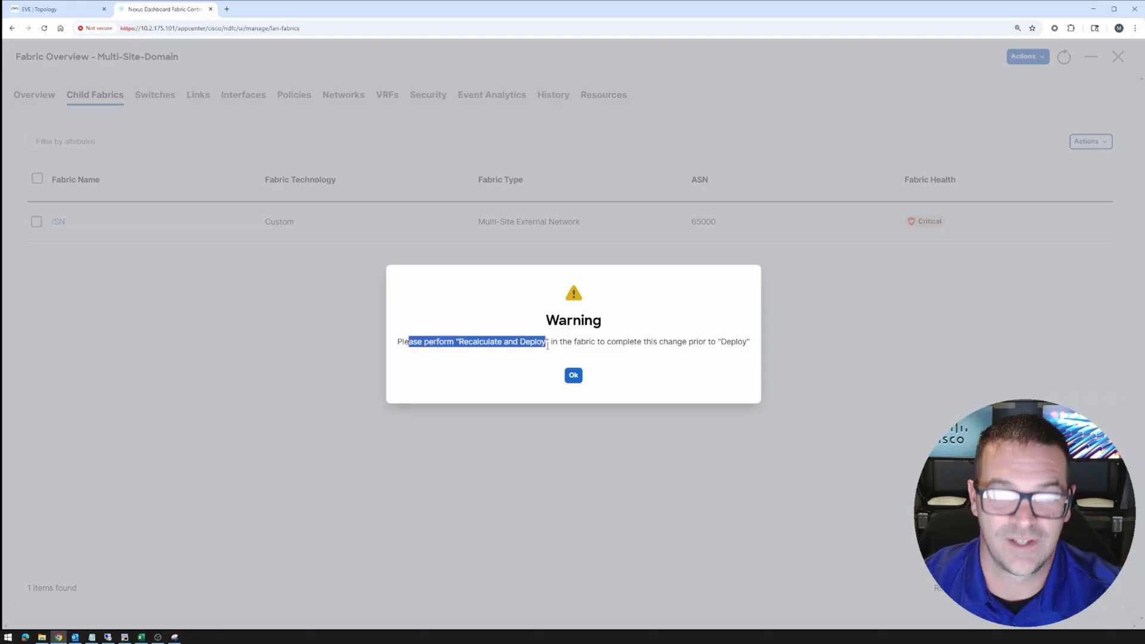
Move DC1-EVE-FABRIC into Multi-Site-Domain as a child fabric
click(574, 376)
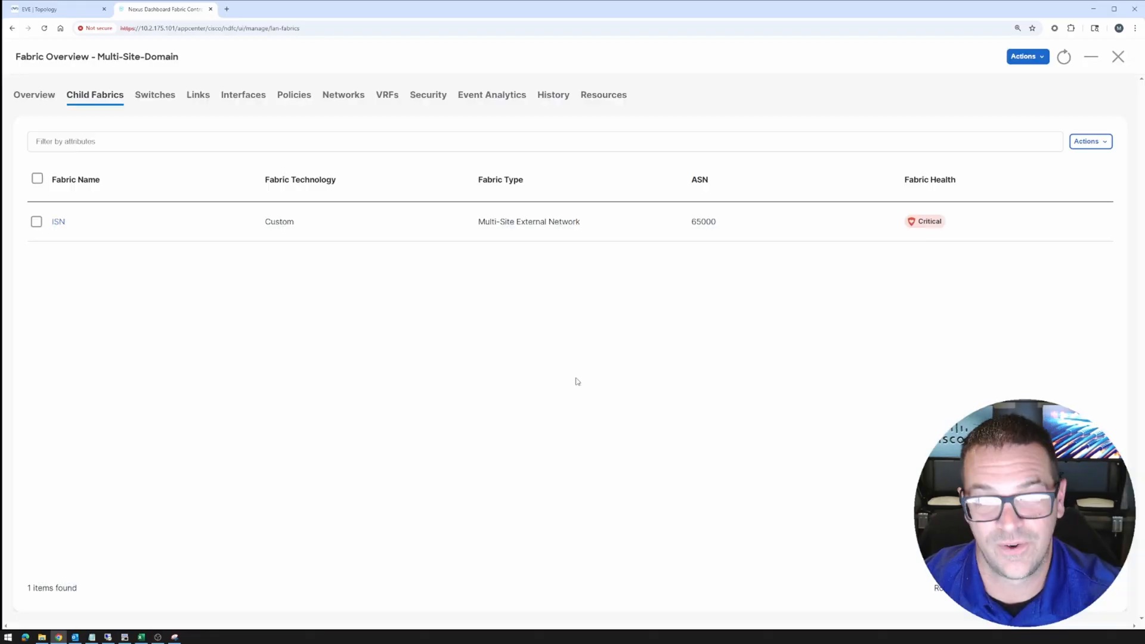
click(1091, 141)
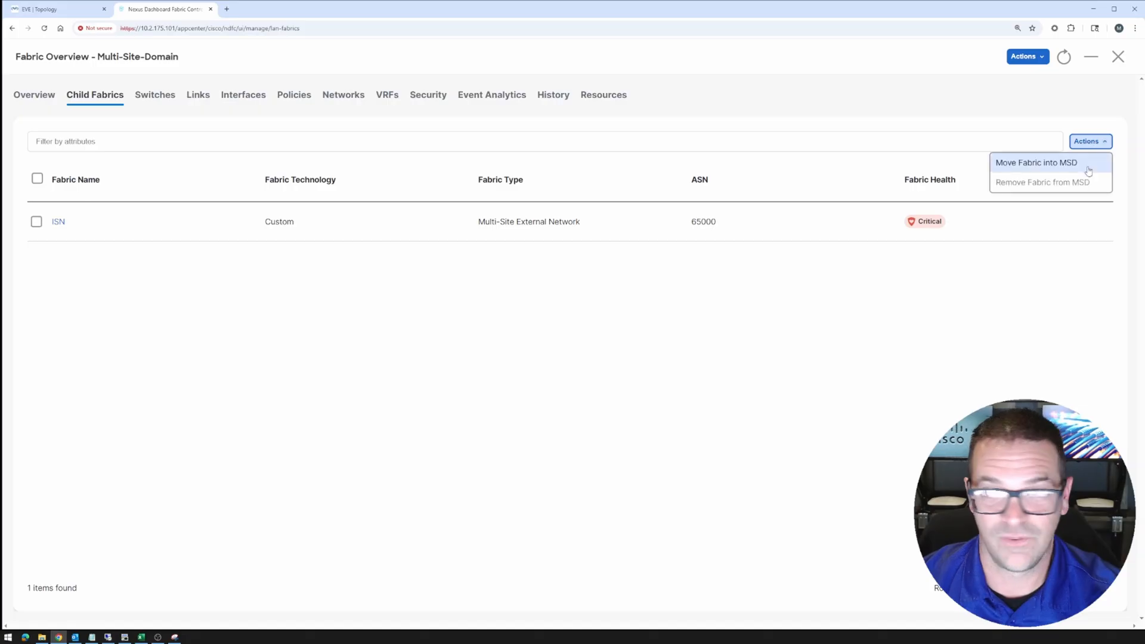
click(1074, 167)
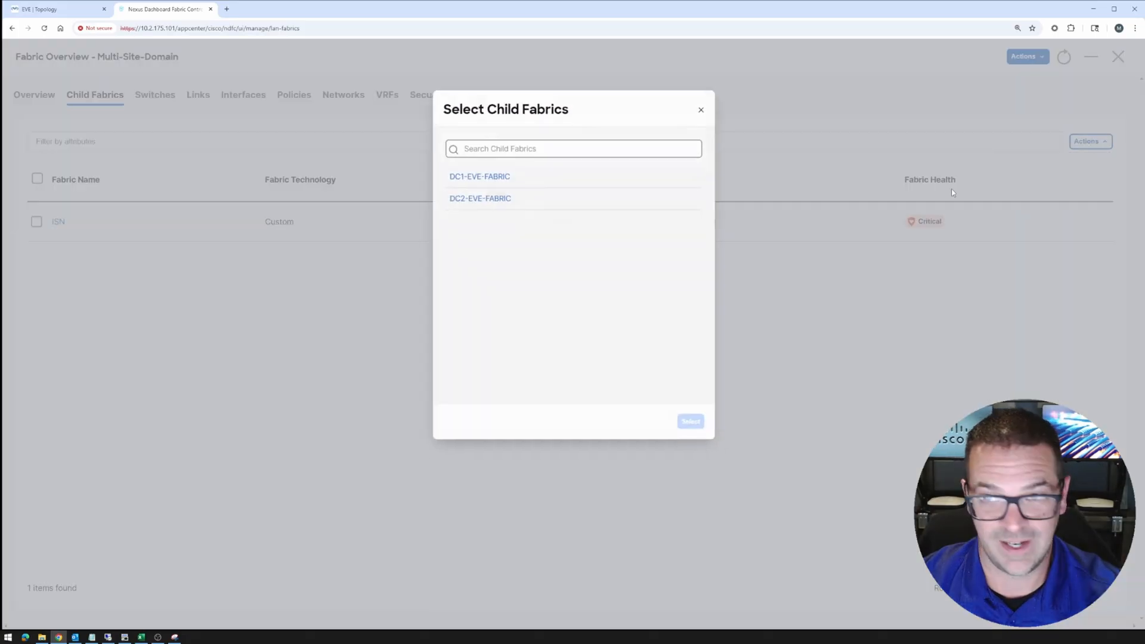
click(478, 175)
click(696, 431)
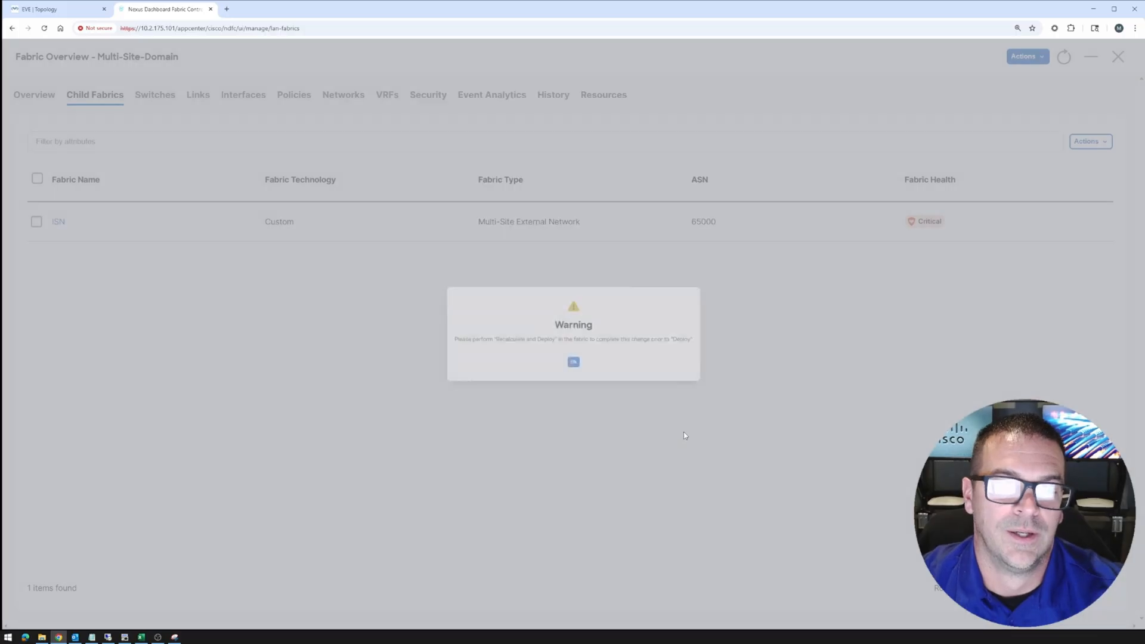
drag(454, 342, 550, 343)
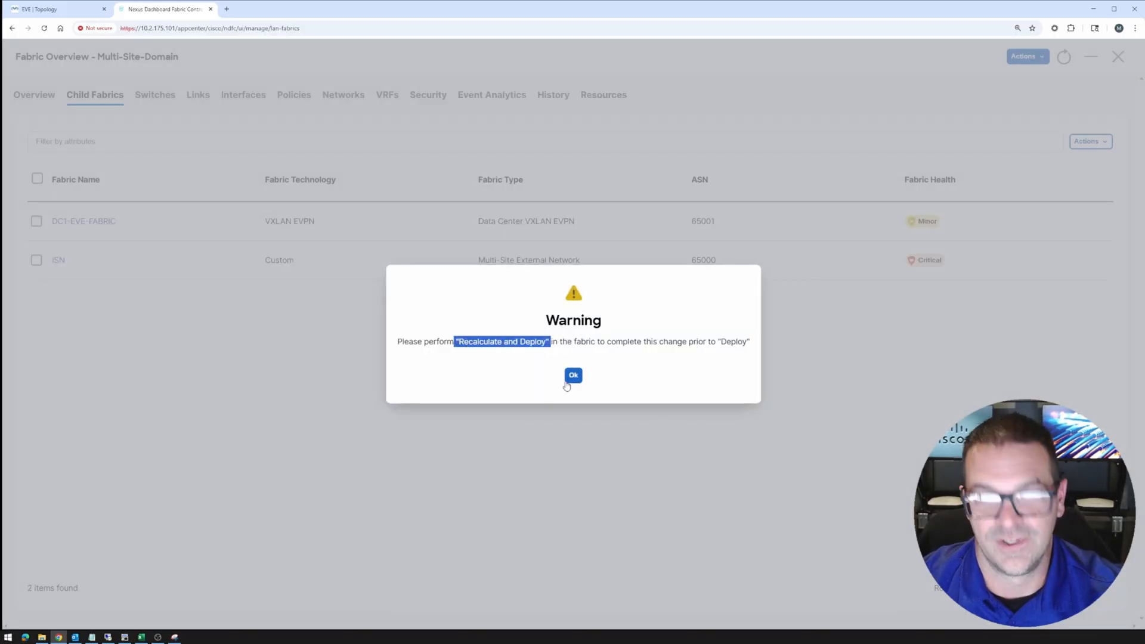
Move DC2-EVE-FABRIC into Multi-Site-Domain too, then return to the fabrics list
click(574, 376)
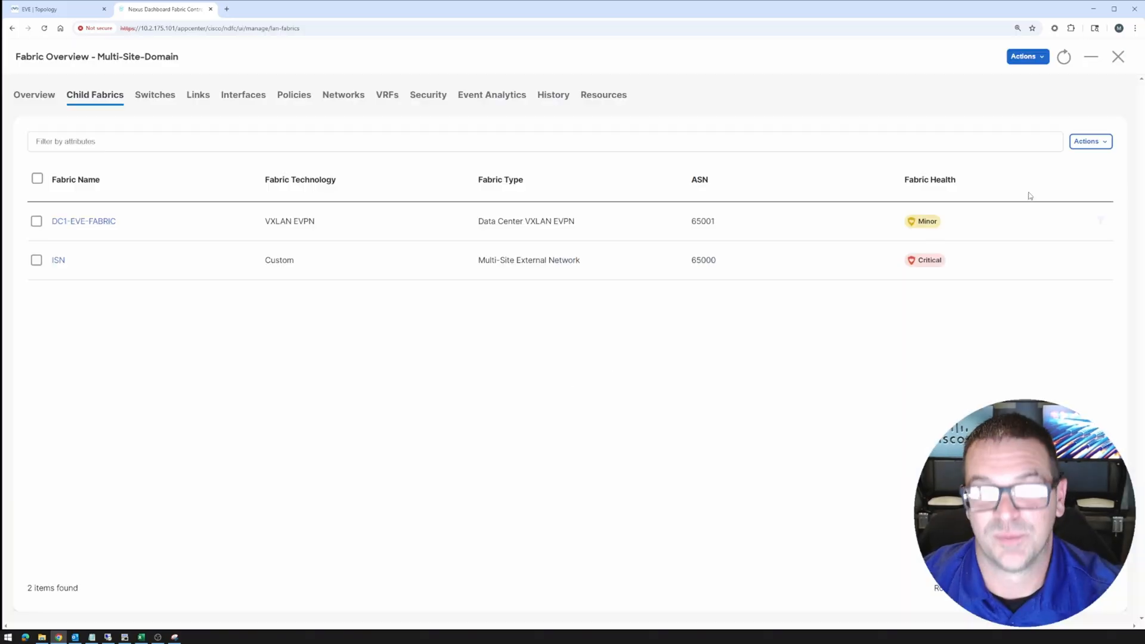
click(1089, 142)
click(1027, 166)
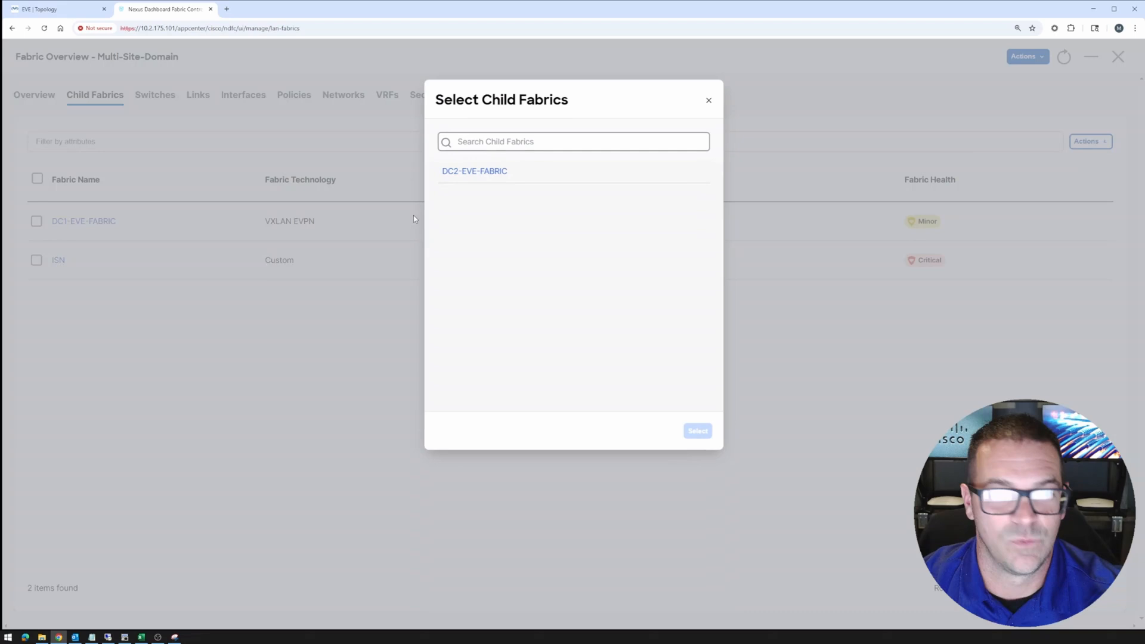
click(484, 172)
click(699, 432)
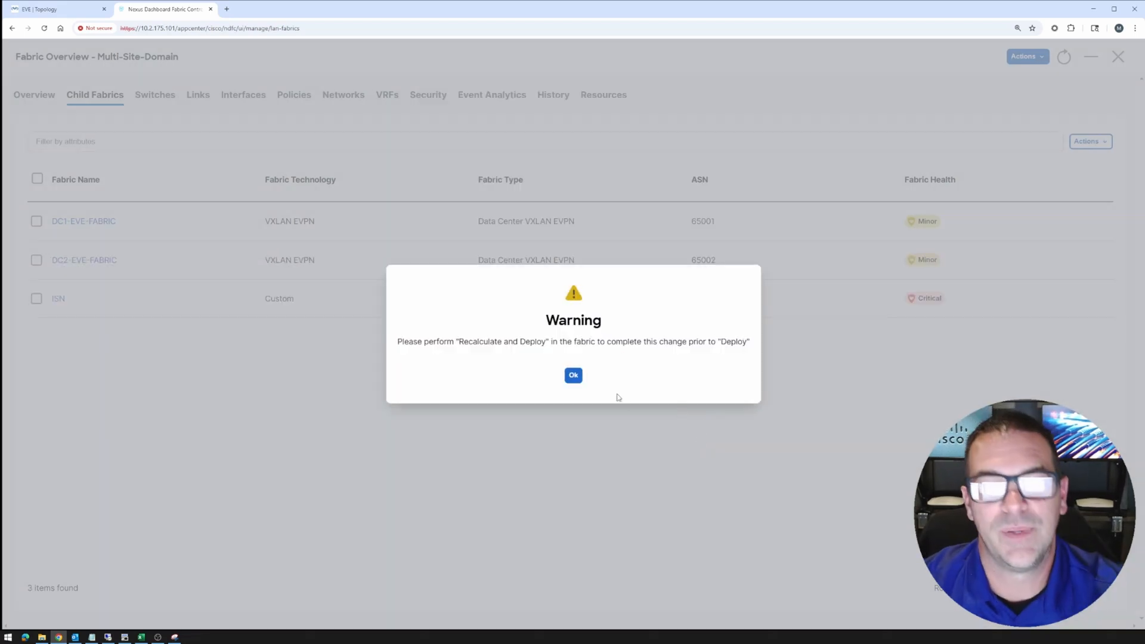
click(573, 377)
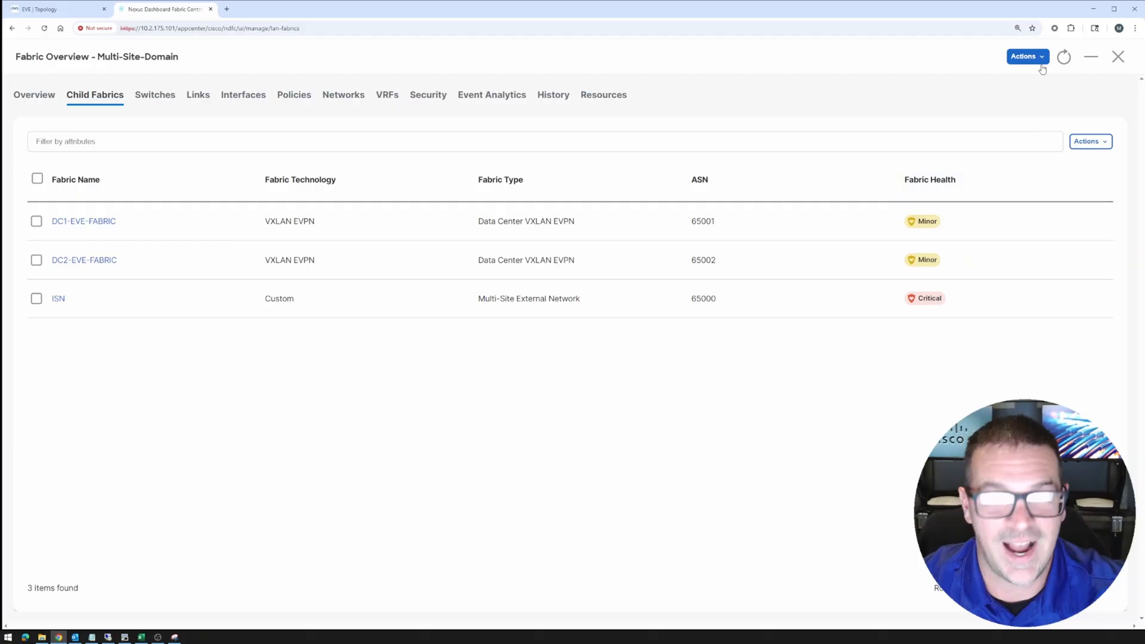
click(1118, 57)
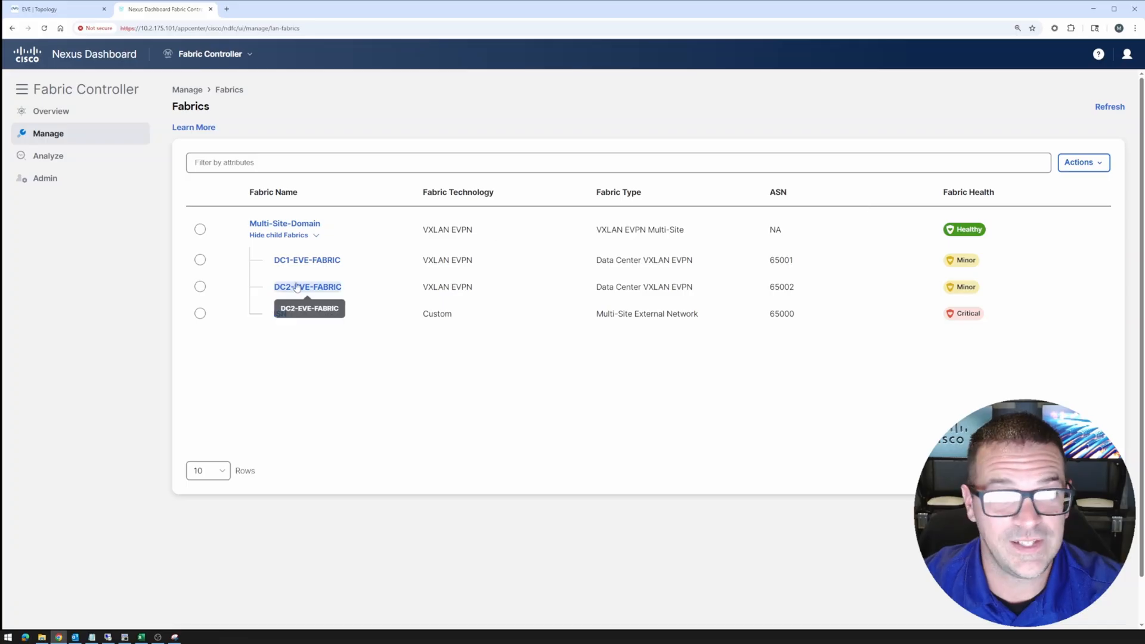
Recalculate and deploy the ISN fabric configuration, then go back to the fabrics list
click(280, 314)
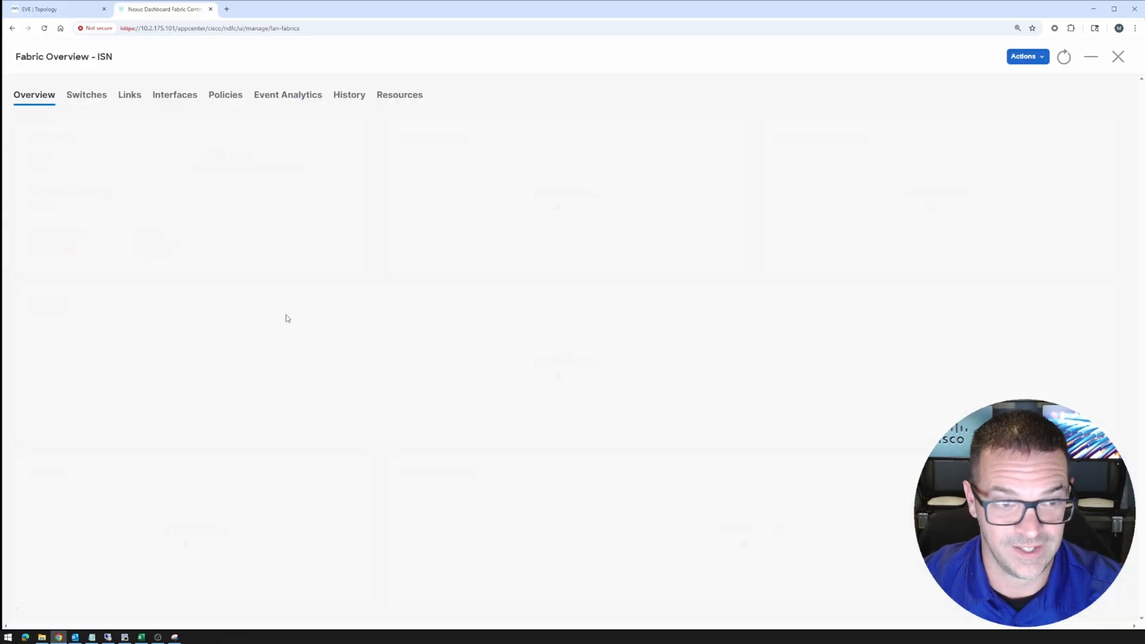
click(1025, 56)
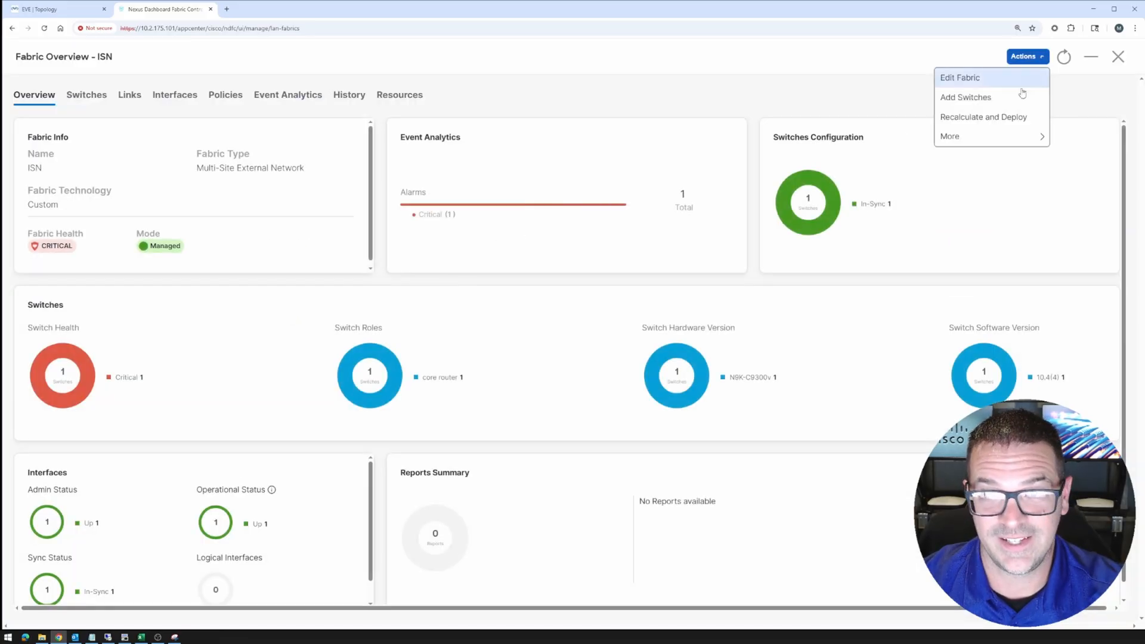
click(981, 117)
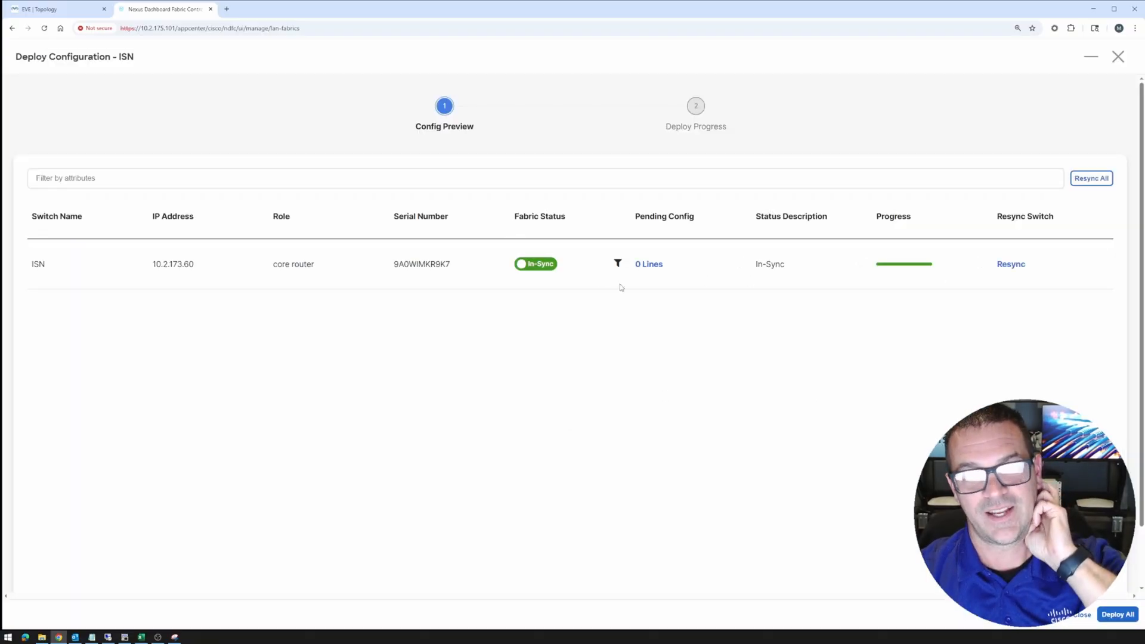
click(1105, 614)
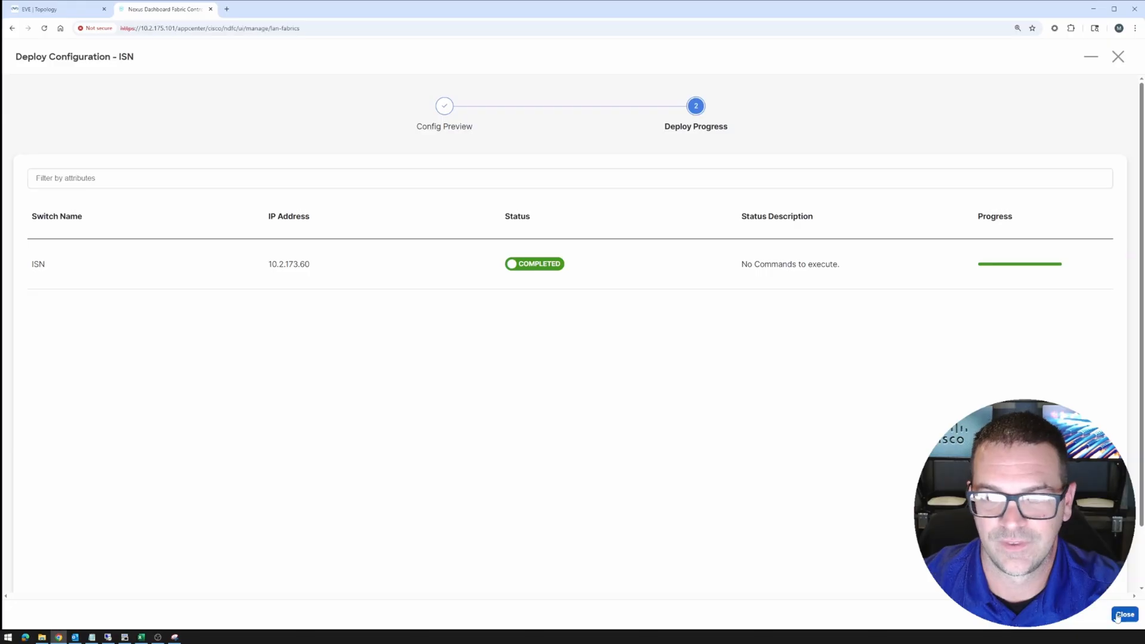
click(1118, 616)
click(1119, 62)
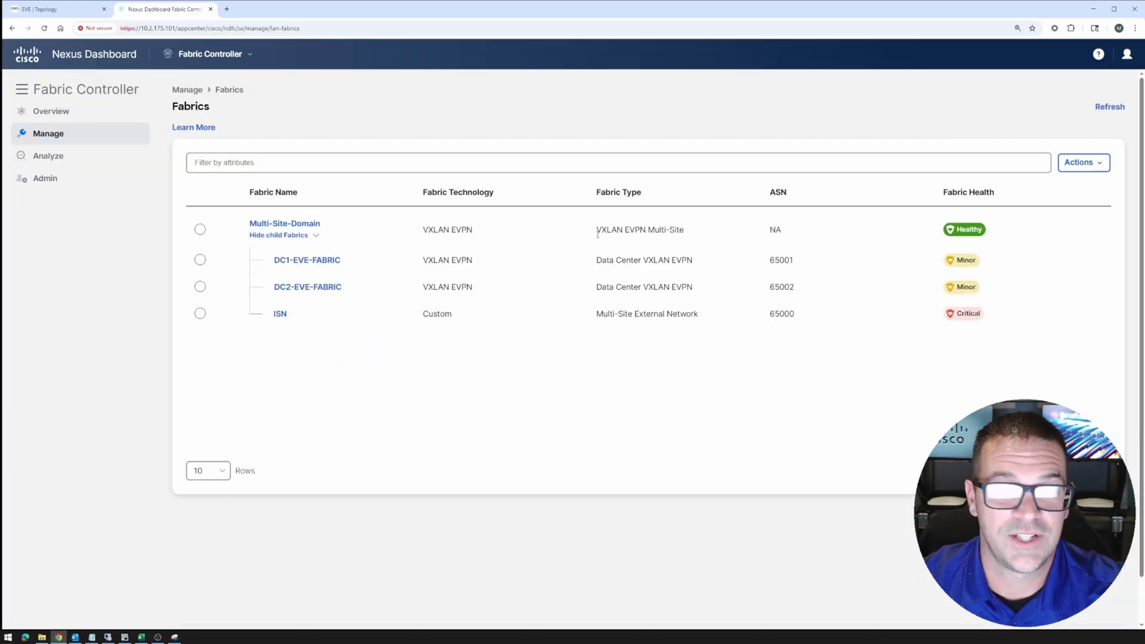
click(302, 288)
Recalculate and deploy DC2-EVE-FABRIC to its three switches
click(1023, 57)
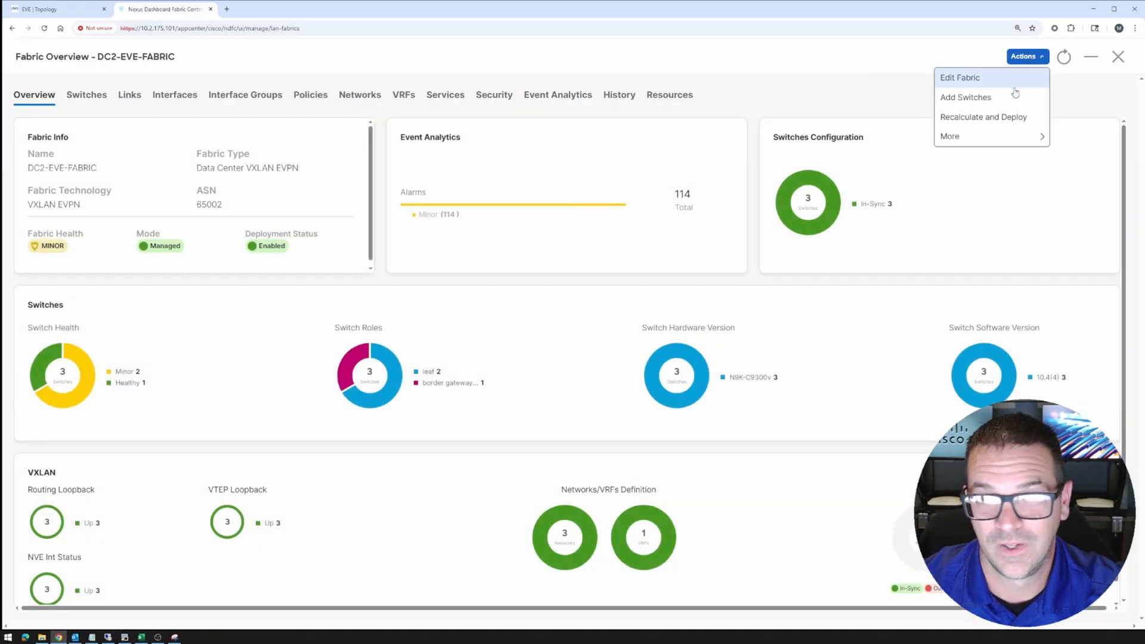
click(982, 117)
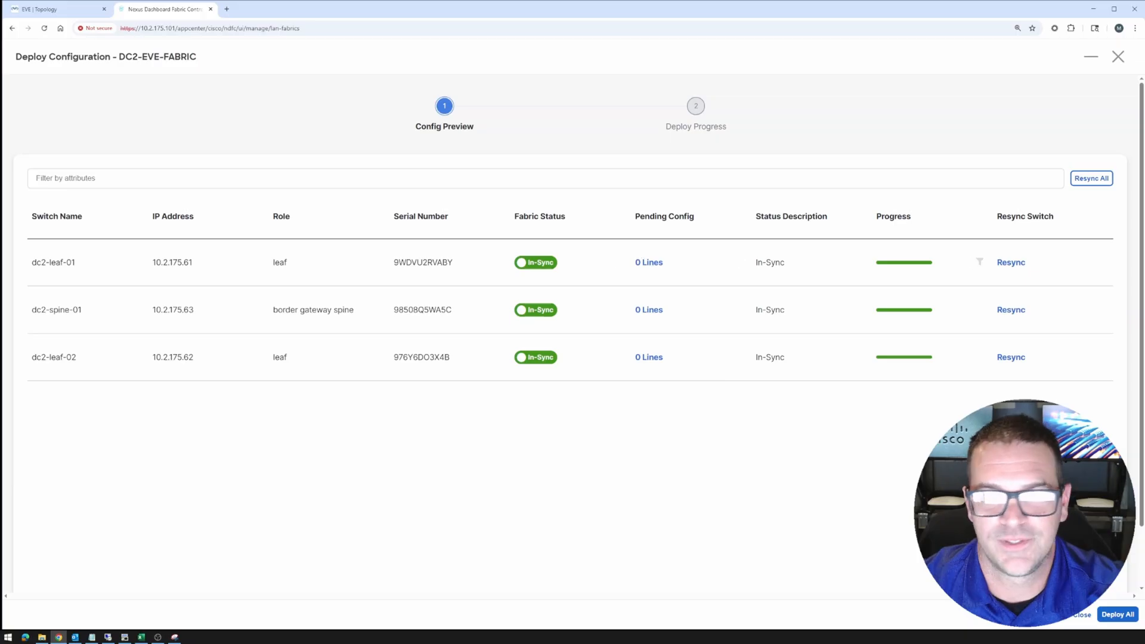
click(1117, 615)
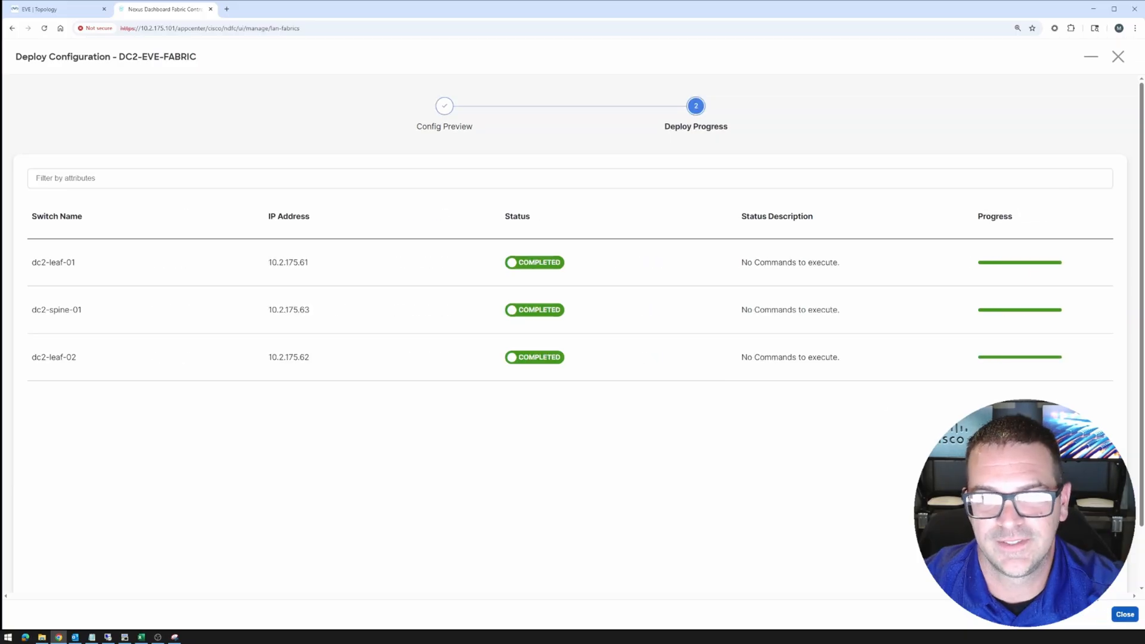
click(1124, 618)
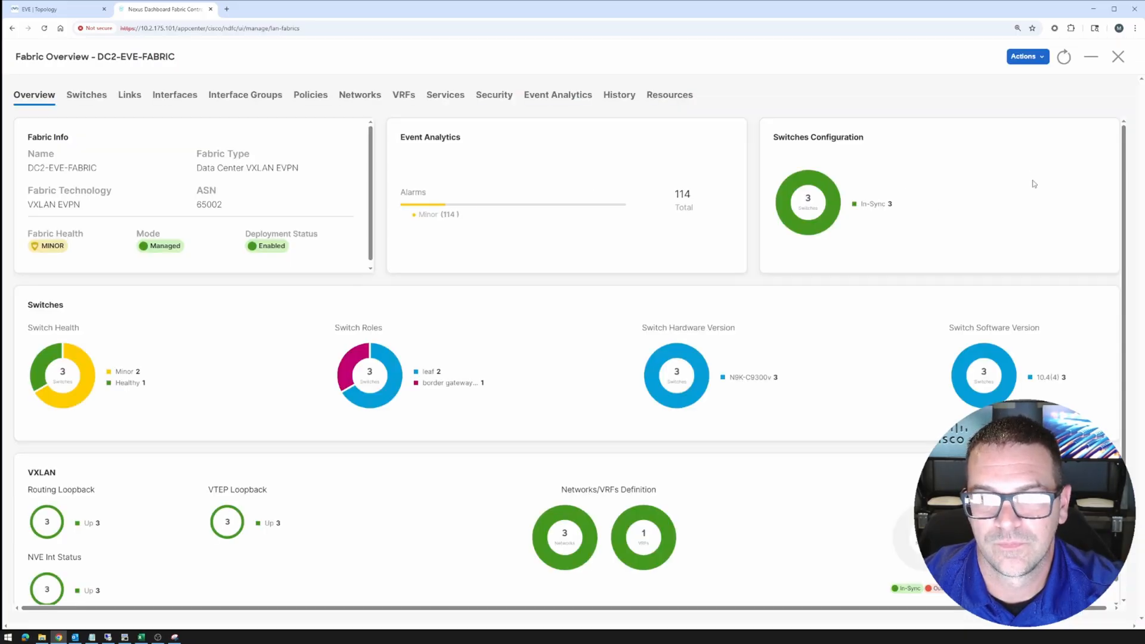
click(1118, 57)
Recalculate and deploy DC1-EVE-FABRIC to all six of its switches
click(325, 261)
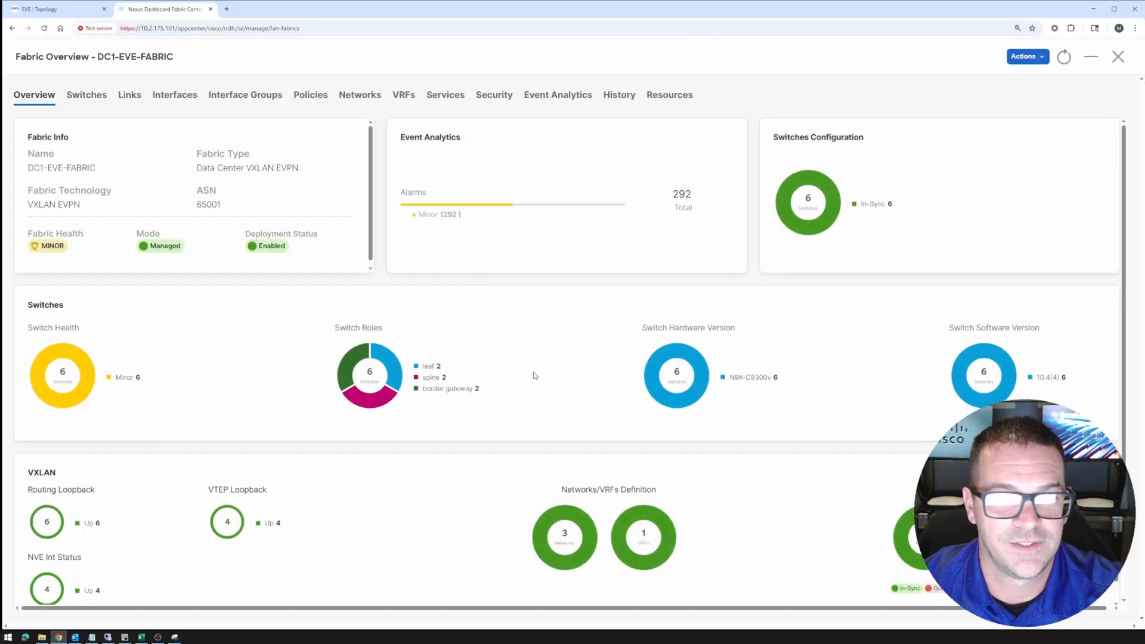
click(1044, 58)
click(983, 116)
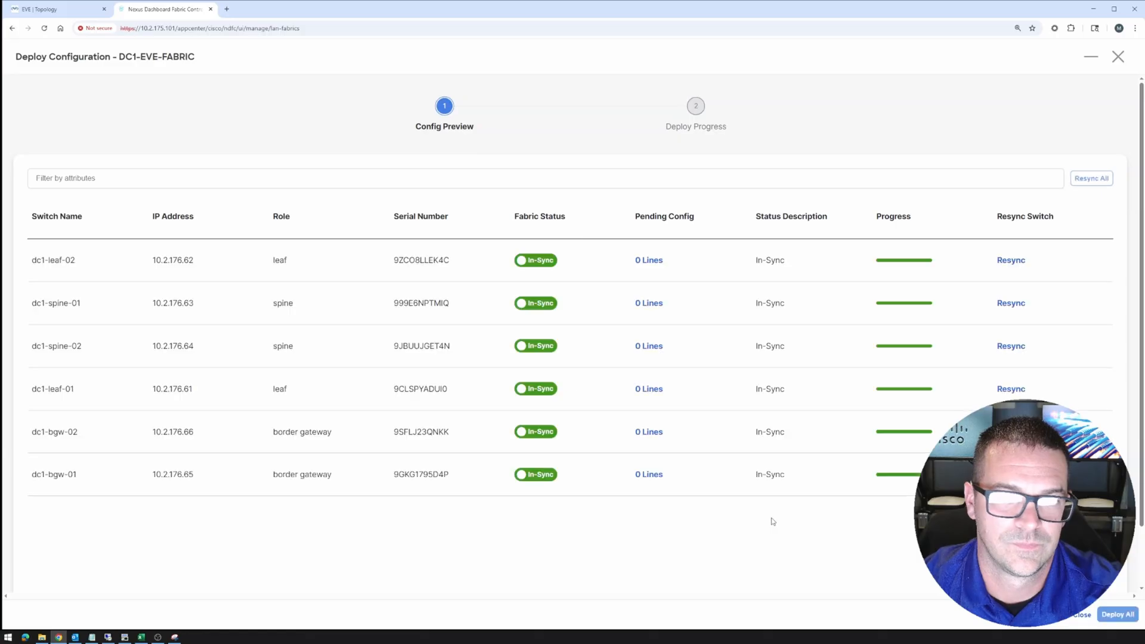
click(1119, 617)
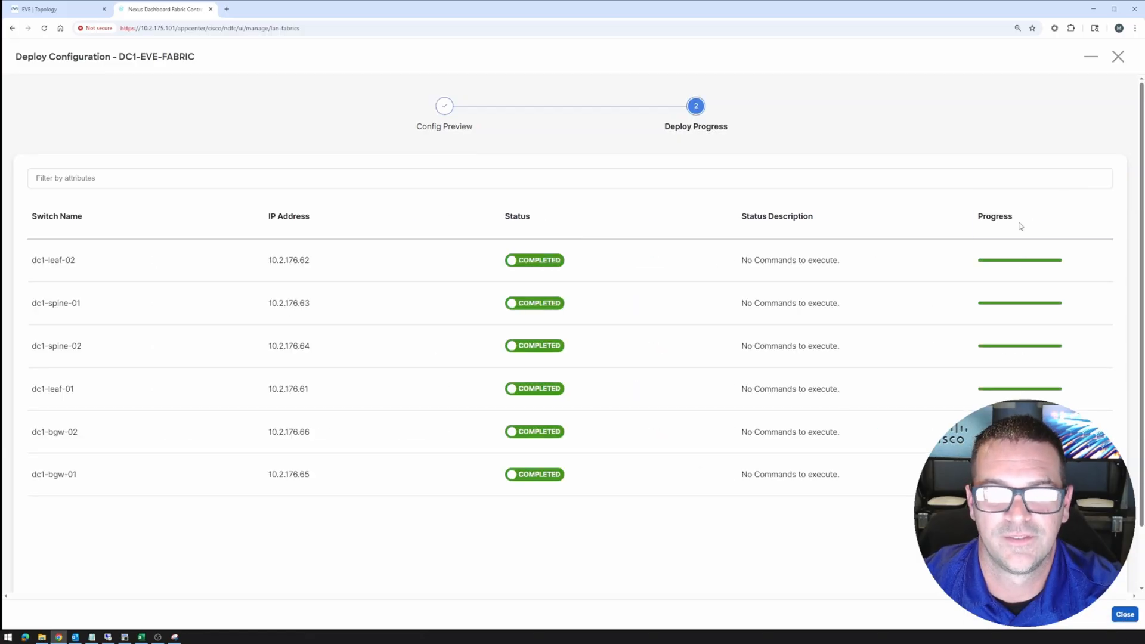
click(1125, 615)
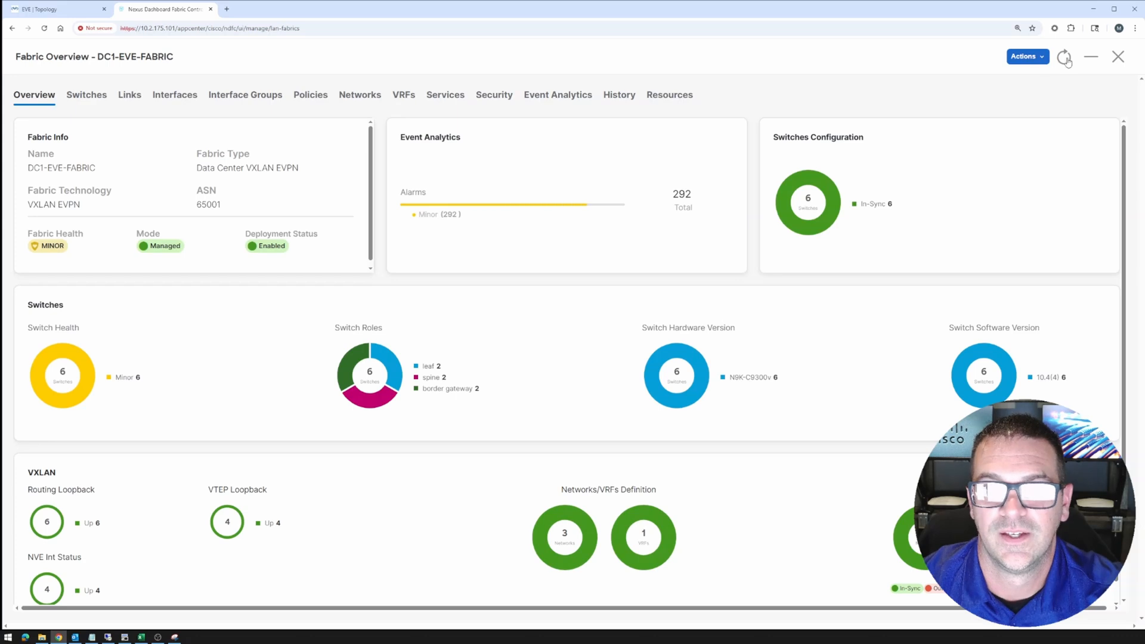
click(1114, 57)
Recalculate Multi-Site-Domain, previewing 63, 63 and 35 pending lines, then view the EVE topology
click(280, 223)
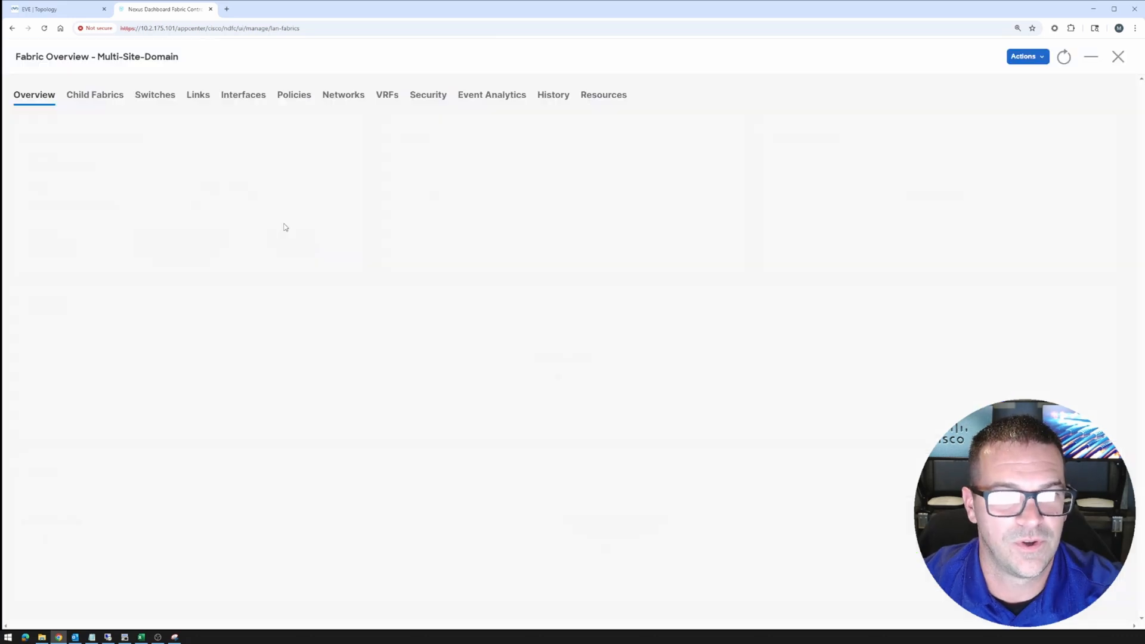
click(1024, 56)
click(979, 117)
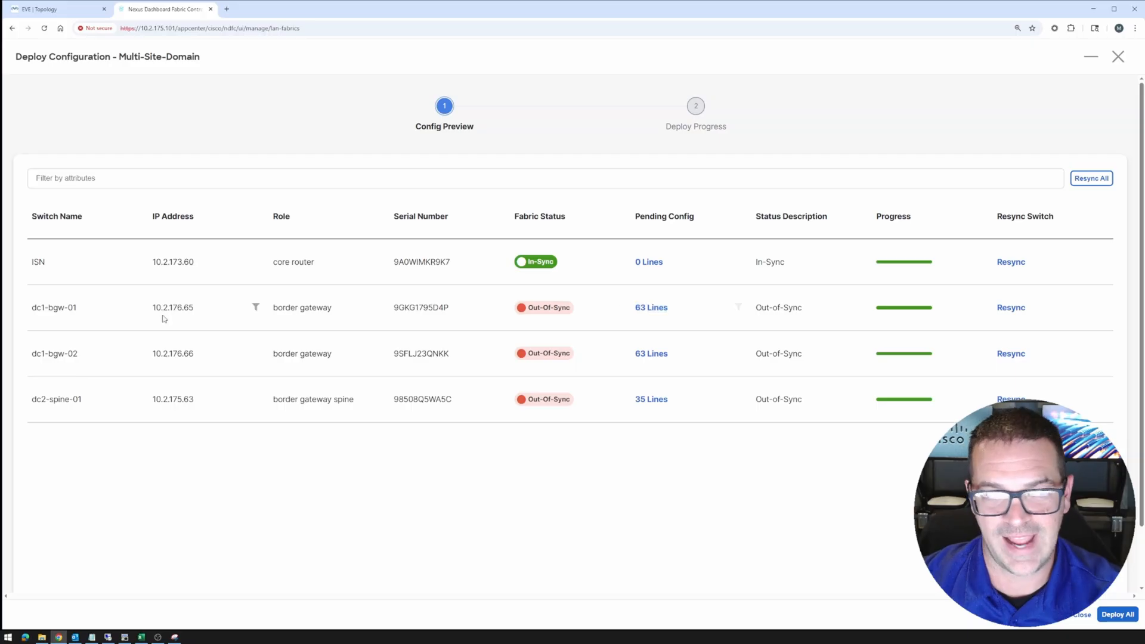
click(42, 9)
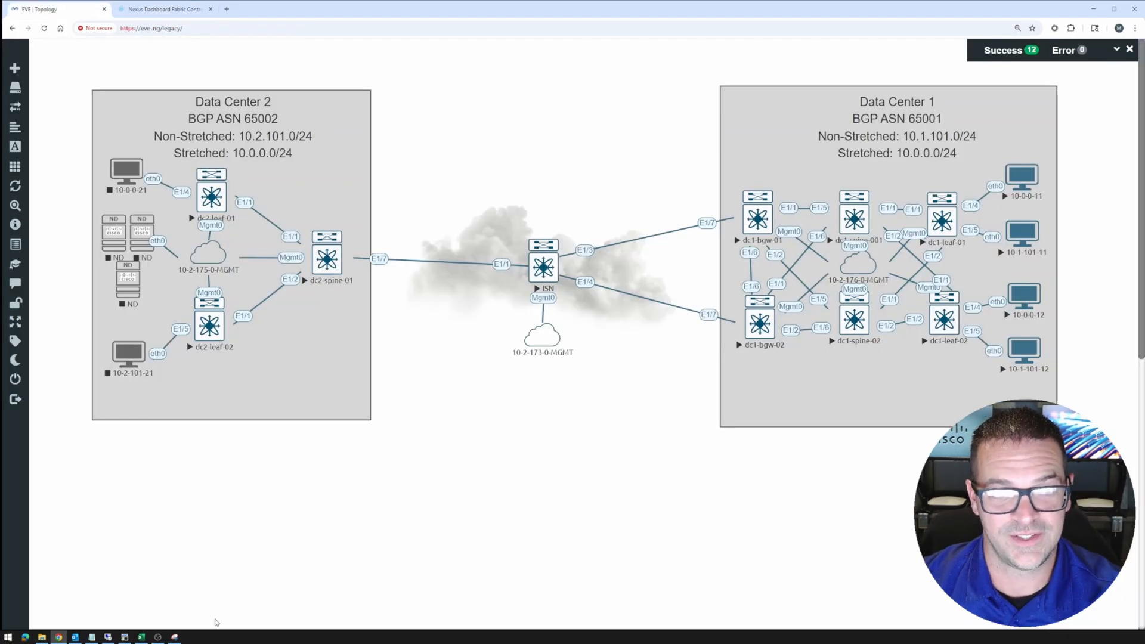
Erase the old red marks over Data Center 2, the ISN and dc1's border gateways
click(174, 637)
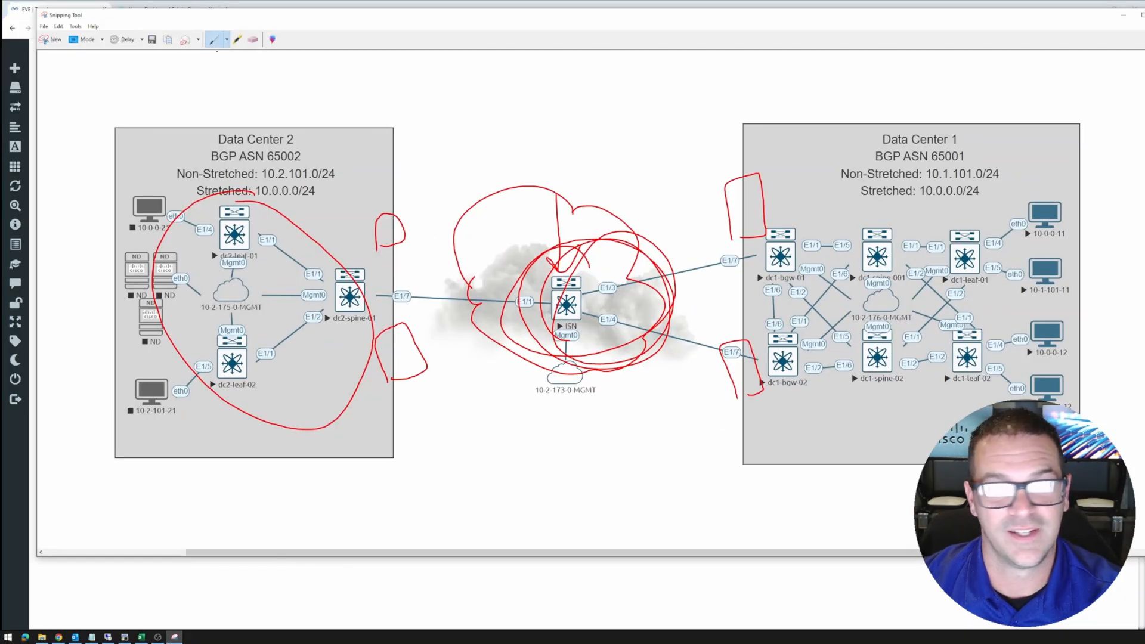
click(254, 40)
mouse_move(298, 224)
mouse_down()
mouse_move(418, 346)
mouse_move(631, 222)
mouse_up()
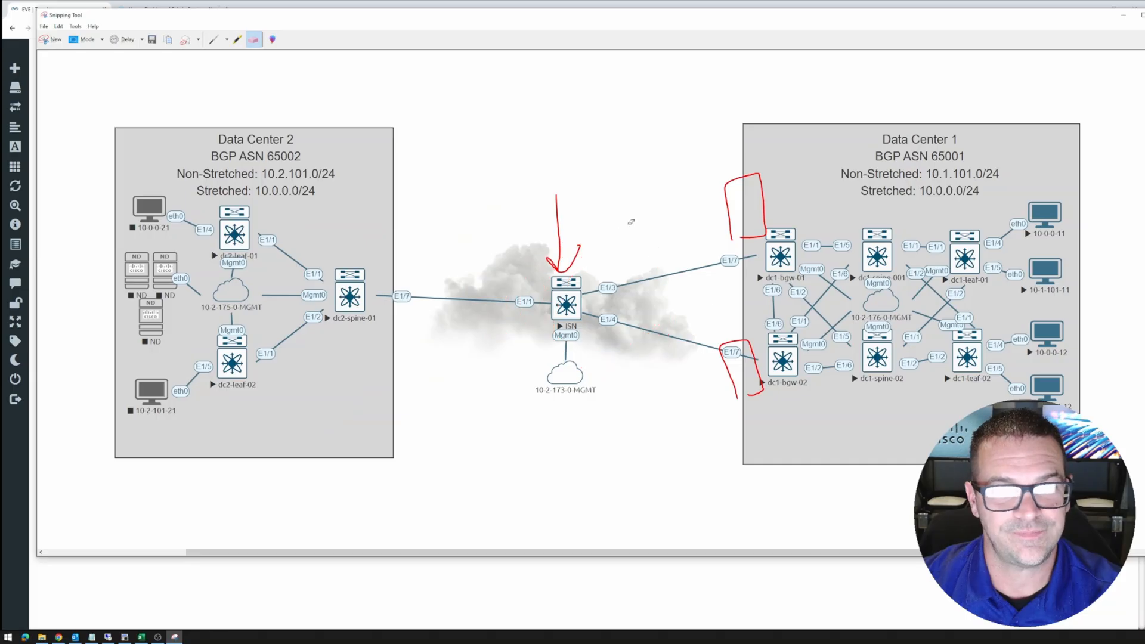
click(728, 203)
click(733, 370)
click(557, 227)
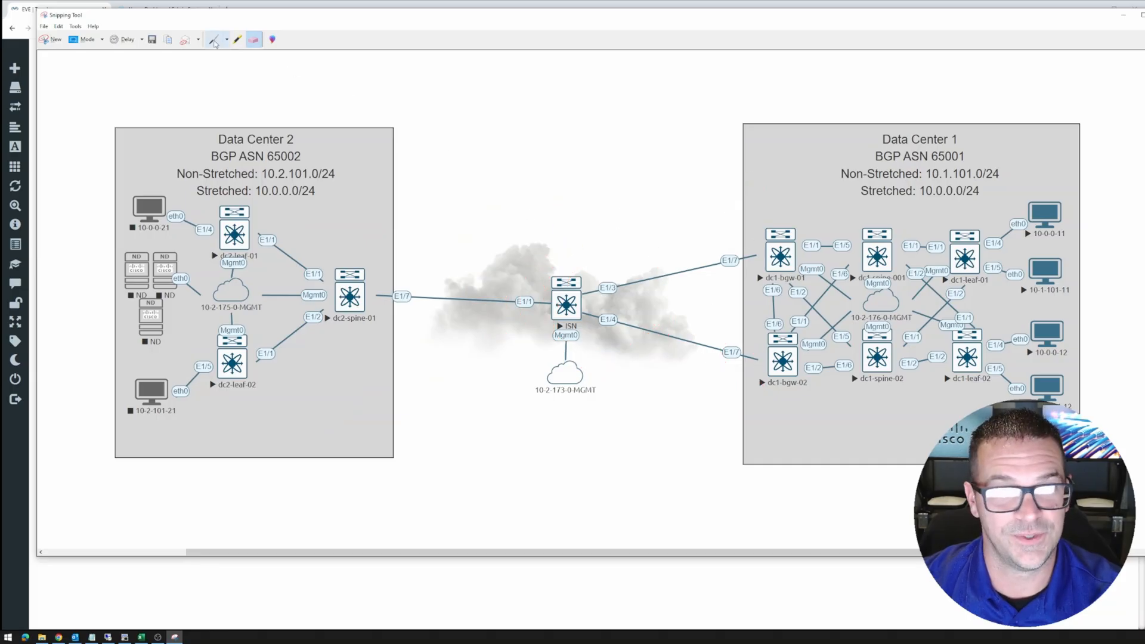
Mark both dc2 leaves, write NVE above dc1-bgw-01, and slash-mark dc1's gateways and leaves
click(214, 40)
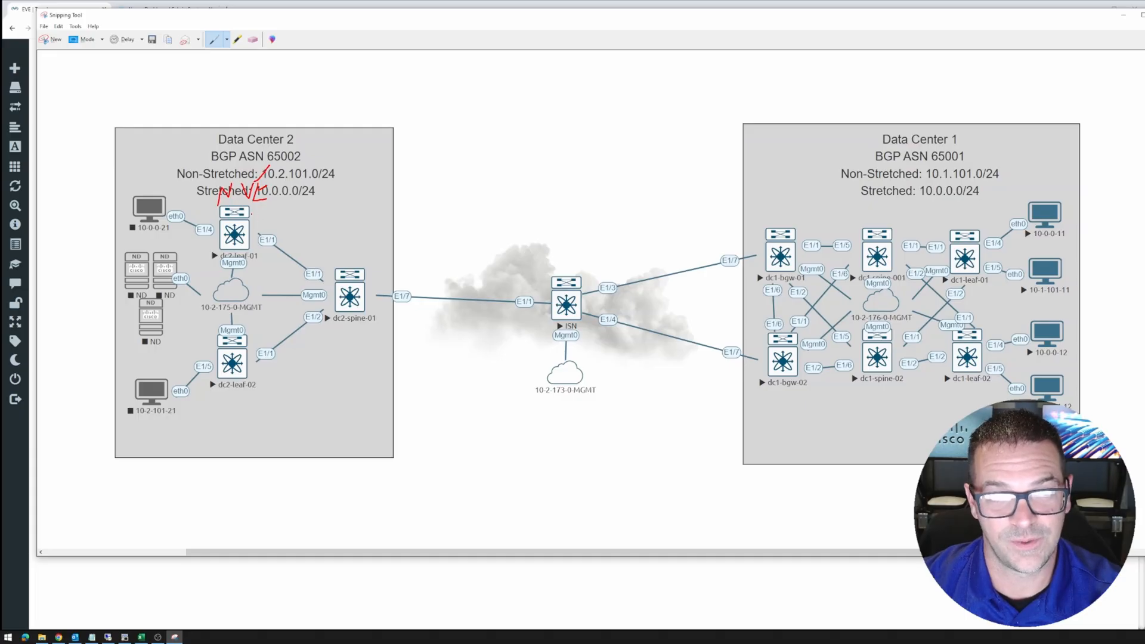
drag(229, 221, 269, 195)
drag(236, 364, 289, 335)
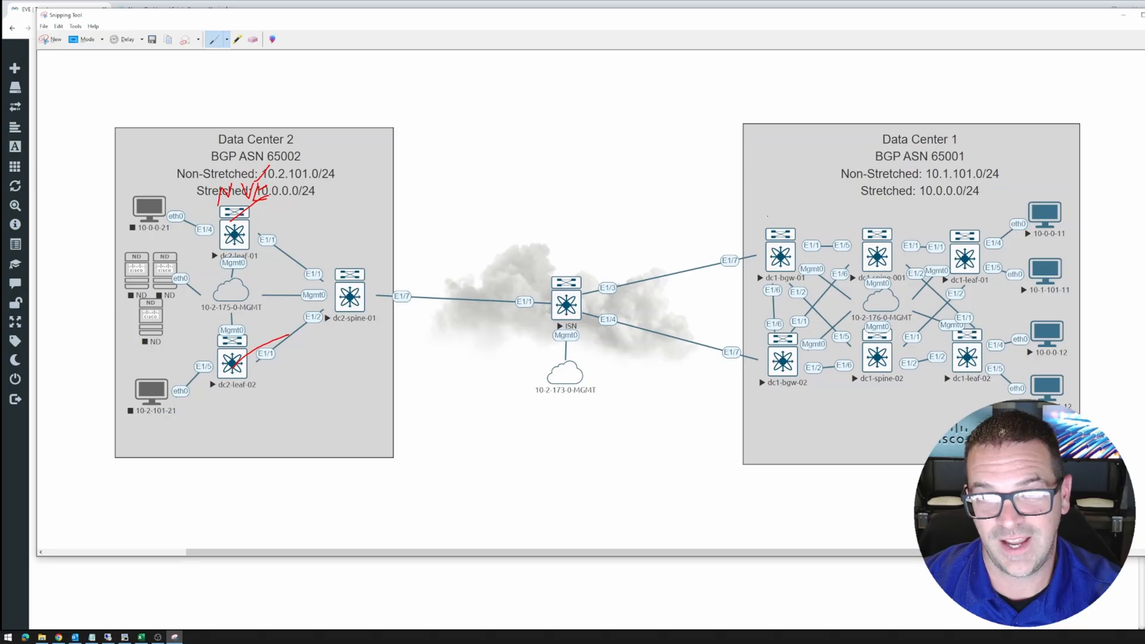
mouse_move(758, 227)
mouse_down()
mouse_move(775, 208)
mouse_move(793, 222)
mouse_up()
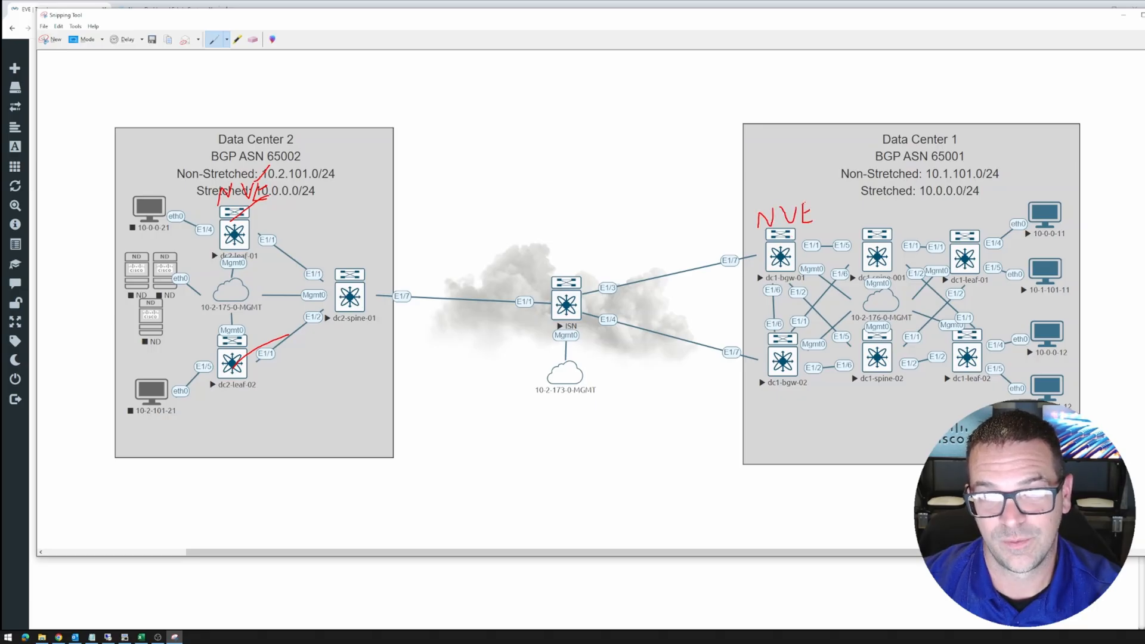
drag(788, 239, 766, 254)
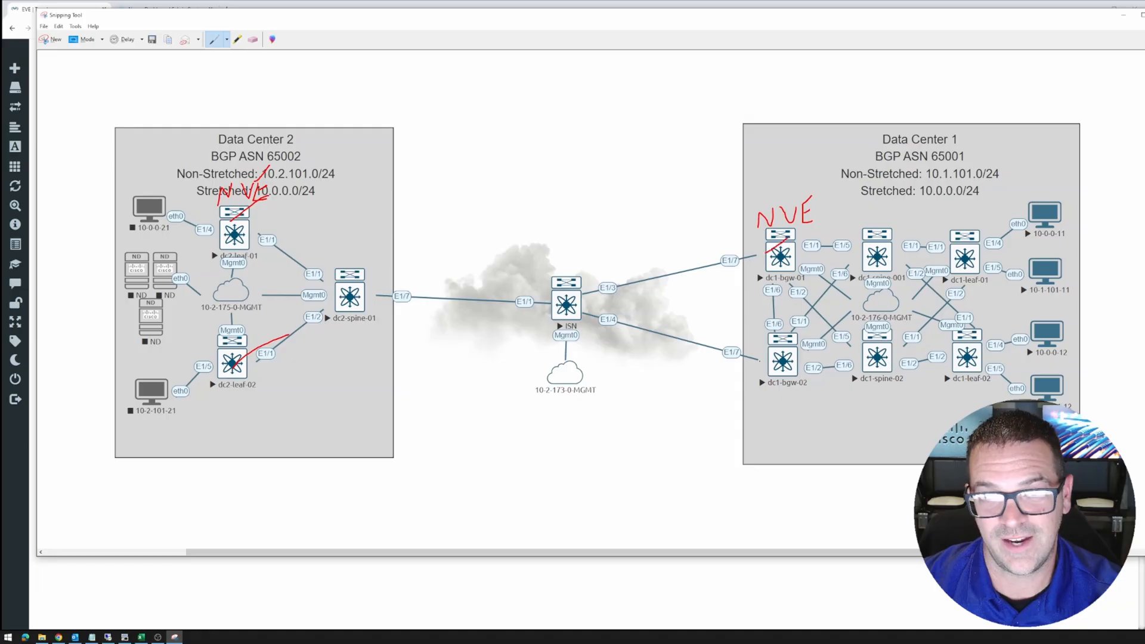
drag(787, 346, 765, 369)
drag(982, 230, 954, 261)
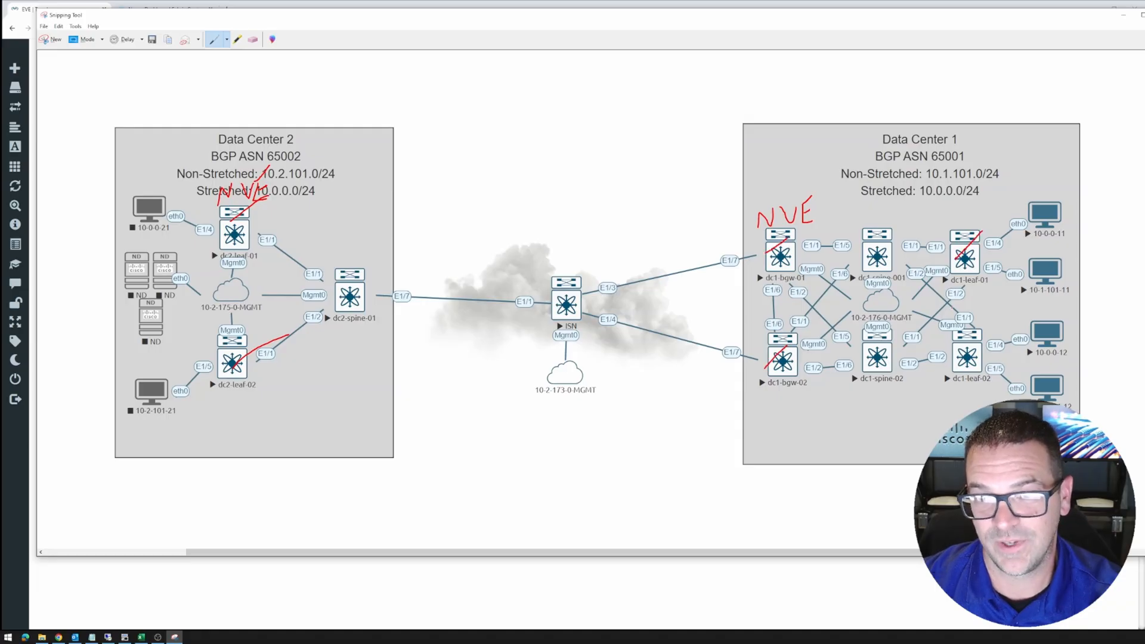
drag(1008, 328, 955, 380)
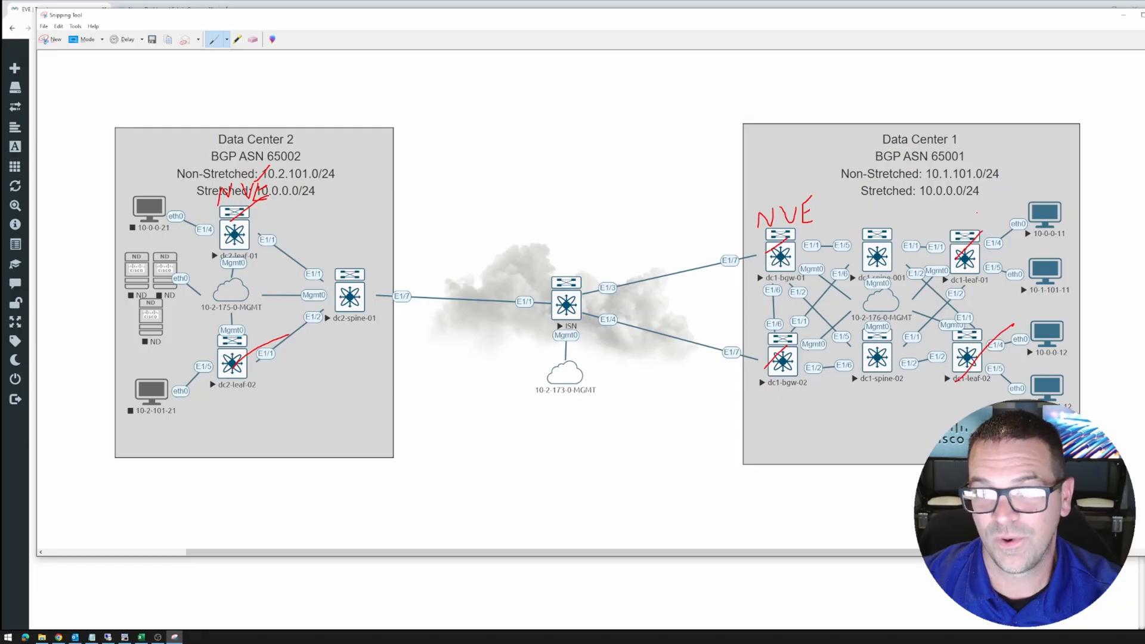
Draw red arrows: dc1 leaves to border gateways, gateways to dc2-spine-01, and dc2 spine-to-leaf arrows
mouse_move(984, 209)
mouse_down()
mouse_move(844, 126)
mouse_move(786, 189)
mouse_move(796, 185)
mouse_up()
mouse_move(992, 191)
mouse_down()
mouse_move(985, 211)
mouse_move(966, 212)
mouse_up()
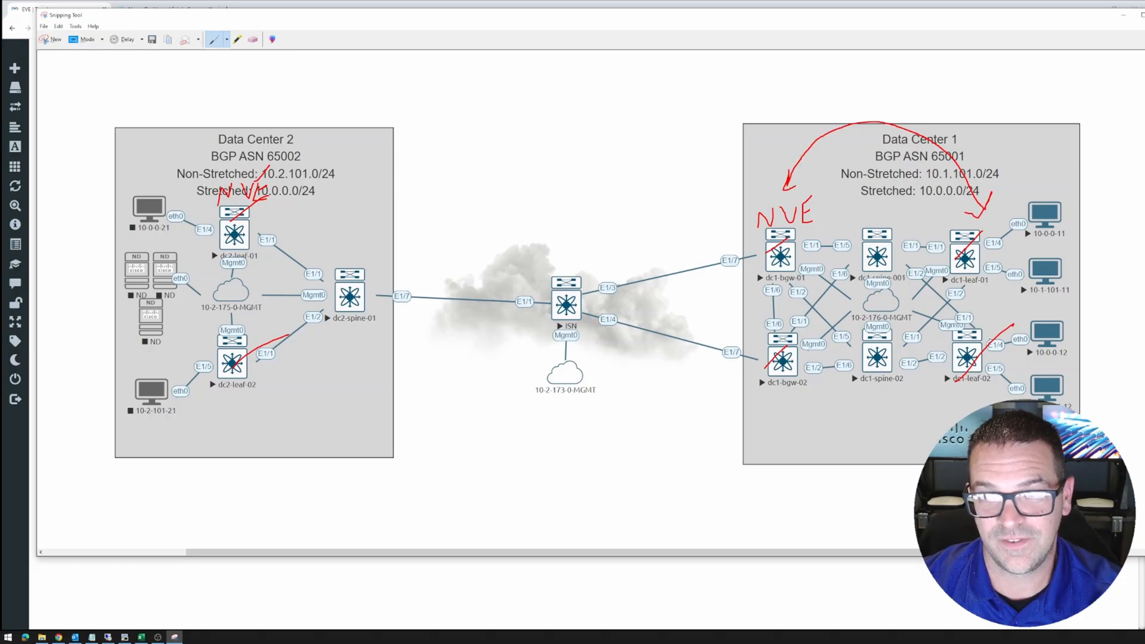
mouse_move(988, 349)
mouse_down()
mouse_move(847, 445)
mouse_move(778, 382)
mouse_move(771, 404)
mouse_up()
drag(778, 382, 788, 392)
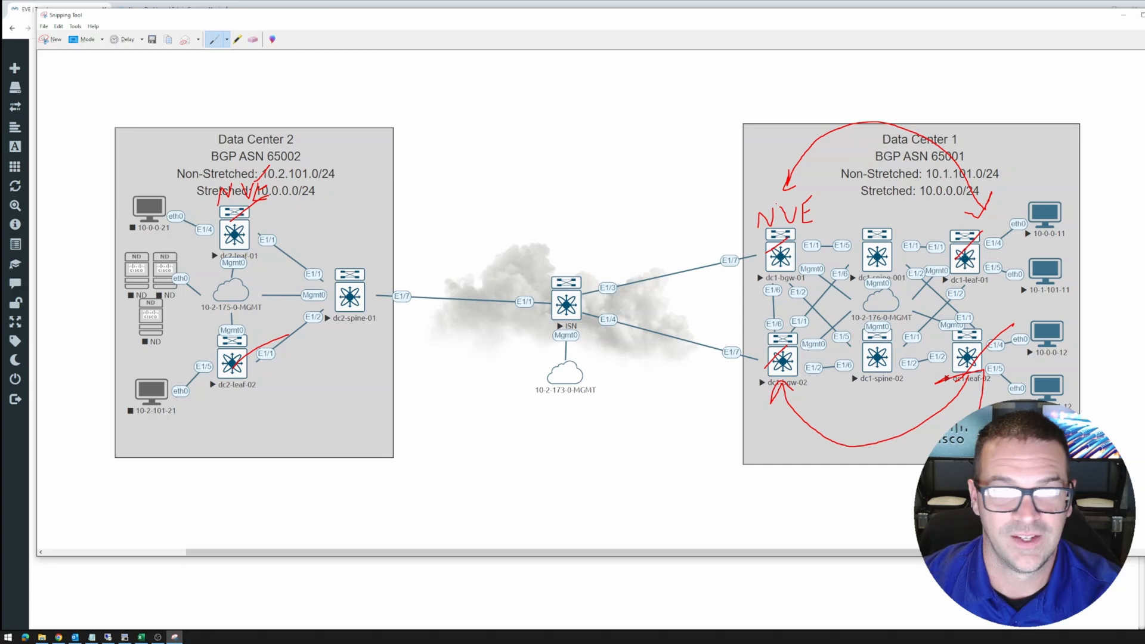
mouse_move(772, 191)
mouse_down()
mouse_move(668, 93)
mouse_move(409, 159)
mouse_move(370, 245)
mouse_up()
drag(763, 185, 774, 165)
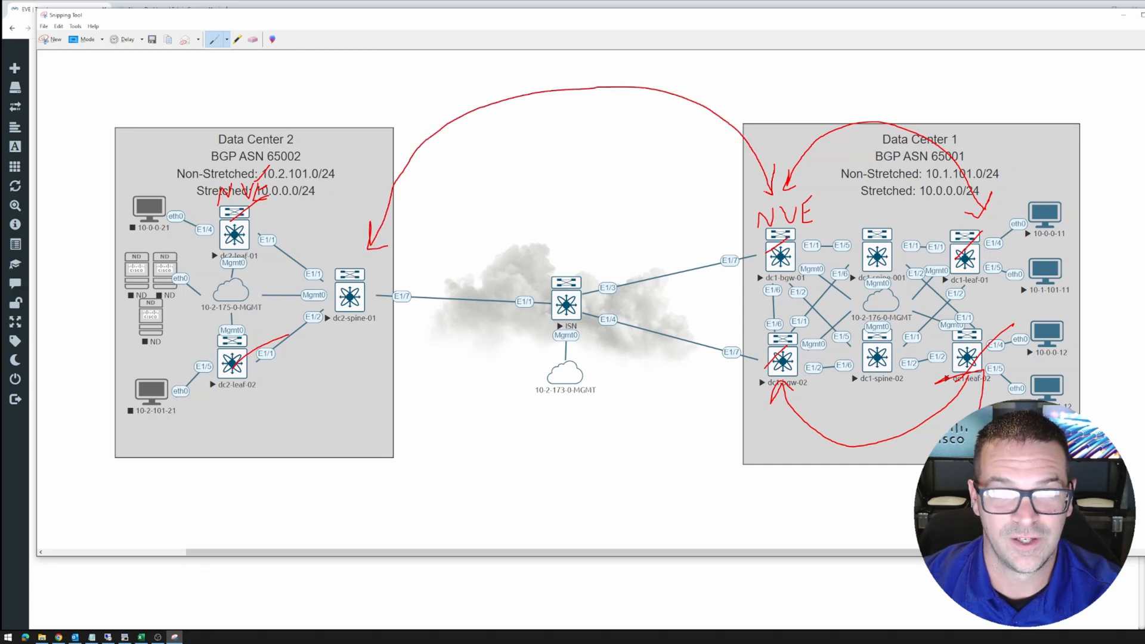
mouse_move(754, 384)
mouse_down()
mouse_move(501, 444)
mouse_move(362, 326)
mouse_move(380, 335)
mouse_up()
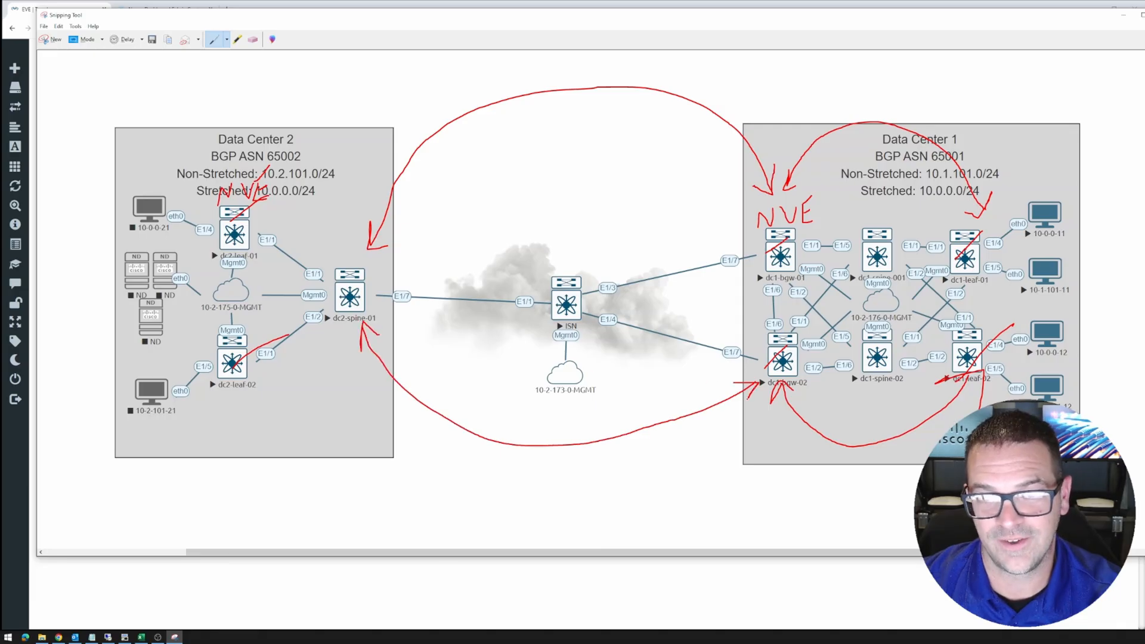
mouse_move(361, 243)
mouse_down()
mouse_move(316, 131)
mouse_move(266, 170)
mouse_move(292, 177)
mouse_up()
drag(342, 234, 357, 247)
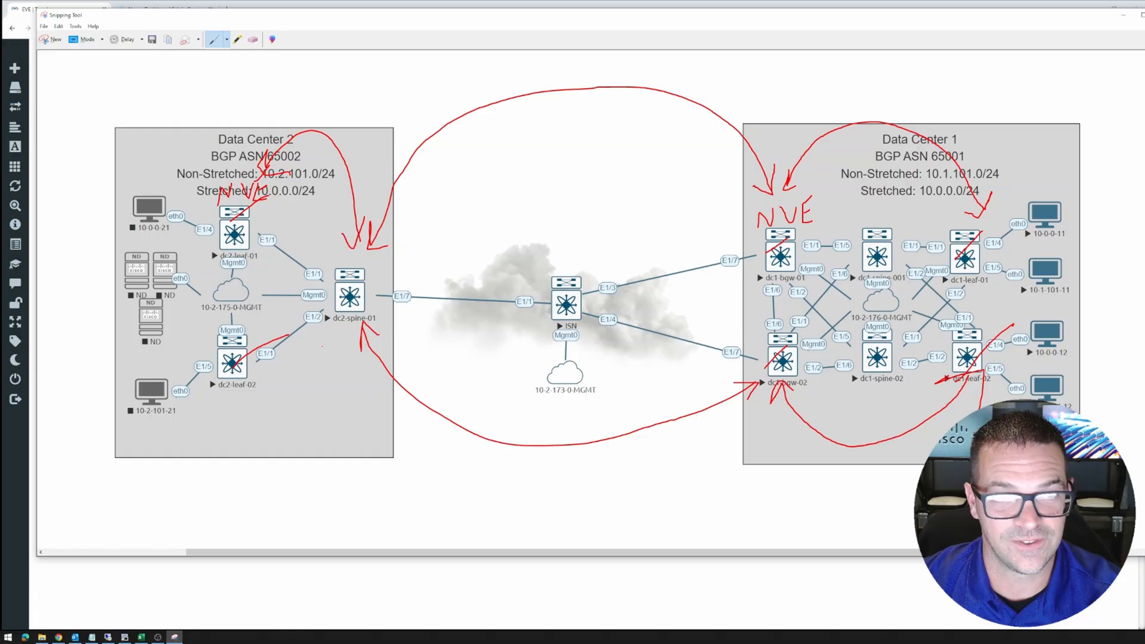
mouse_move(334, 326)
mouse_down()
mouse_move(343, 352)
mouse_move(216, 401)
mouse_move(234, 387)
mouse_up()
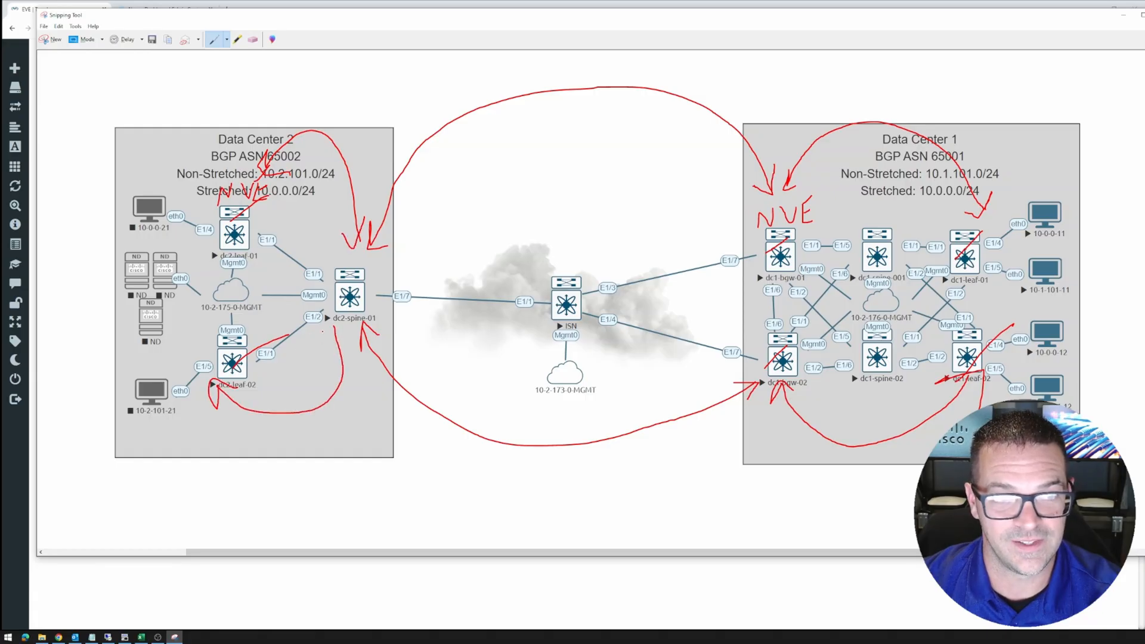
drag(317, 345, 345, 336)
Write numbers 1, 2 and 3 across the sketch and tick the 10-0-0-11 and 10-0-0-21 PCs
drag(292, 91, 297, 112)
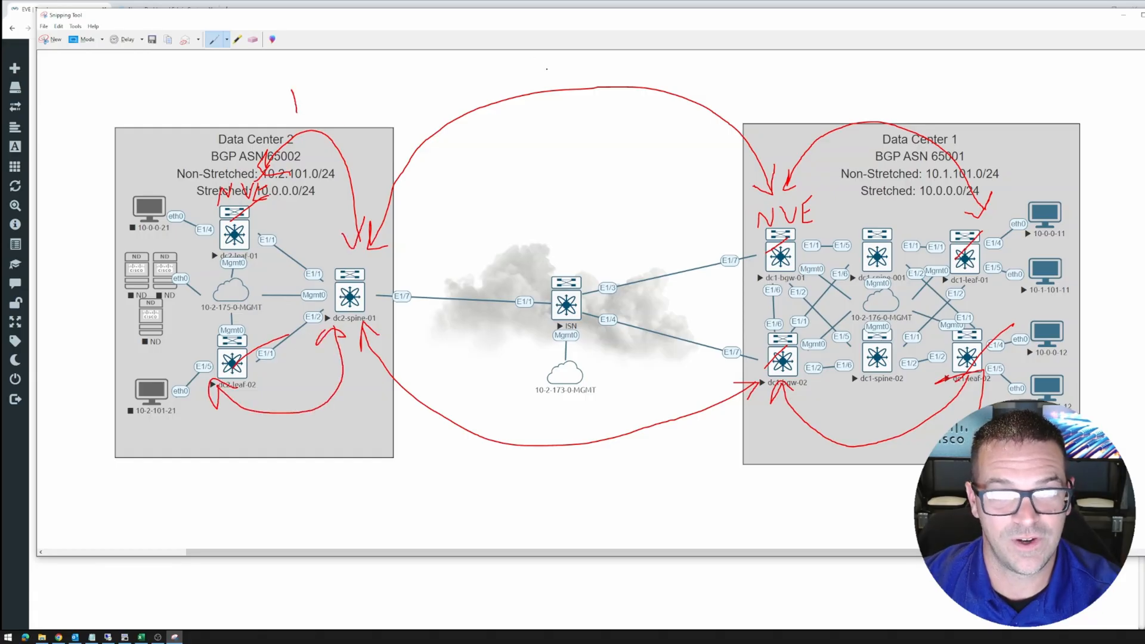
drag(555, 62, 573, 85)
drag(852, 87, 868, 111)
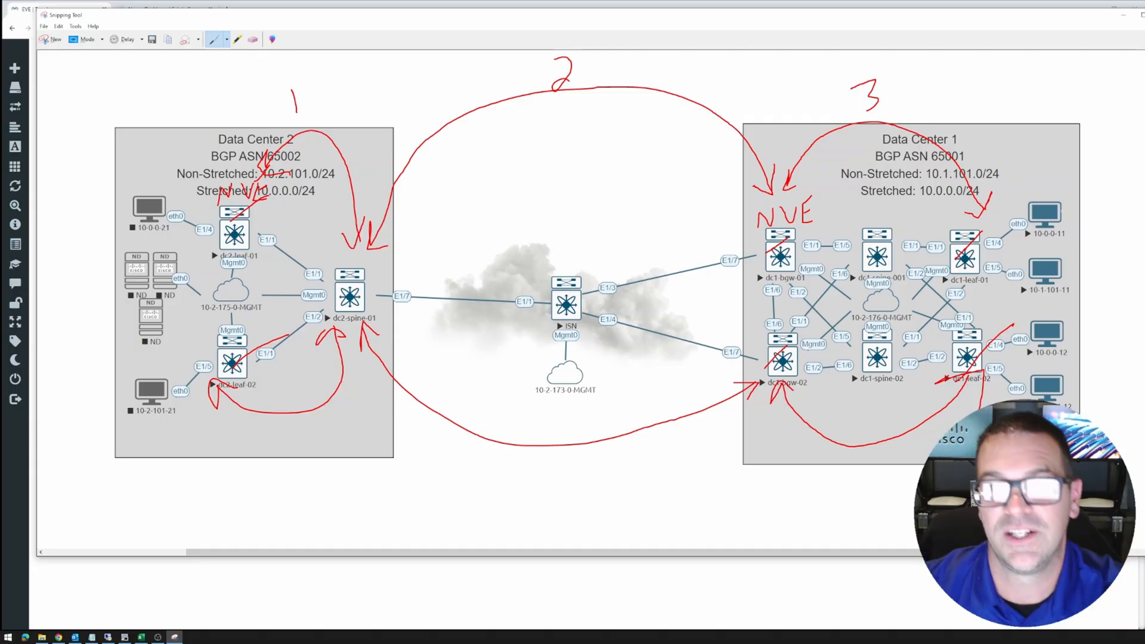
drag(1029, 229, 1096, 150)
drag(117, 225, 169, 167)
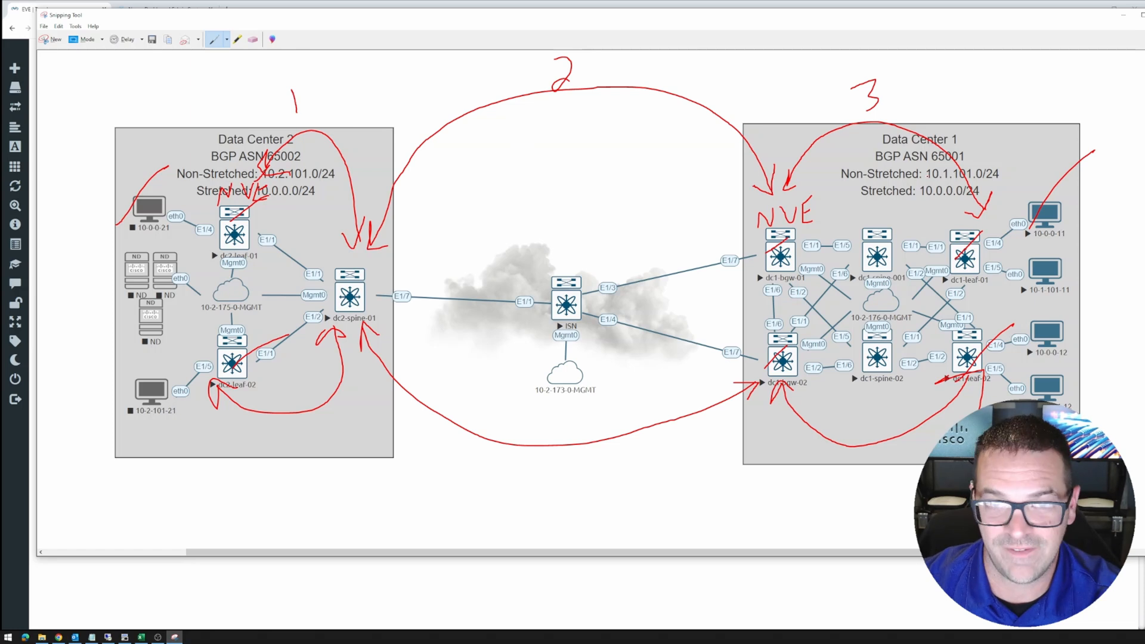
Highlight the dc1-bgw-01, dc1-bgw-02 and dc2-spine-01 switch names in the deploy preview
click(1124, 16)
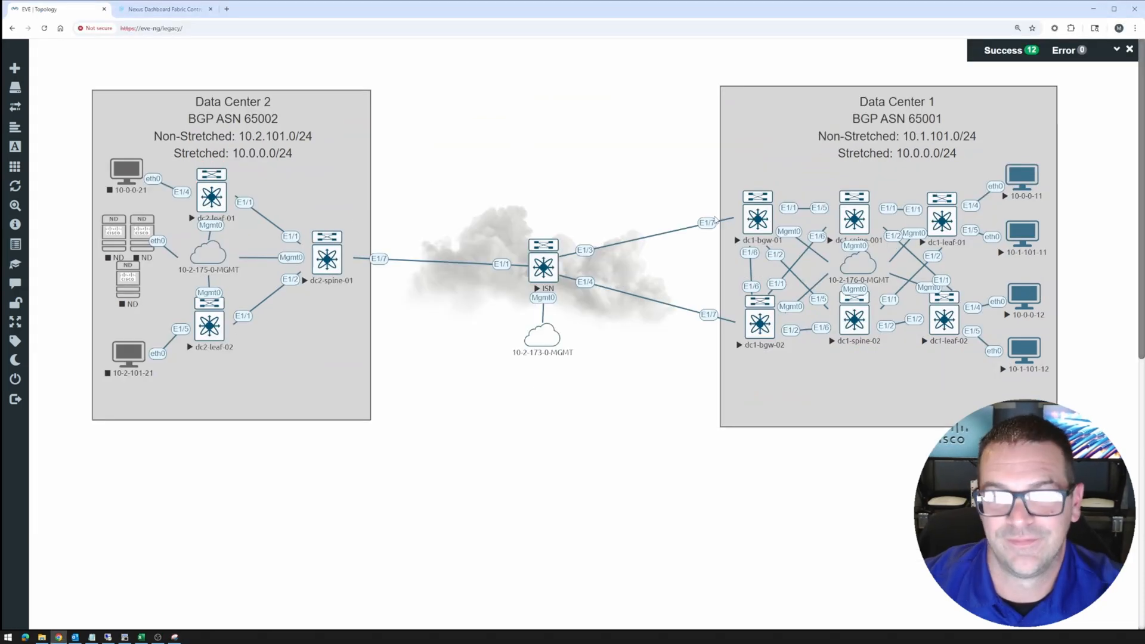
click(164, 9)
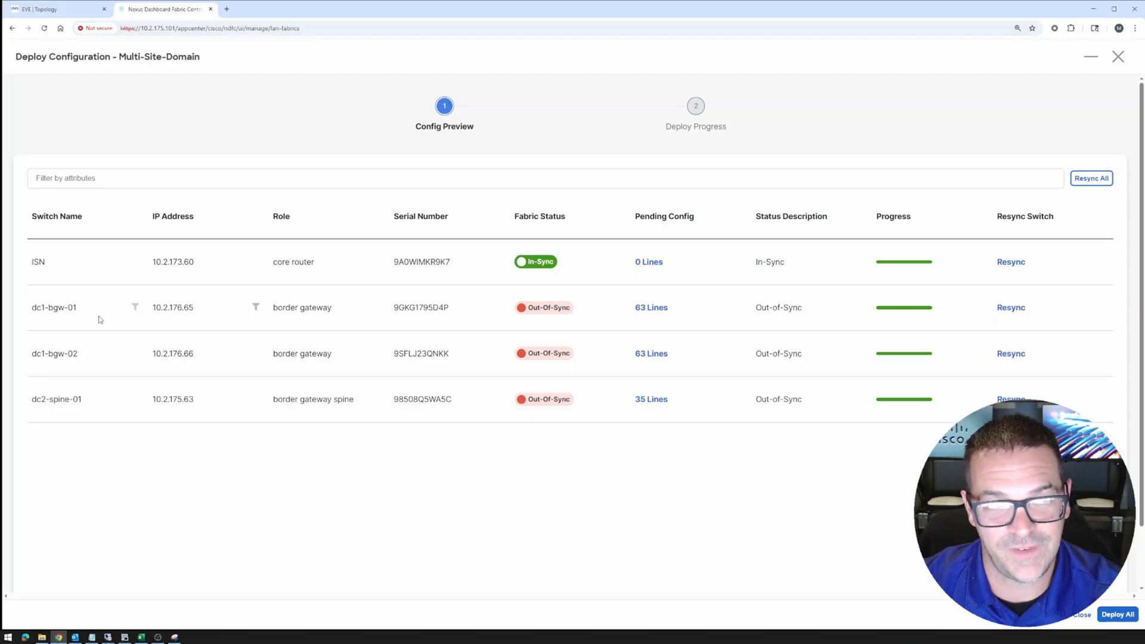
drag(31, 307, 77, 308)
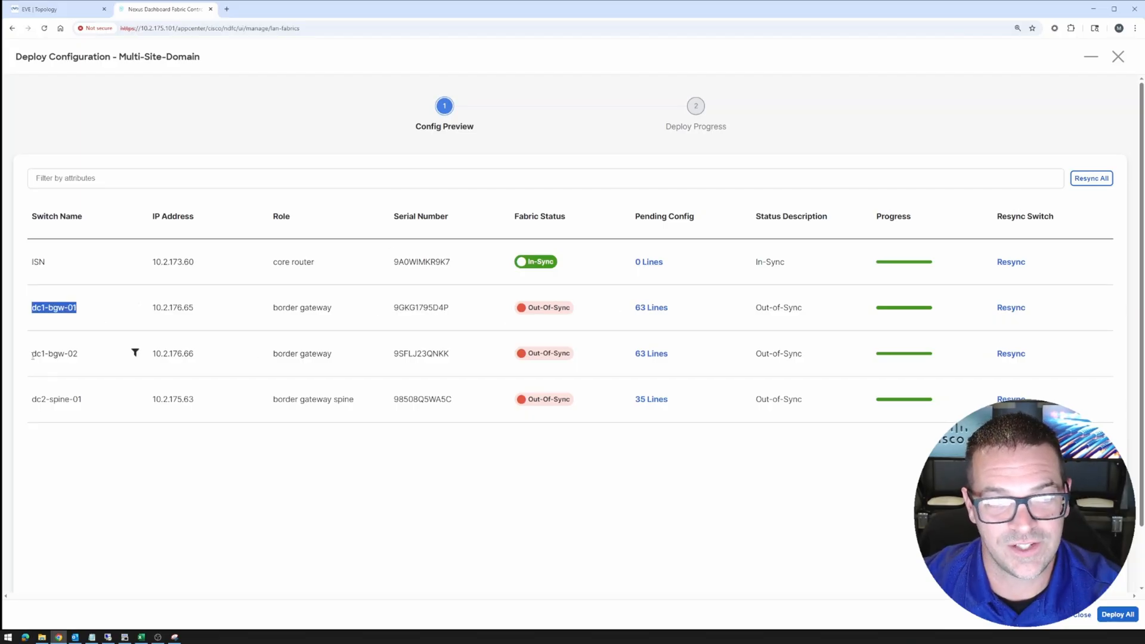
drag(32, 354, 78, 354)
drag(31, 399, 82, 400)
Circle dc2-spine-01 and both dc1 border gateways in red on the topology sketch
click(60, 10)
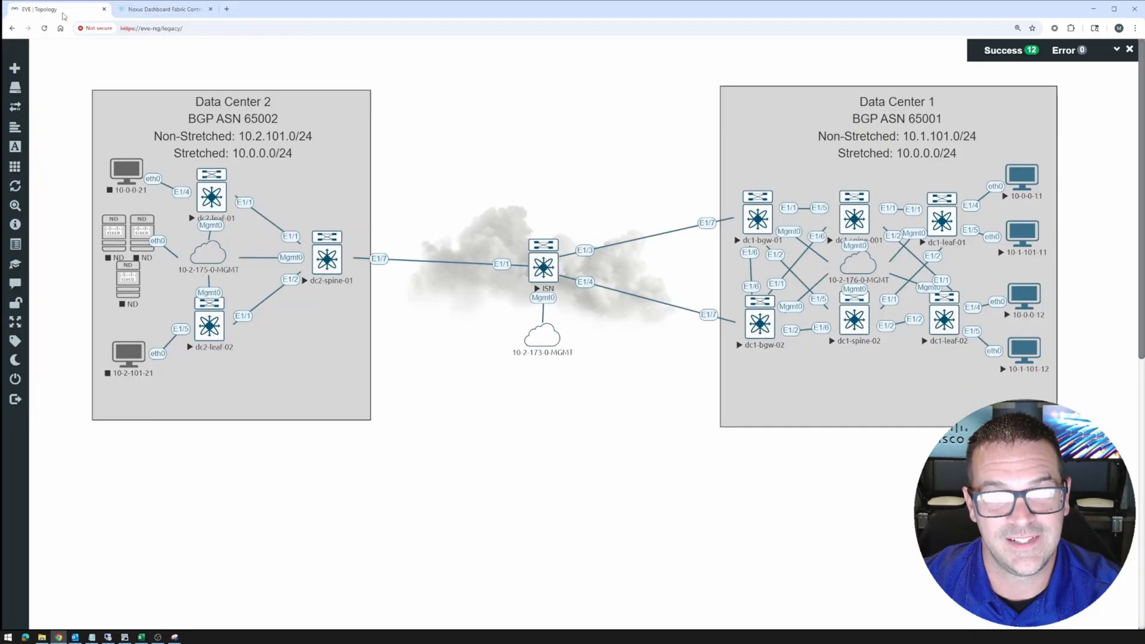
click(174, 638)
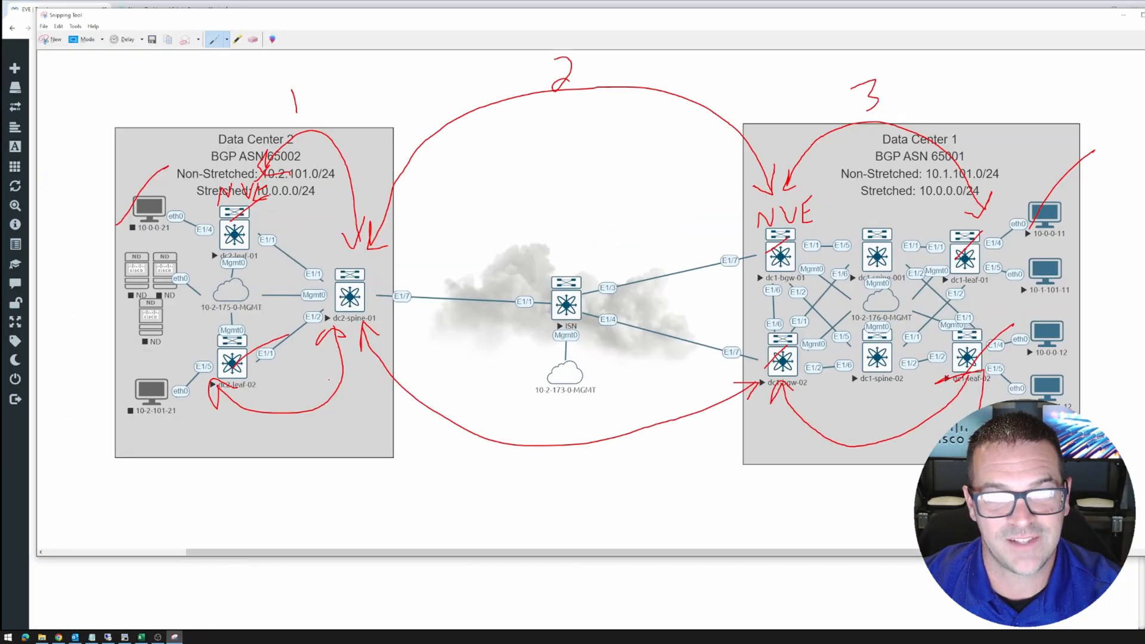
drag(313, 271, 349, 257)
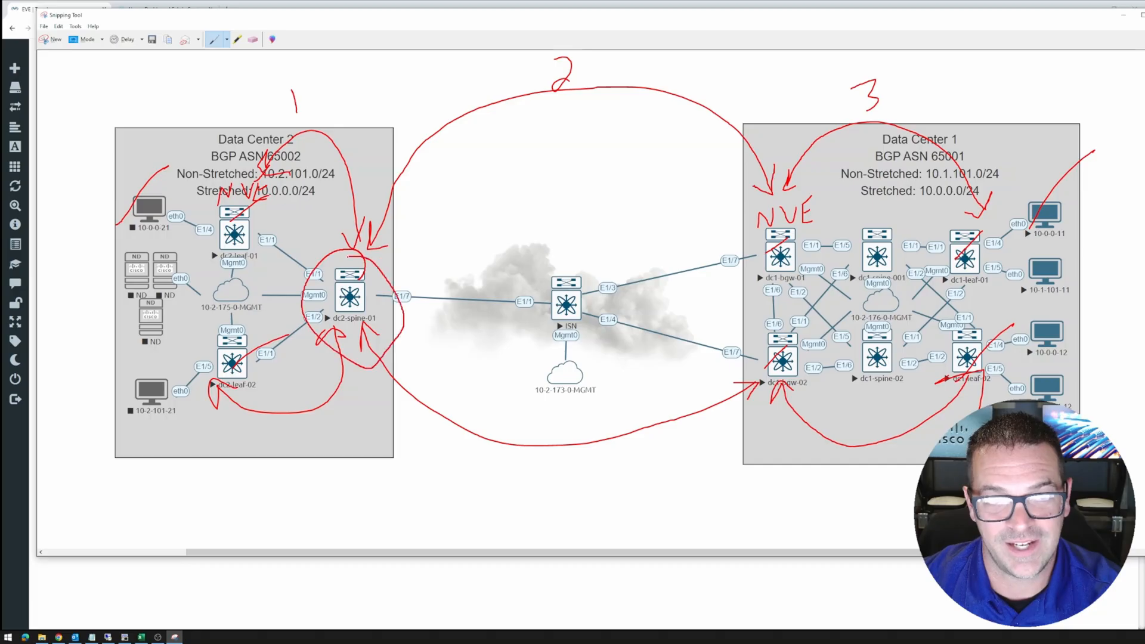
mouse_move(826, 215)
mouse_down()
mouse_move(743, 280)
mouse_move(826, 262)
mouse_move(830, 334)
mouse_up()
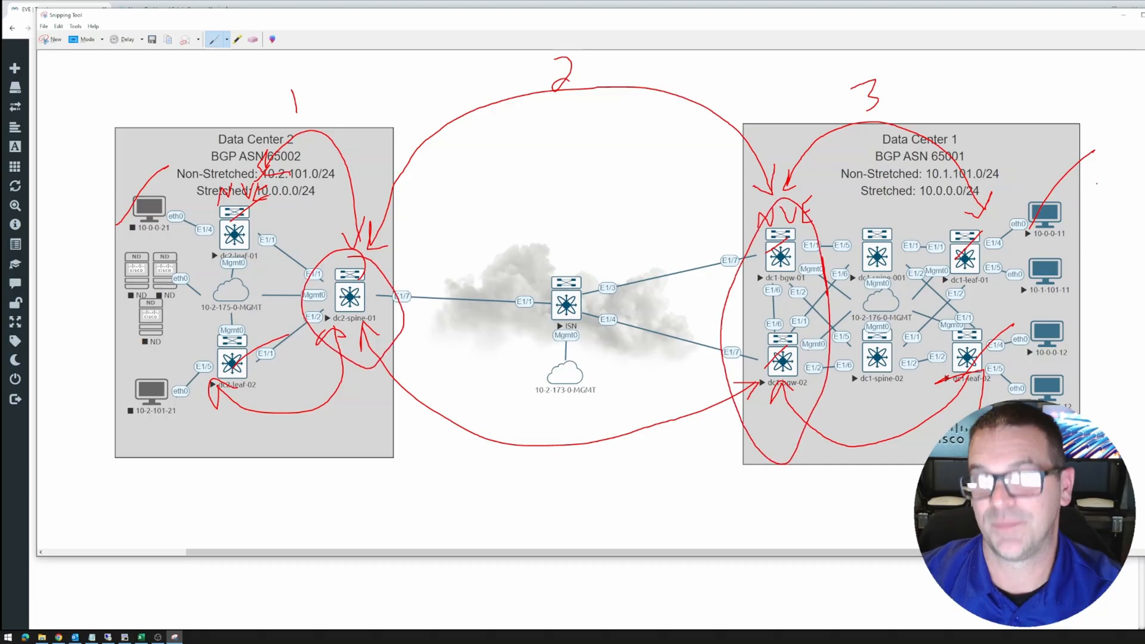
click(1124, 15)
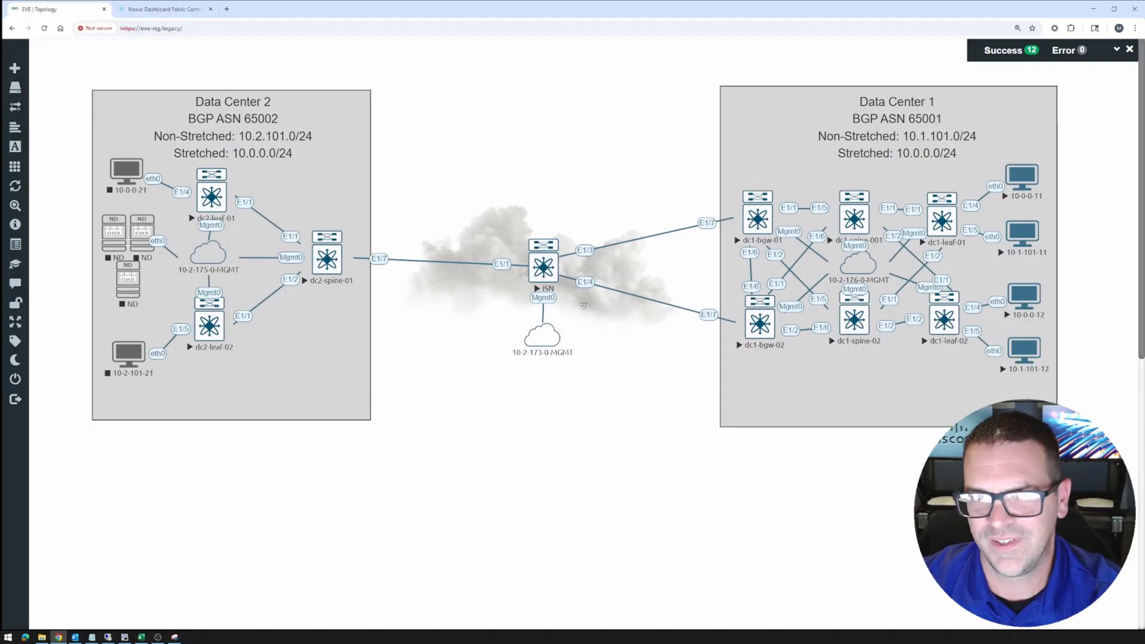
click(161, 9)
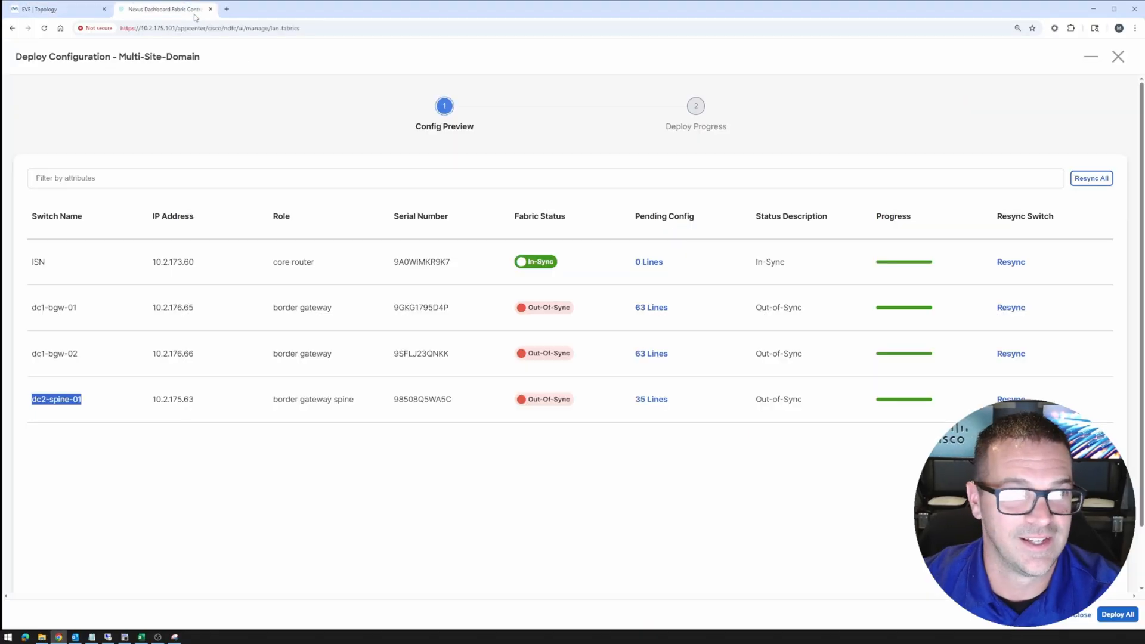
Open dc1-bgw-01's 63 pending lines and highlight multisite 65001, router bgp, and neighbor 10.2.255.3 remote-as 65002
click(652, 308)
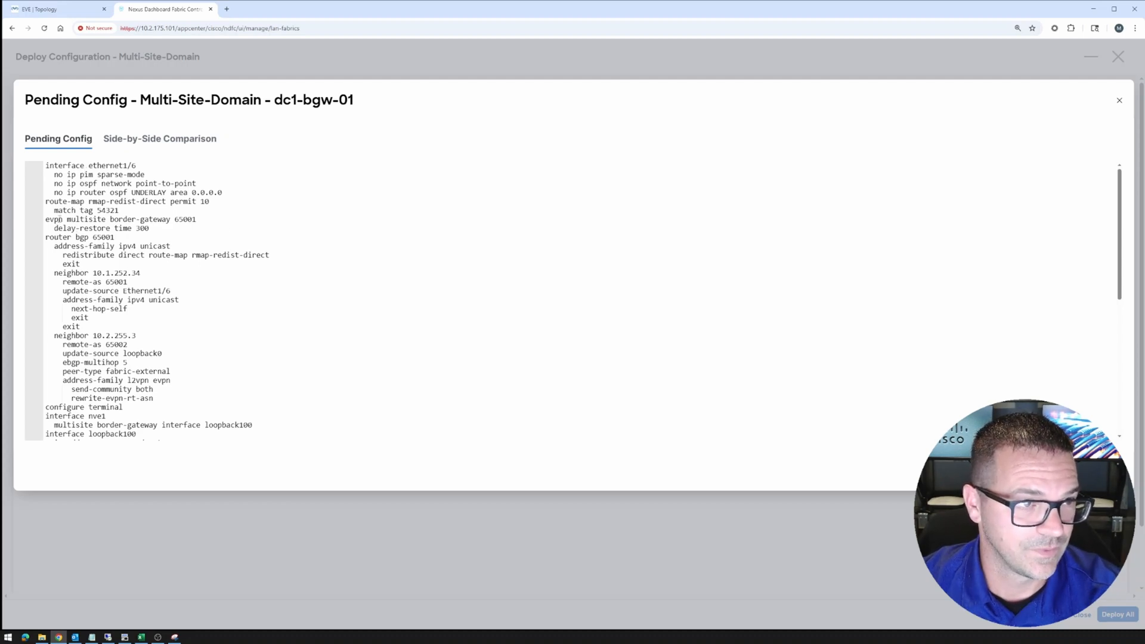
drag(60, 220, 194, 221)
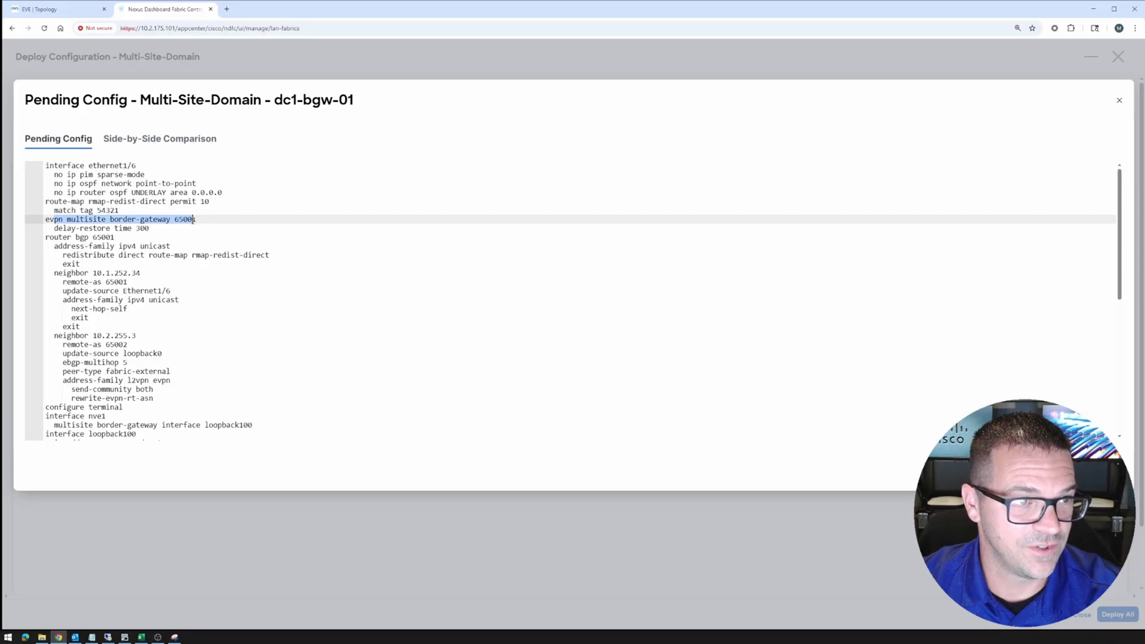
drag(64, 238, 115, 238)
drag(63, 266, 147, 276)
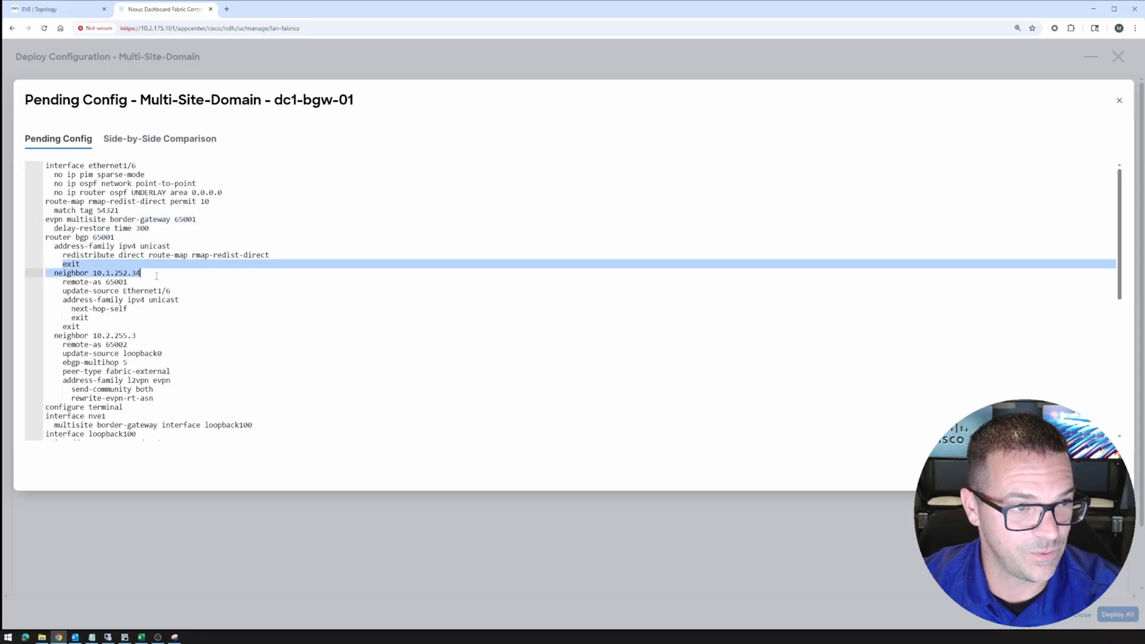
click(55, 336)
drag(152, 367, 167, 379)
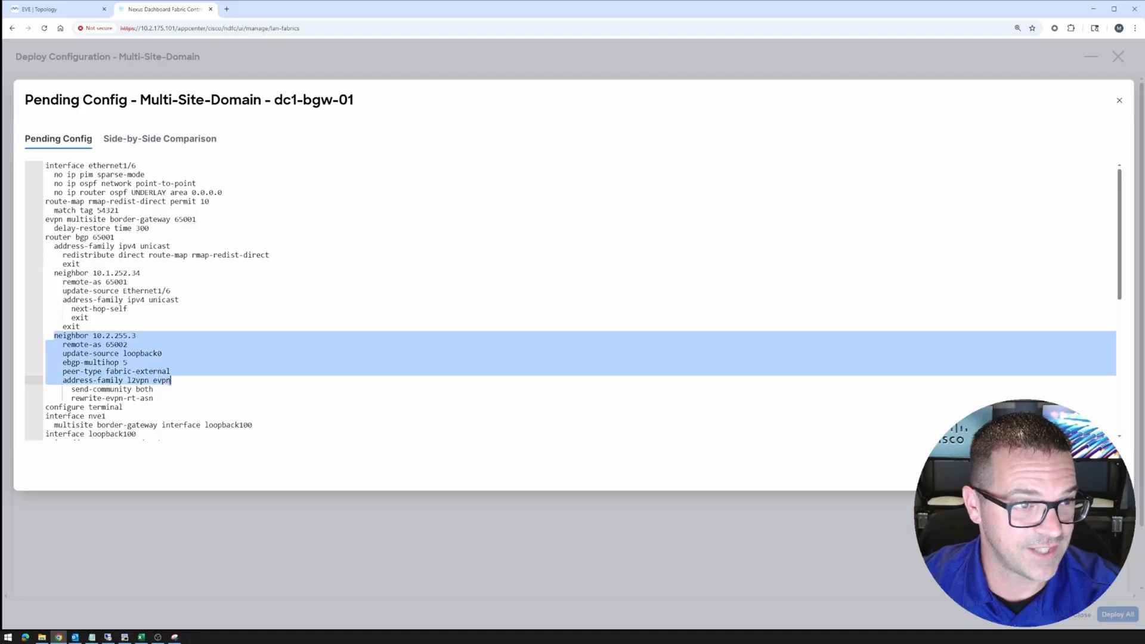
drag(62, 345, 139, 347)
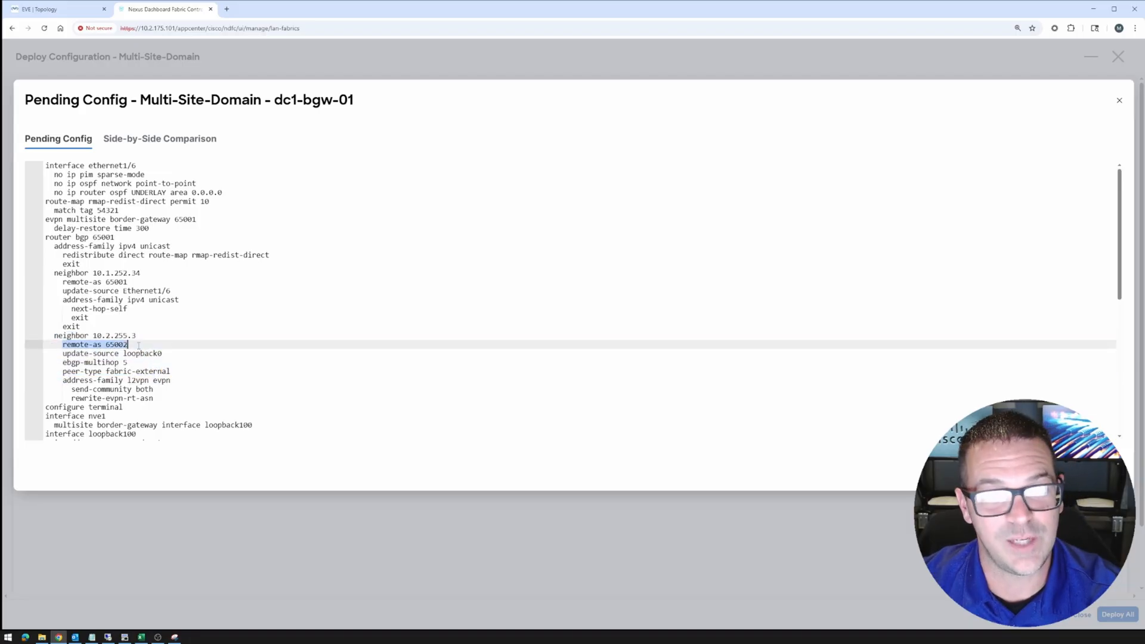
drag(55, 362, 126, 362)
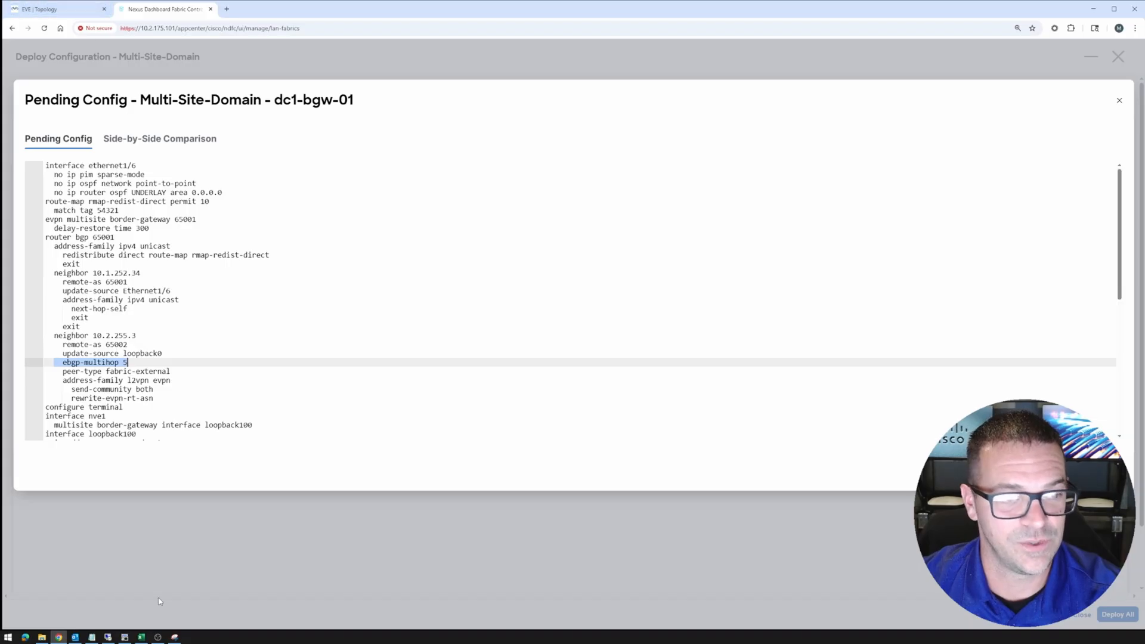
Draw a red arrow at dc1-bgw-01, strokes at dc2-spine-01, and lines across the ISN gap
click(175, 636)
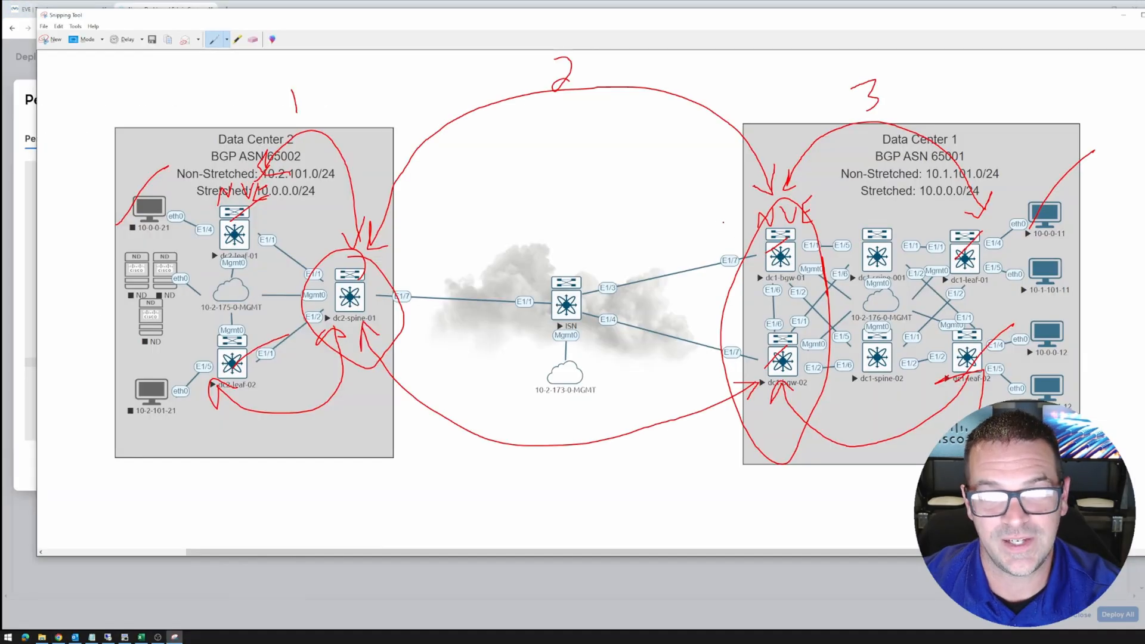
drag(695, 201, 744, 245)
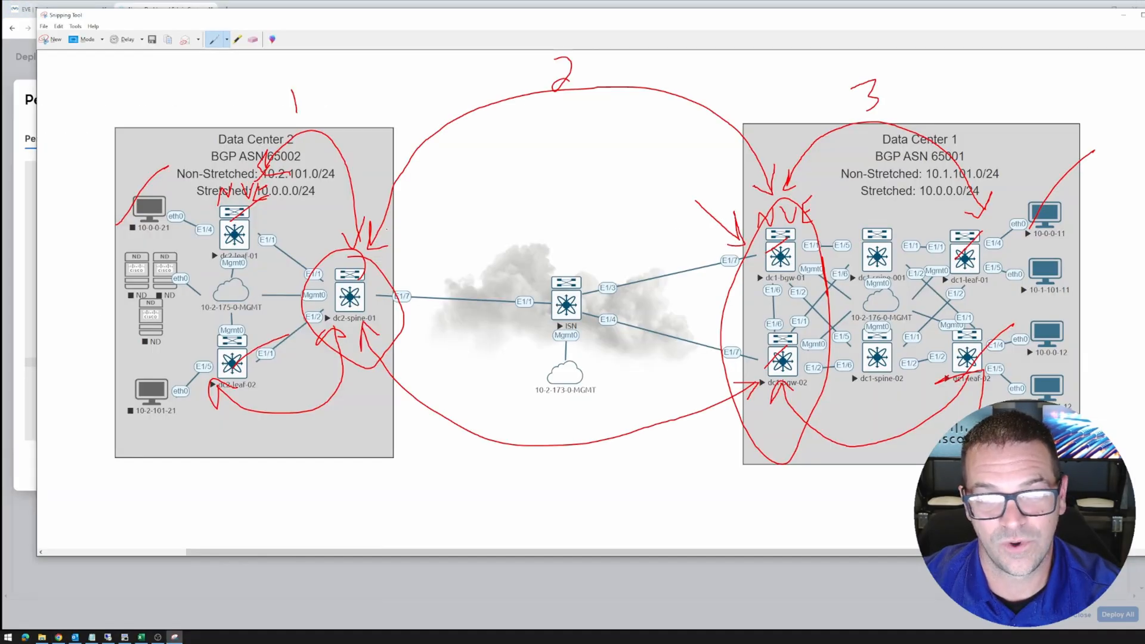
mouse_move(389, 234)
mouse_down()
mouse_move(372, 255)
mouse_move(405, 251)
mouse_up()
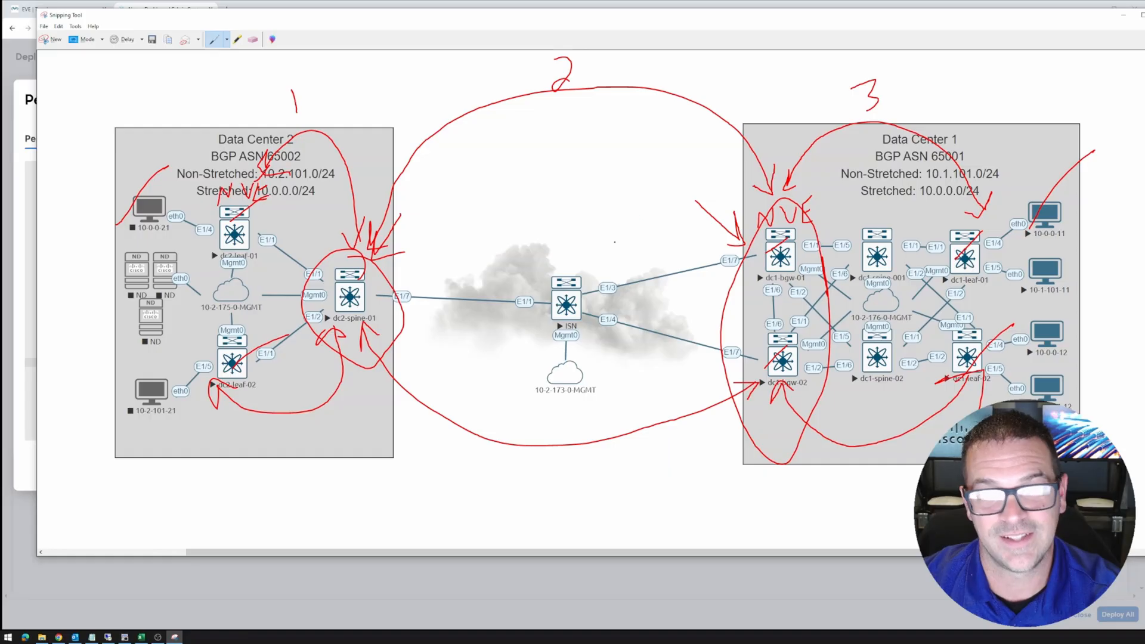
mouse_move(482, 239)
mouse_down()
mouse_move(457, 227)
mouse_move(680, 199)
mouse_up()
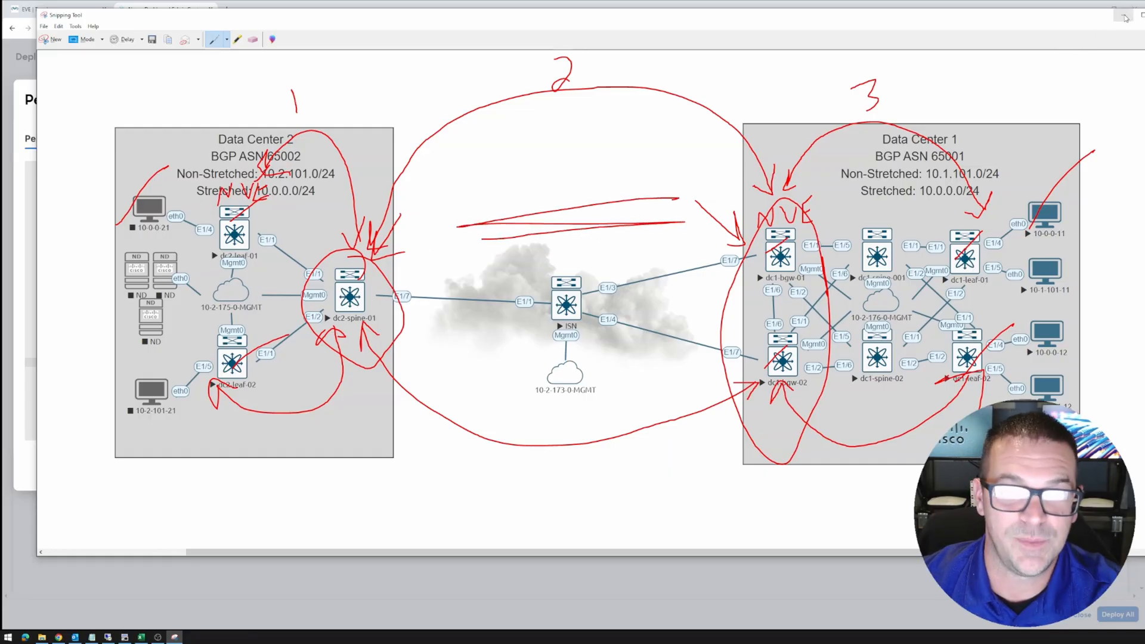
click(1126, 17)
Highlight the loopback100 border-gateway, fabric-tracking and dci-tracking lines, then close dc1-bgw-01's pending config
scroll(133, 342, down, 3)
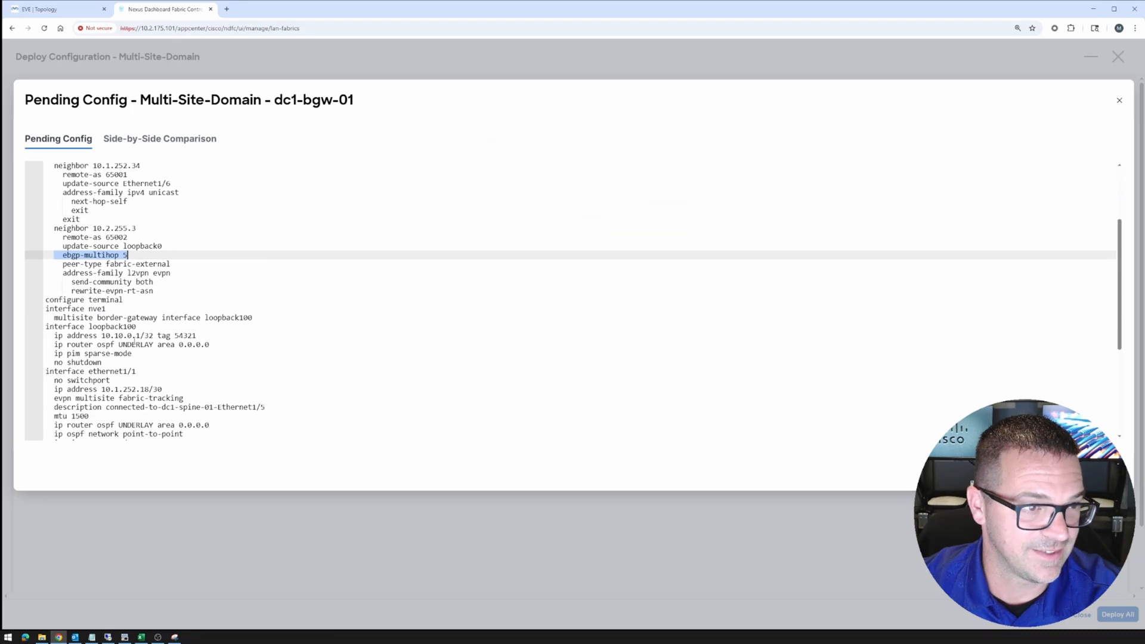
scroll(77, 335, down, 2)
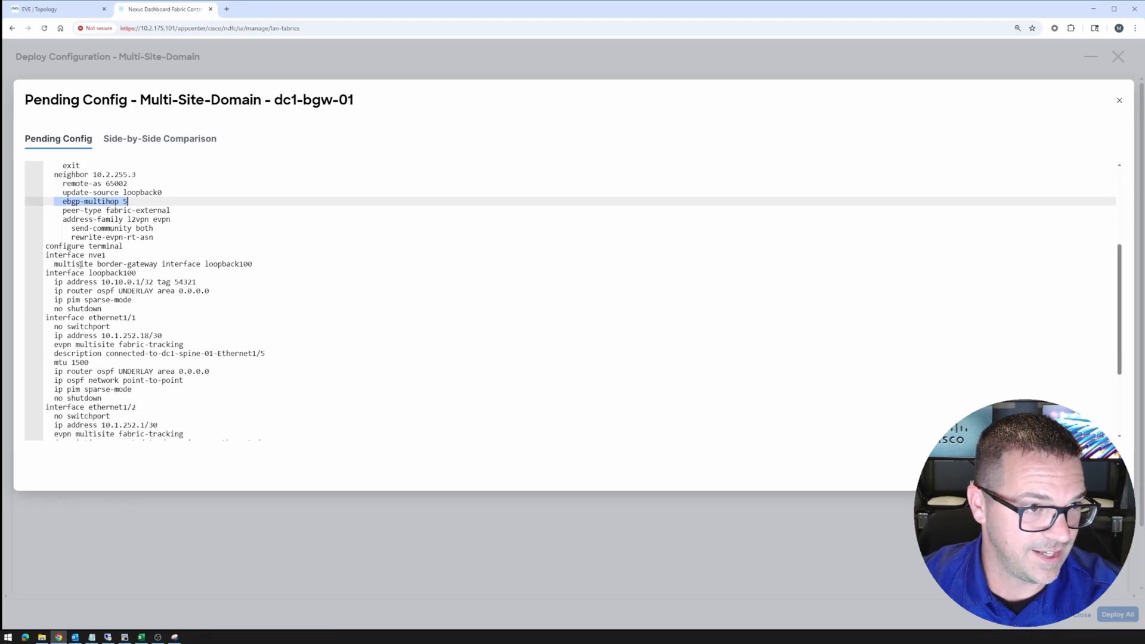
drag(46, 256, 244, 264)
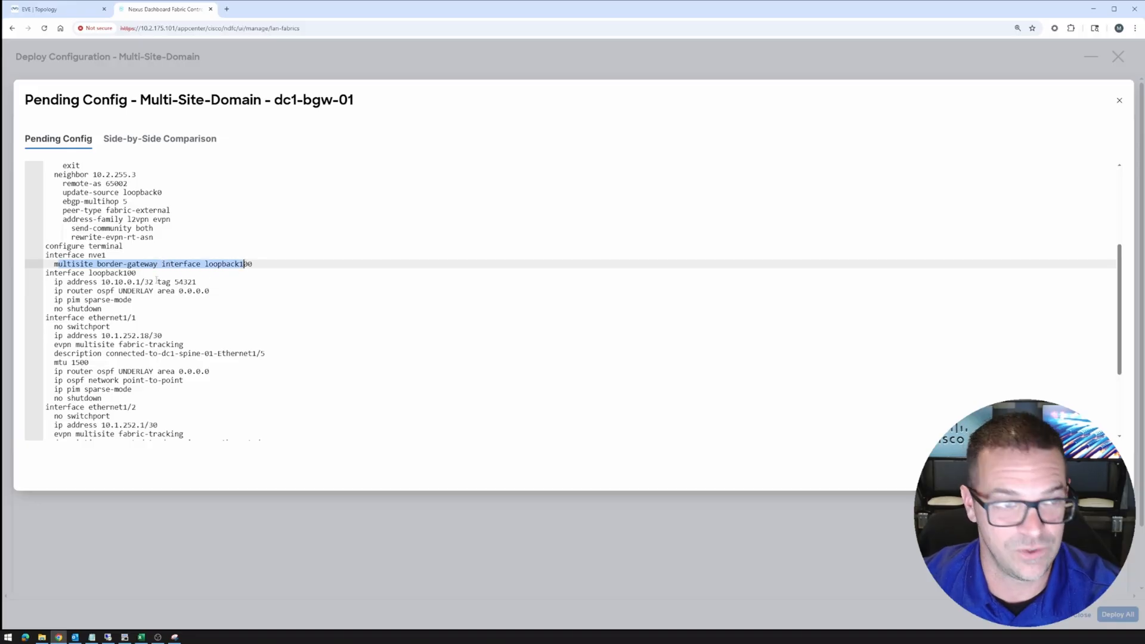
scroll(127, 318, down, 2)
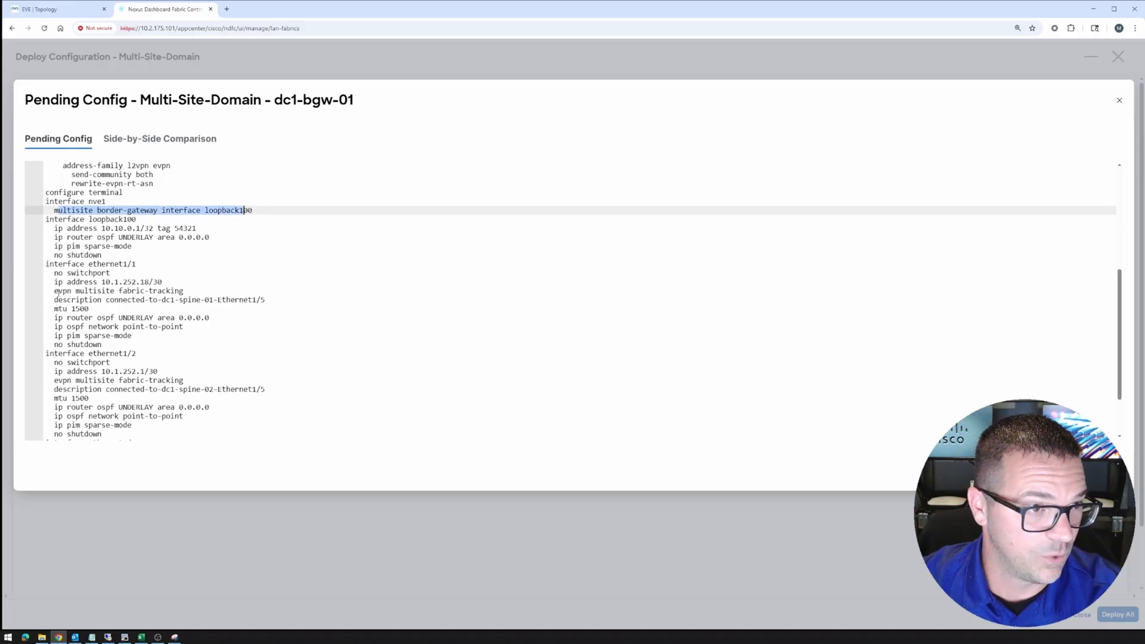
drag(57, 291, 185, 291)
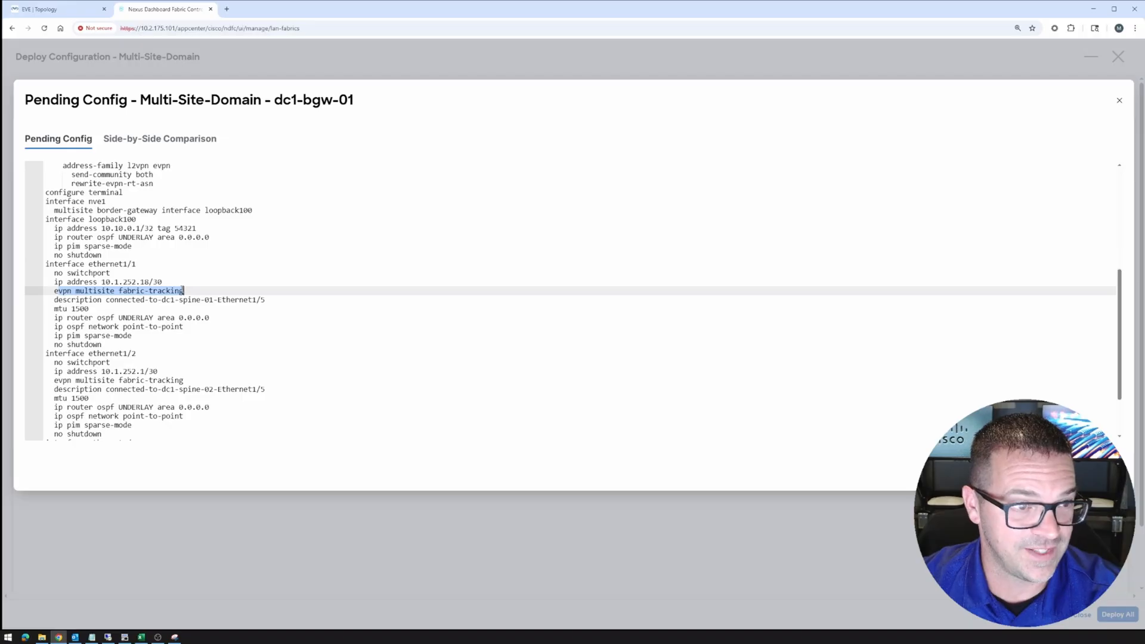
scroll(184, 290, down, 3)
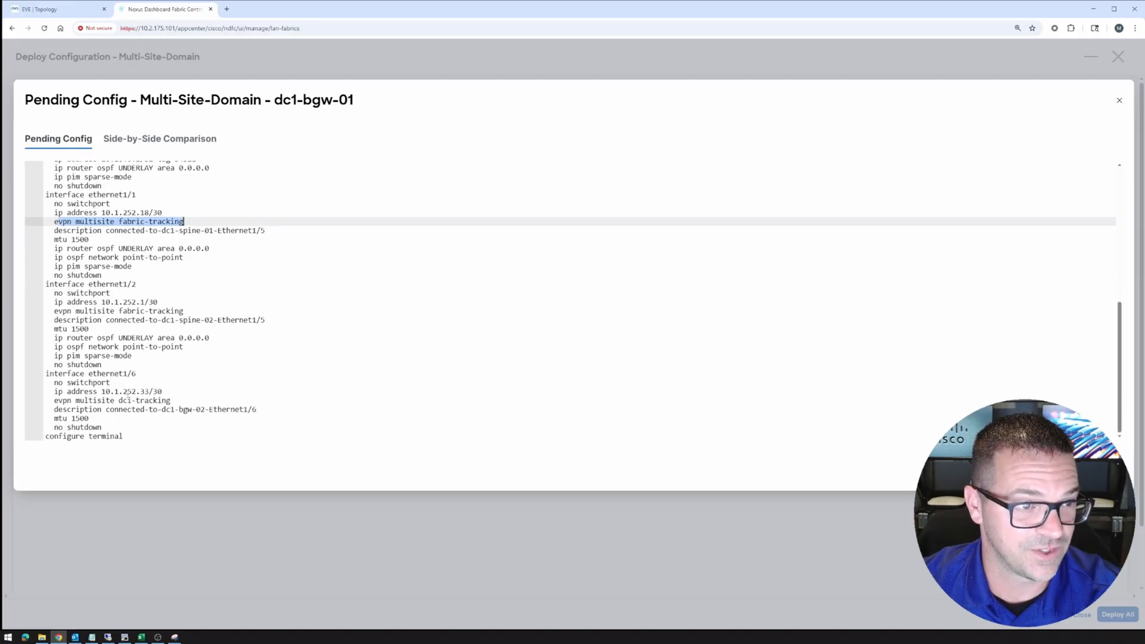
drag(54, 400, 175, 401)
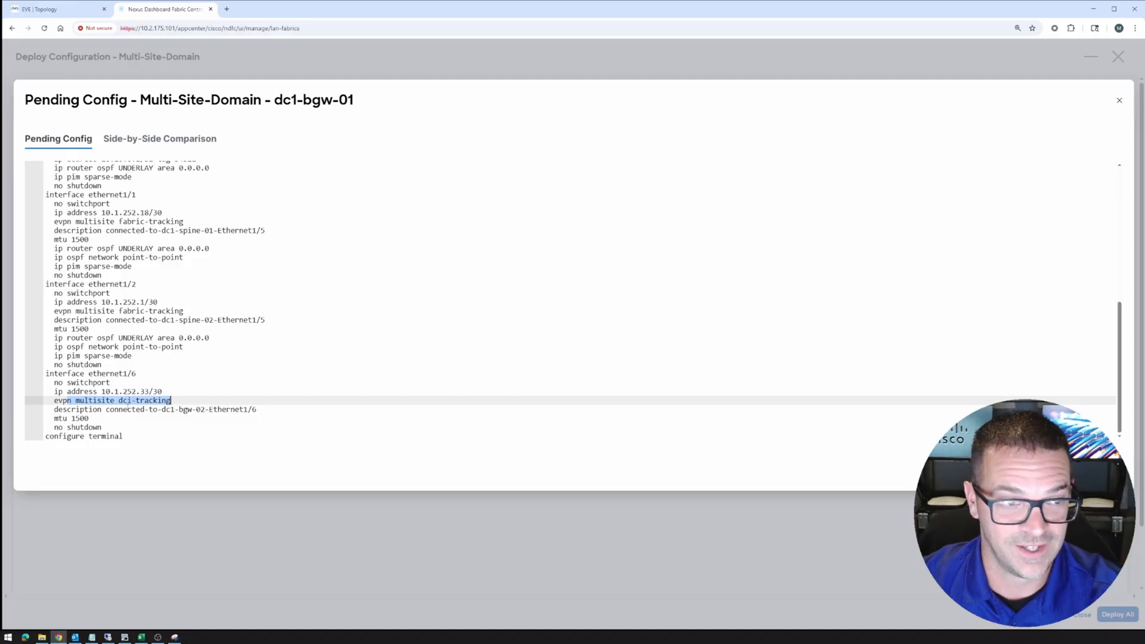
drag(184, 310, 45, 311)
drag(54, 221, 187, 221)
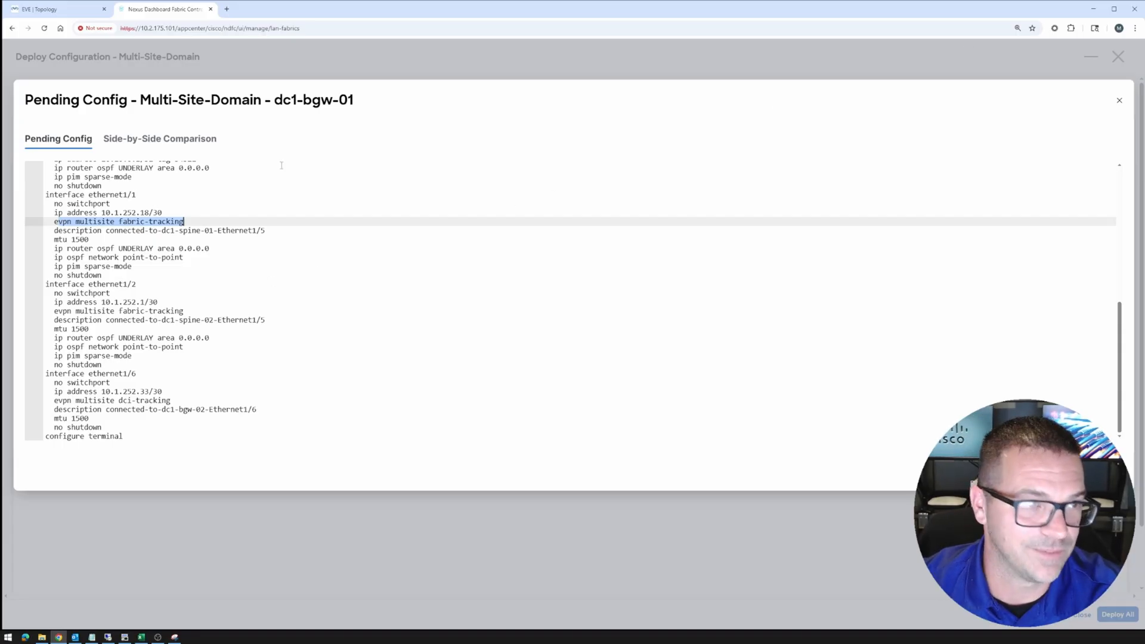
key(Escape)
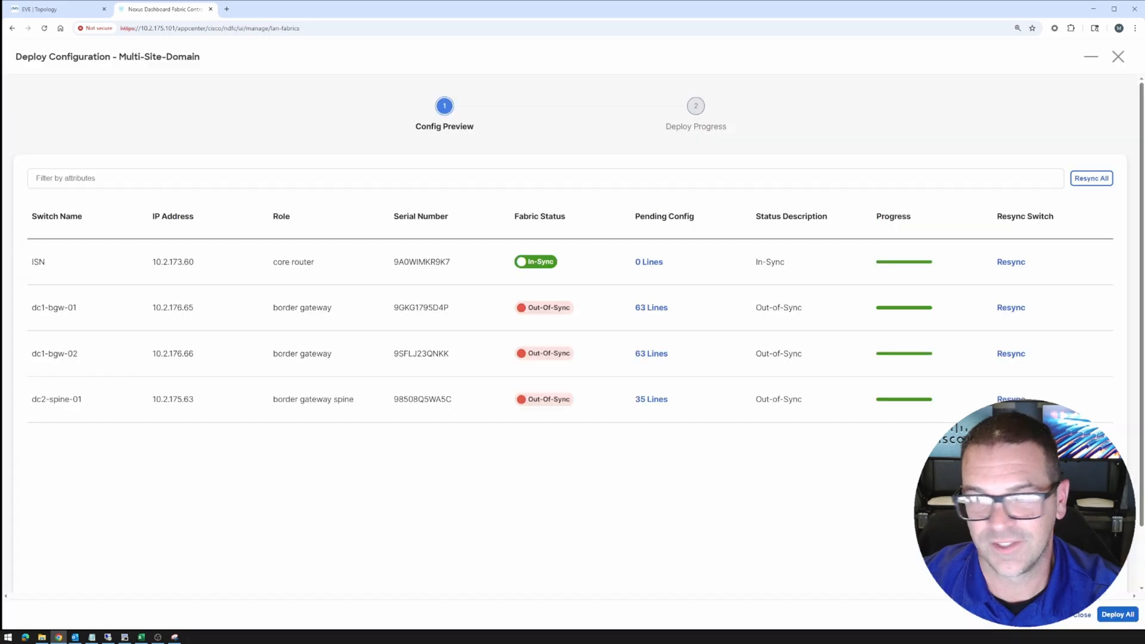
Deploy all pending config to dc1-bgw-01, dc1-bgw-02 and dc2-spine-01, then return to Fabrics
click(1118, 616)
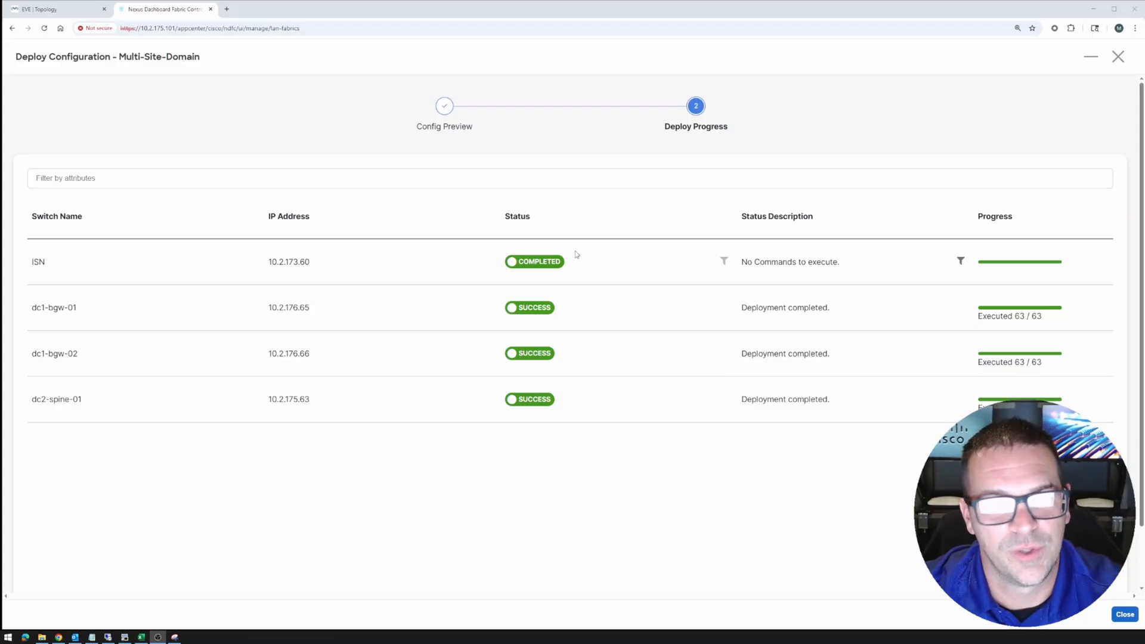
click(1125, 615)
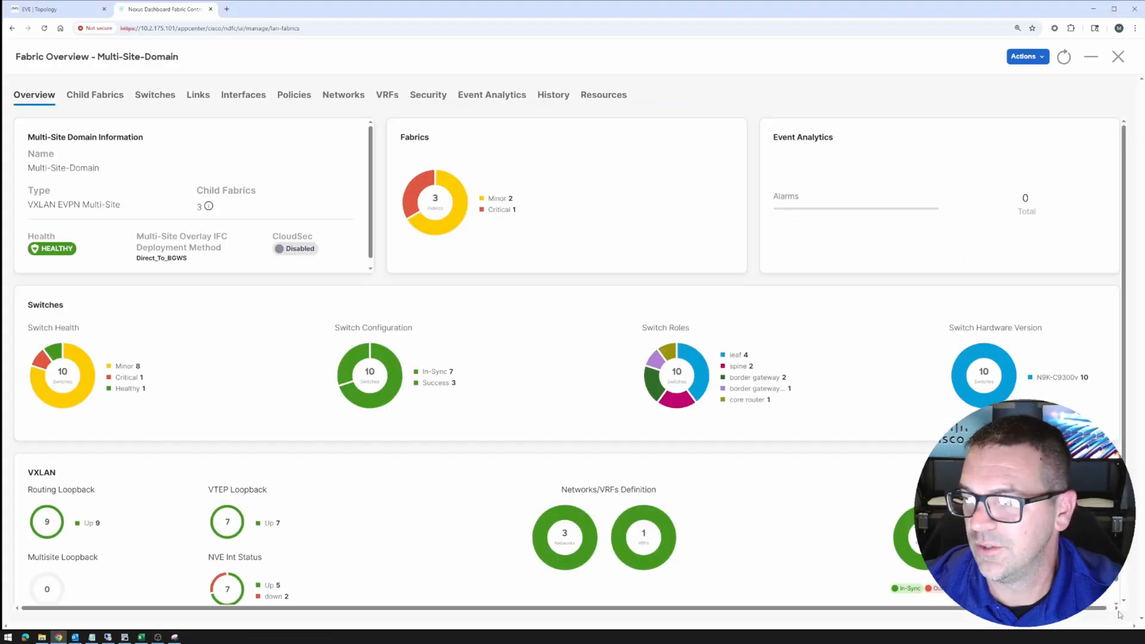
click(1118, 56)
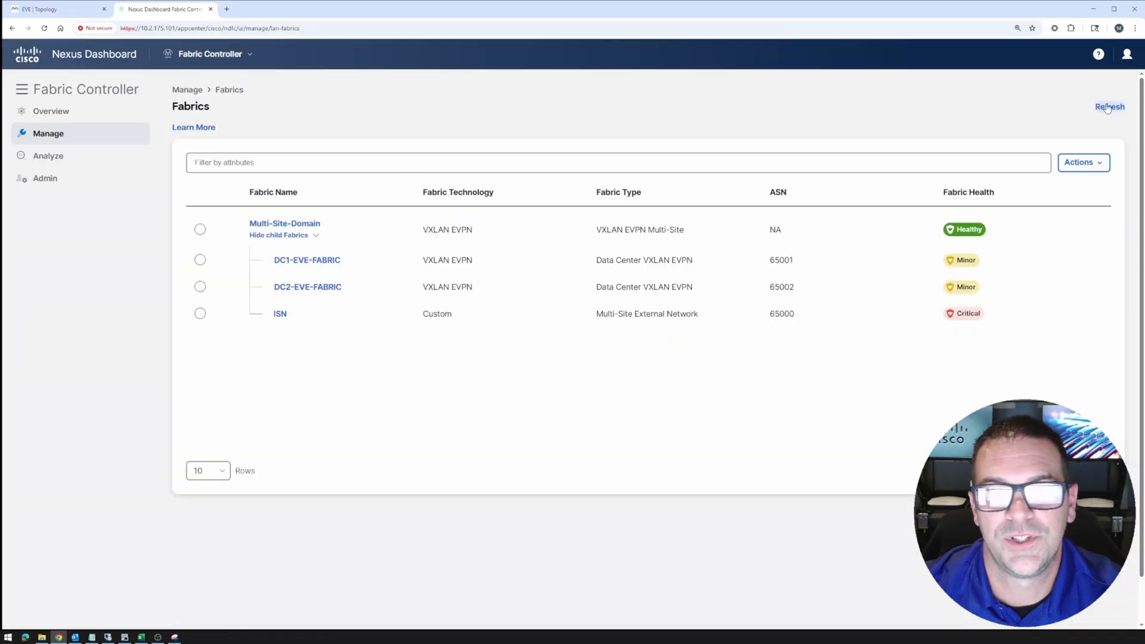
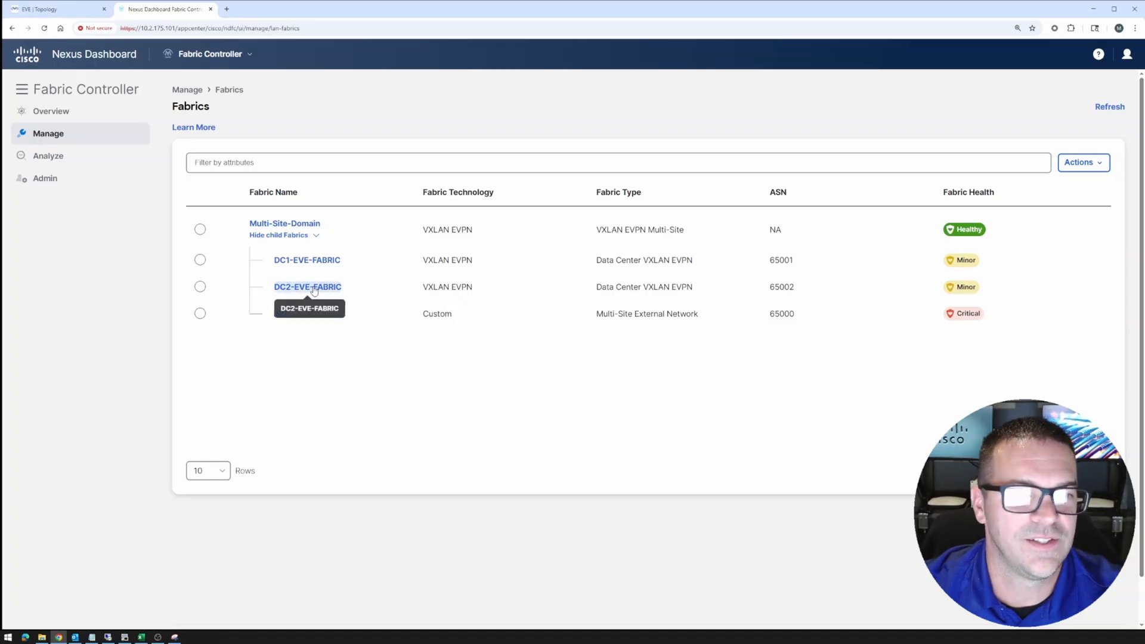
Open DC2-EVE-FABRIC, check its TENANT-1 VRF and three networks, then view the lab topology
click(314, 288)
click(405, 99)
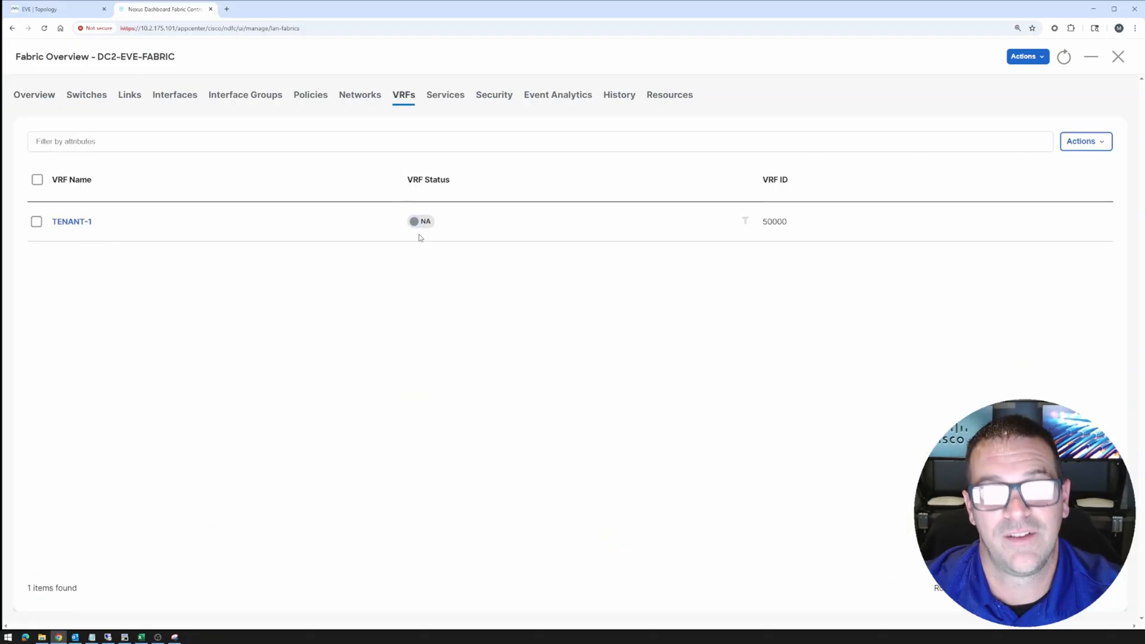
click(353, 98)
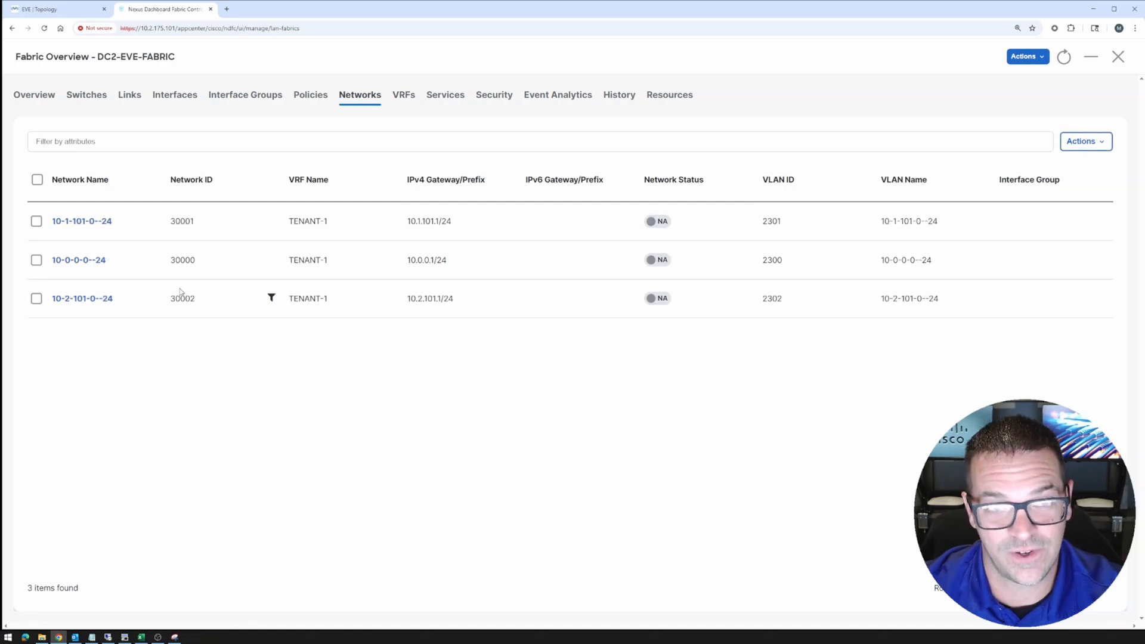
click(397, 98)
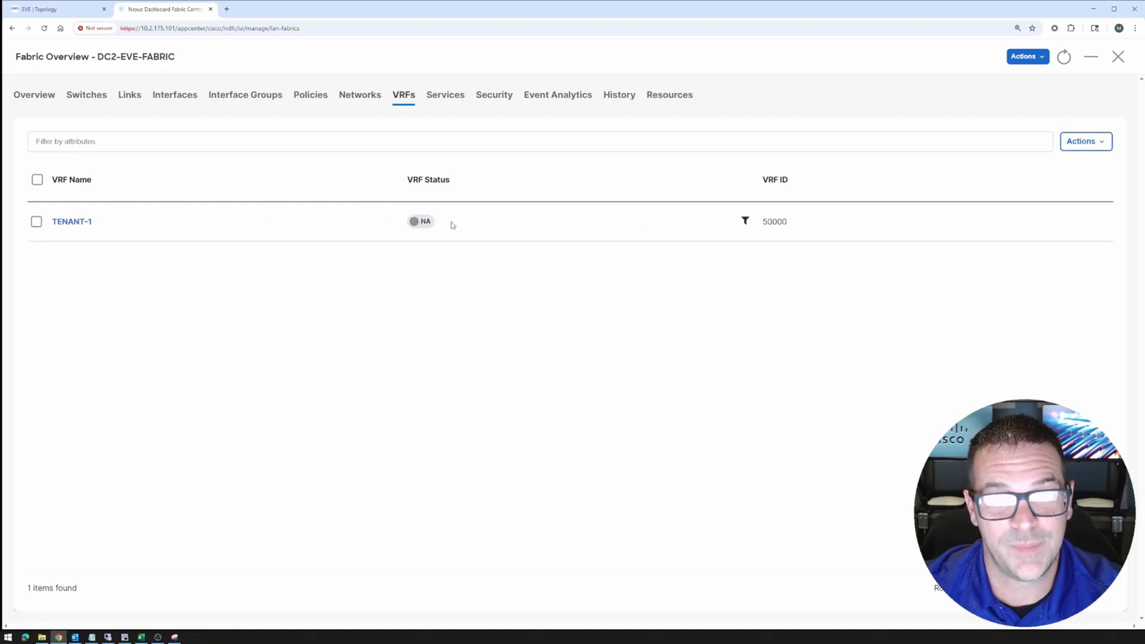
click(364, 103)
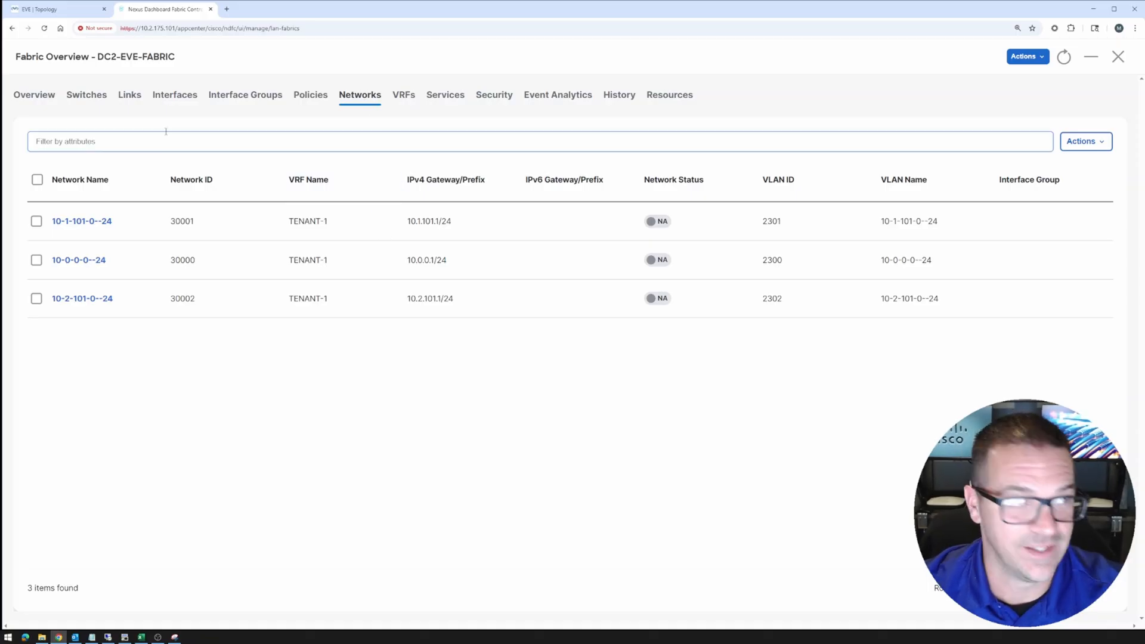
click(59, 9)
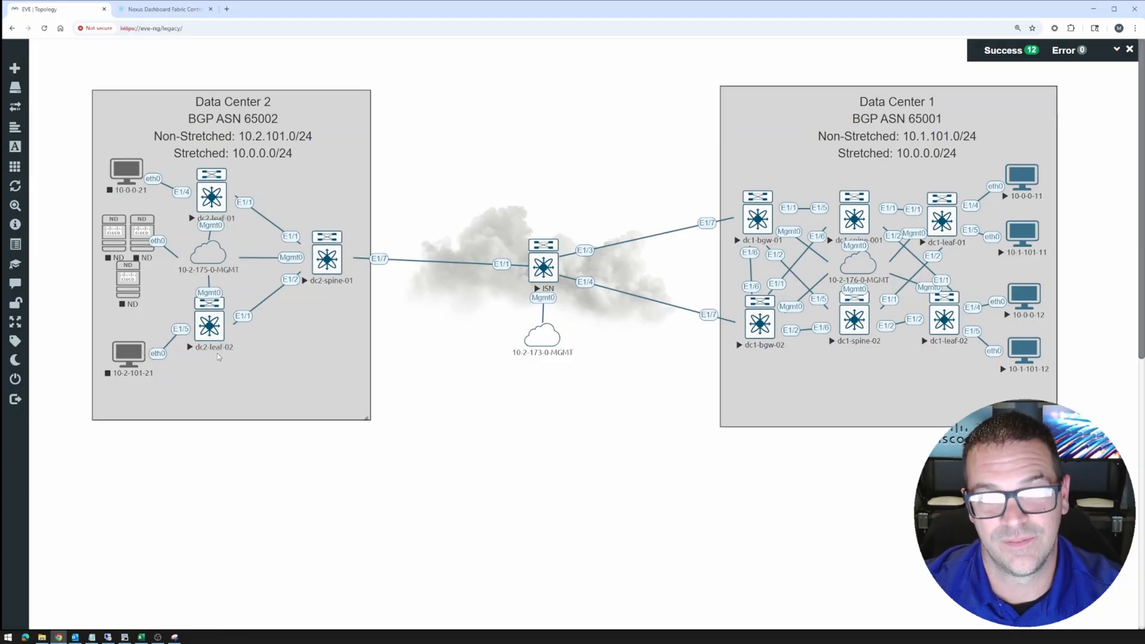
Open network 10-0-0-0--24's Network Attachments in DC2-EVE-FABRIC
click(198, 10)
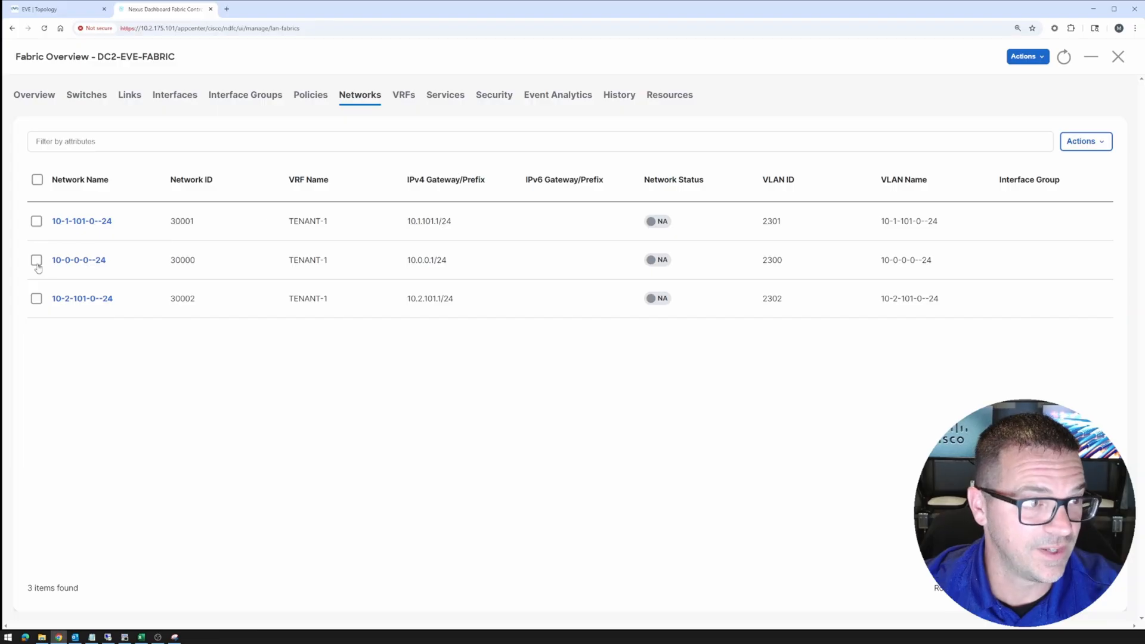
triple_click(66, 266)
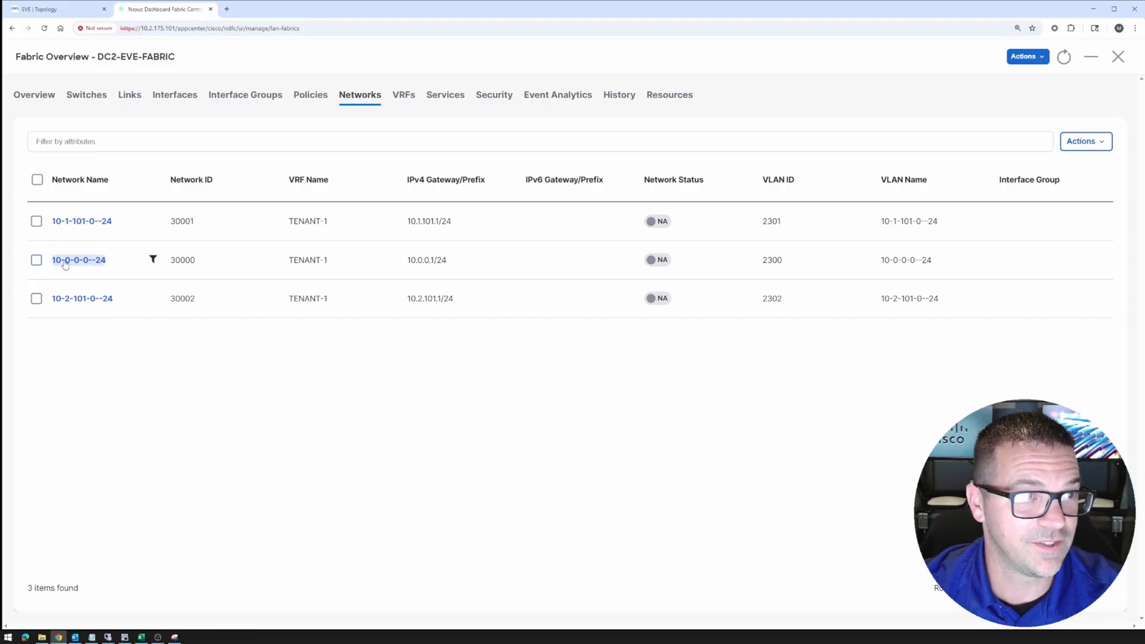
click(66, 263)
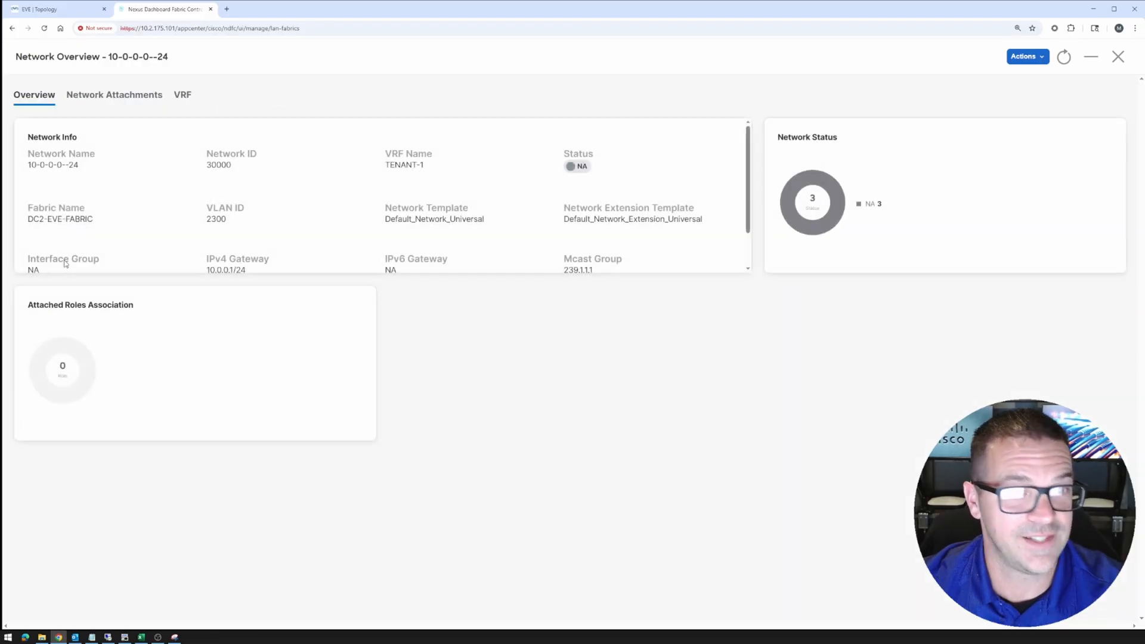
click(127, 98)
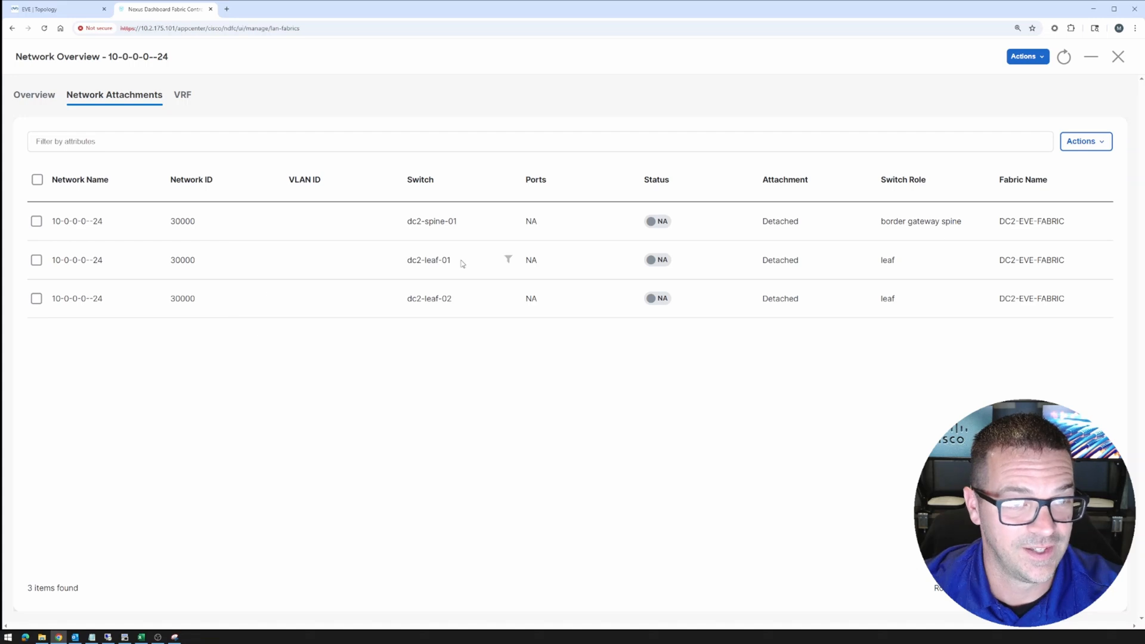
Select the dc2-leaf-01, dc2-leaf-02 and dc2-spine-01 attachment rows, checking the topology
click(36, 261)
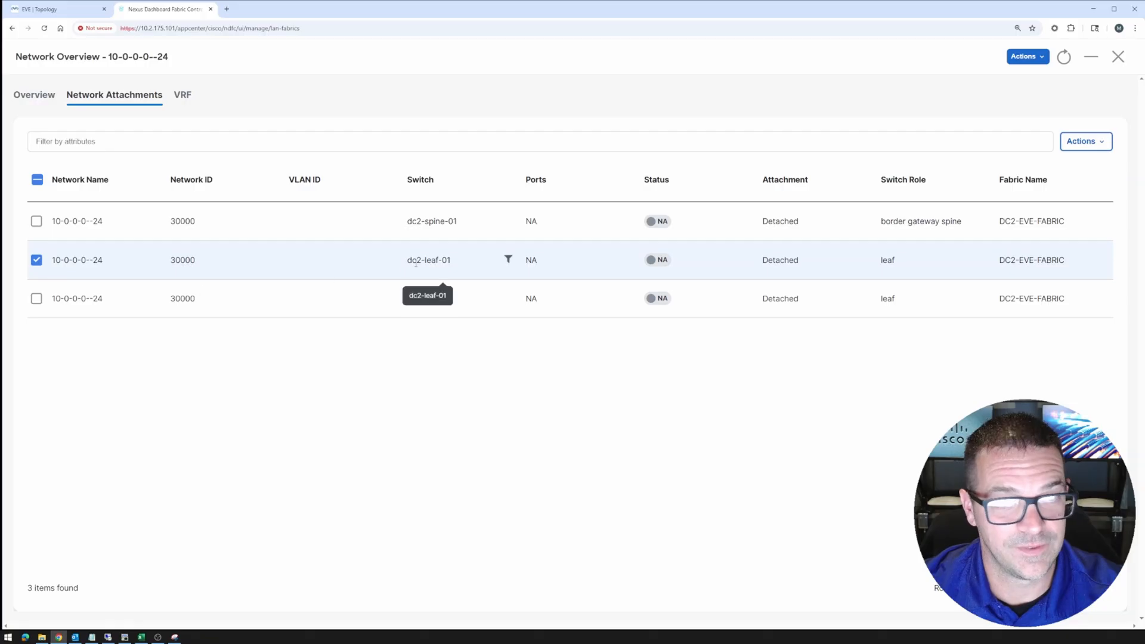
click(36, 299)
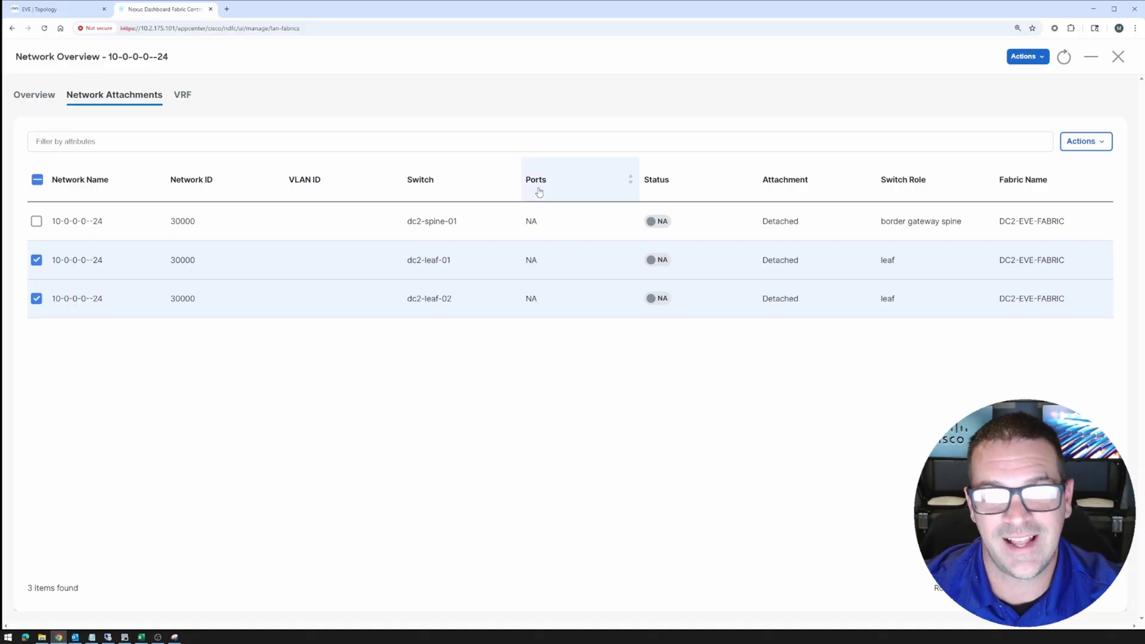
click(59, 9)
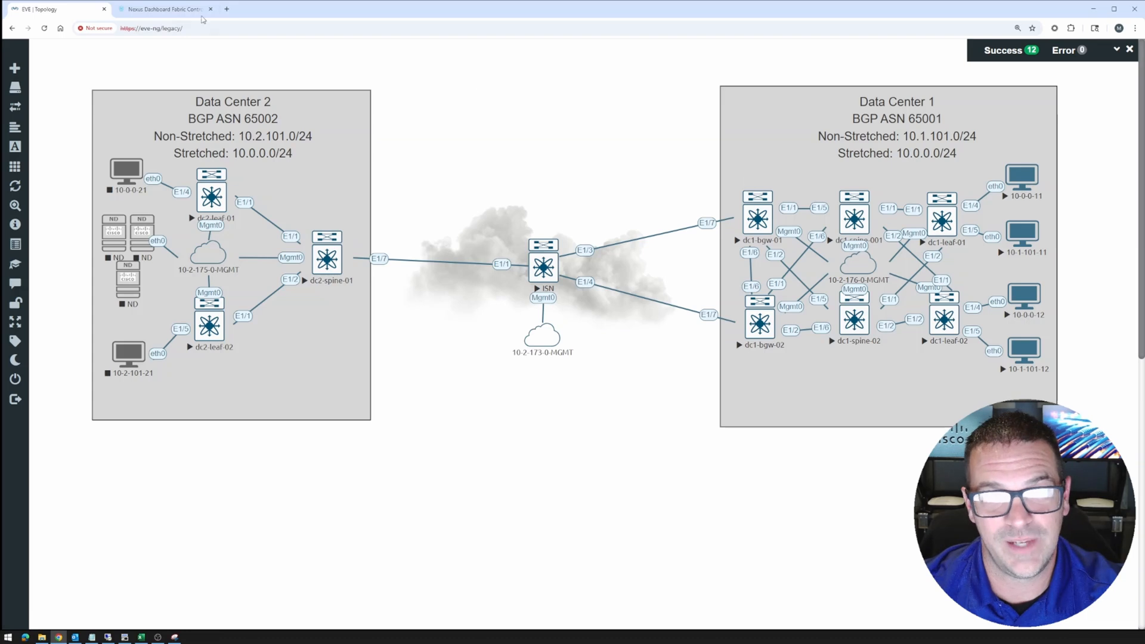
click(169, 11)
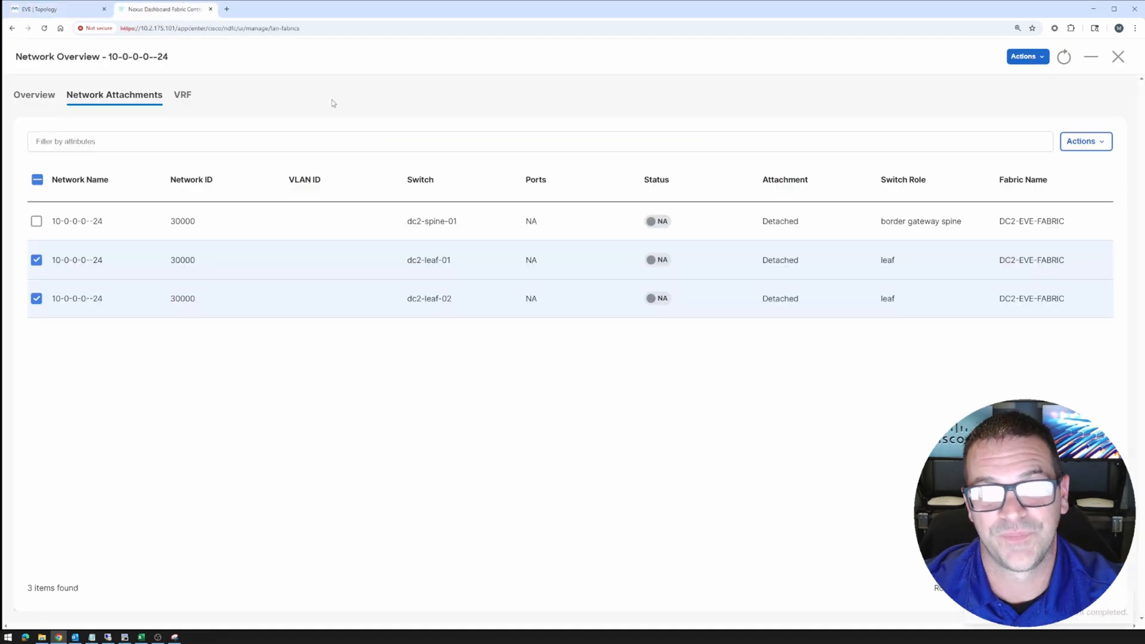
click(37, 223)
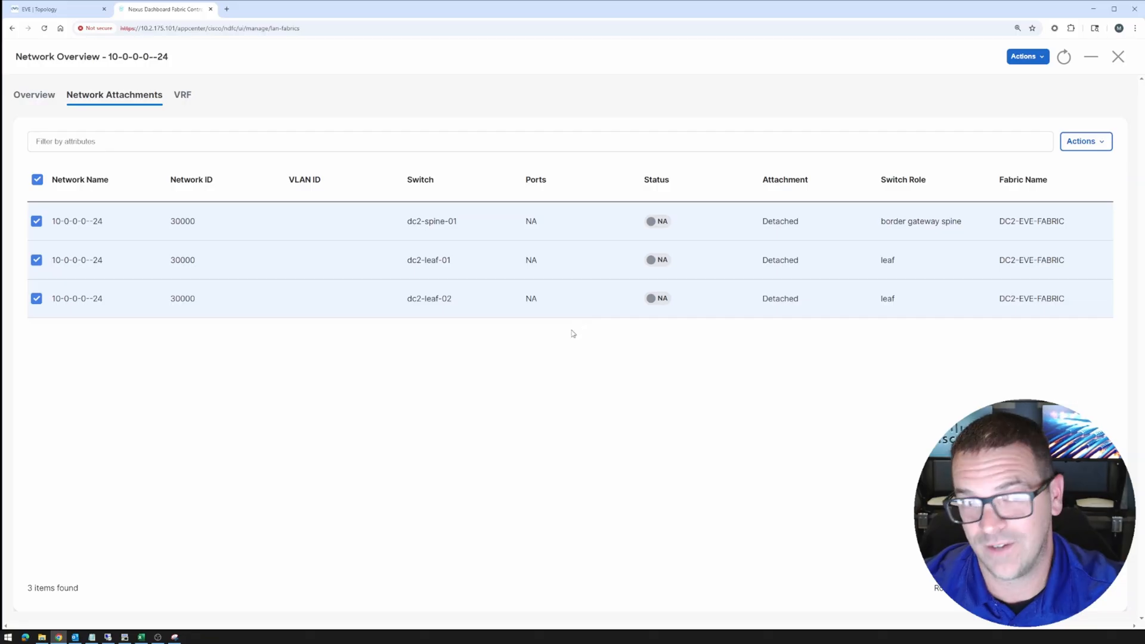
Try attaching dc2-leaf-01 on Ethernet1/4, then discard the edit and close network 10-0-0-0--24
click(1092, 149)
click(1049, 185)
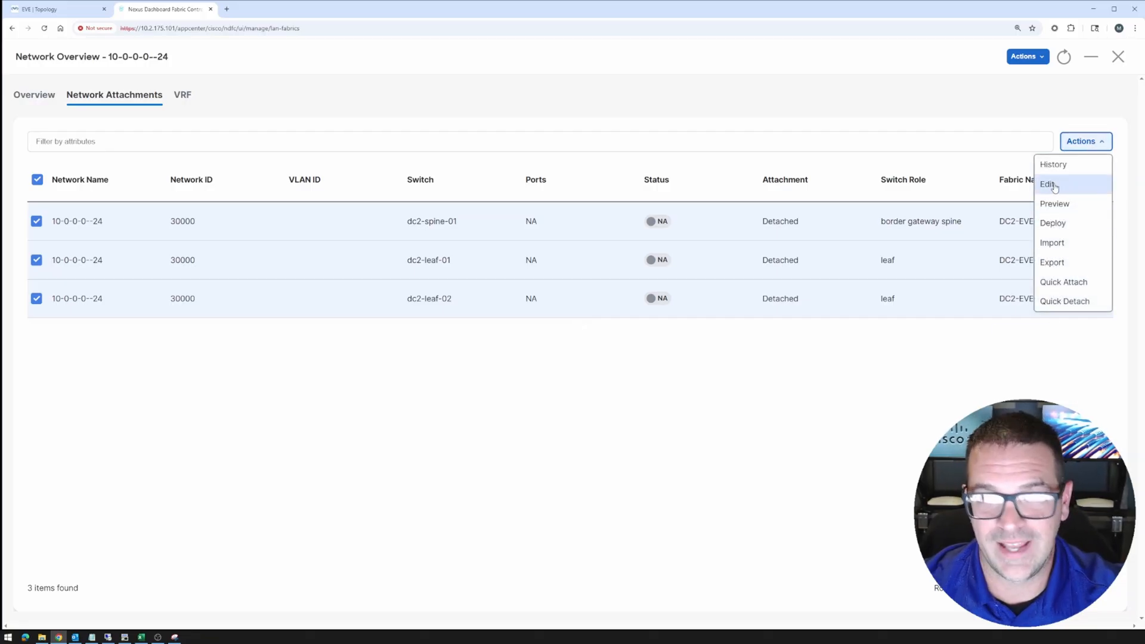
click(189, 152)
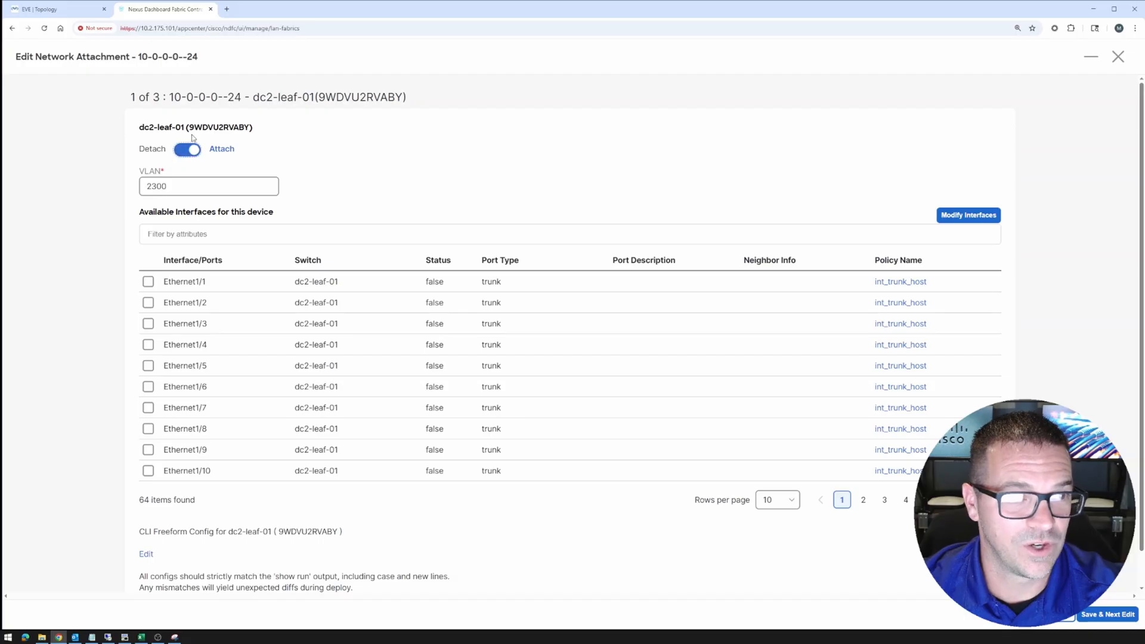
drag(139, 127, 182, 127)
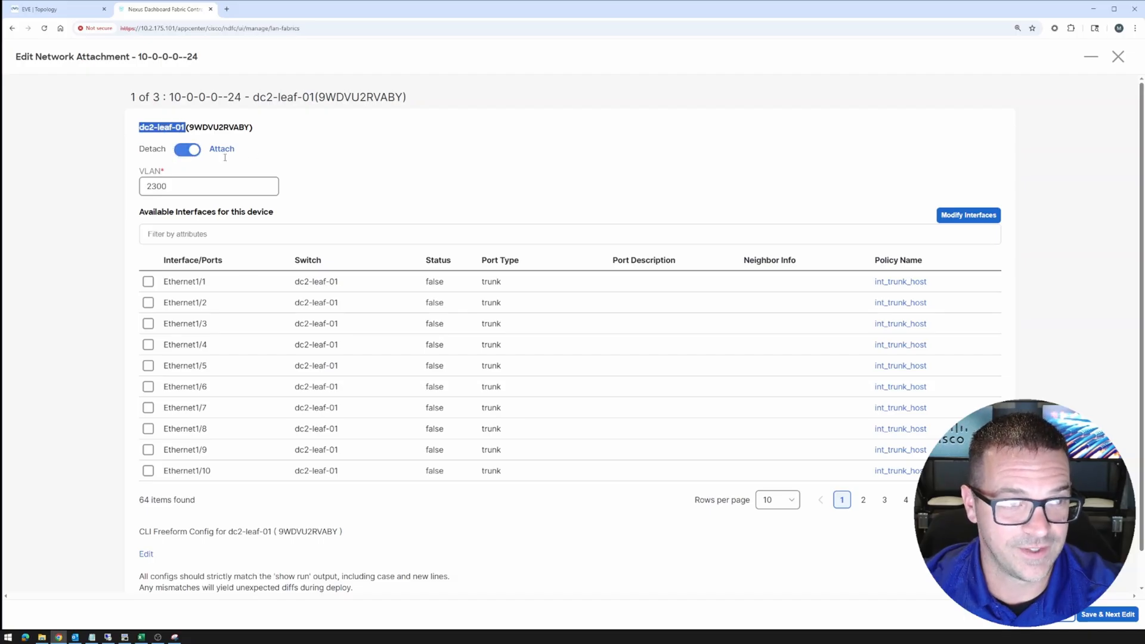
click(148, 346)
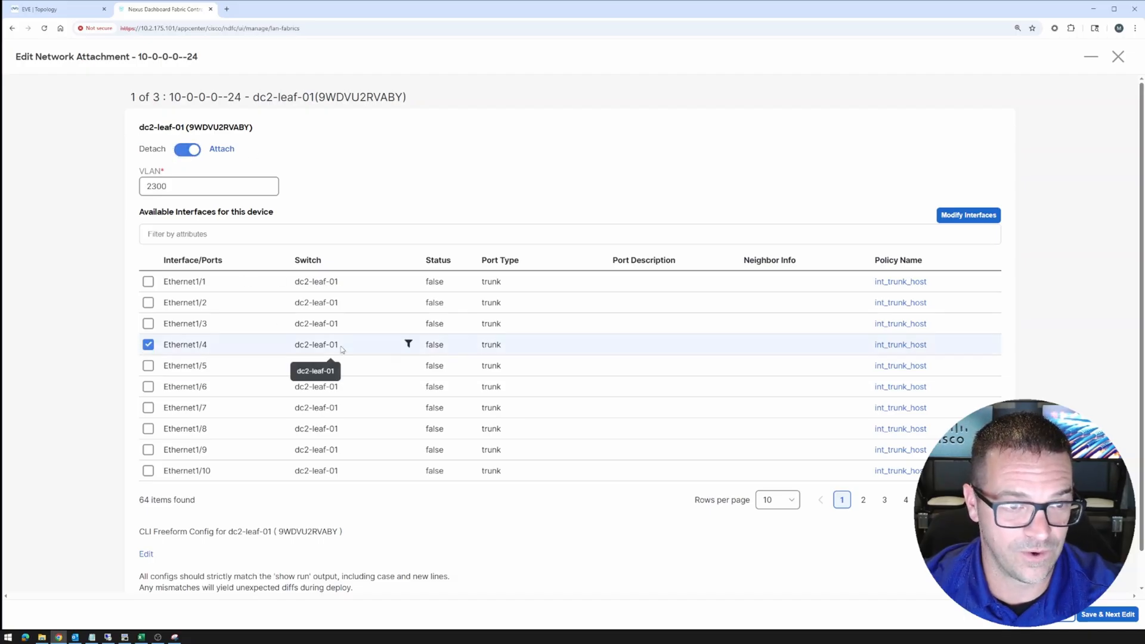
click(1063, 616)
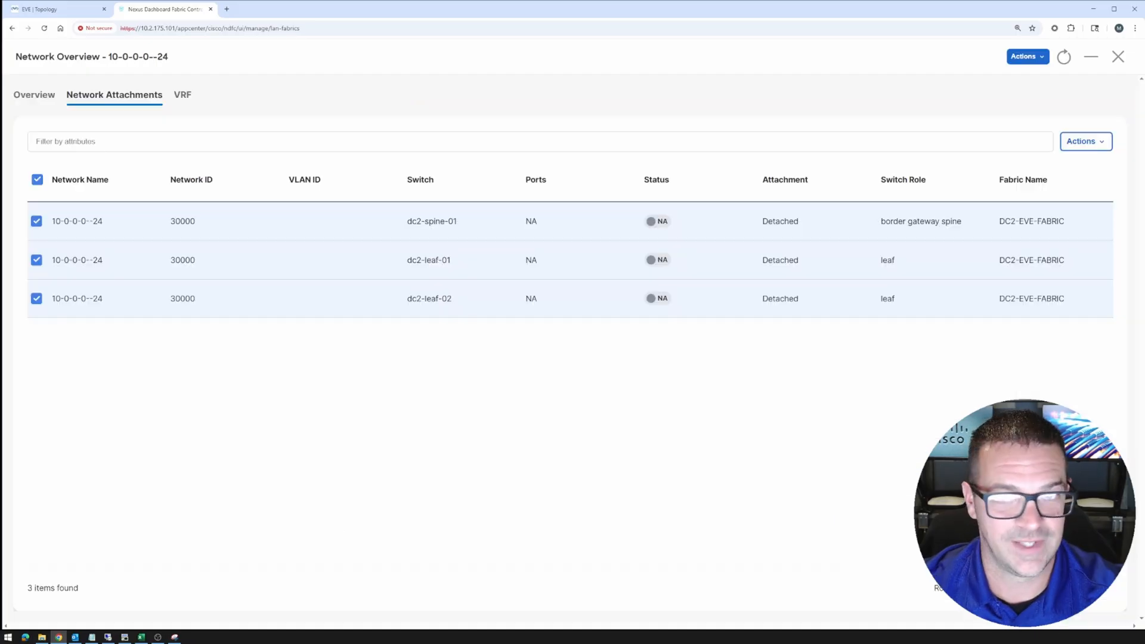
click(1118, 59)
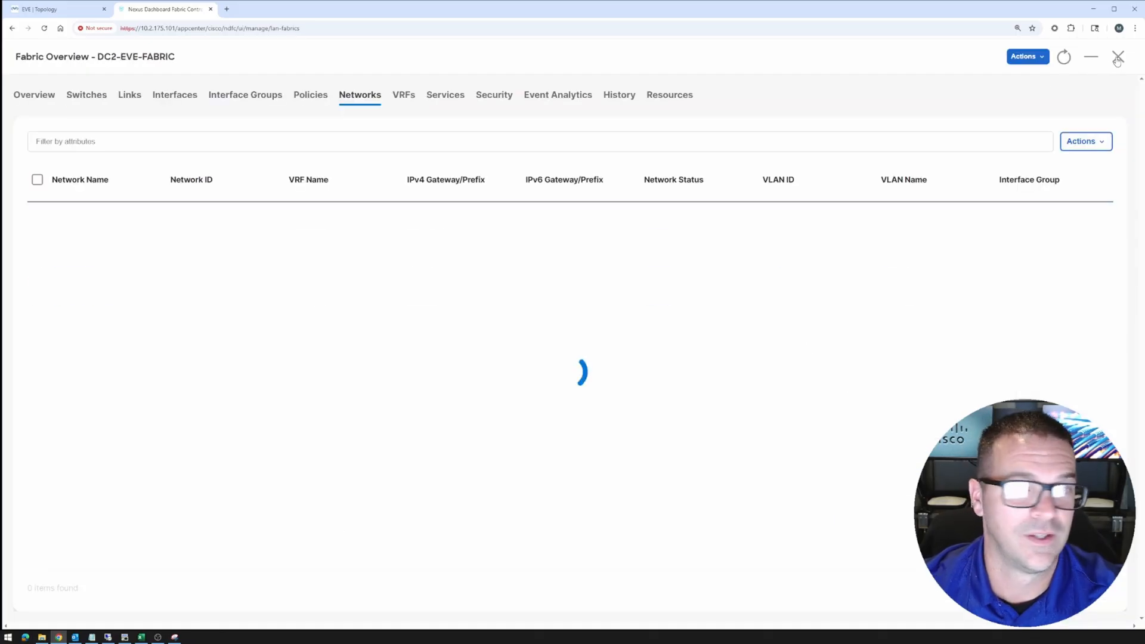
Filter DC2-EVE-FABRIC's interfaces to Interface == Ethernet1/4
click(160, 97)
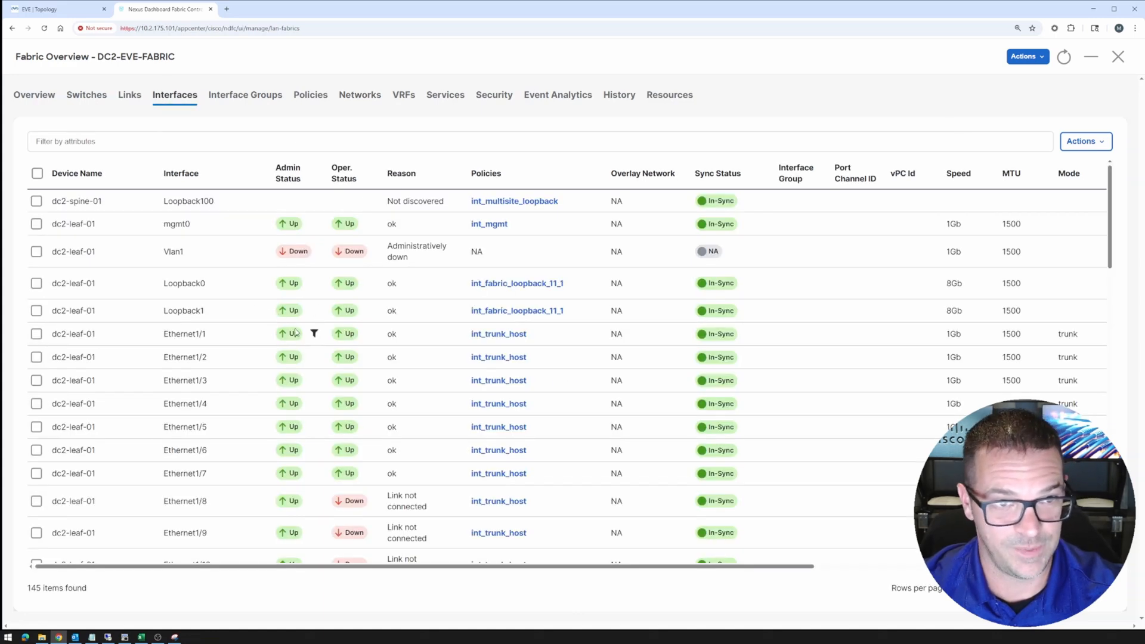
click(65, 142)
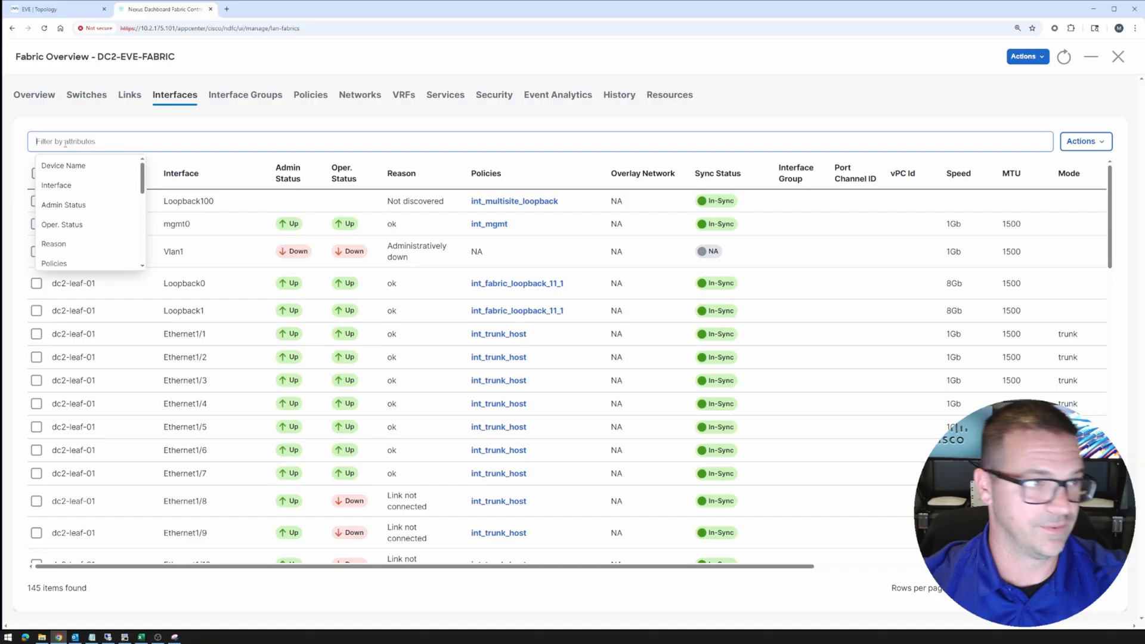
click(56, 185)
click(84, 169)
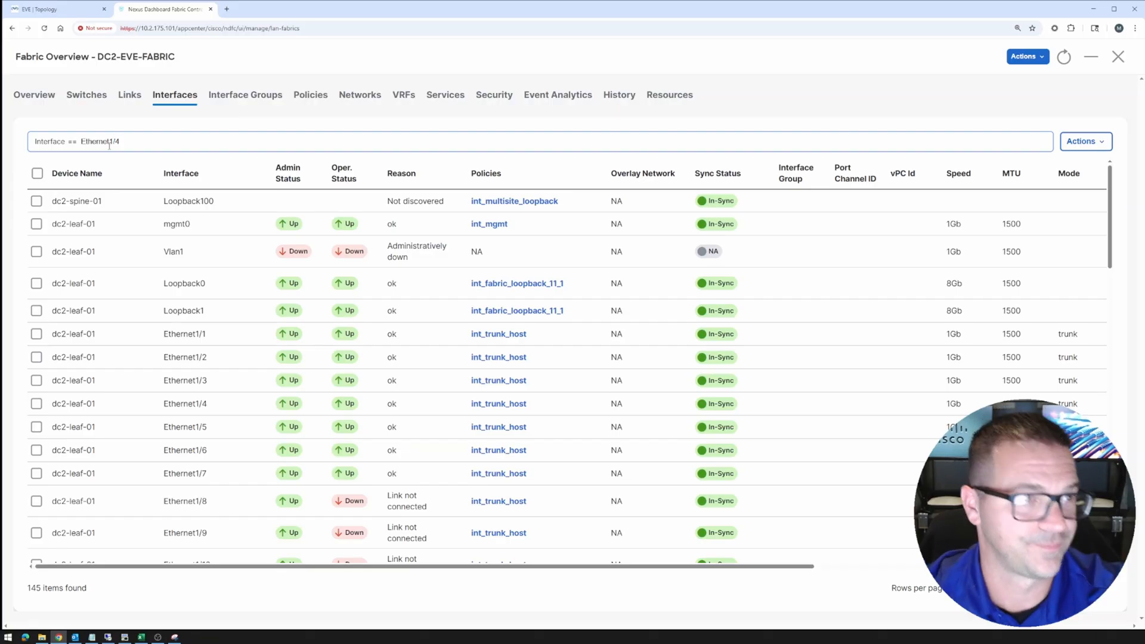
key(Return)
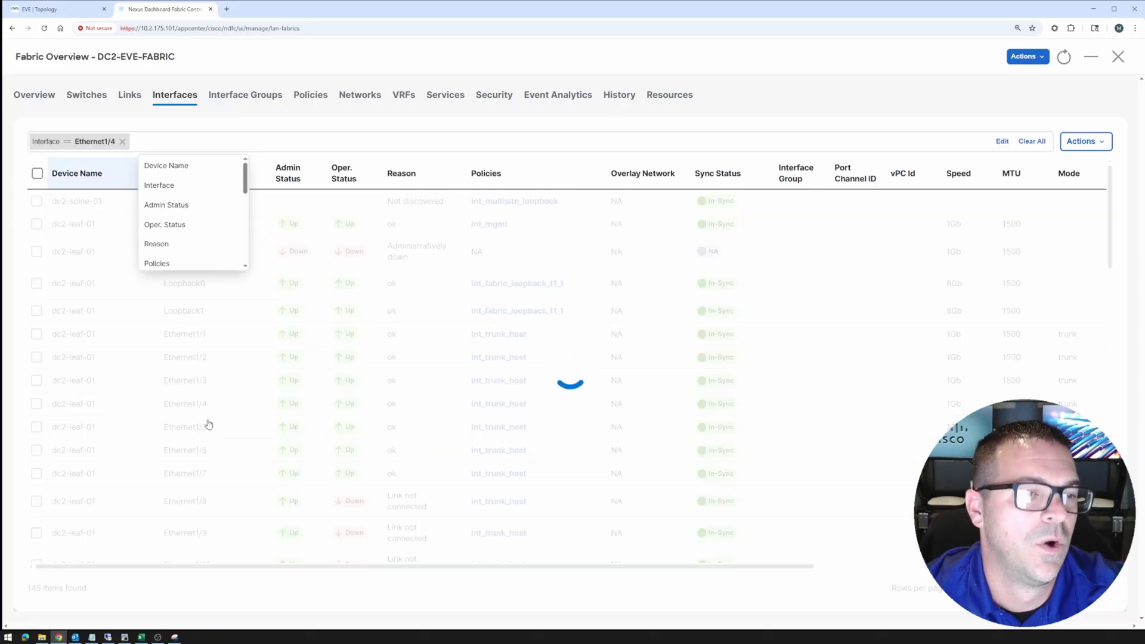
click(82, 323)
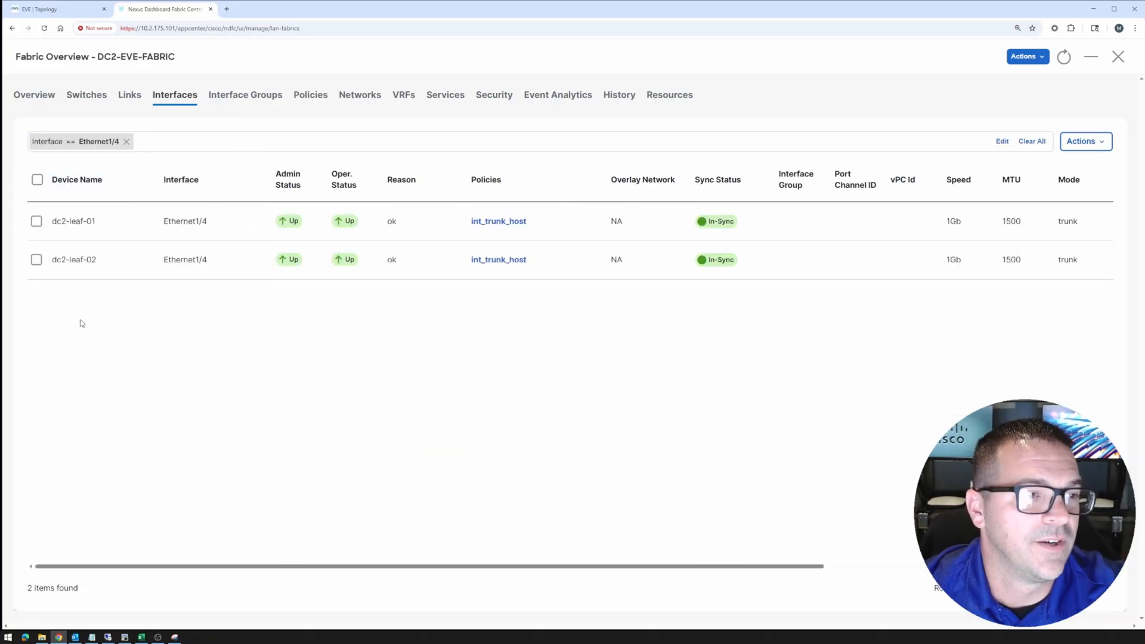
Edit Ethernet1/4 on both dc2-leaf-01 and dc2-leaf-02 together
click(37, 221)
click(36, 260)
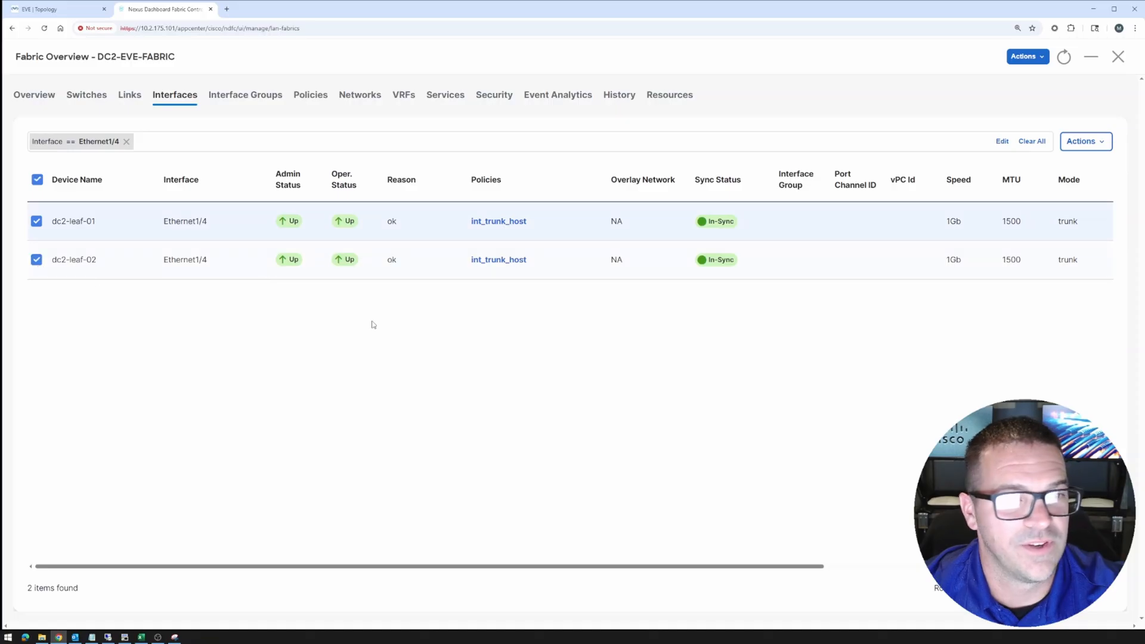
click(1103, 140)
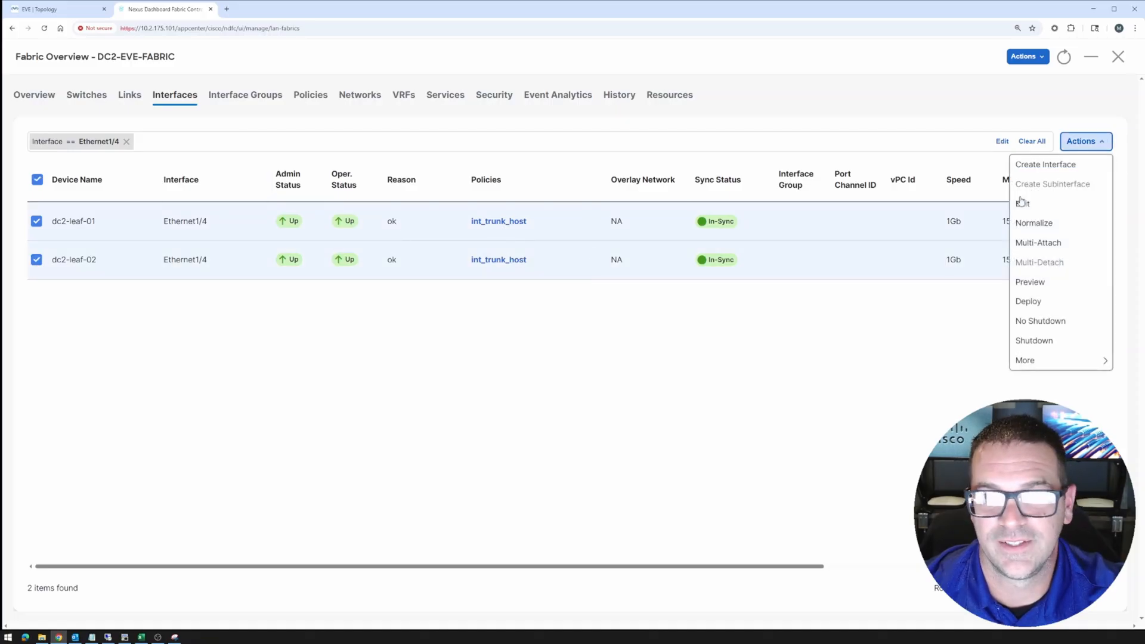
click(1024, 204)
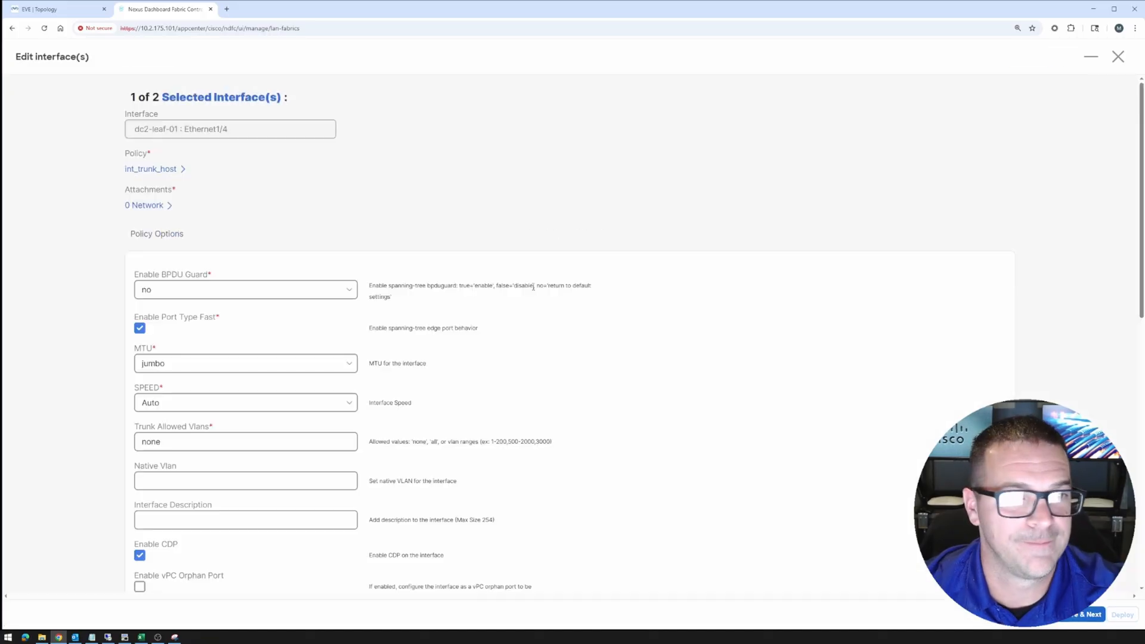
Set dc2-leaf-01 Ethernet1/4 to int_access_host with default MTU and BPDU Guard no
click(167, 172)
click(471, 224)
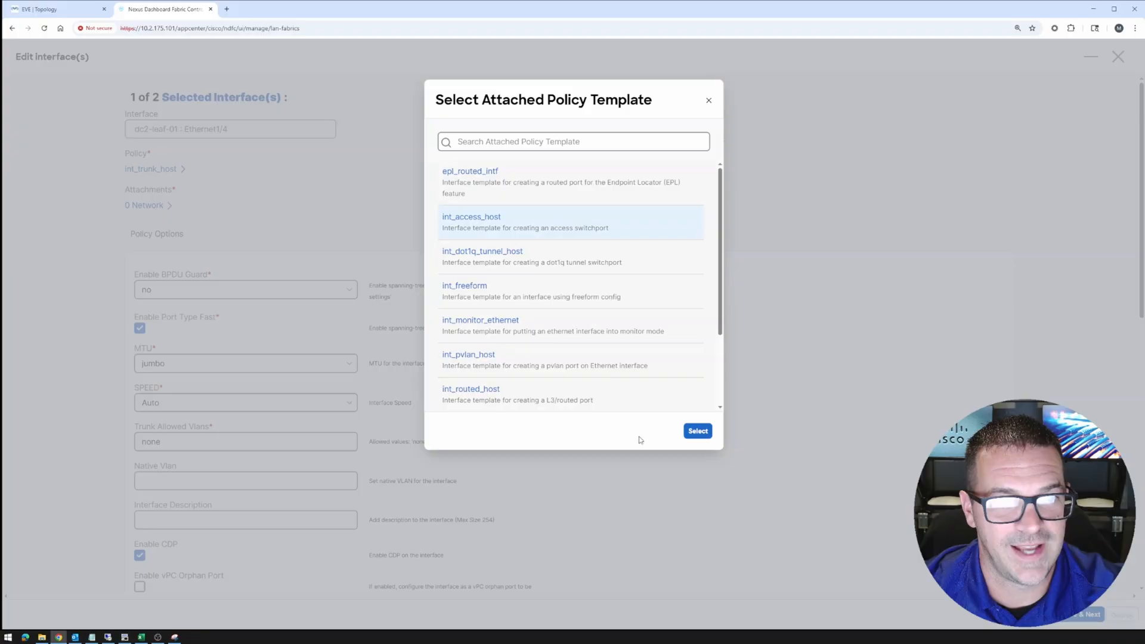
click(696, 434)
click(177, 329)
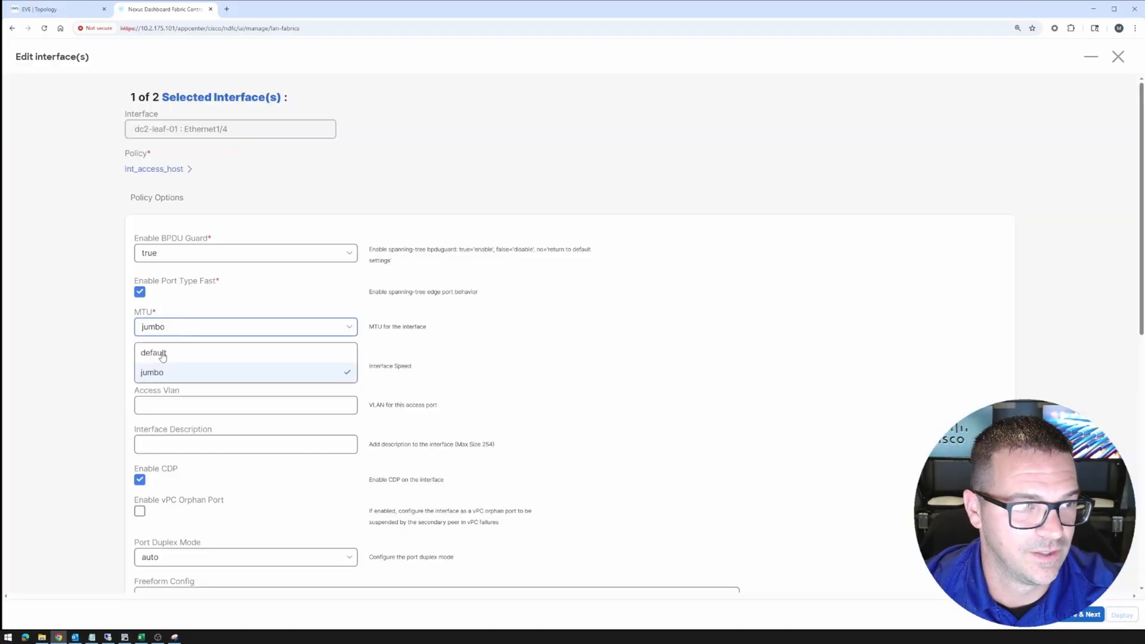
click(156, 353)
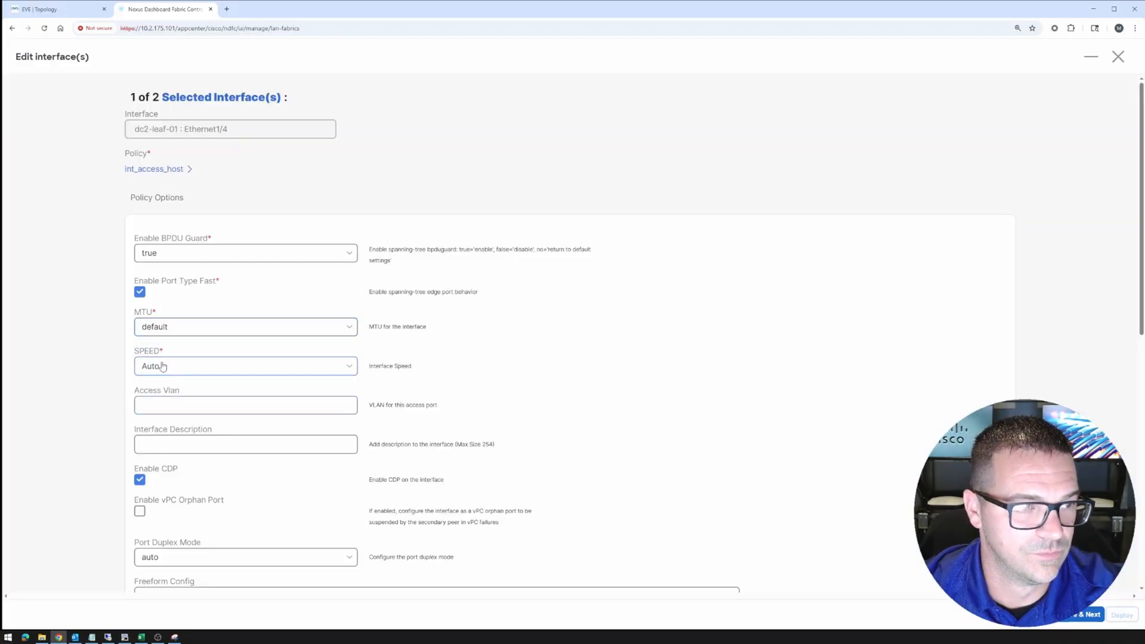
click(171, 256)
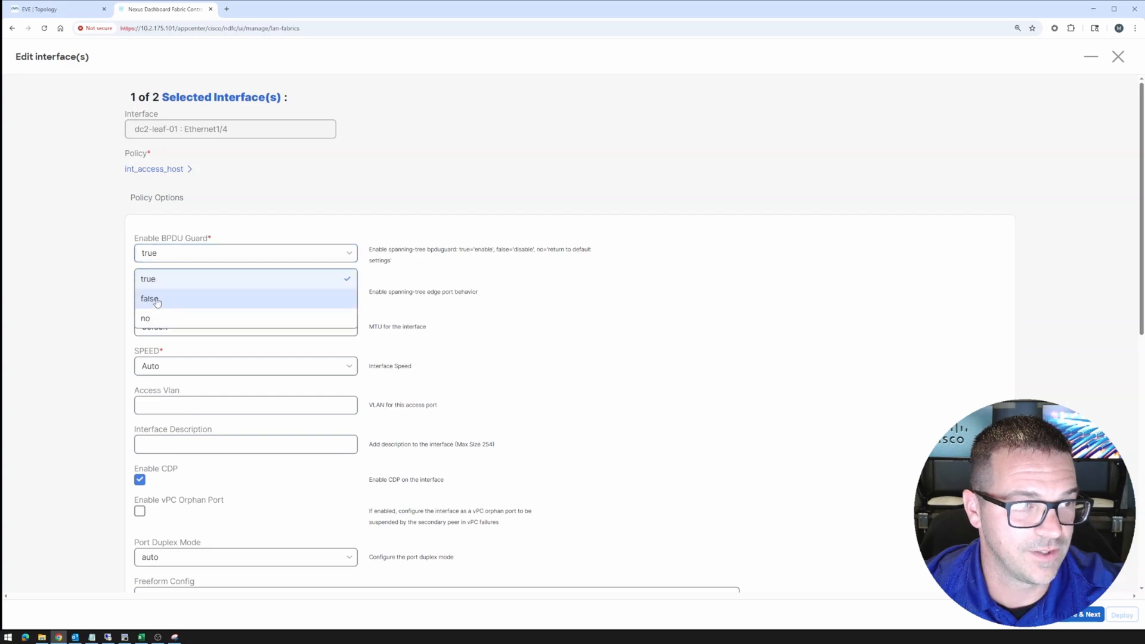
click(157, 301)
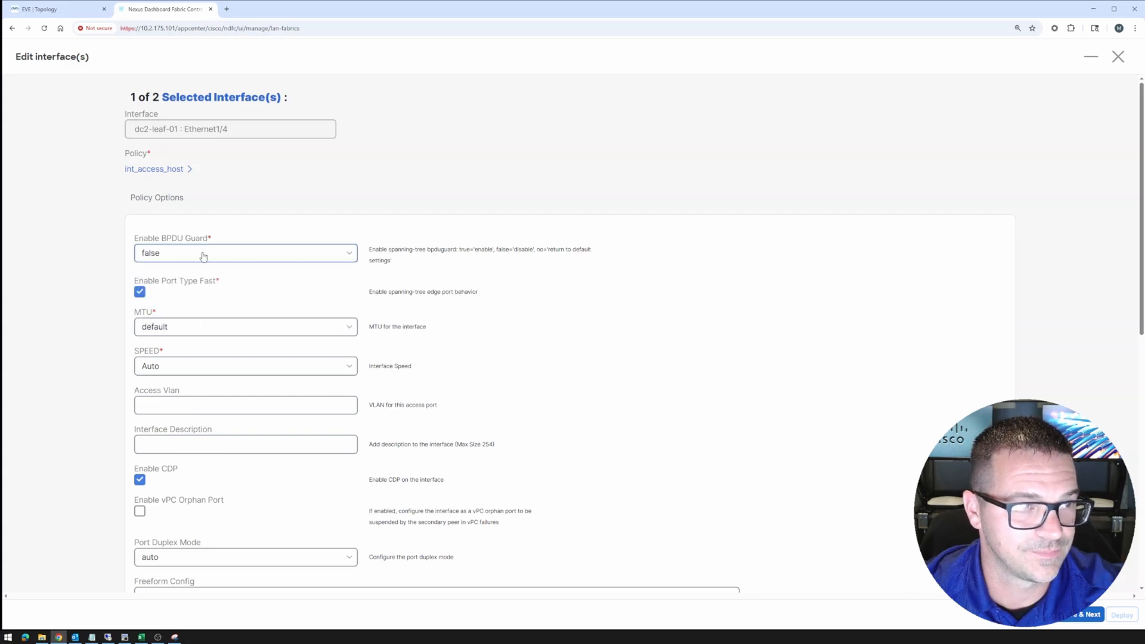
click(203, 256)
click(152, 320)
scroll(448, 320, down, 1)
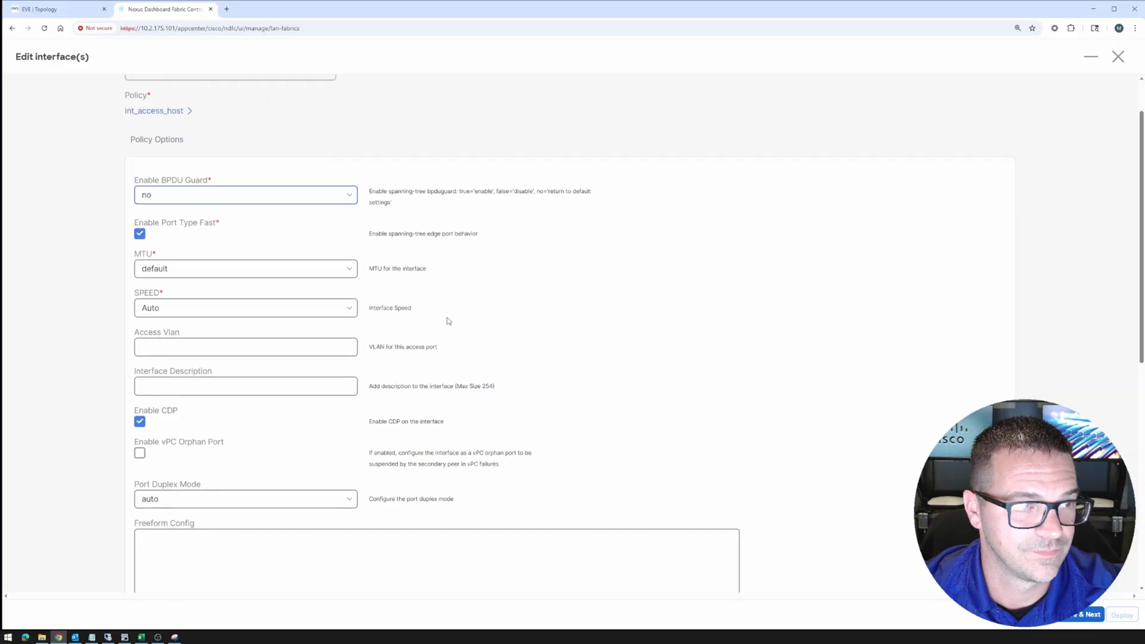
scroll(449, 321, down, 1)
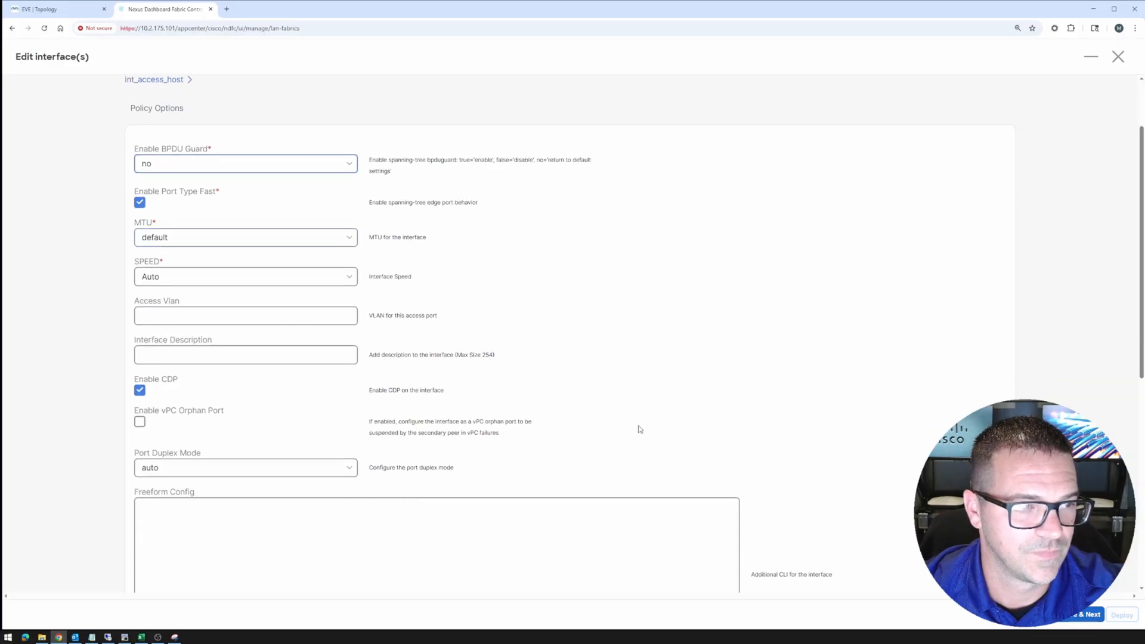
scroll(640, 429, down, 2)
click(1087, 615)
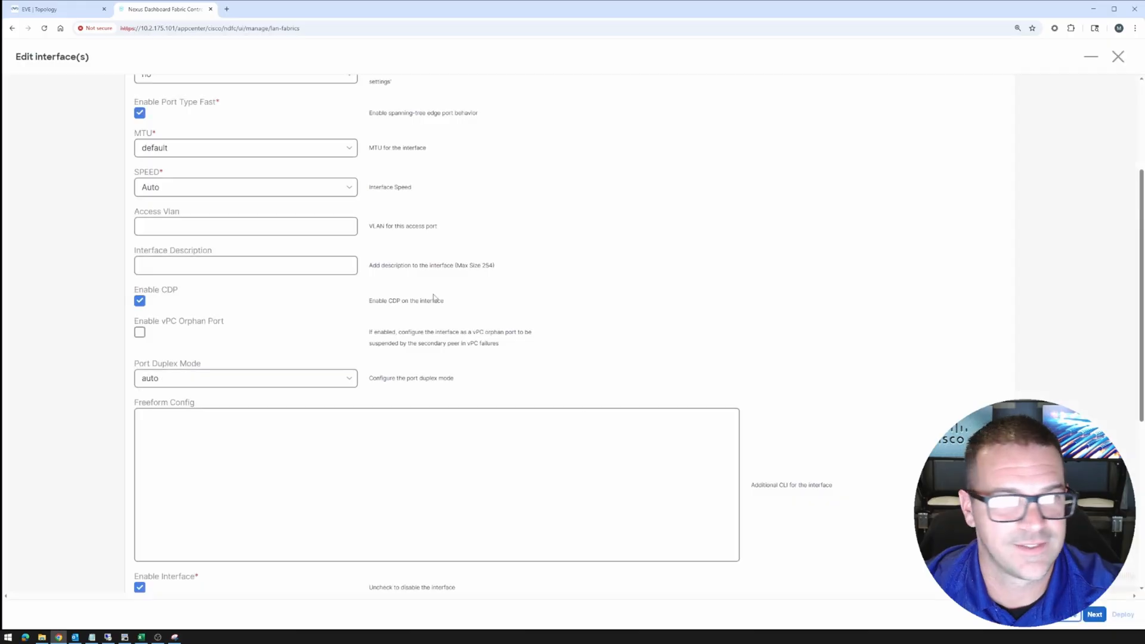
Give dc2-leaf-02 Ethernet1/4 the same int_access_host policy, BPDU Guard no, default MTU, and save
click(154, 170)
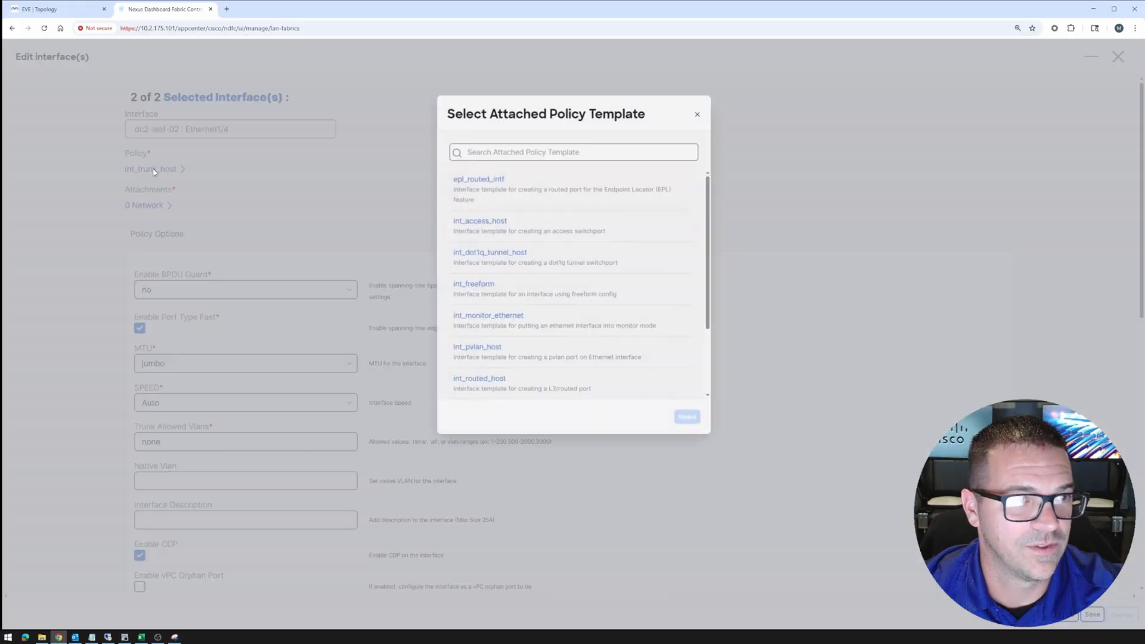
click(482, 220)
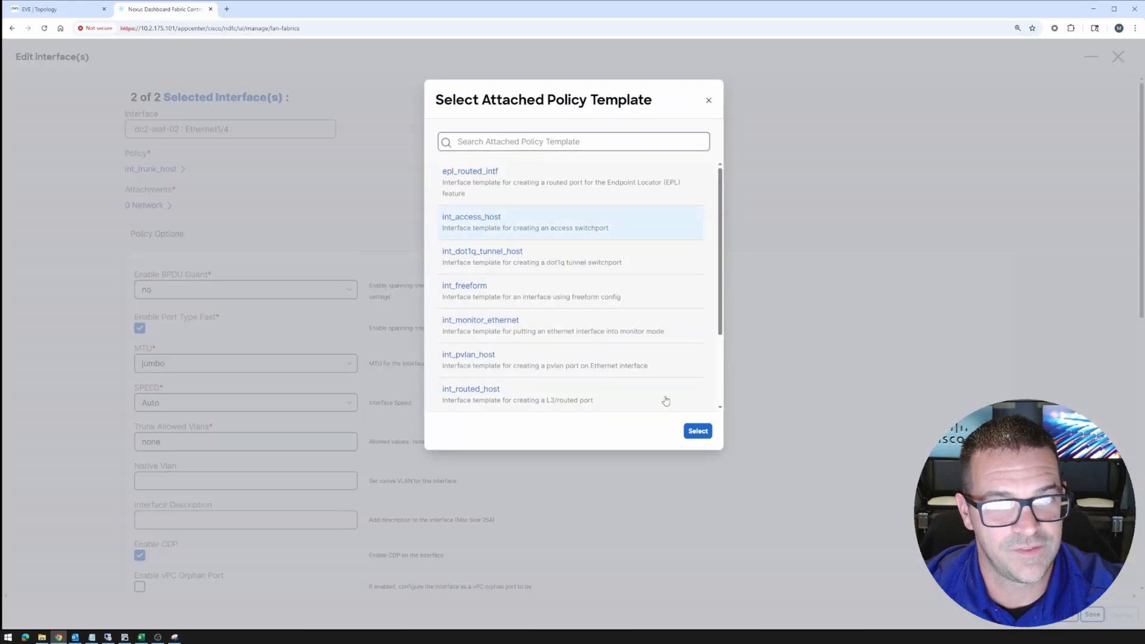
click(697, 431)
click(172, 258)
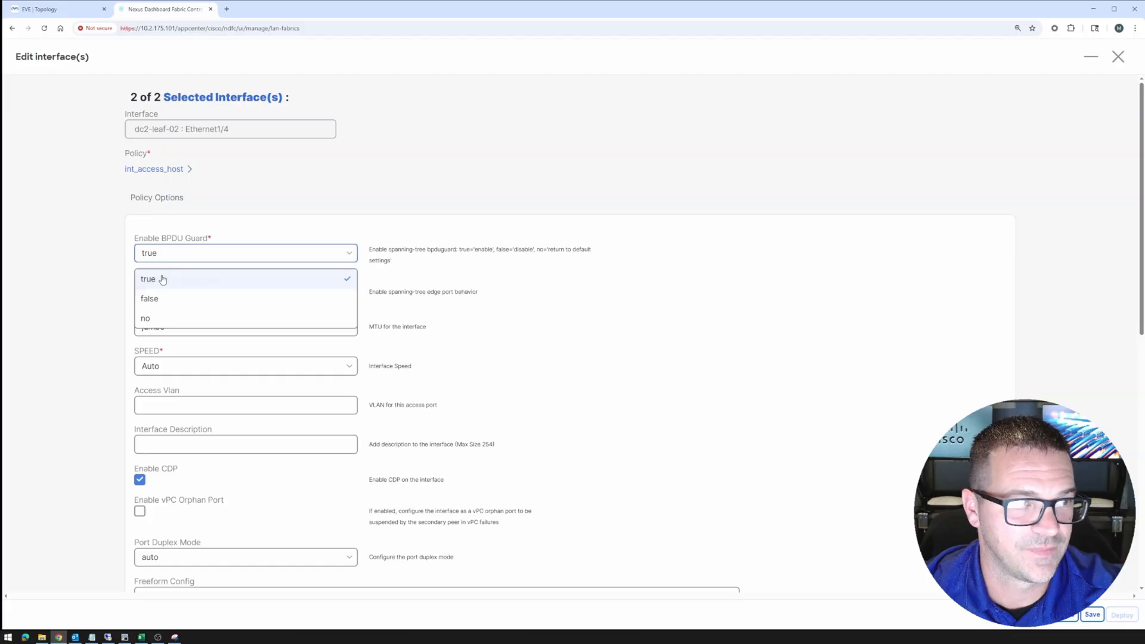
click(154, 317)
click(158, 329)
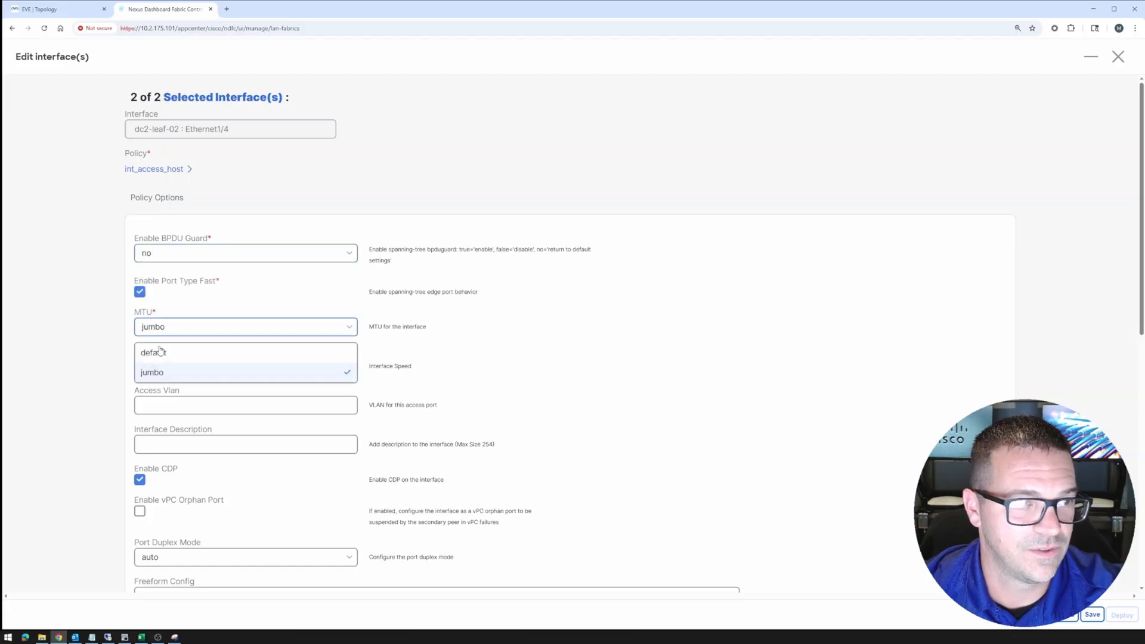
click(149, 370)
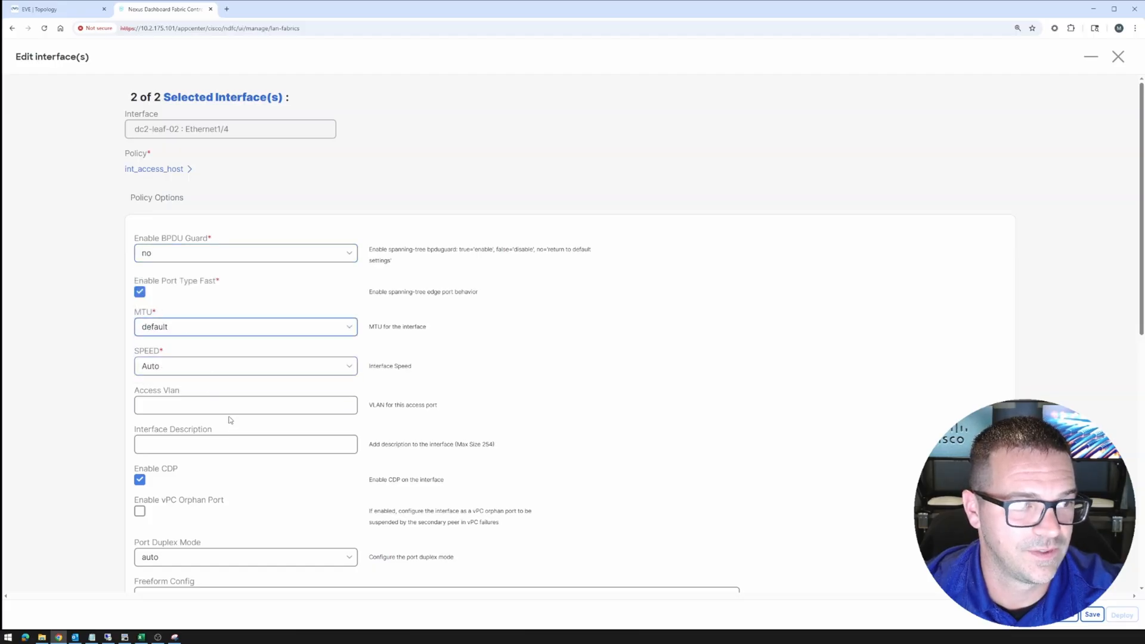
scroll(230, 420, down, 4)
click(1092, 615)
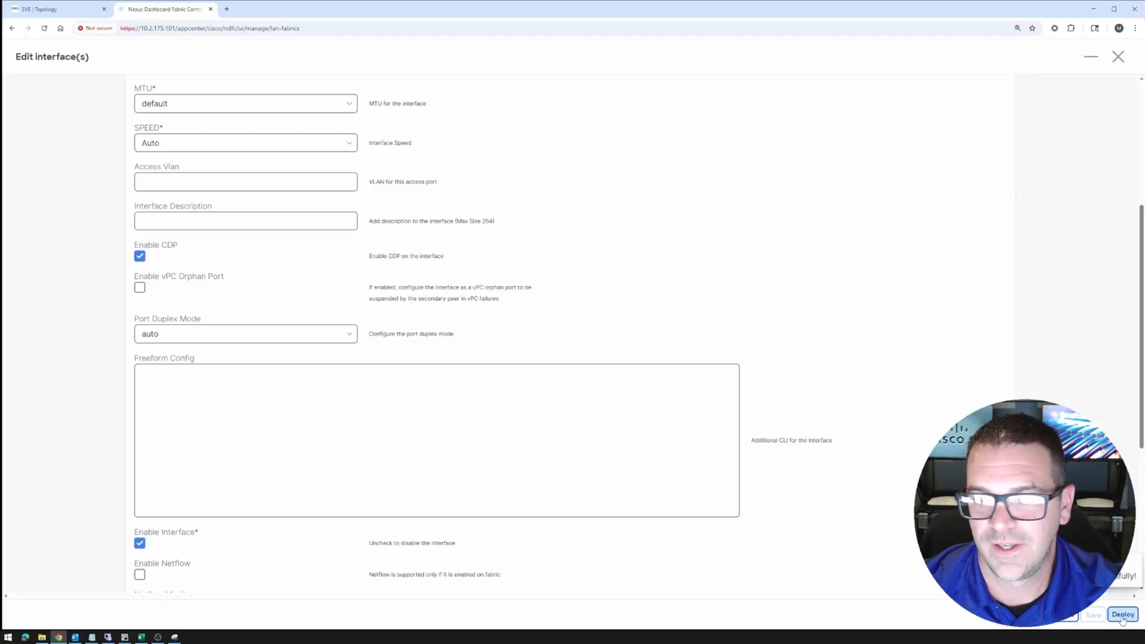
click(1118, 58)
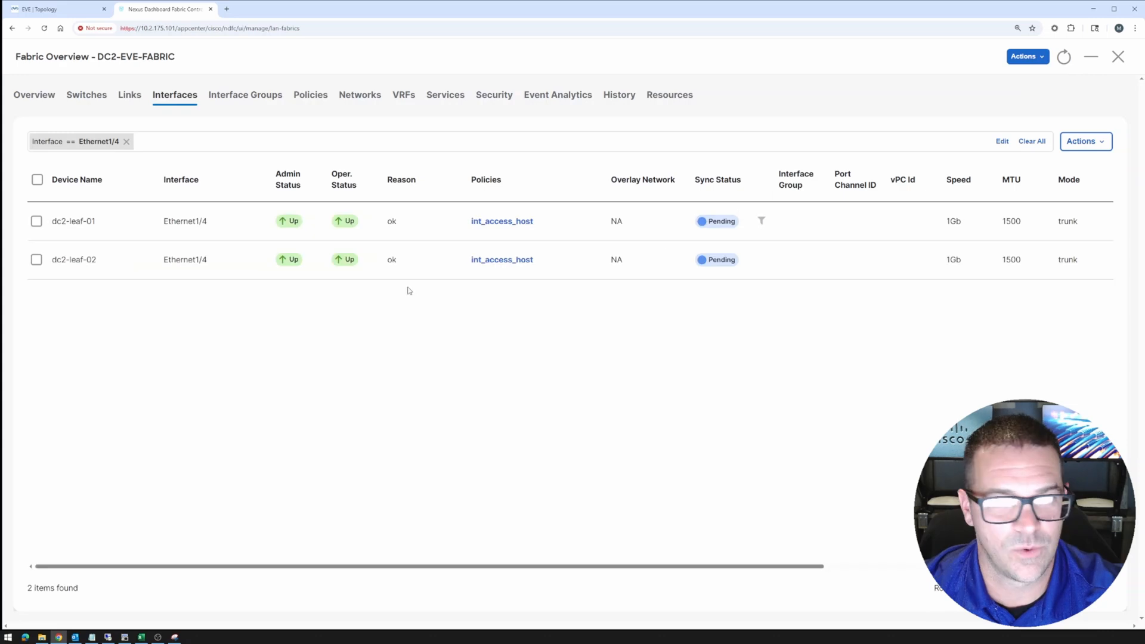
Filter interfaces to Ethernet1/5 and edit it on both dc2-leaf-01 and dc2-leaf-02
click(126, 142)
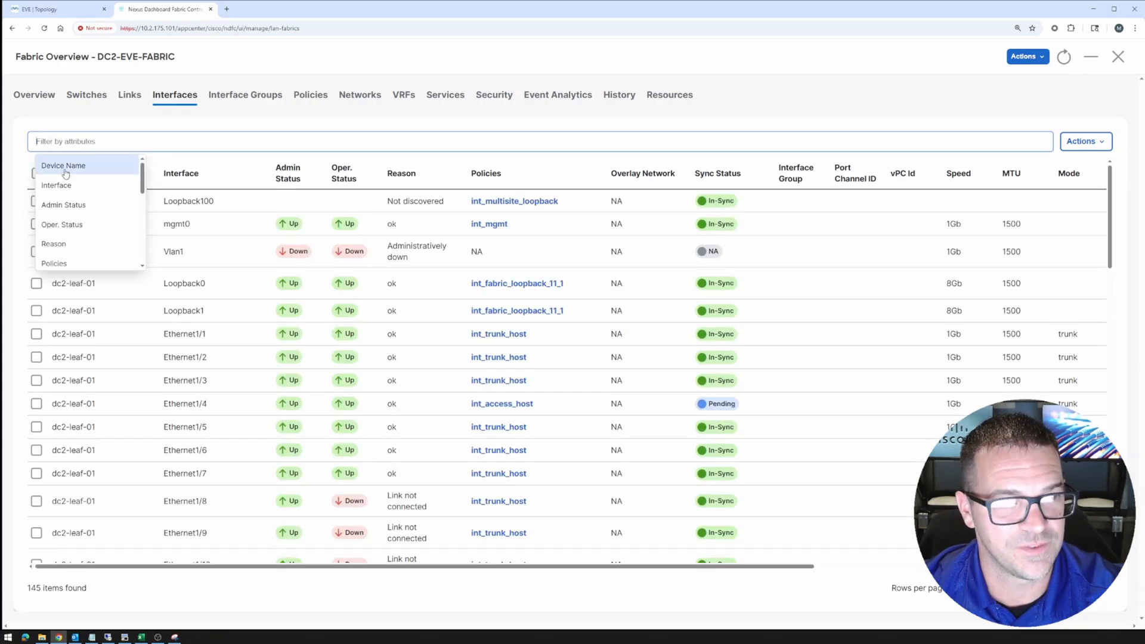
click(66, 185)
click(81, 159)
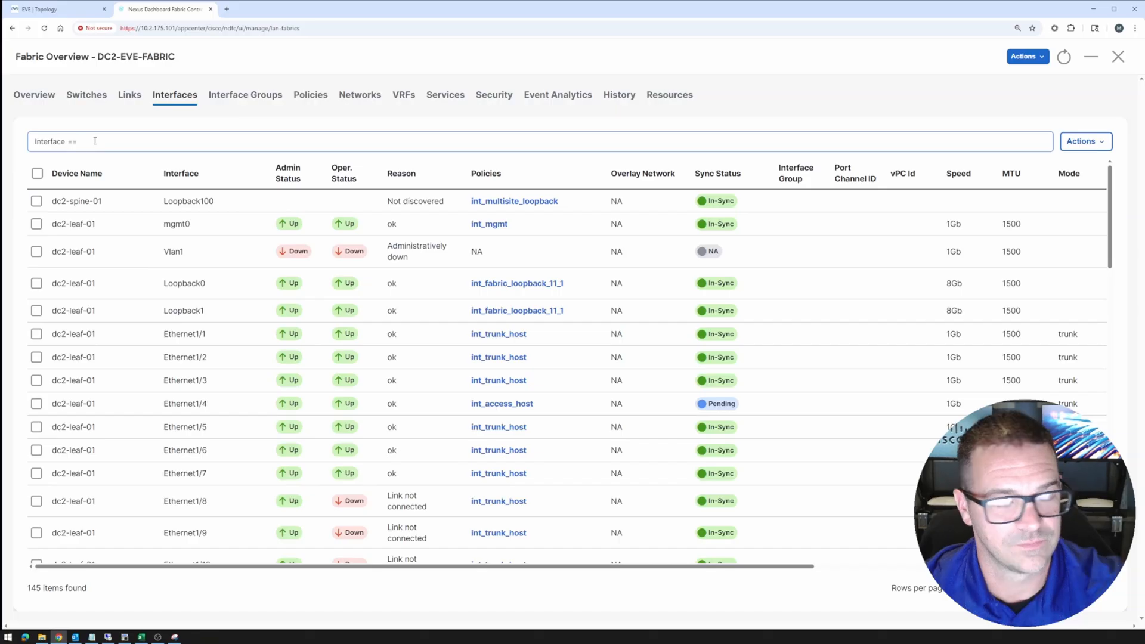
text(Ethernet1/5)
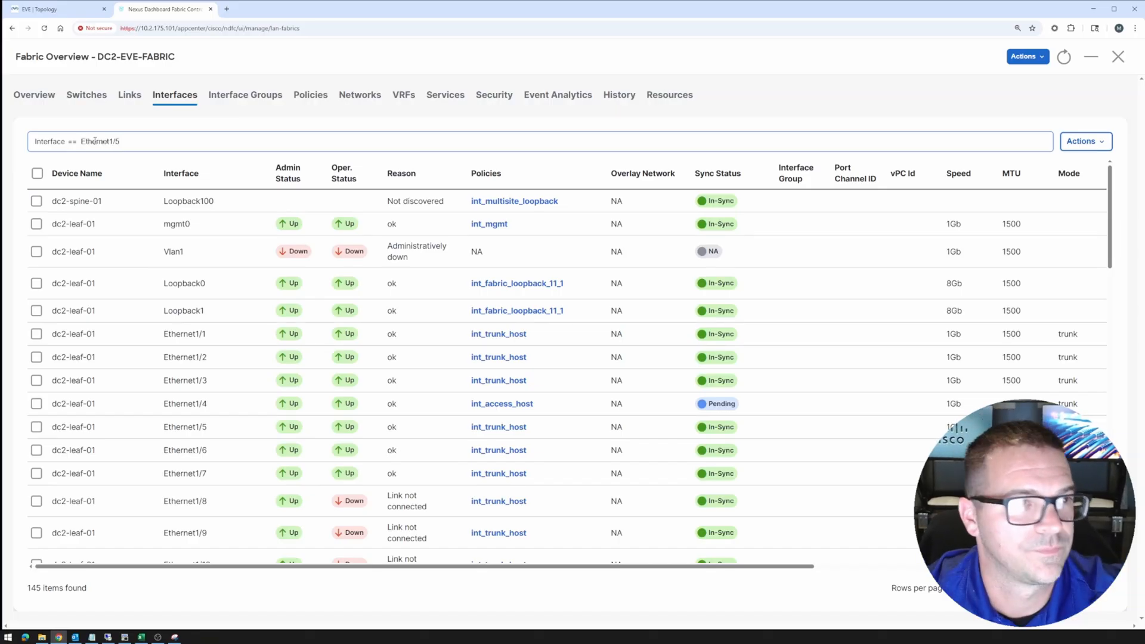
key(Return)
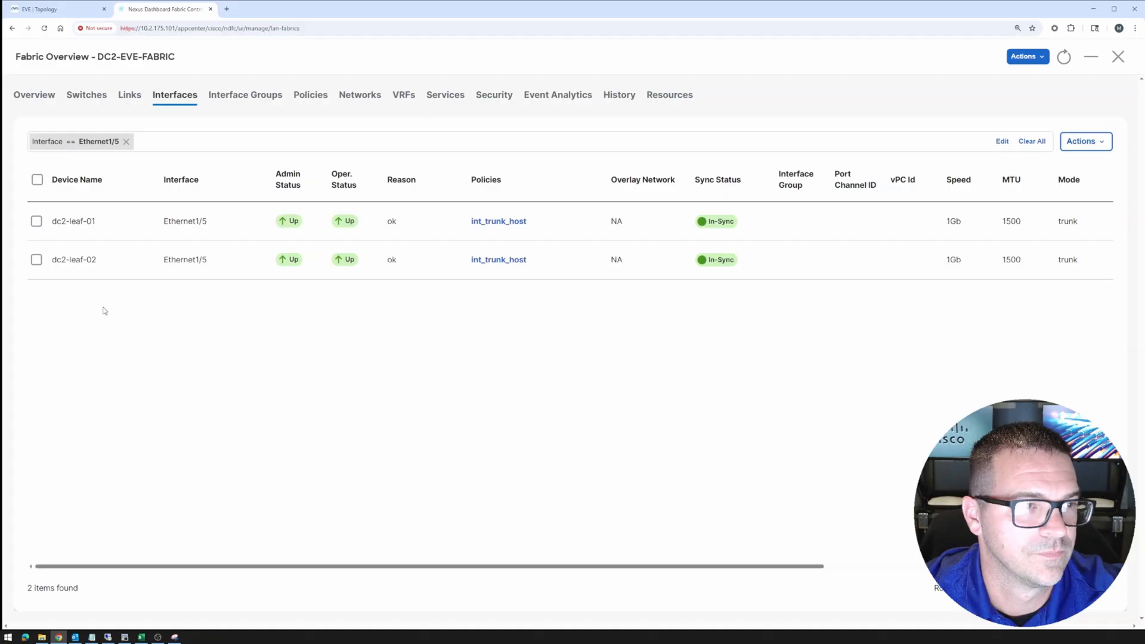
click(37, 222)
click(36, 260)
click(1087, 147)
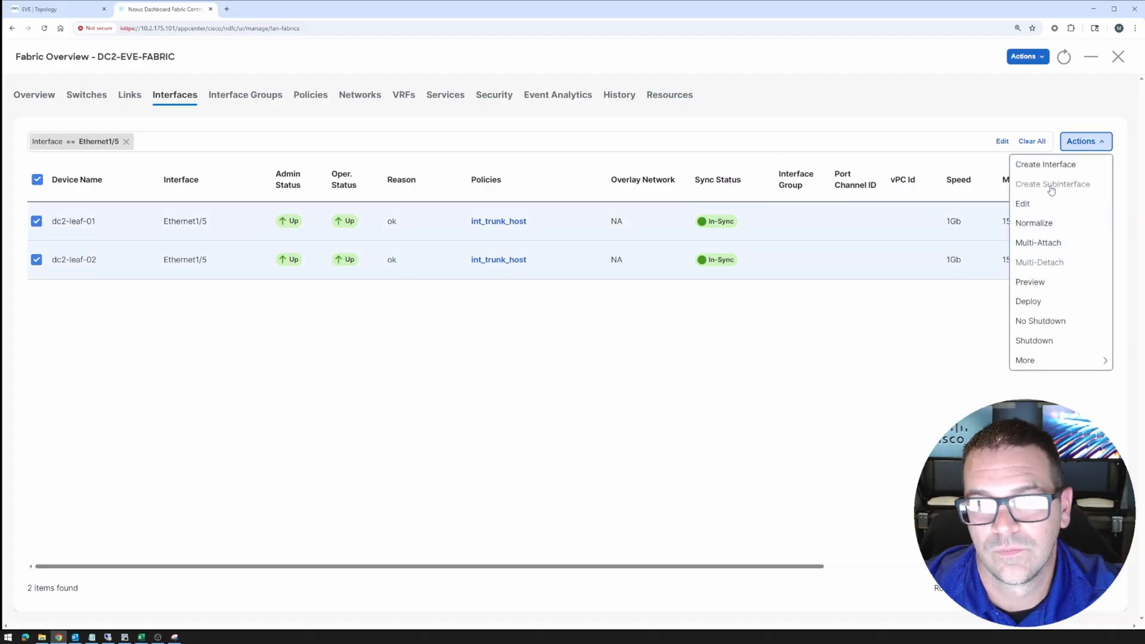
click(1028, 203)
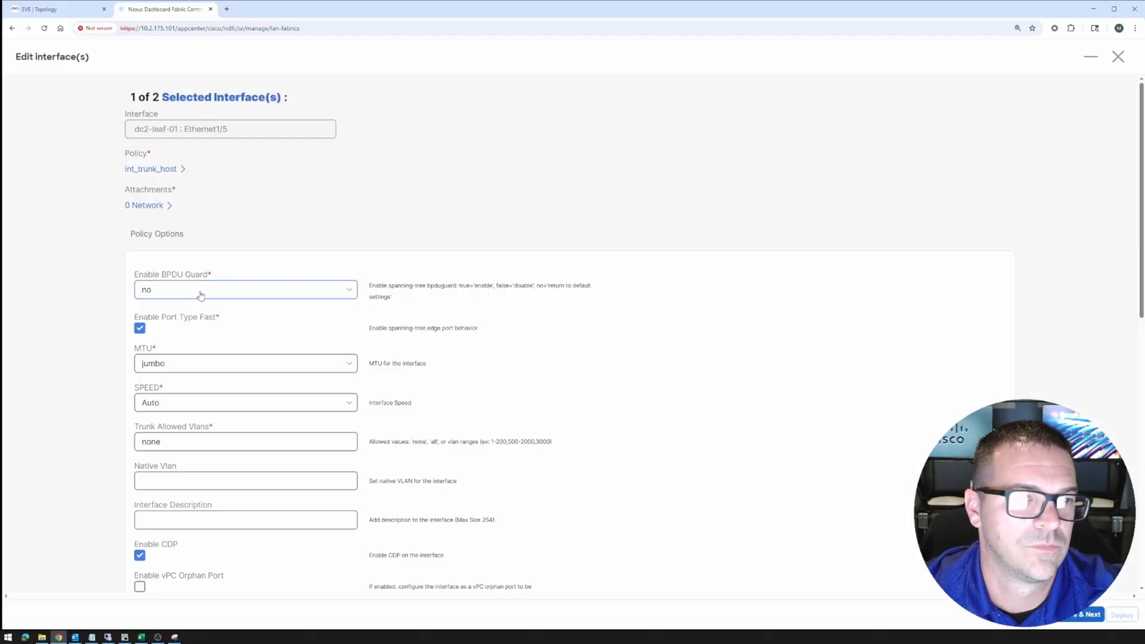
Set dc2-leaf-01 Ethernet1/5 to int_access_host with BPDU Guard no and default MTU
click(155, 170)
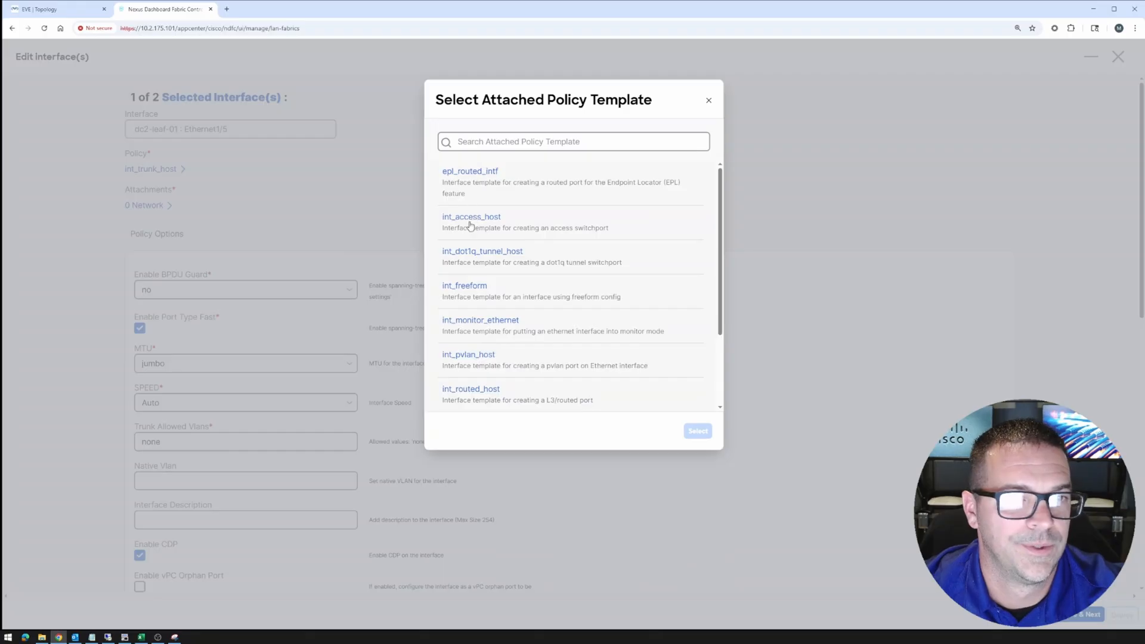
click(698, 430)
click(169, 255)
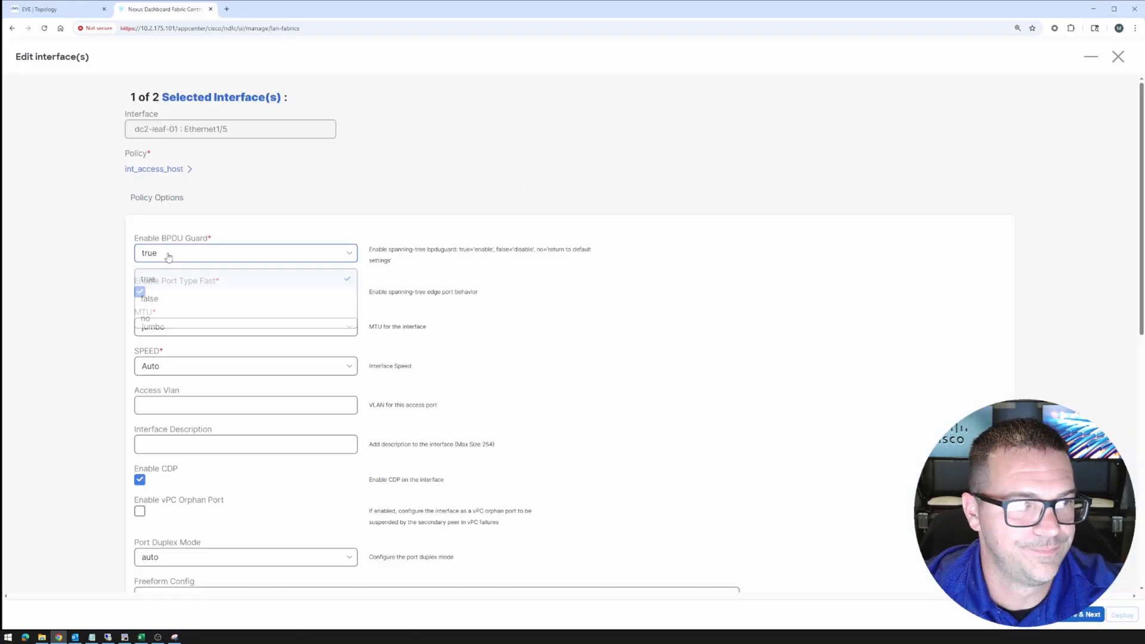
click(154, 320)
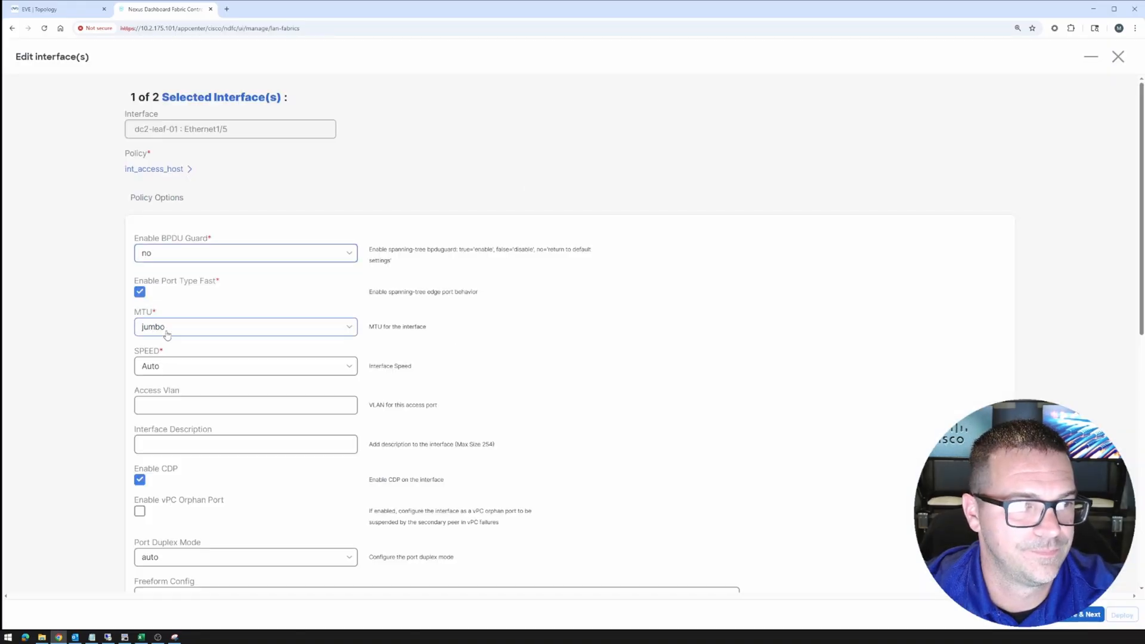
click(167, 334)
click(150, 350)
scroll(366, 376, down, 3)
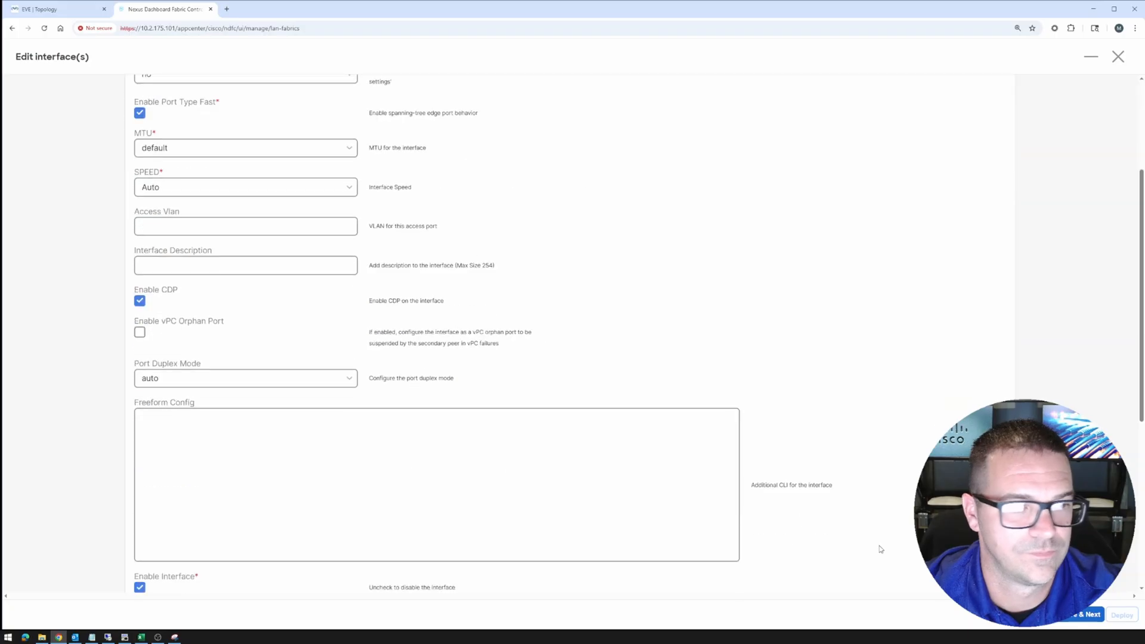
click(1093, 614)
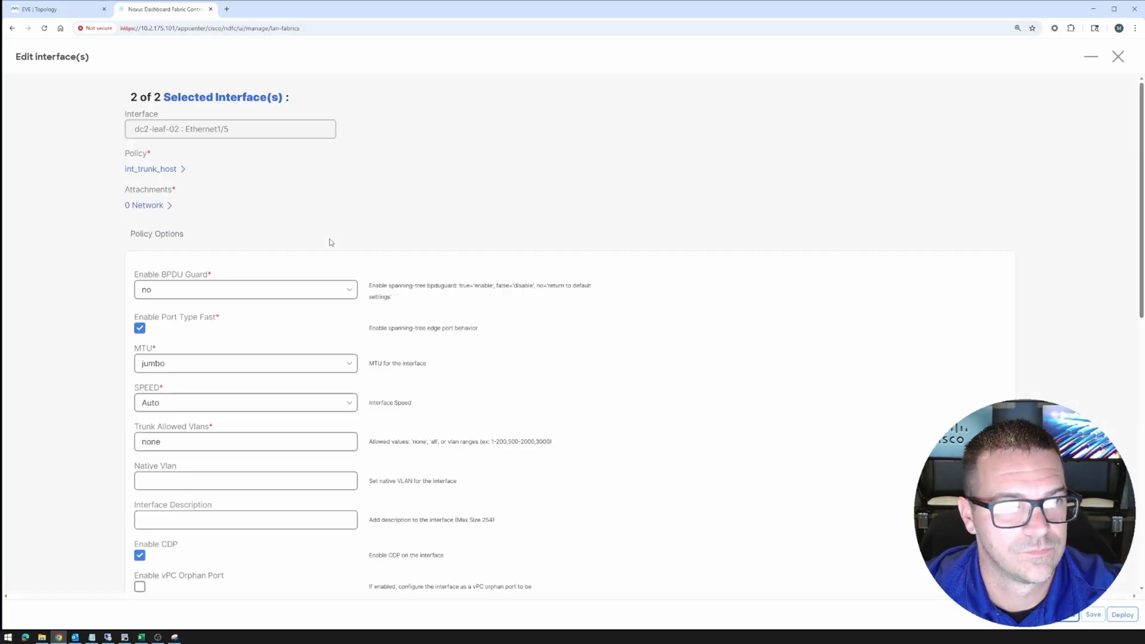
Set dc2-leaf-02 Ethernet1/5 to int_access_host with BPDU Guard no and default MTU, and save
click(151, 171)
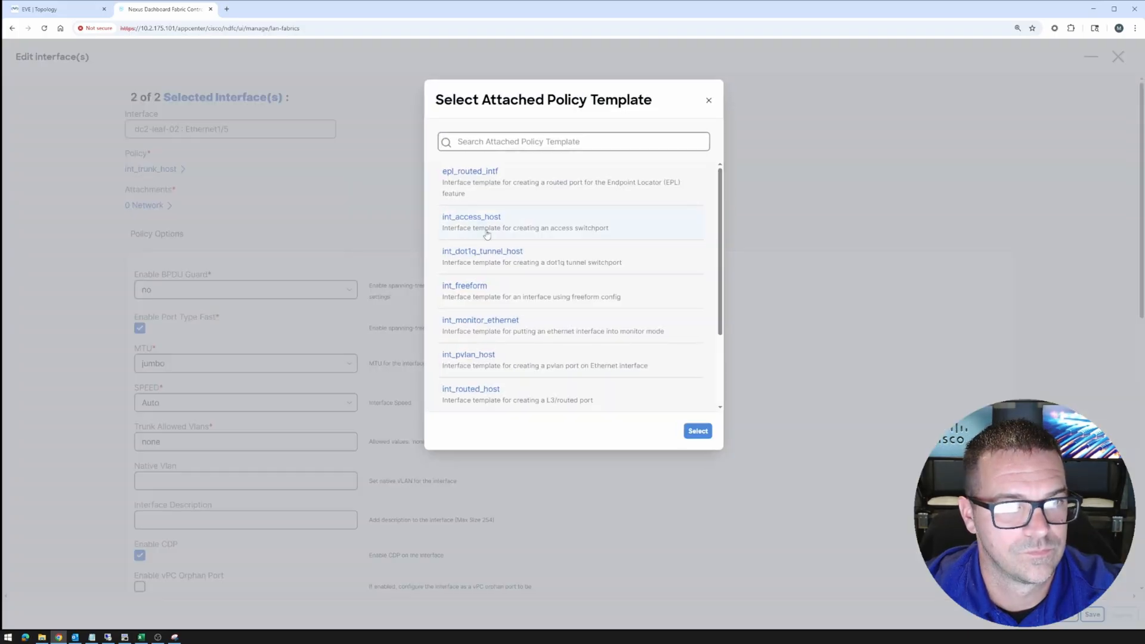
click(697, 431)
click(155, 256)
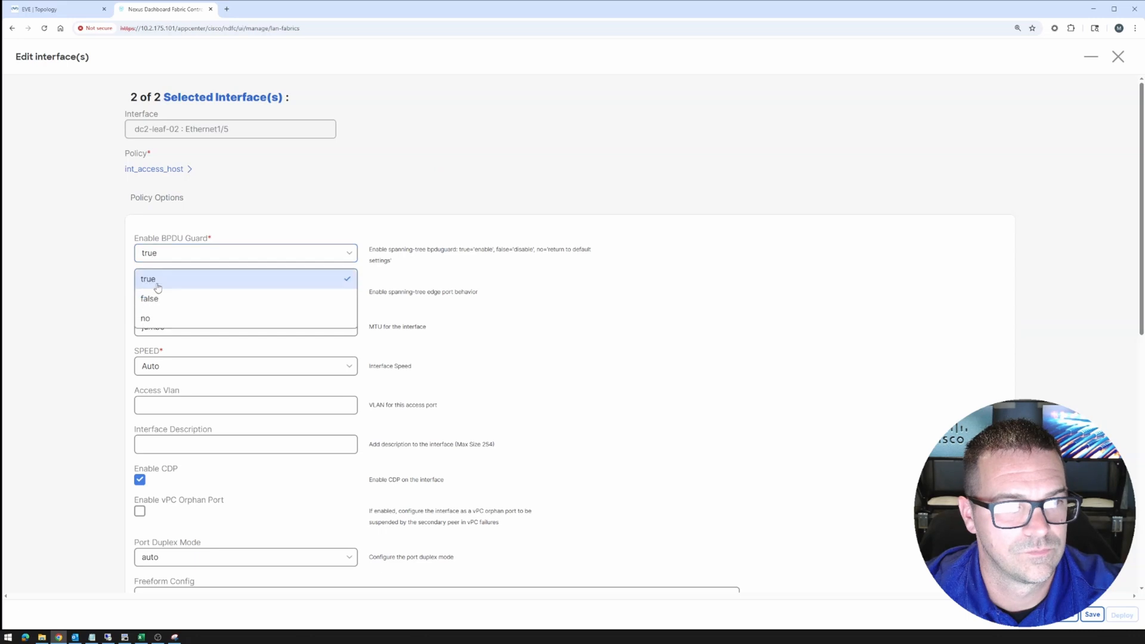
click(154, 319)
click(156, 329)
click(154, 353)
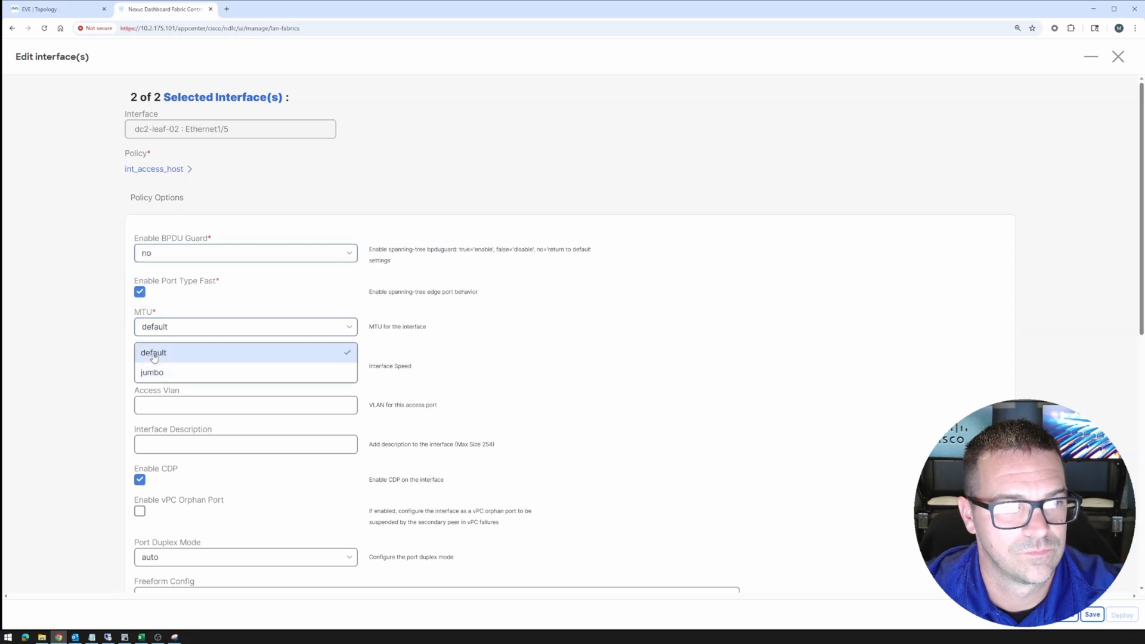
scroll(572, 334, down, 5)
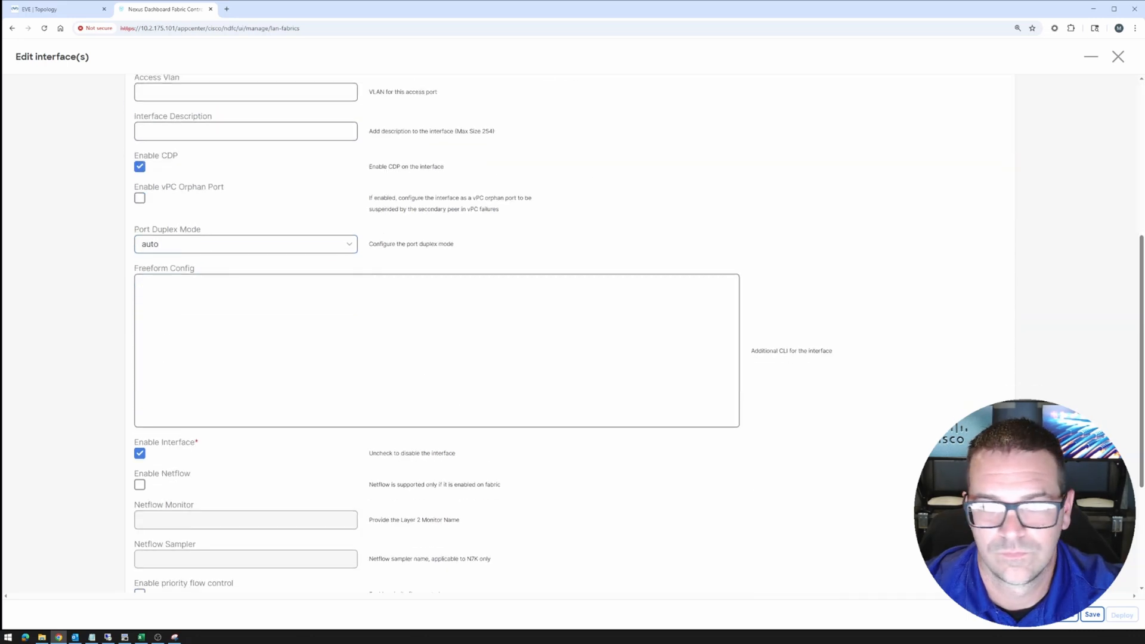
click(1091, 615)
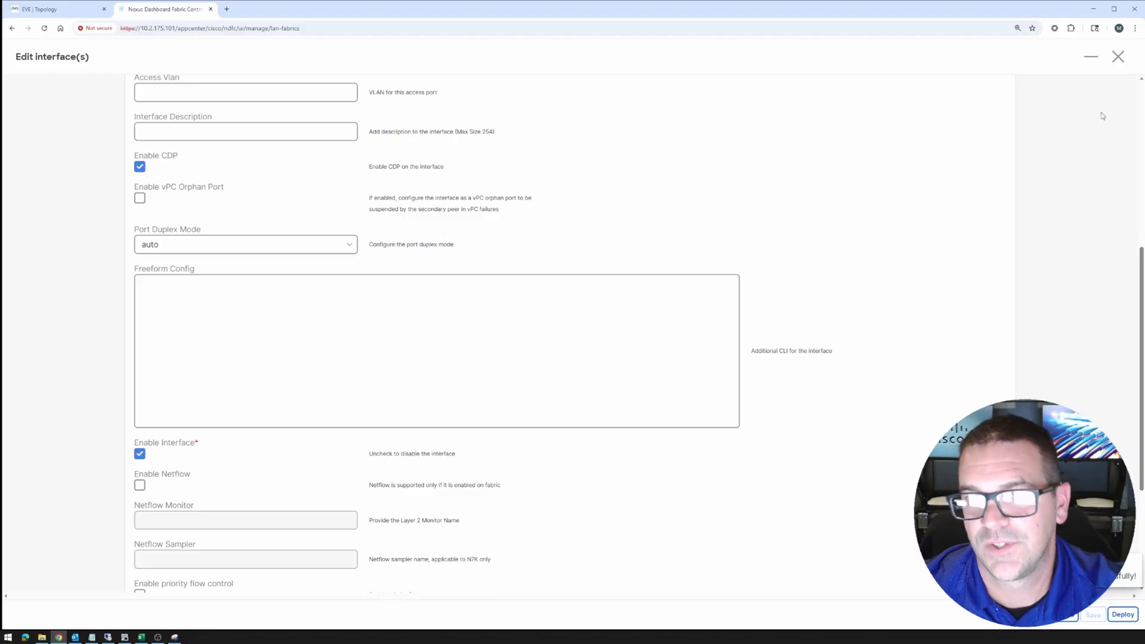
click(1118, 57)
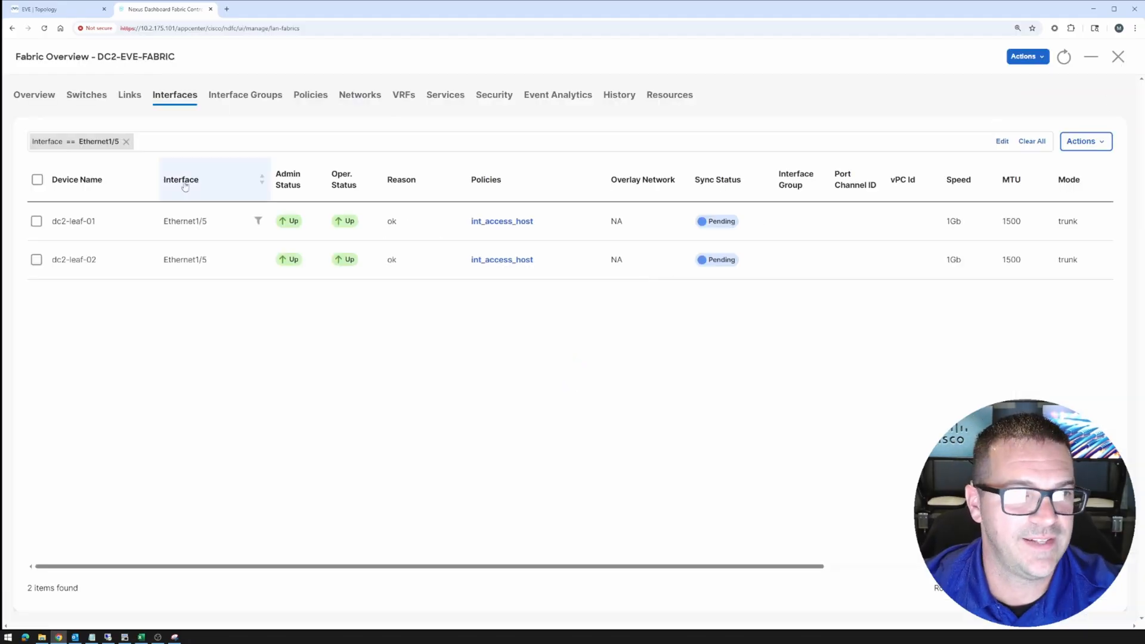
Open network 10-0-0-0--24's attachments and edit the dc2-spine-01, dc2-leaf-01 and dc2-leaf-02 rows
click(125, 142)
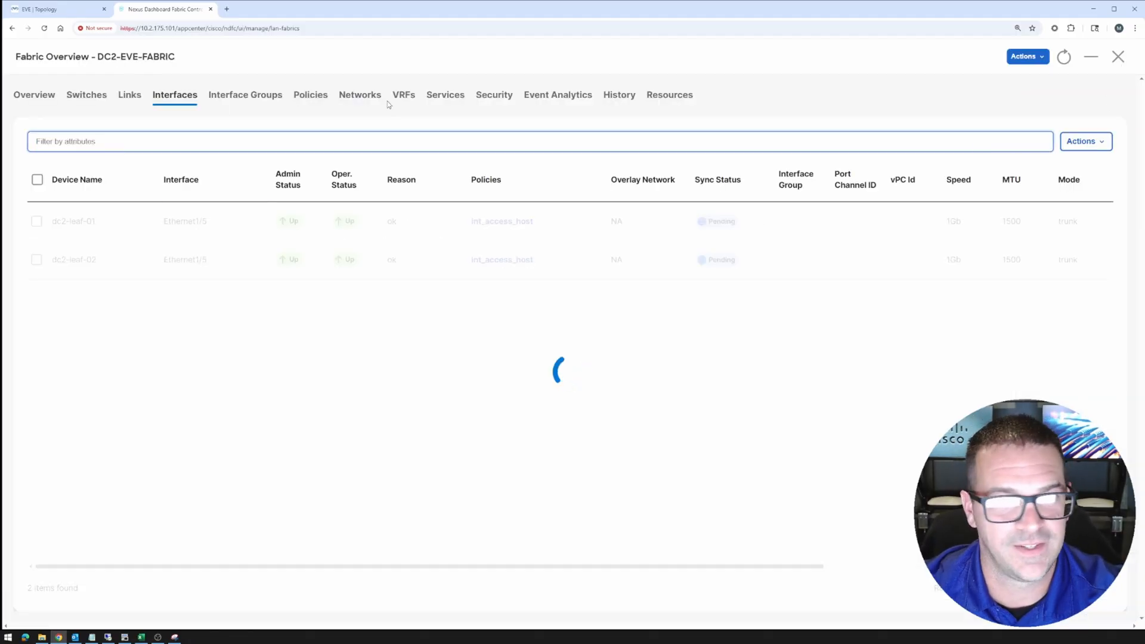
click(360, 97)
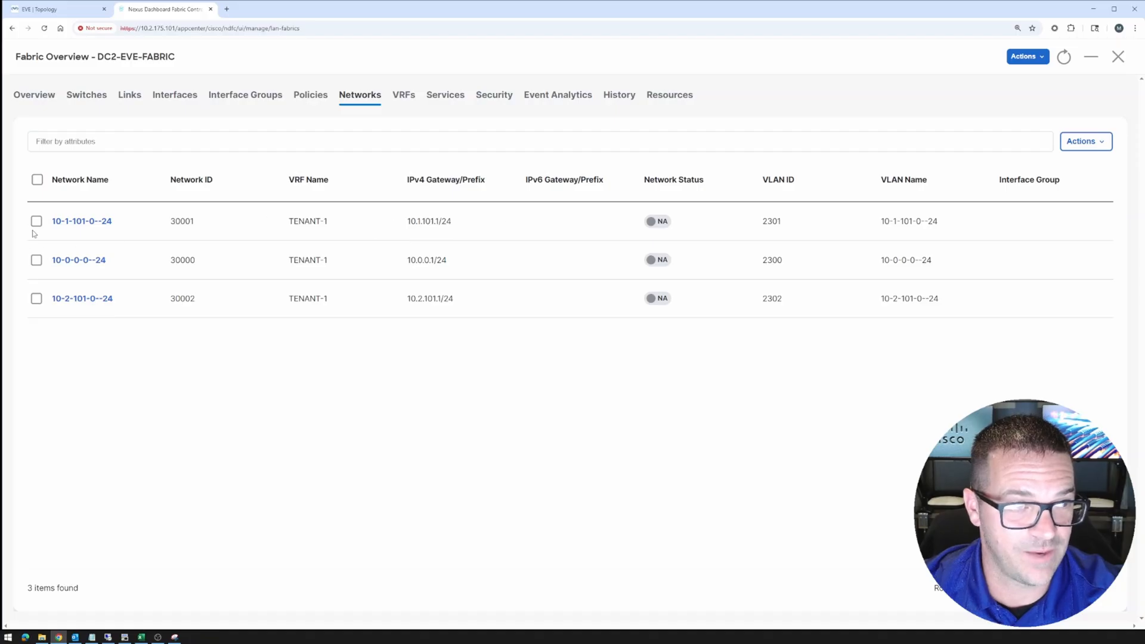
click(37, 260)
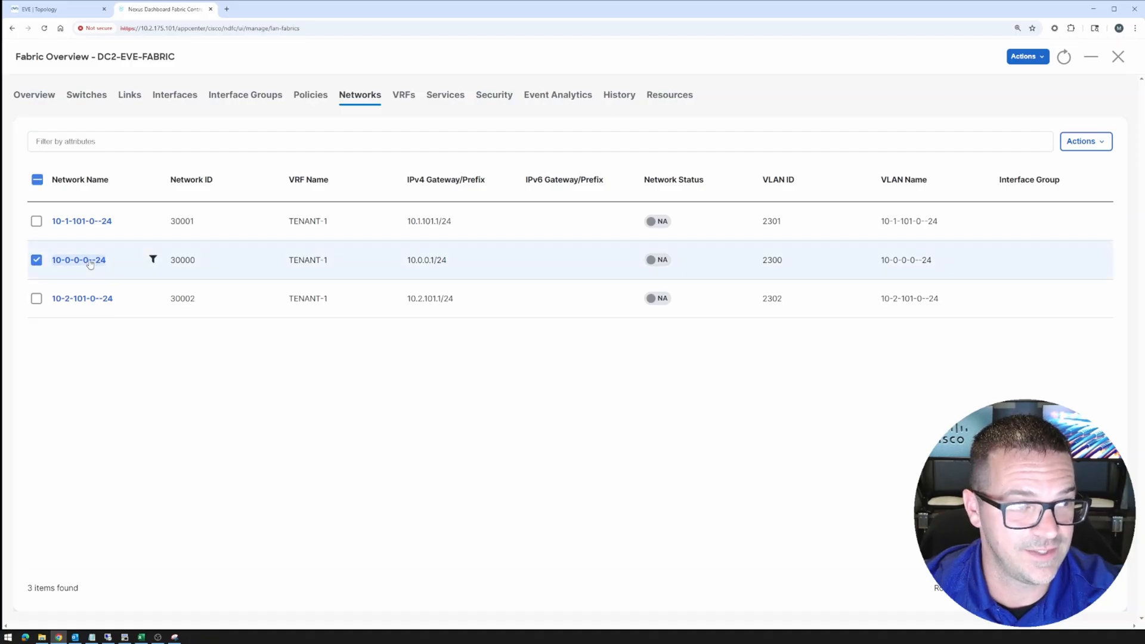
click(91, 261)
click(153, 102)
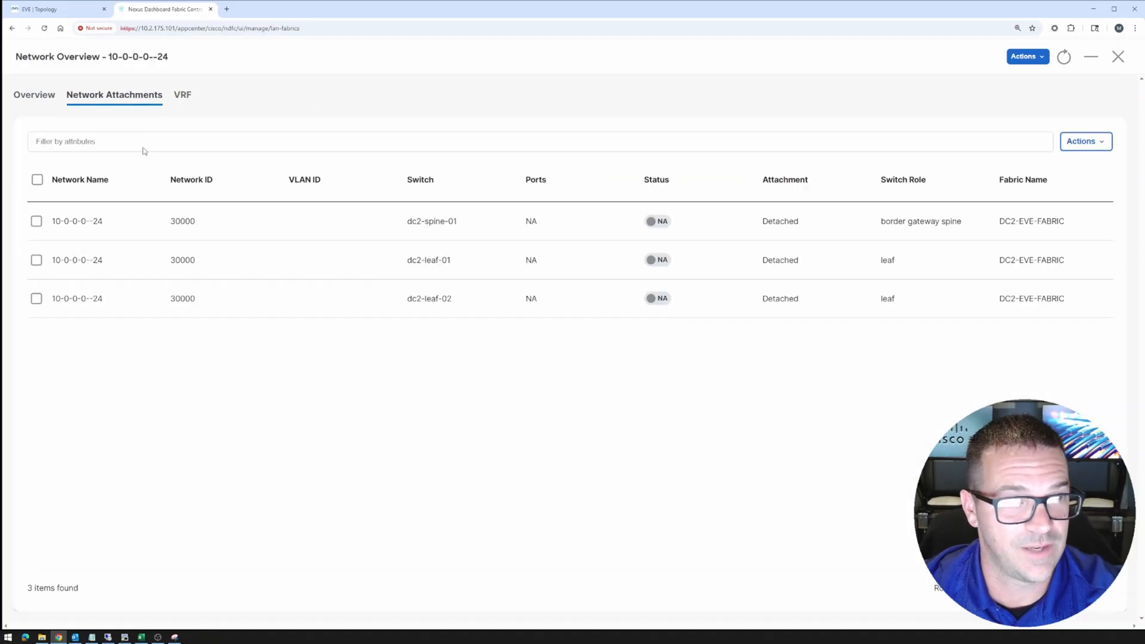
click(37, 221)
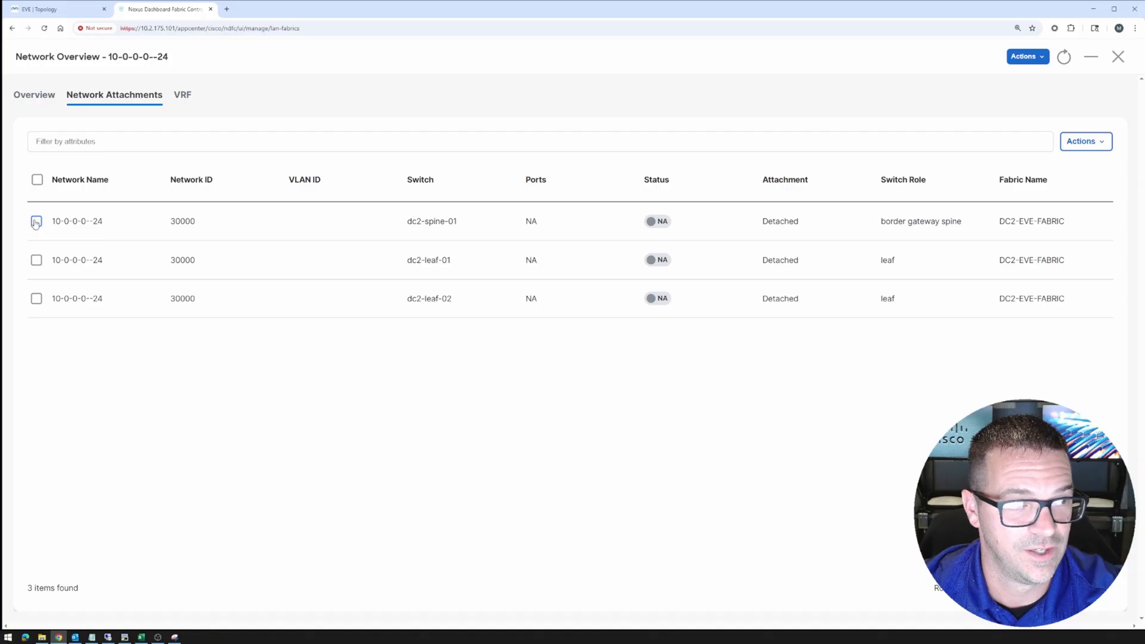
click(36, 261)
click(36, 298)
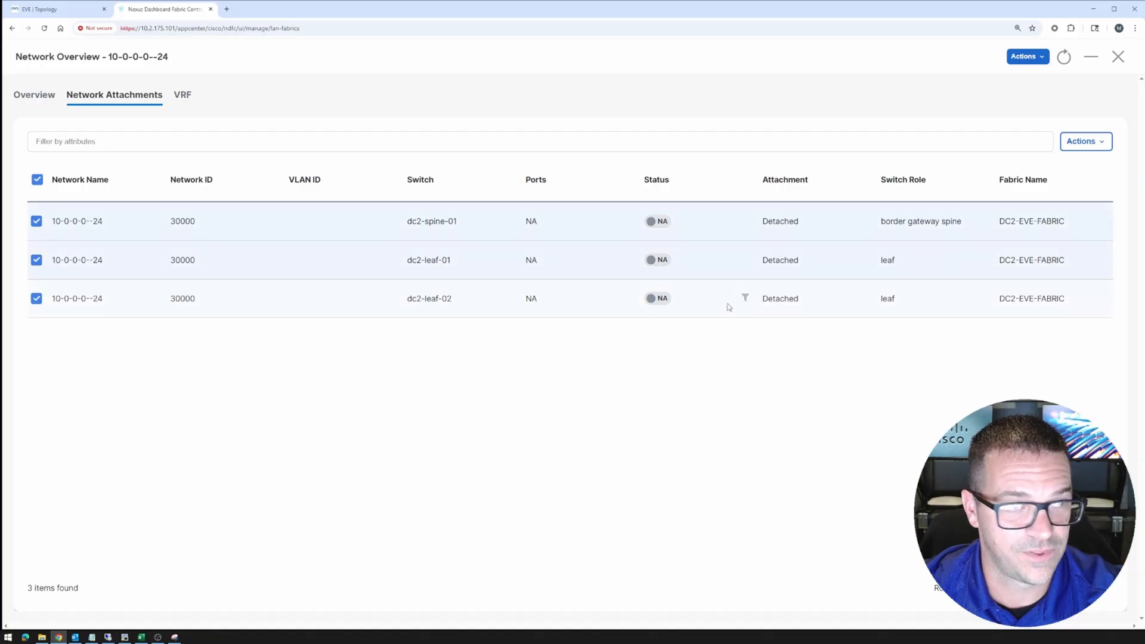
click(1081, 144)
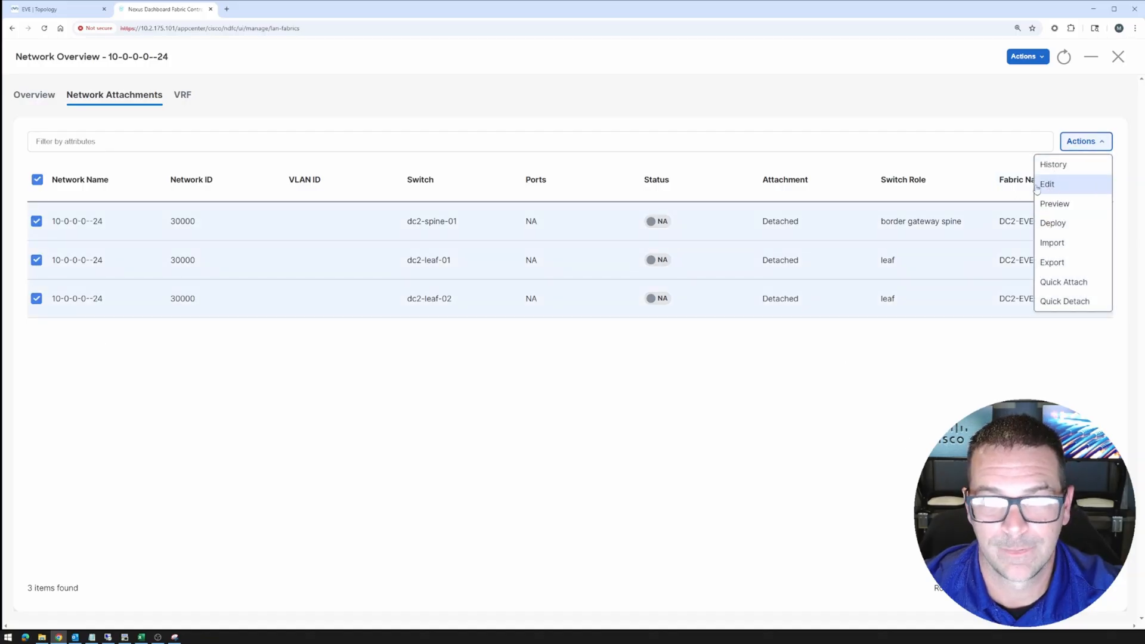
click(1048, 184)
Attach dc2-spine-01 and Ethernet1/4 on both leaves with VLAN 2300, and save
click(188, 150)
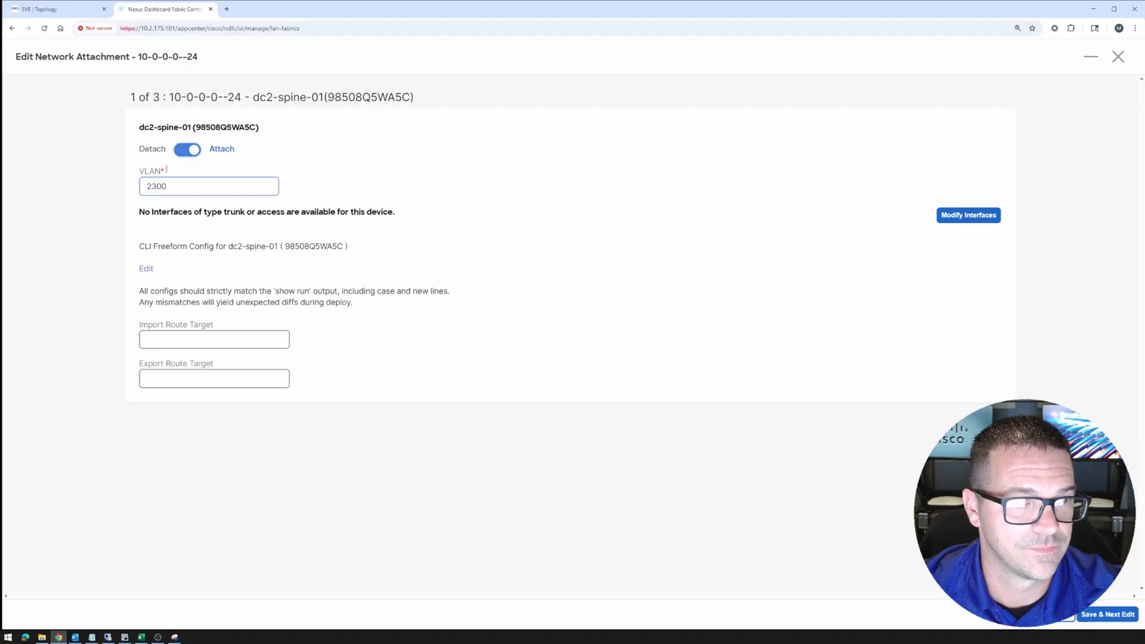
drag(139, 130, 194, 128)
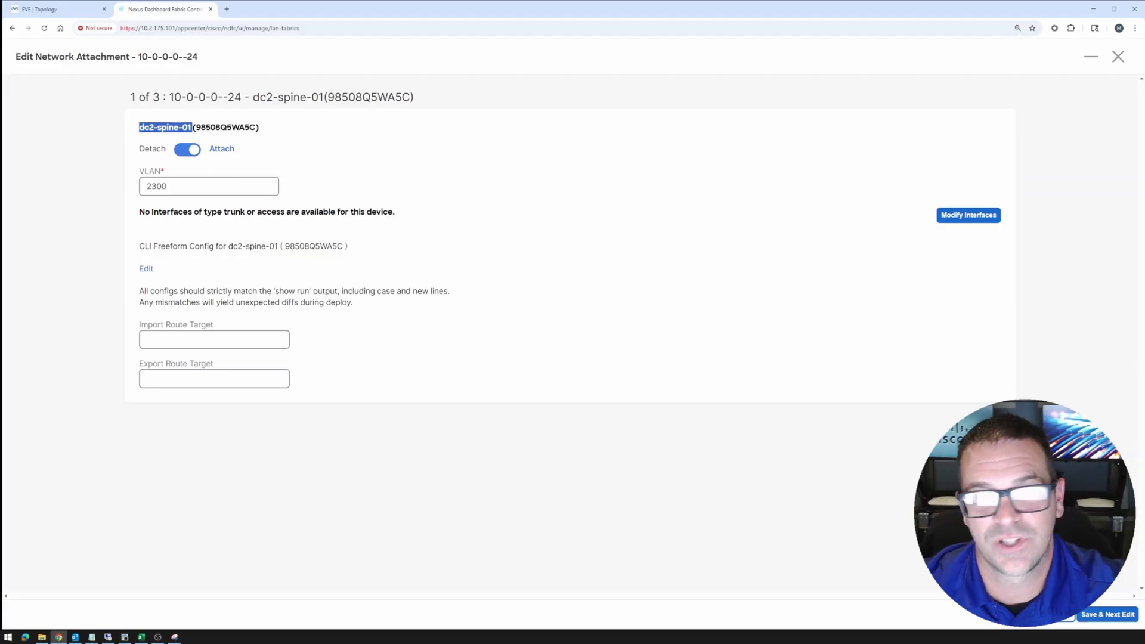
click(1100, 617)
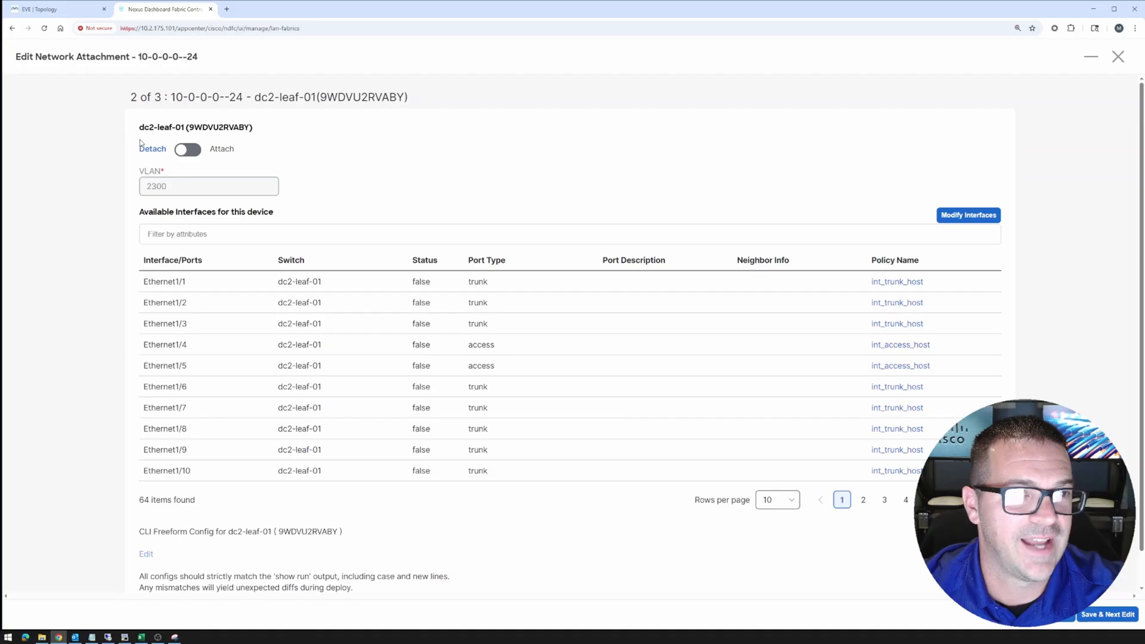
click(188, 149)
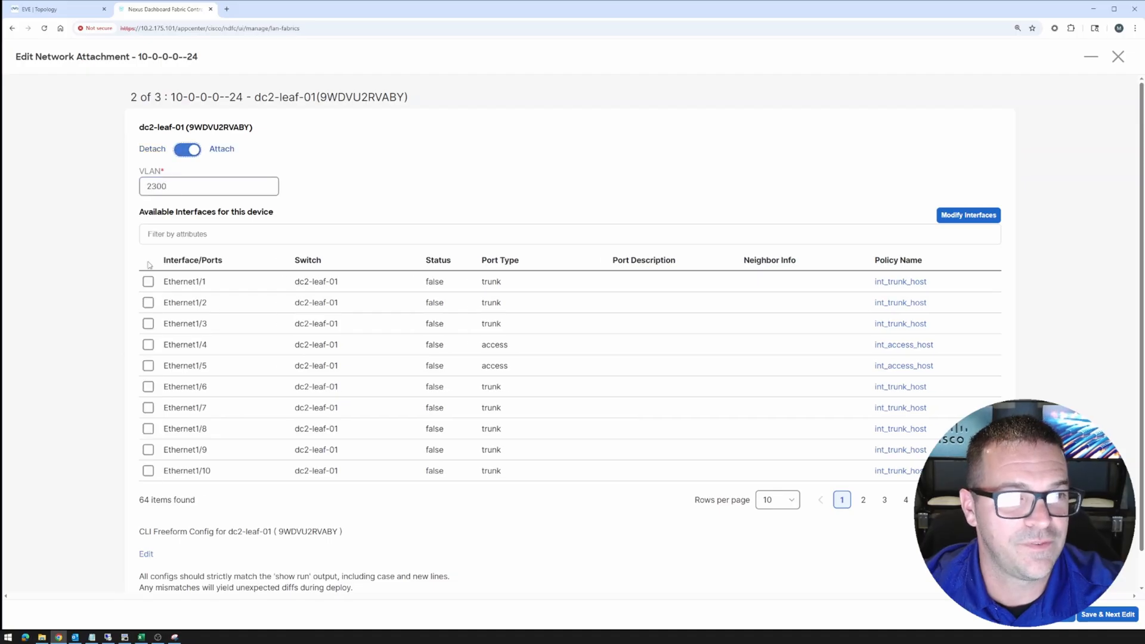
click(149, 346)
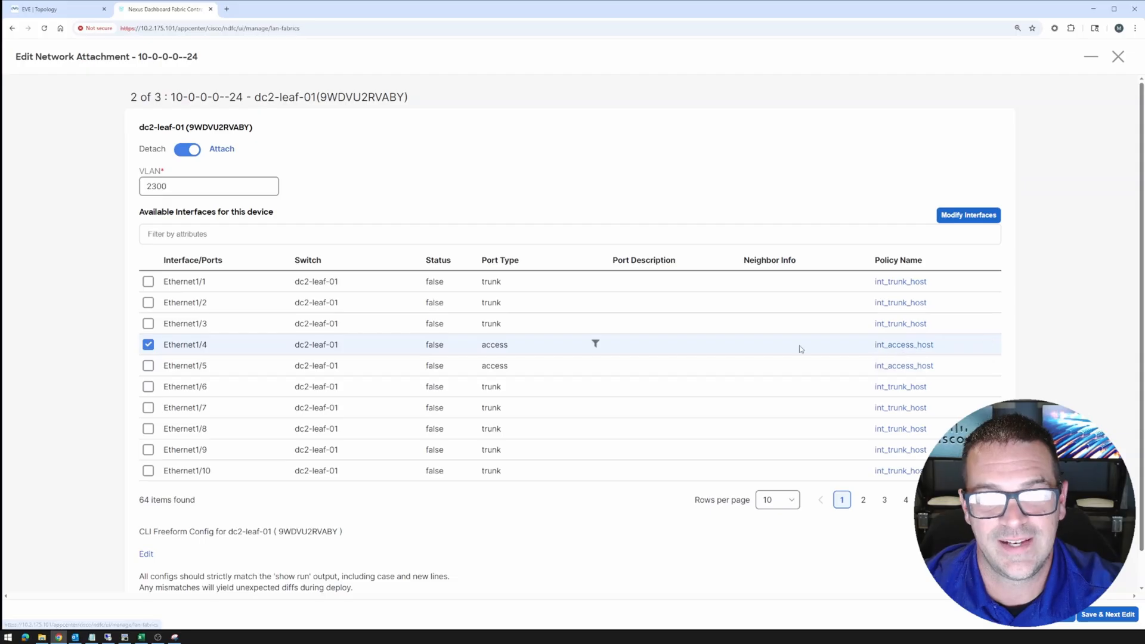
click(1100, 616)
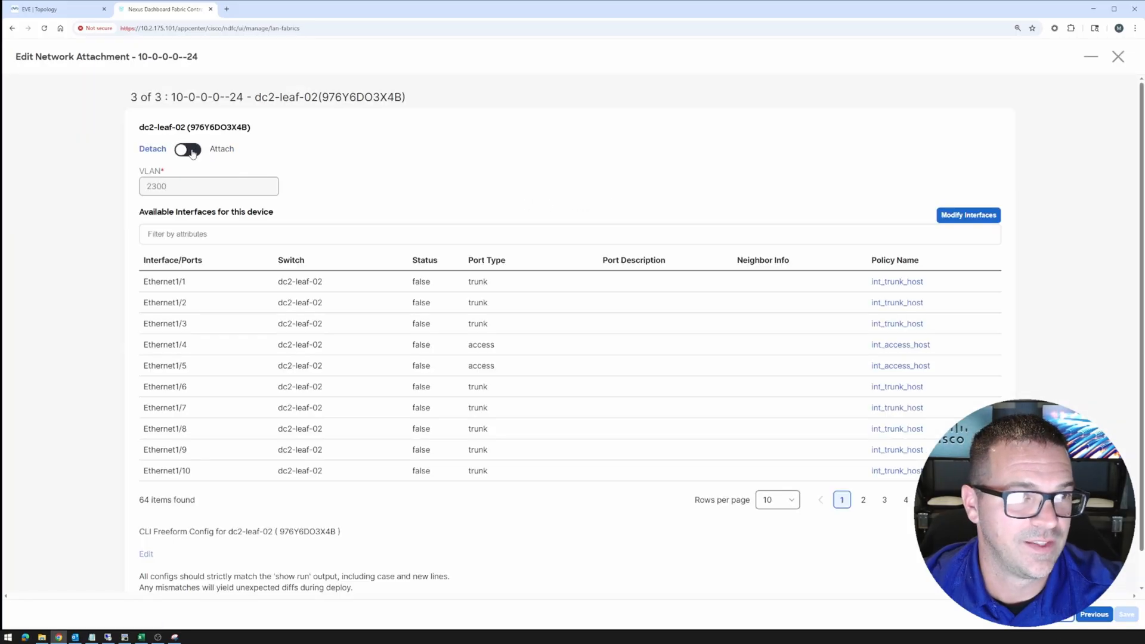
click(148, 346)
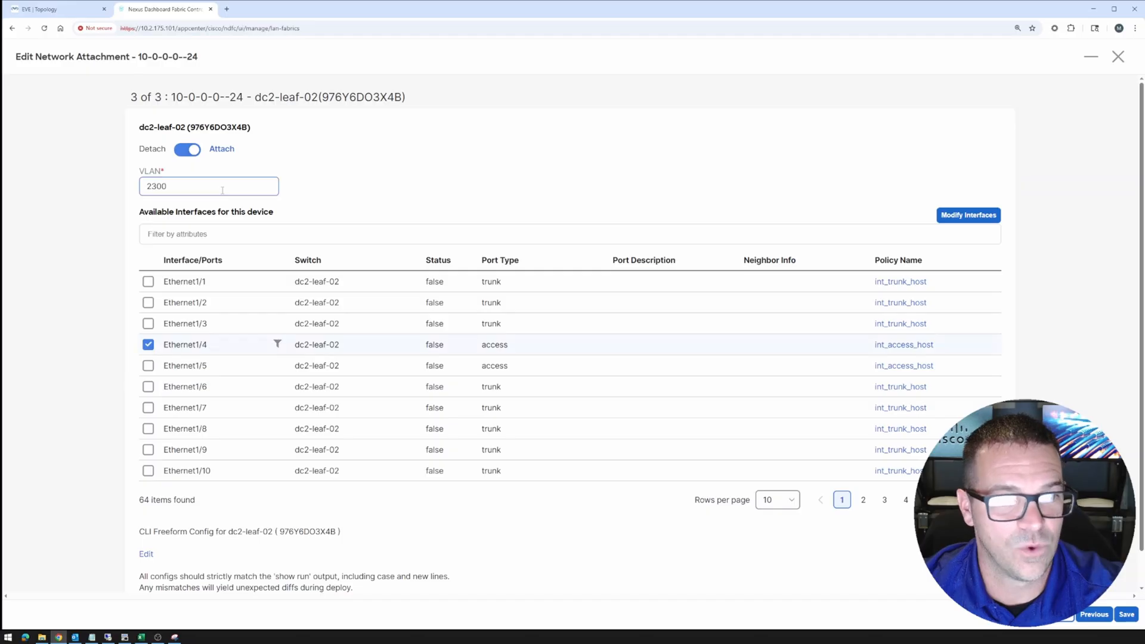
click(1125, 615)
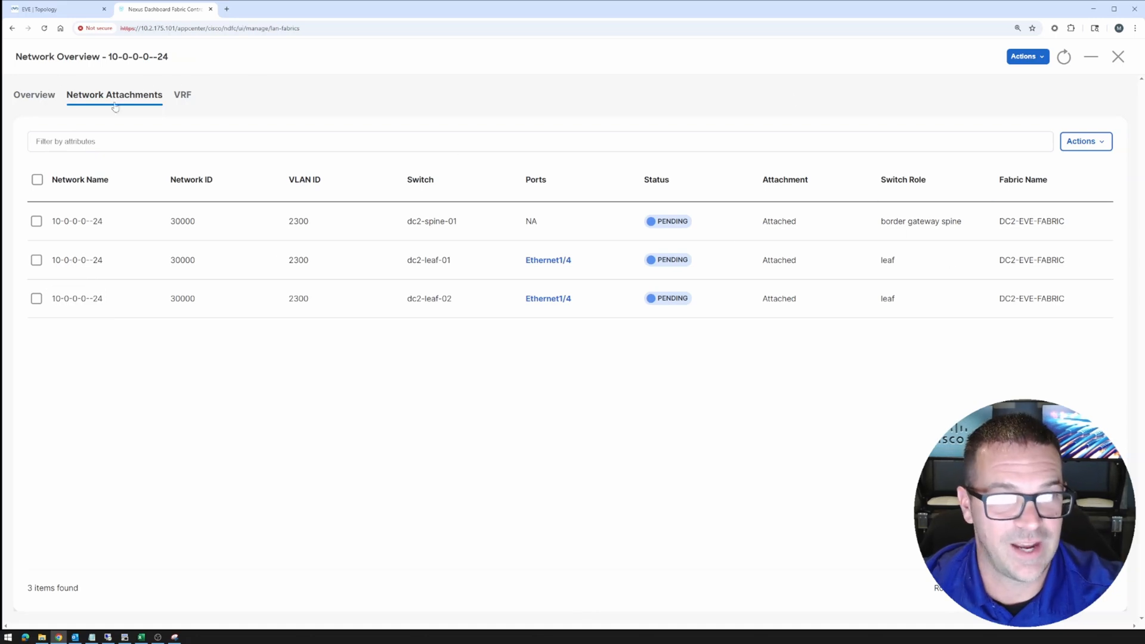
Open network 10-2-101-0--24's attachments and edit all three DC2 switch rows
click(1117, 57)
triple_click(61, 299)
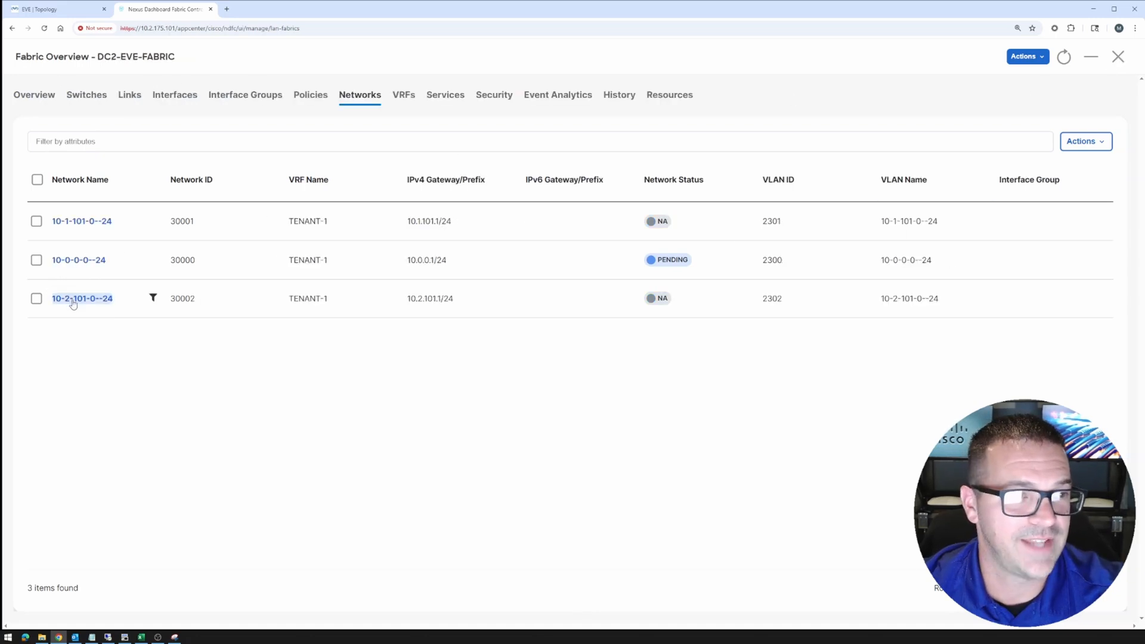
click(82, 299)
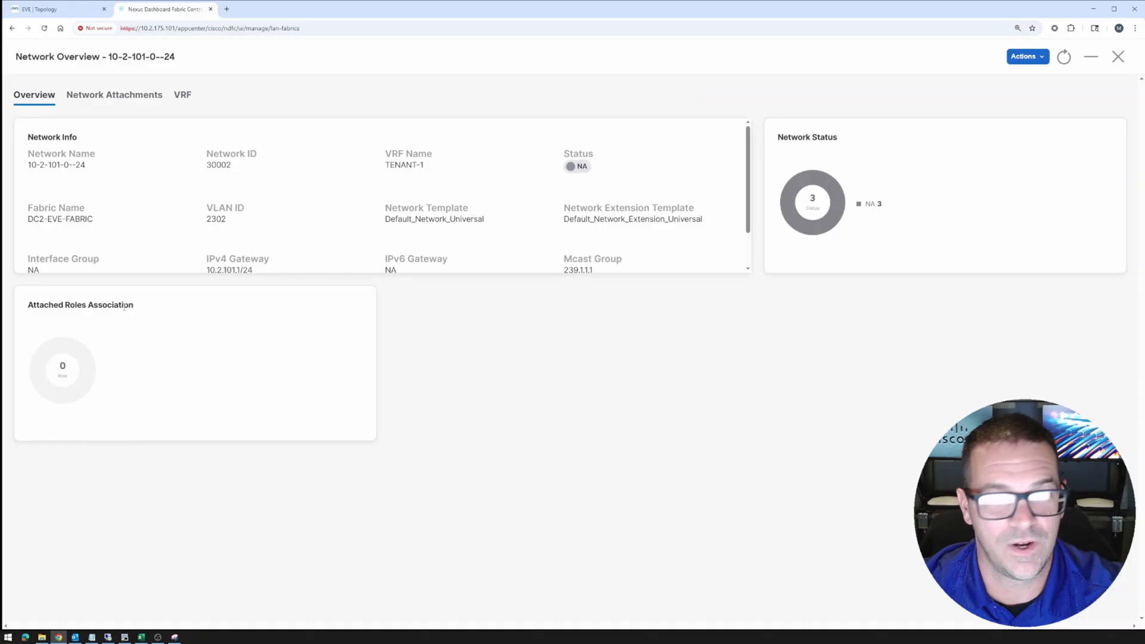
click(139, 97)
click(37, 223)
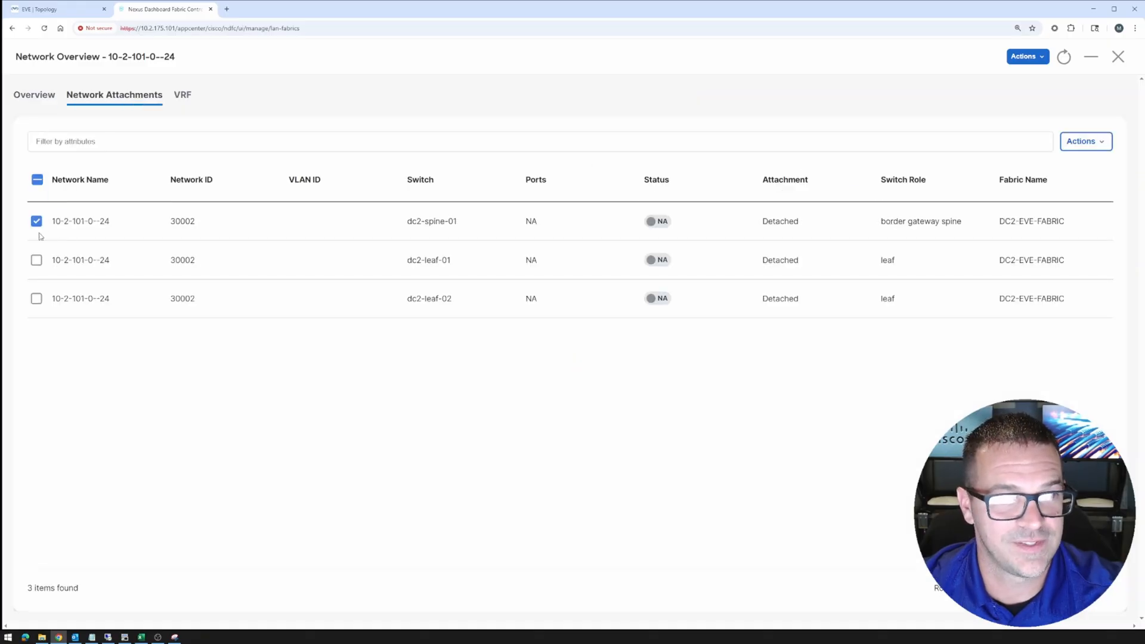
click(37, 298)
click(1081, 142)
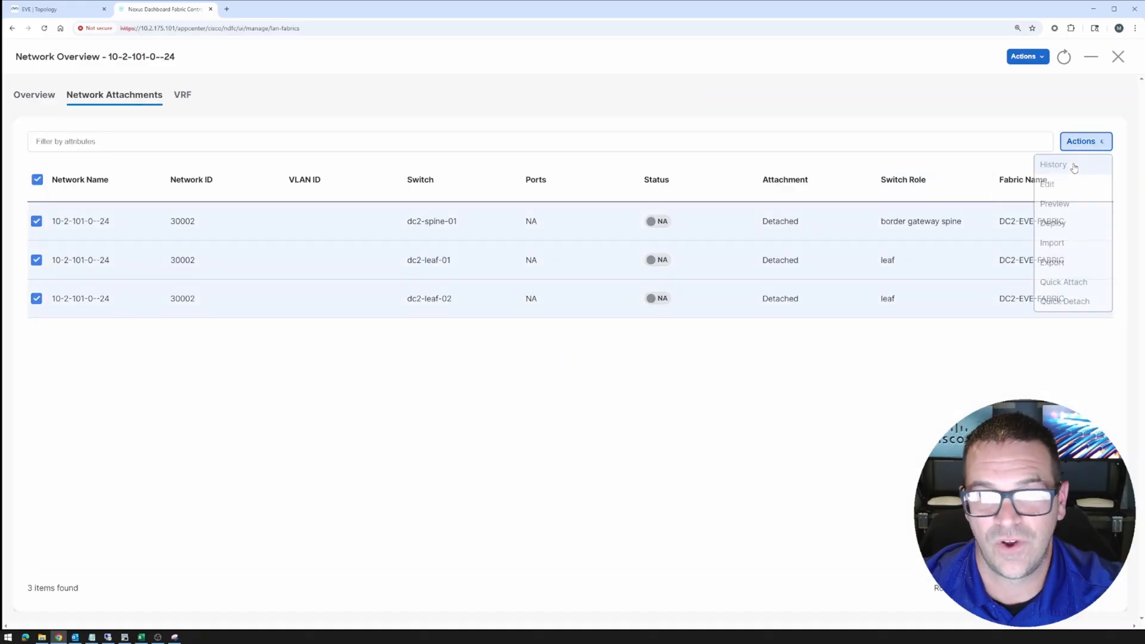
click(1048, 185)
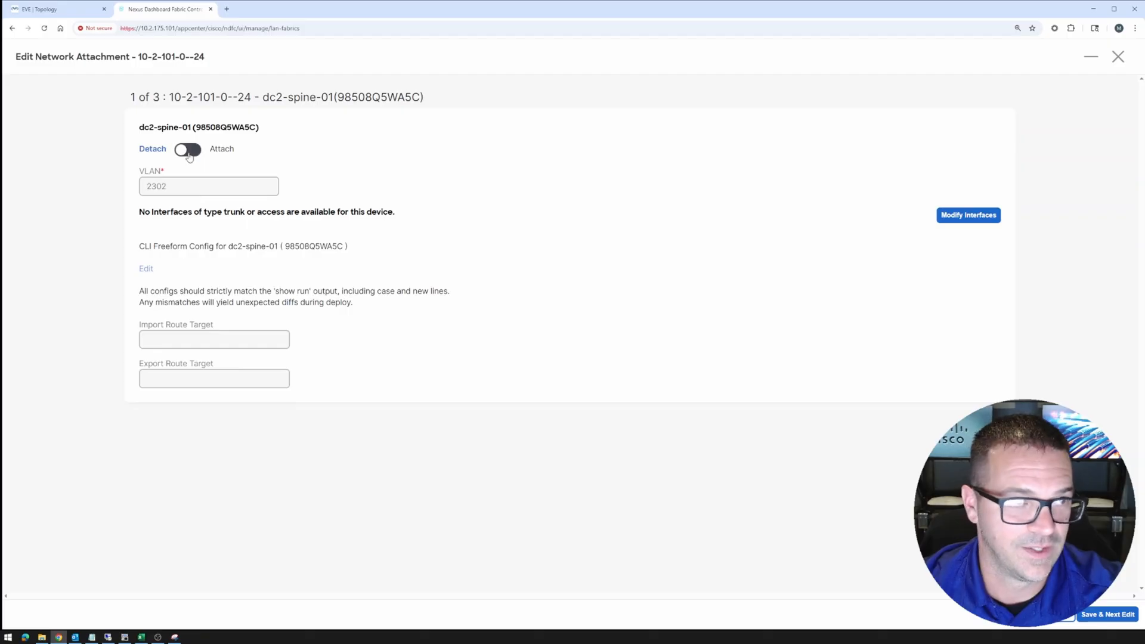
Attach dc2-spine-01 on VLAN 2302 and Ethernet1/5 on both leaves, save, then return to Fabrics
click(187, 149)
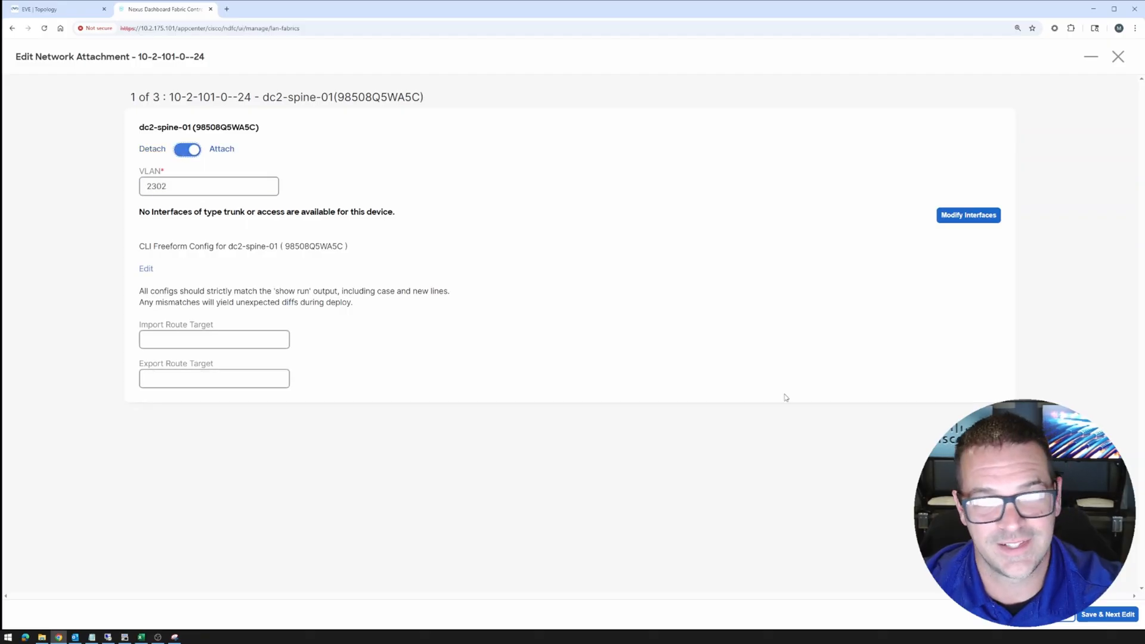
click(1104, 617)
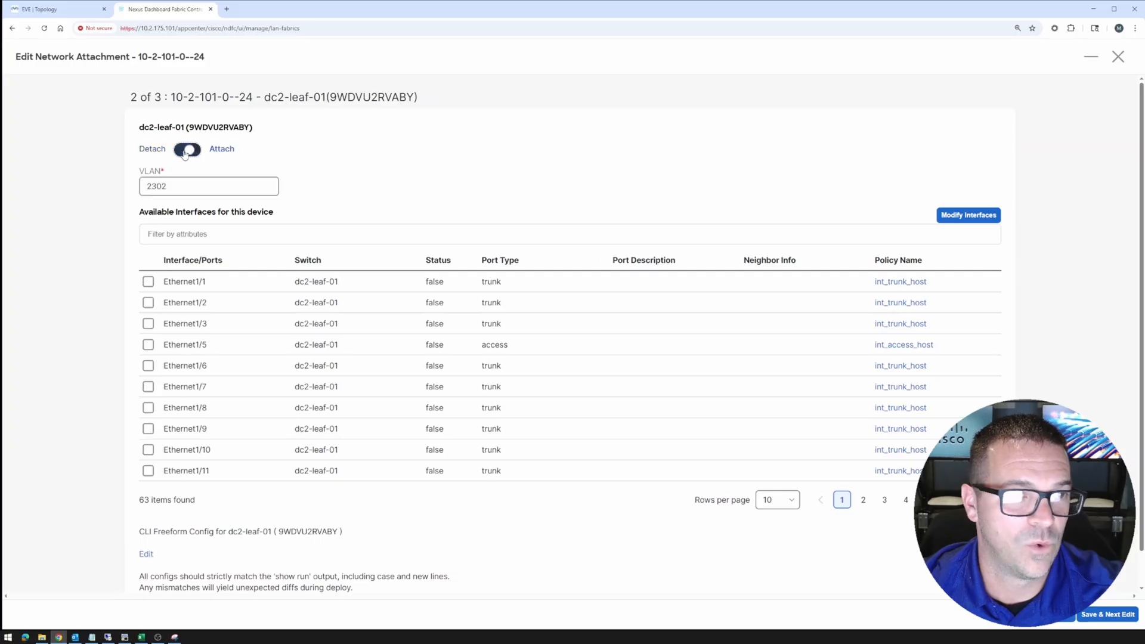
click(148, 344)
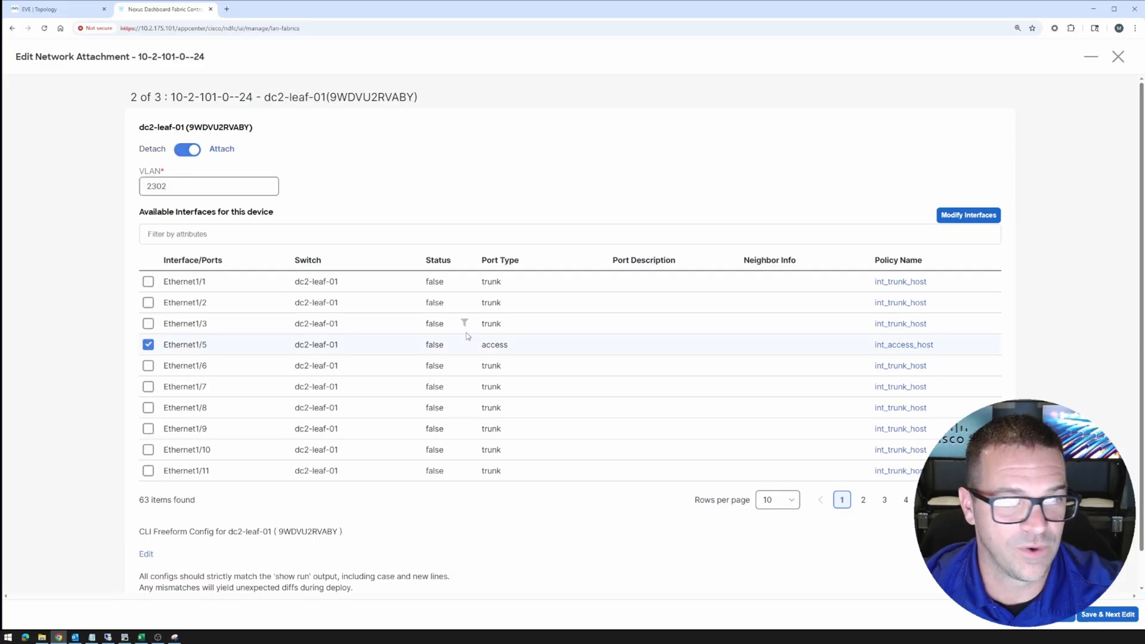
click(1097, 616)
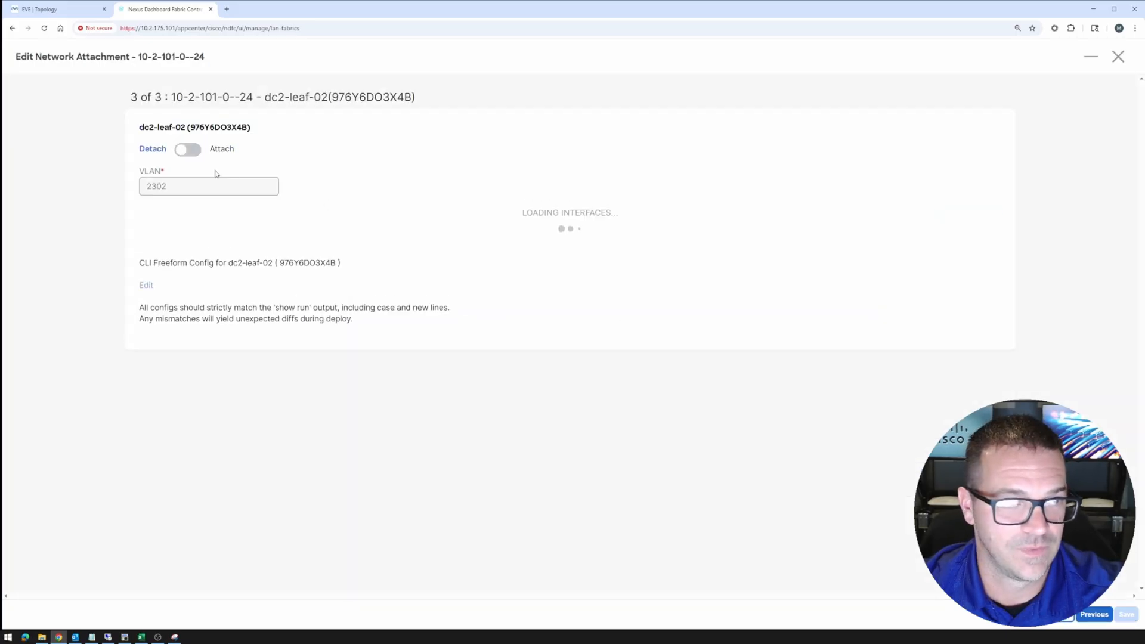
click(148, 345)
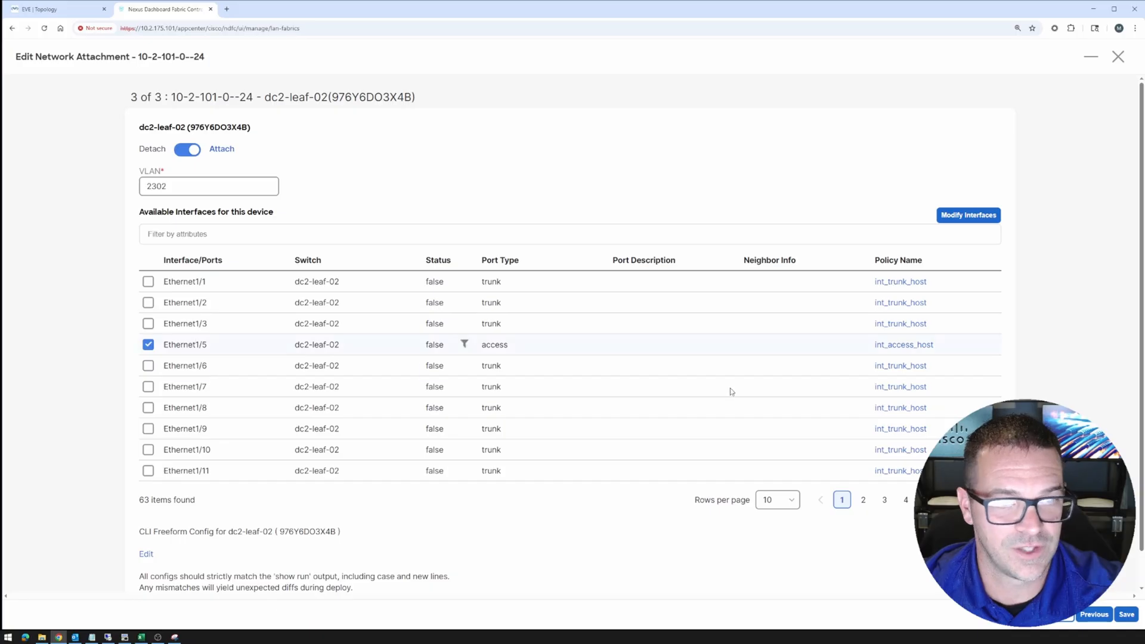
click(1125, 616)
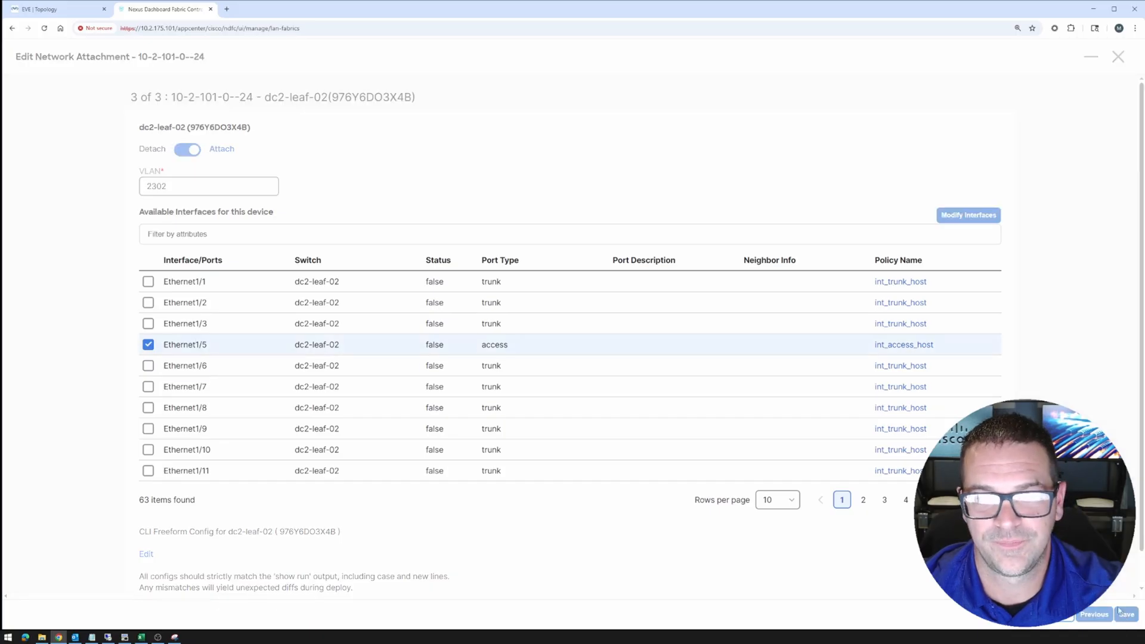
click(1117, 57)
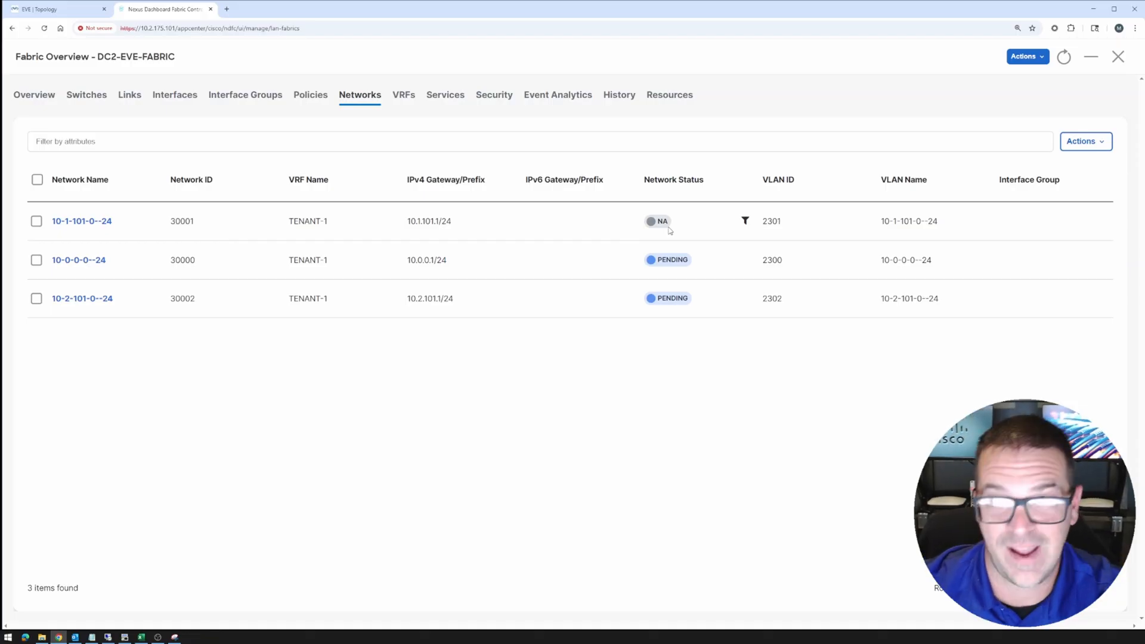
click(1118, 58)
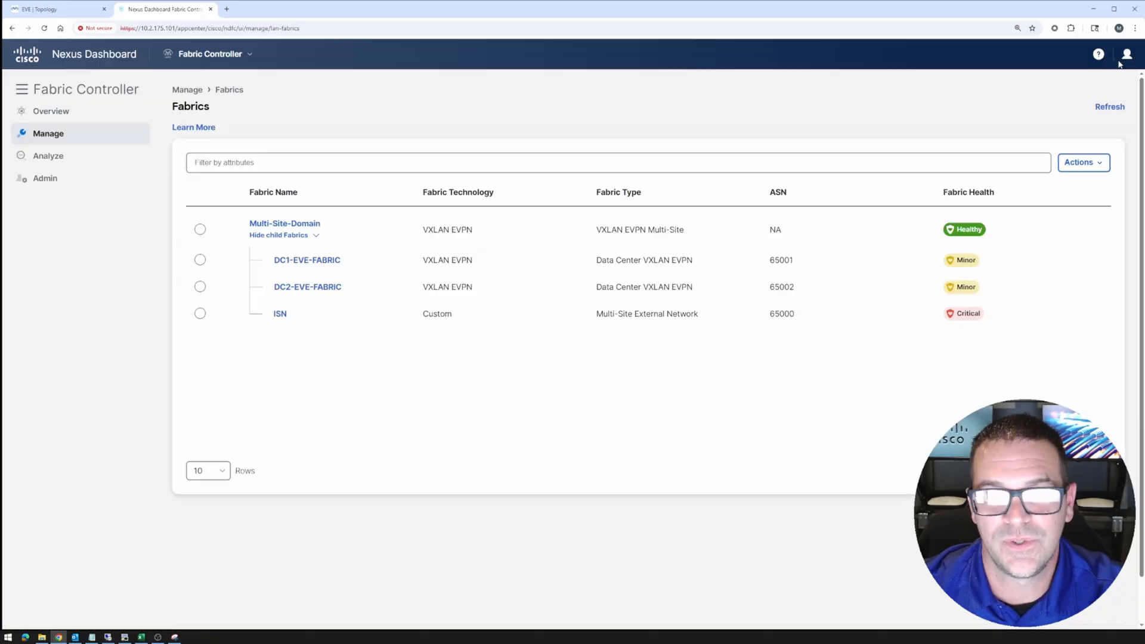
Open network 10-0-0-0--24's attachments in DC1-EVE-FABRIC
click(296, 261)
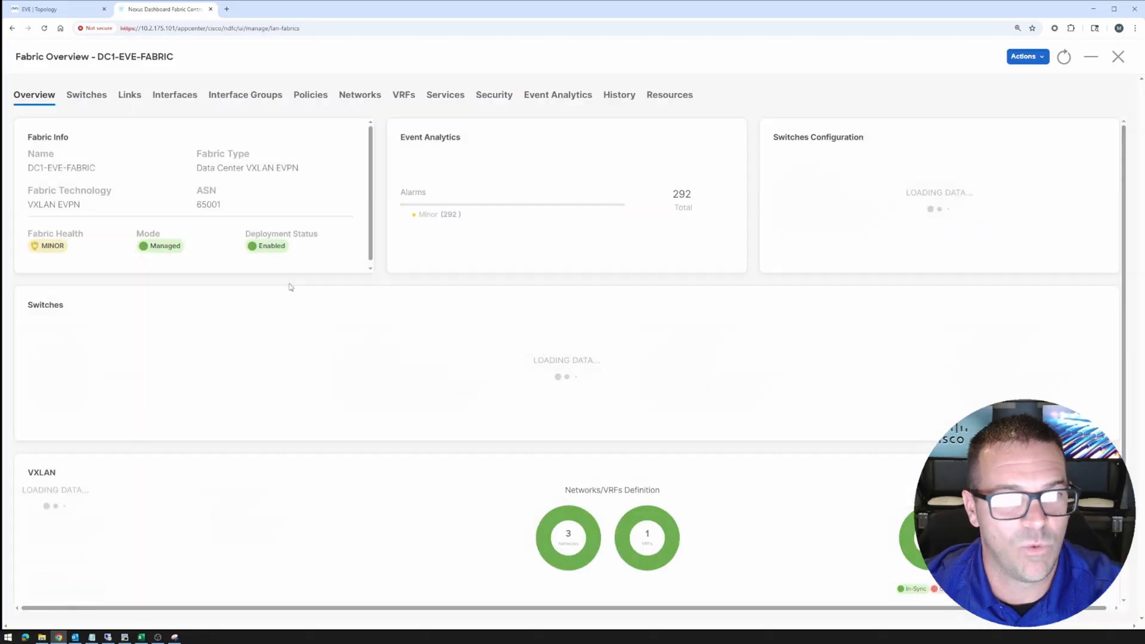
click(360, 96)
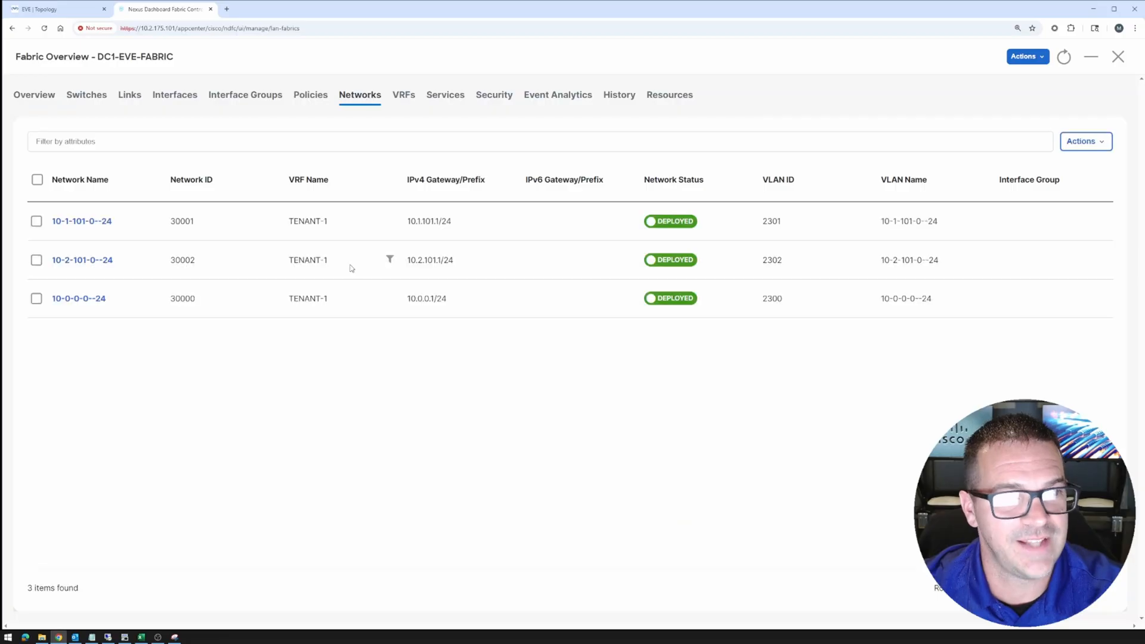
click(72, 299)
click(121, 98)
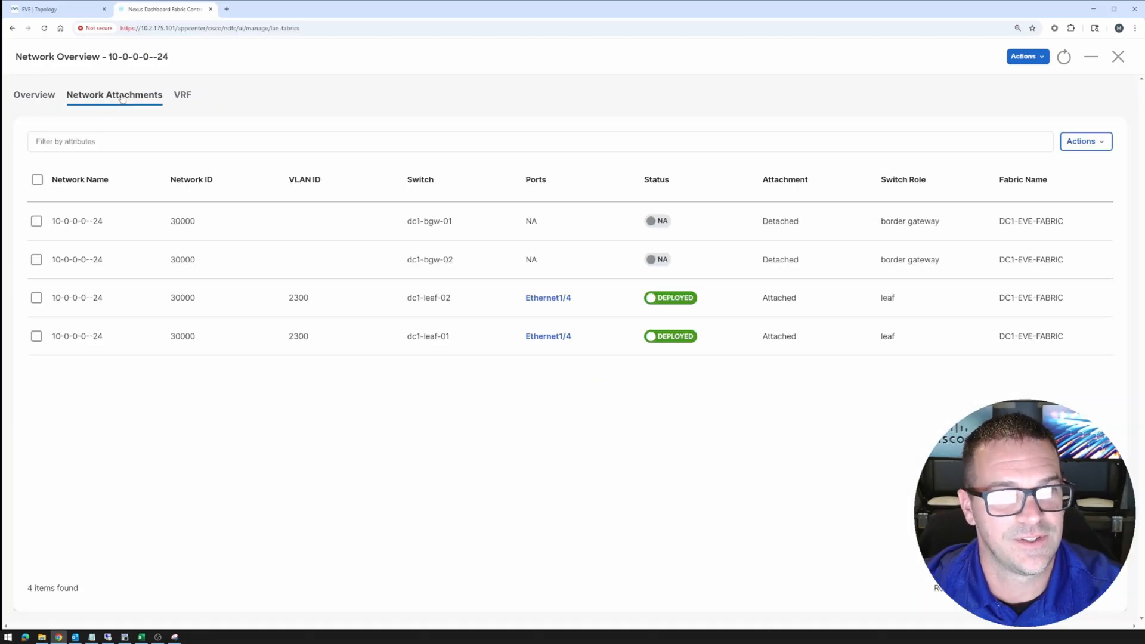
Attach the network to dc1-bgw-01 and dc1-bgw-02 on VLAN 2300, save, and close
click(37, 221)
click(37, 260)
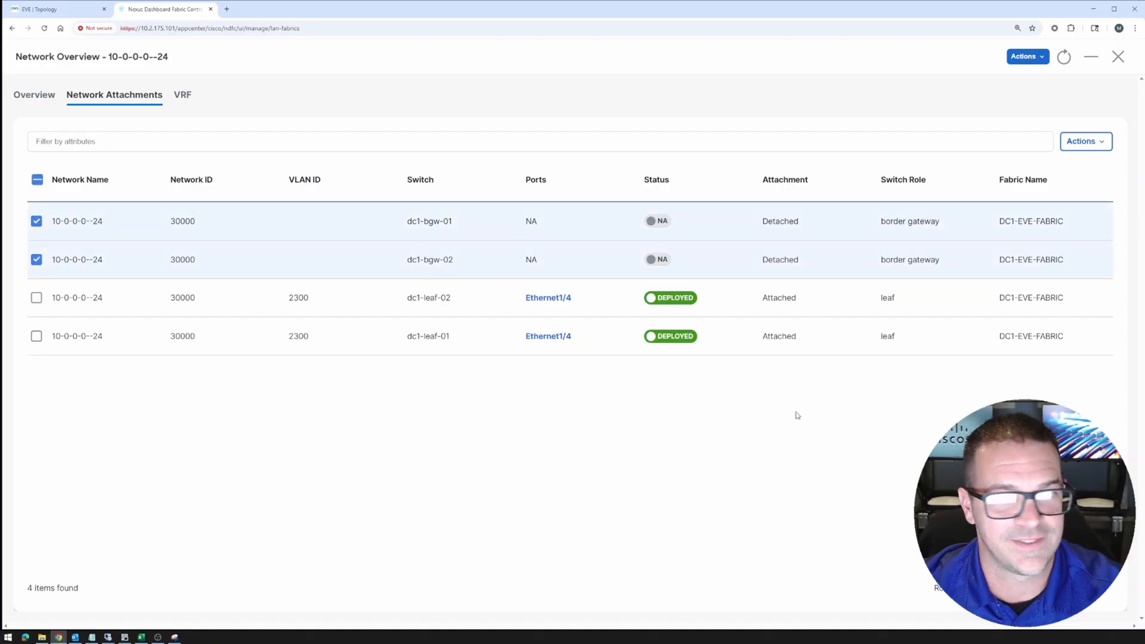
click(1092, 146)
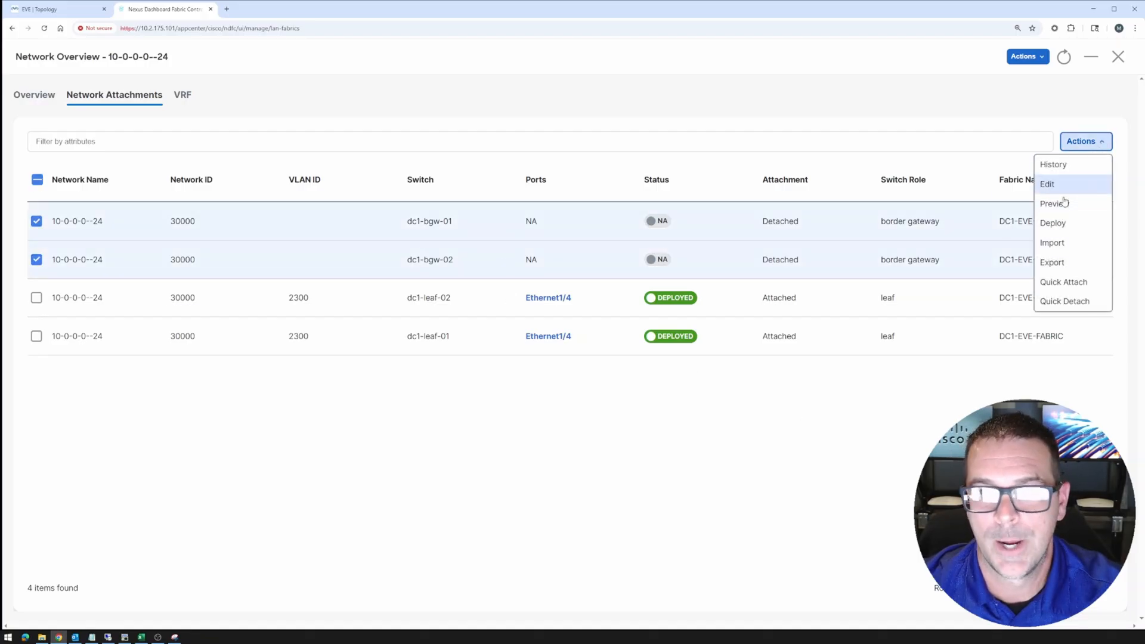
click(1049, 184)
click(186, 151)
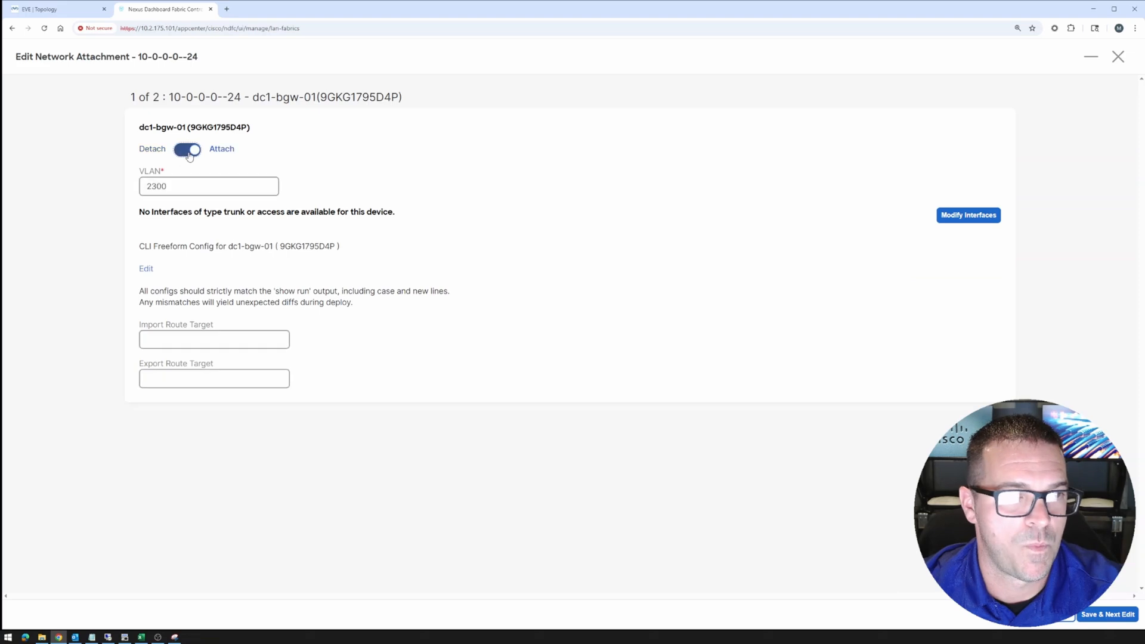
click(1107, 615)
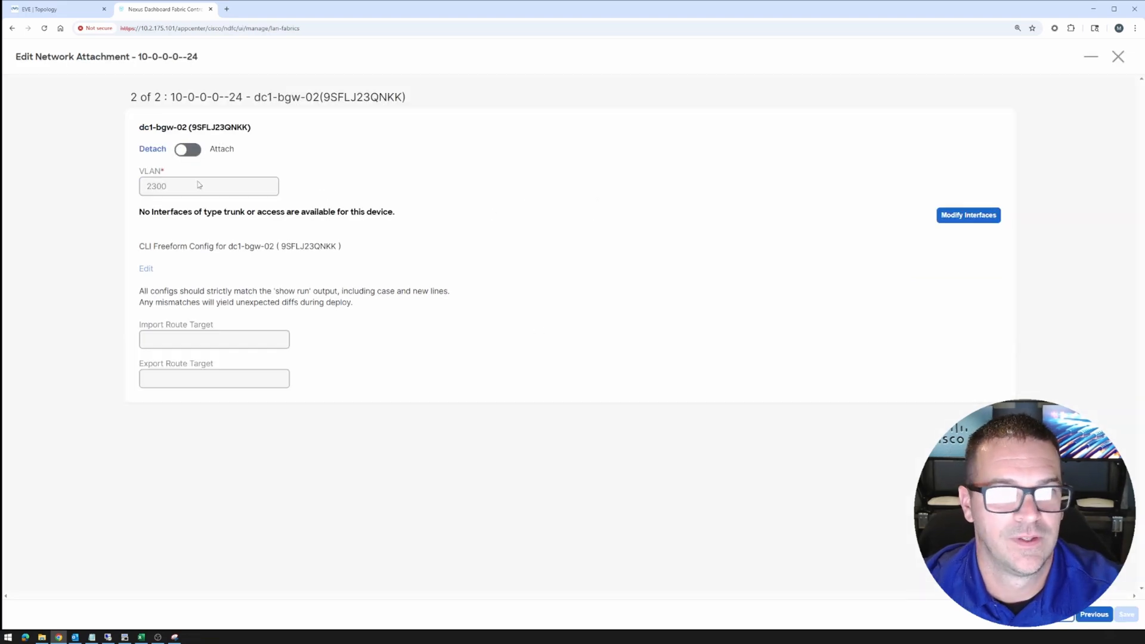
click(188, 151)
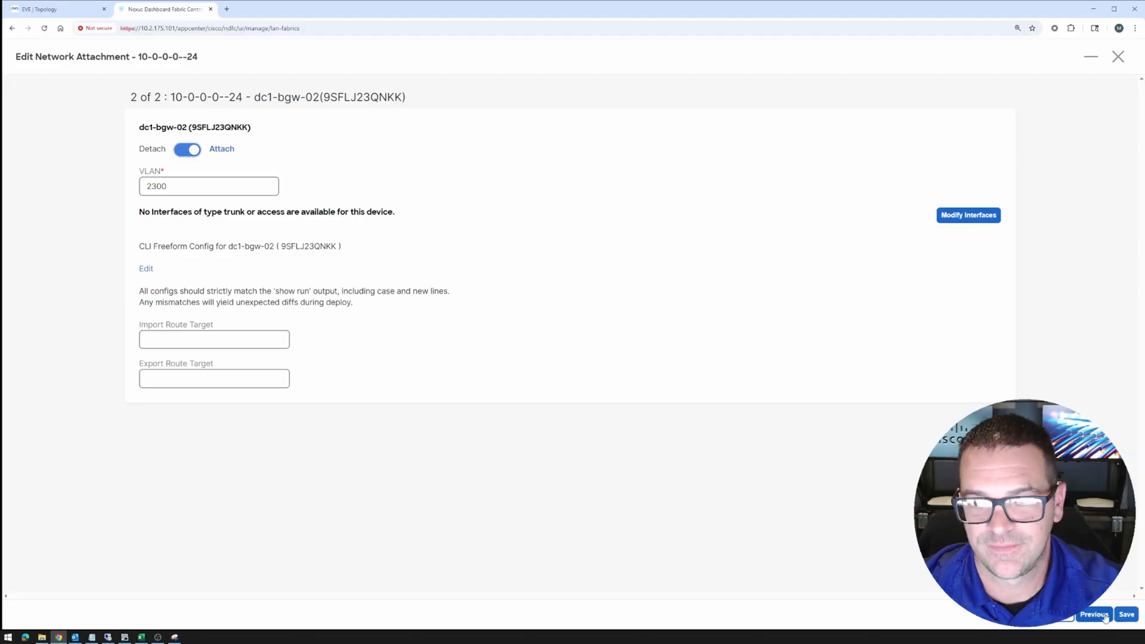
click(1127, 615)
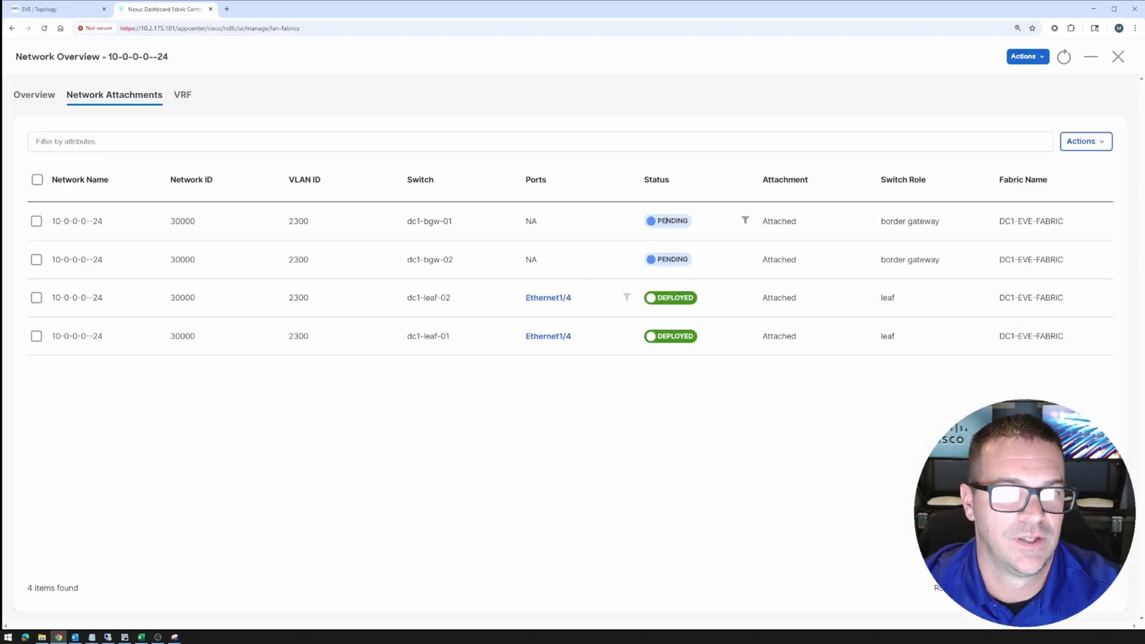
click(1119, 57)
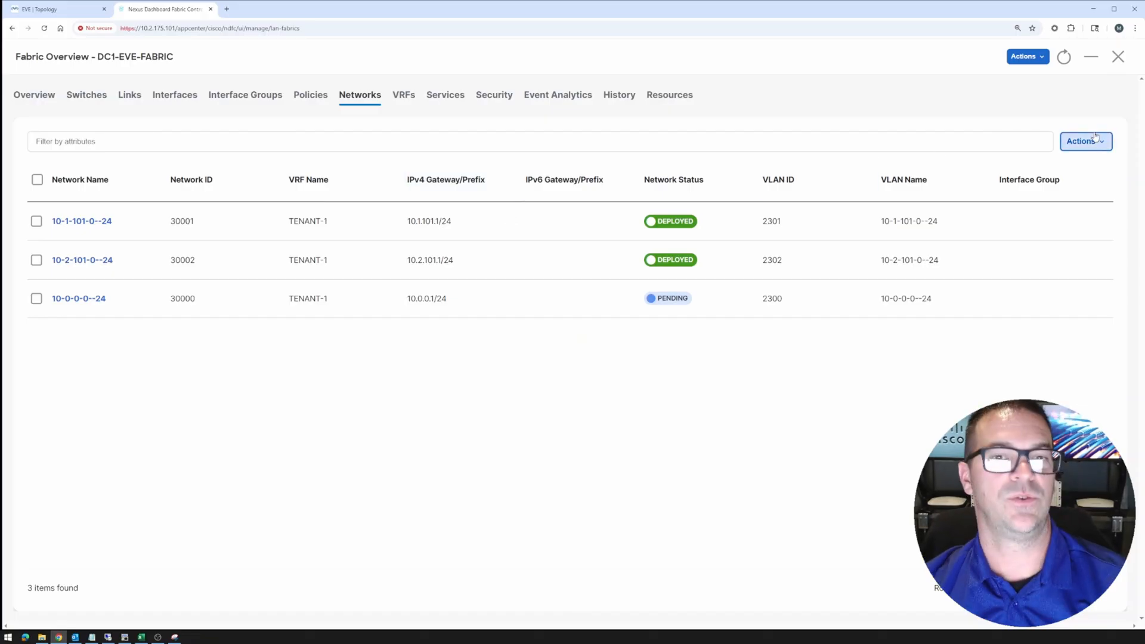
Run Recalculate and Deploy on DC1-EVE-FABRIC
click(1039, 60)
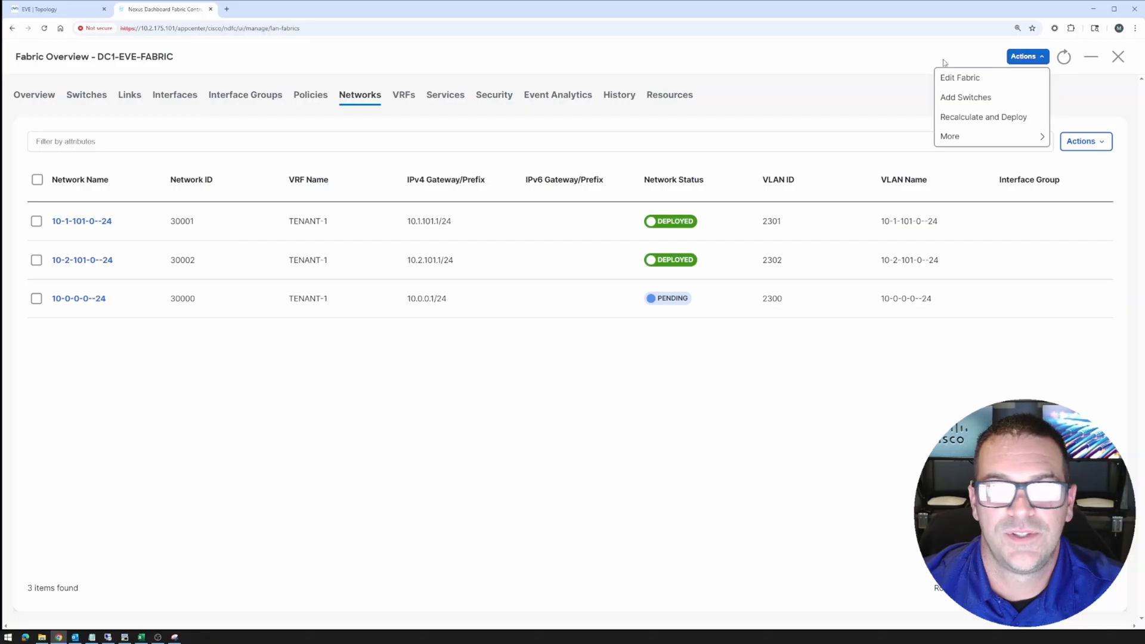
click(1039, 57)
click(1005, 118)
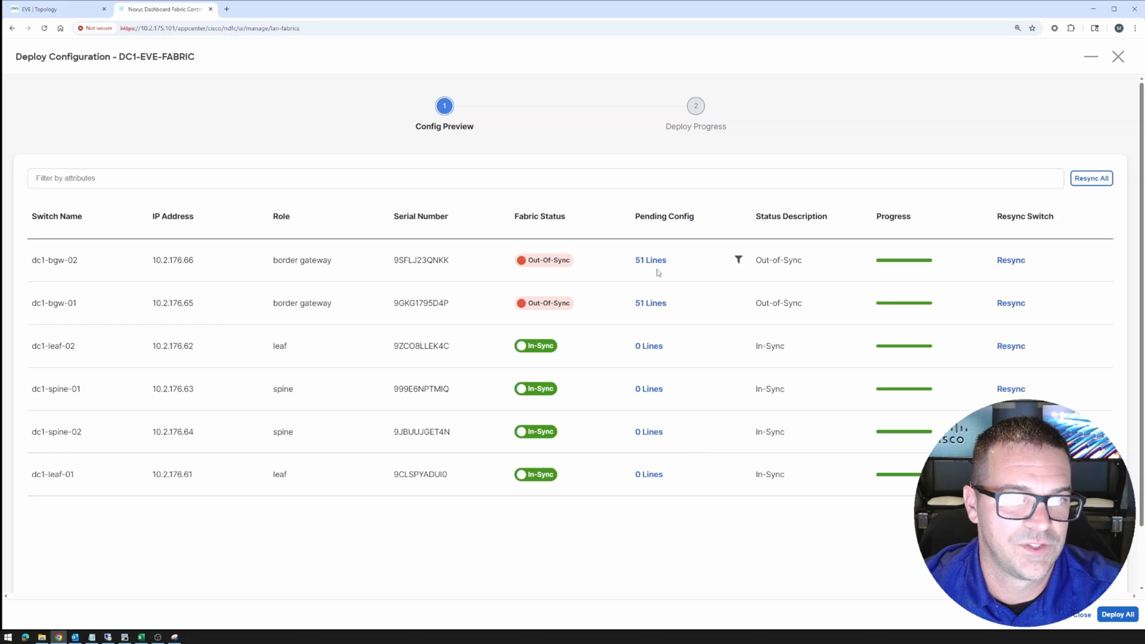
Review dc1-bgw-02's 51 pending config lines, highlighting the BGP, NVE and VLAN lines
click(654, 263)
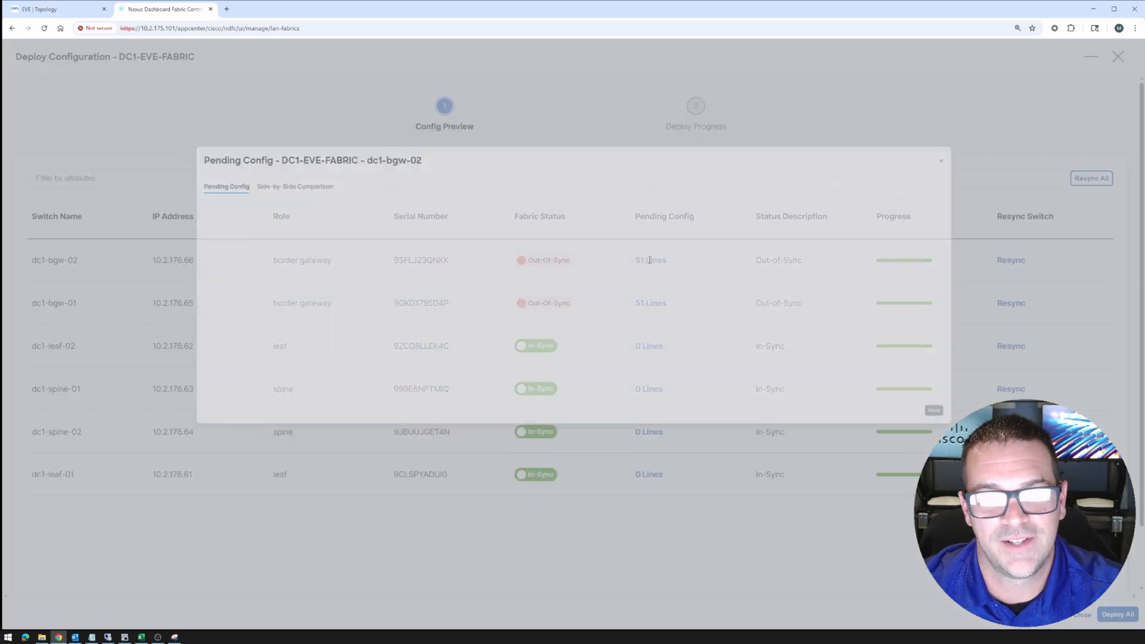
drag(68, 166, 191, 287)
scroll(192, 286, down, 3)
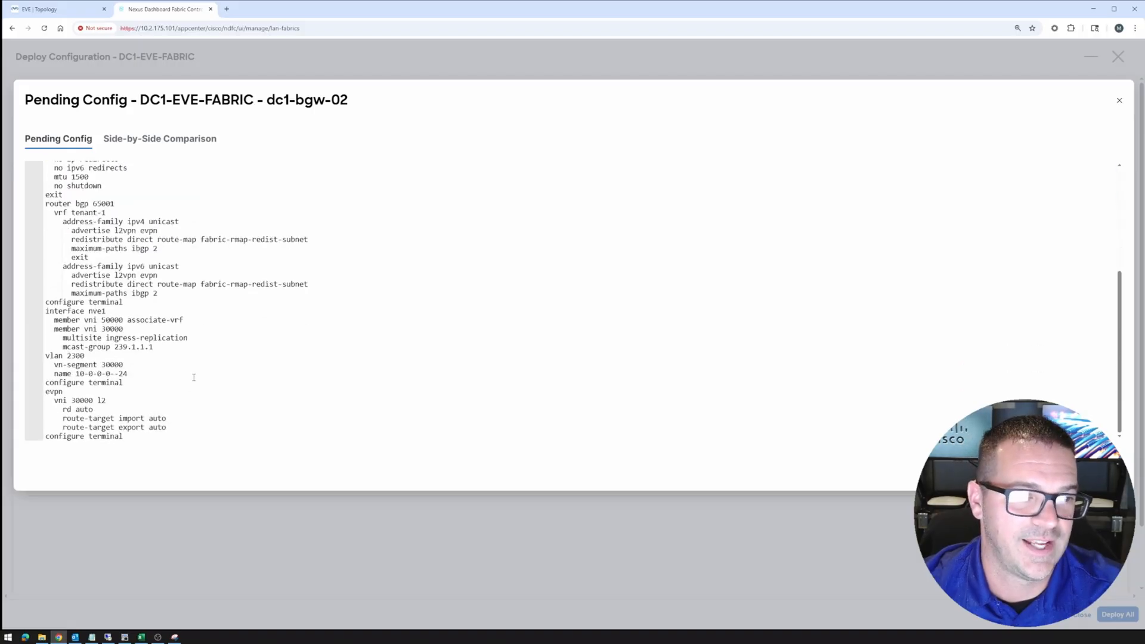
drag(66, 195, 279, 387)
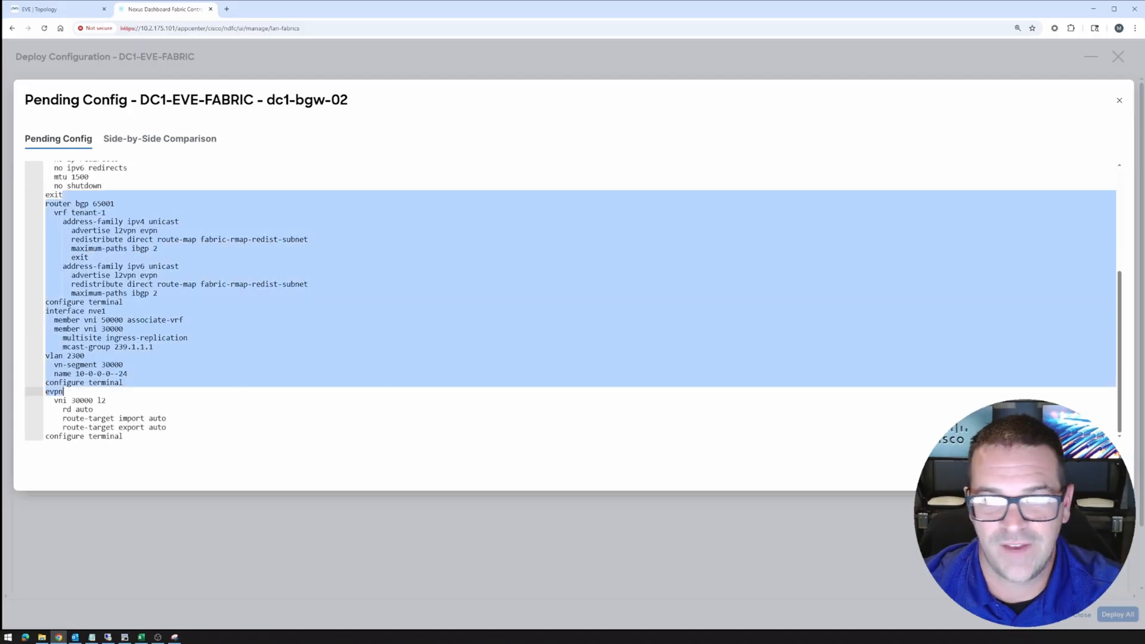
click(1107, 470)
Deploy all pending DC1-EVE-FABRIC config so all three TENANT-1 networks are Deployed, then close the progress view
click(1121, 614)
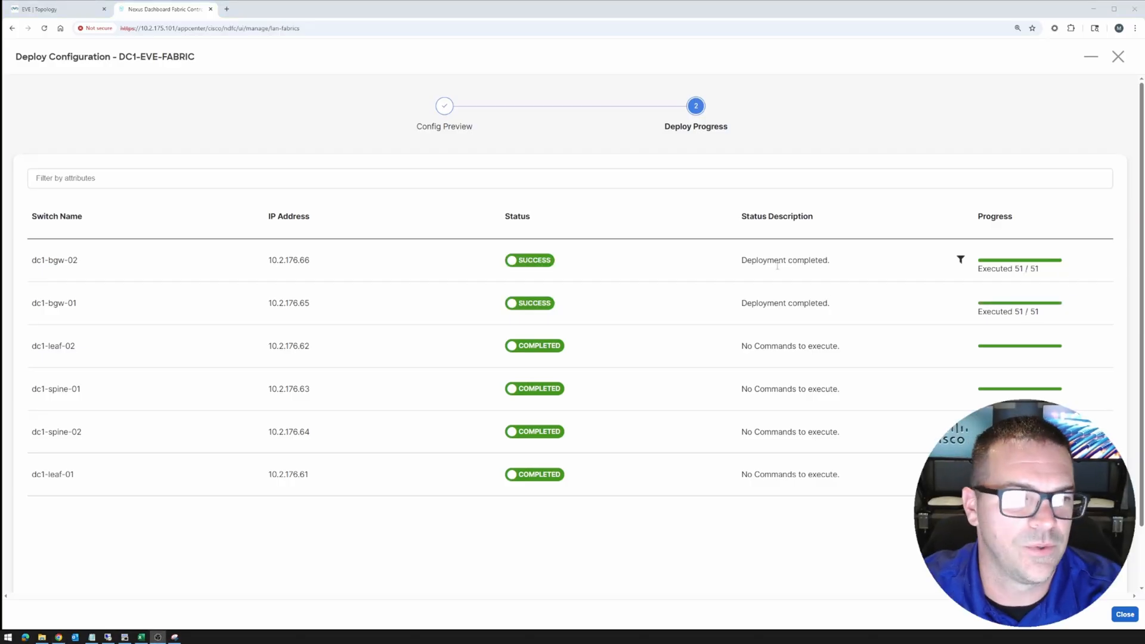
click(1125, 616)
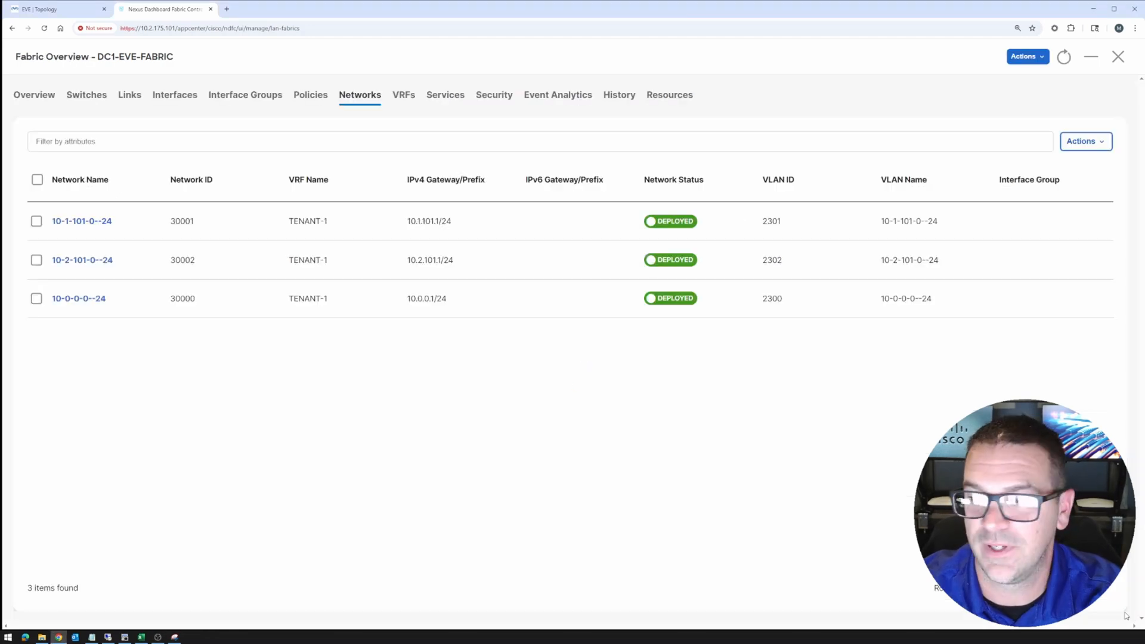
Switch from DC1 to DC2-EVE-FABRIC and Recalculate and Deploy to all three DC2 switches
click(1118, 58)
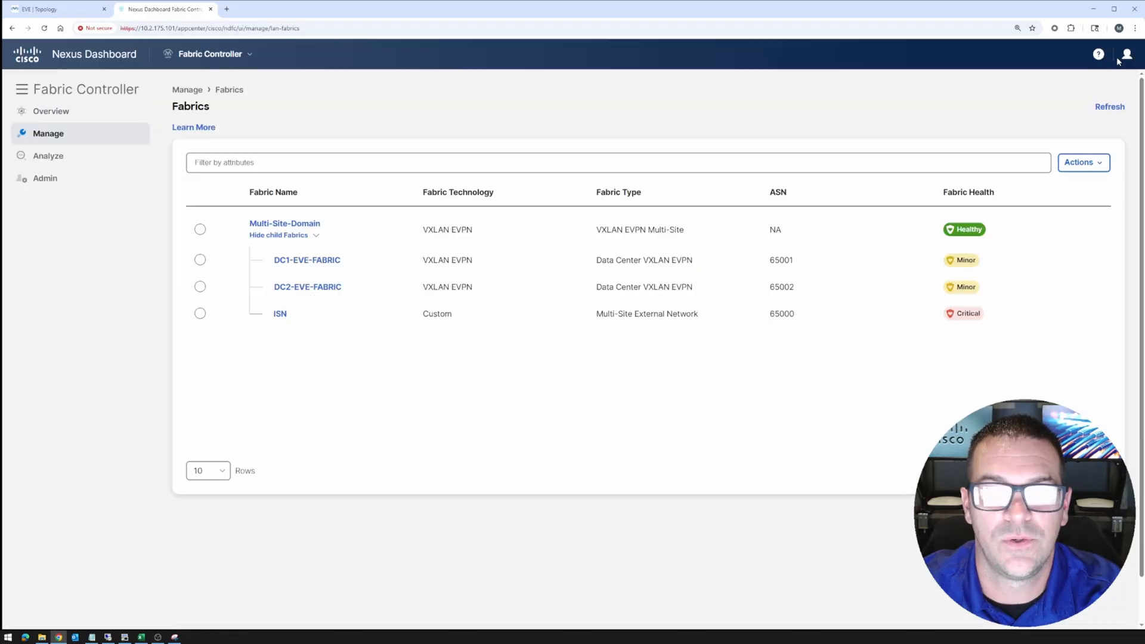
click(307, 288)
click(1032, 60)
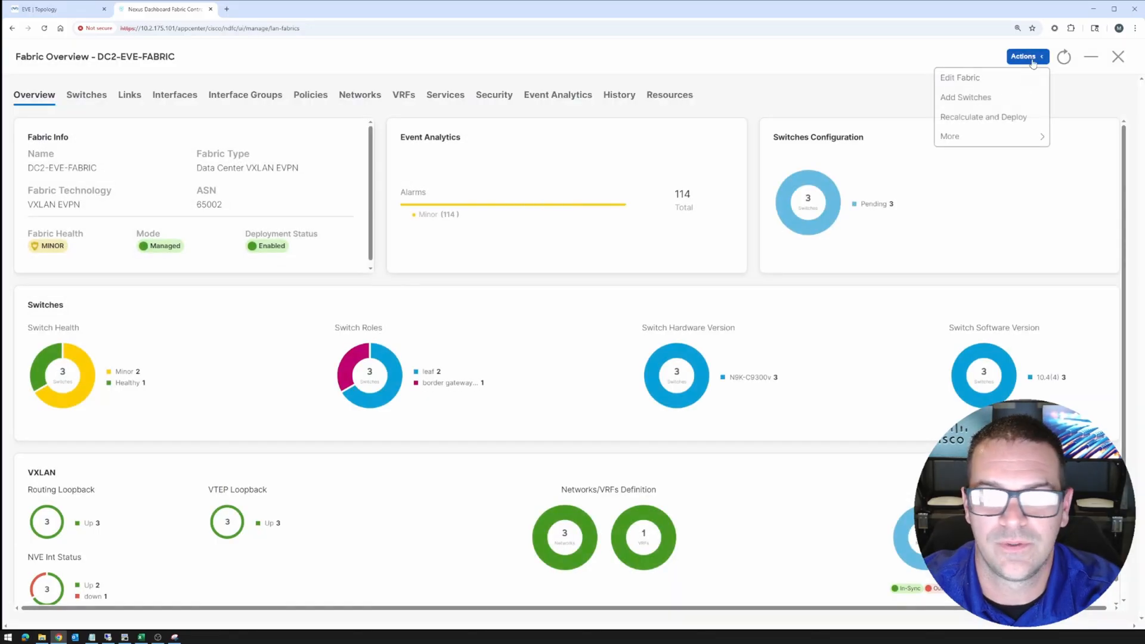
click(984, 117)
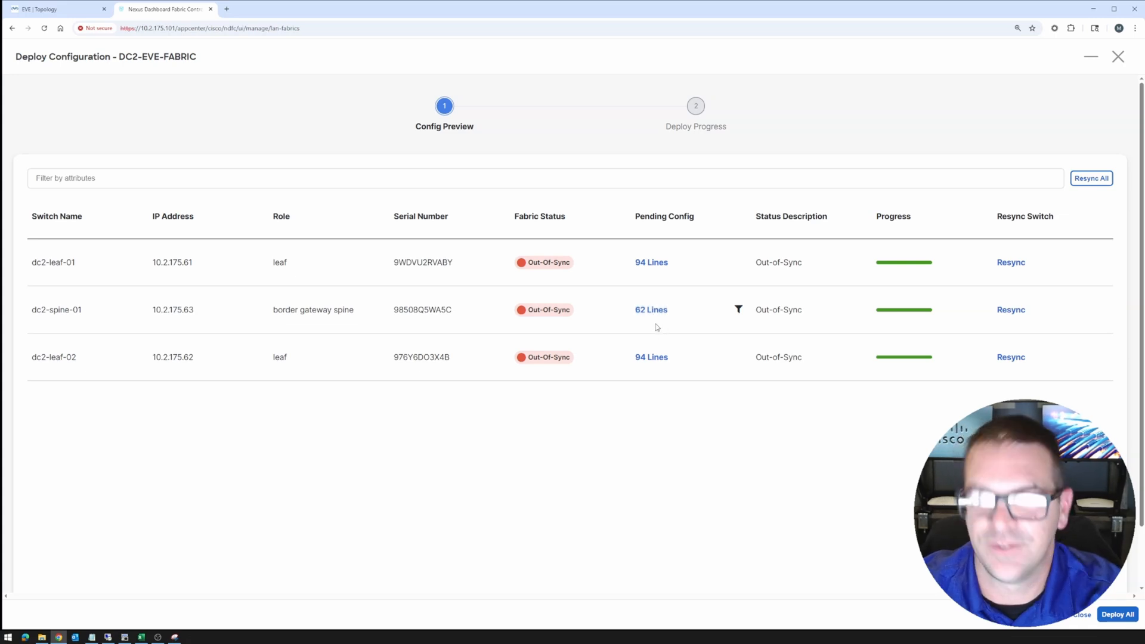
click(1113, 618)
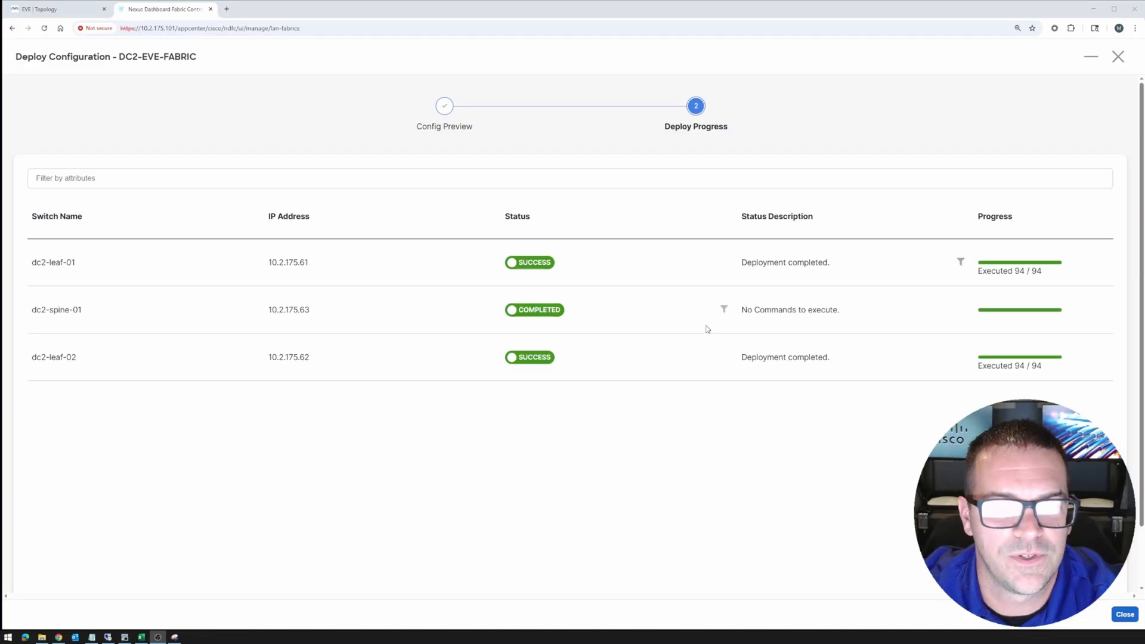
Select dc2-spine-01's full status description, then close the DC2 deploy view
drag(853, 316, 732, 315)
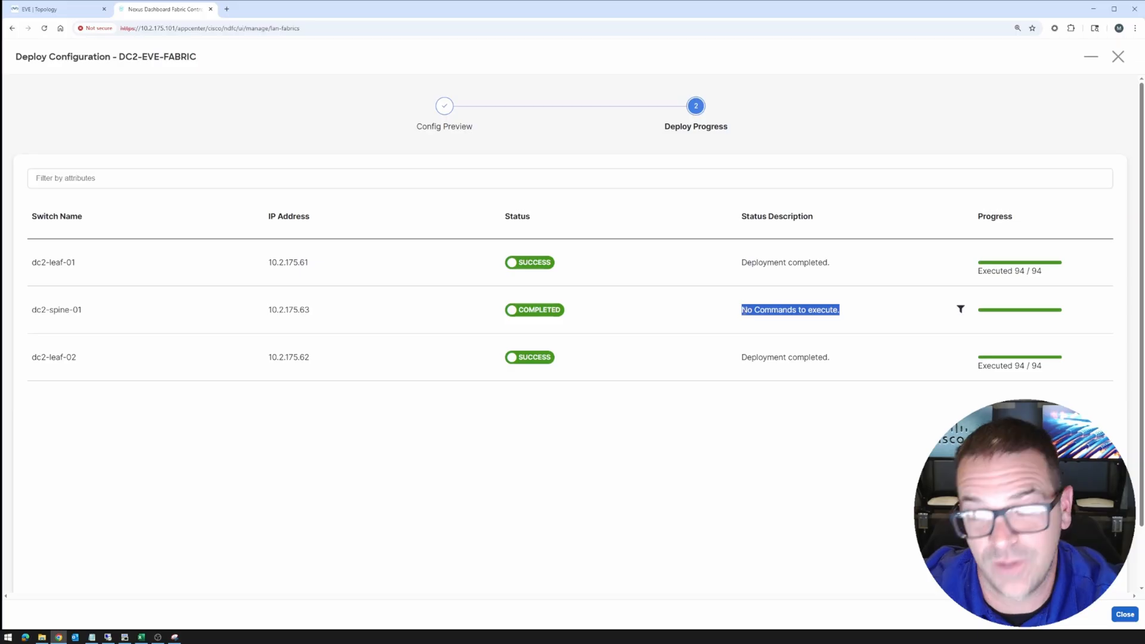
click(780, 311)
drag(845, 315, 741, 320)
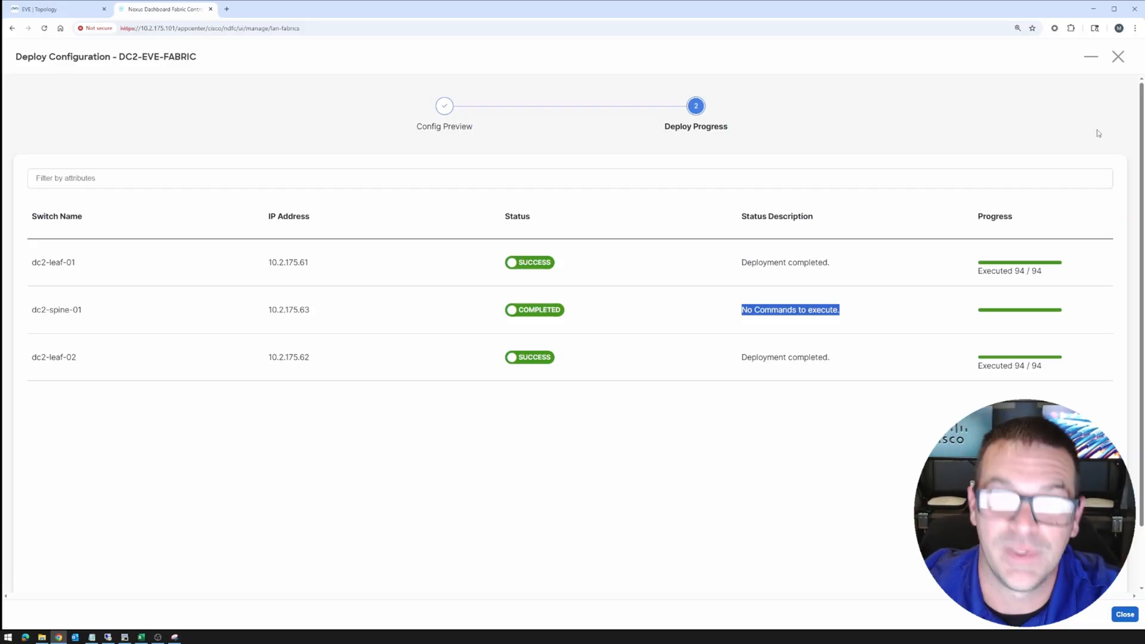
click(1125, 615)
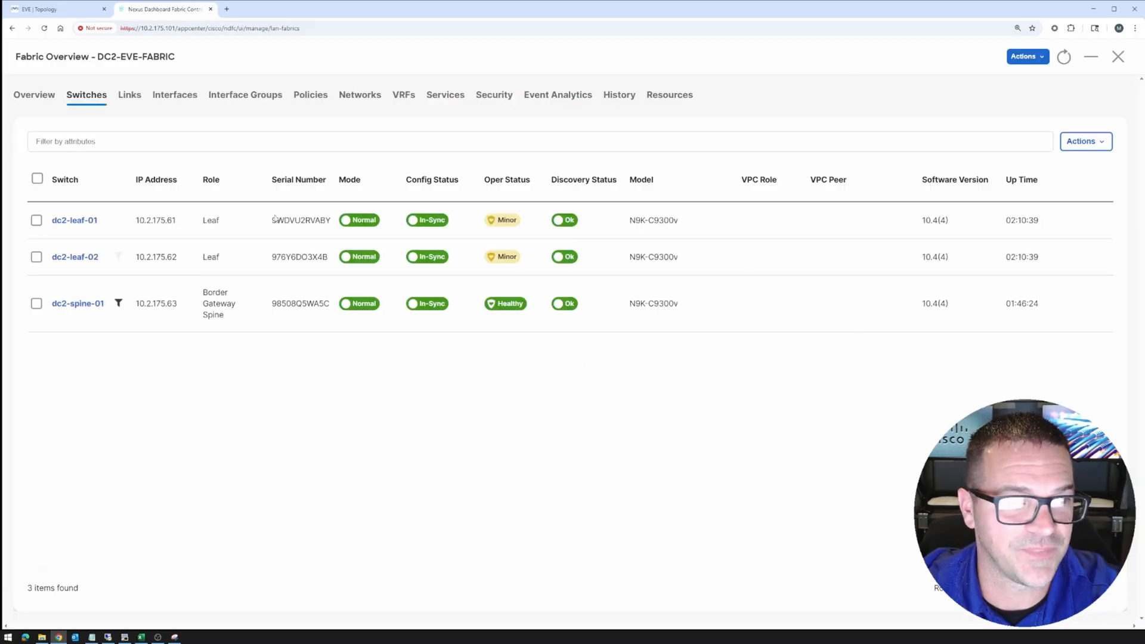
Recalculate and Deploy ISN, whose core router is In-Sync with 0 pending lines, then close its overview
click(1119, 57)
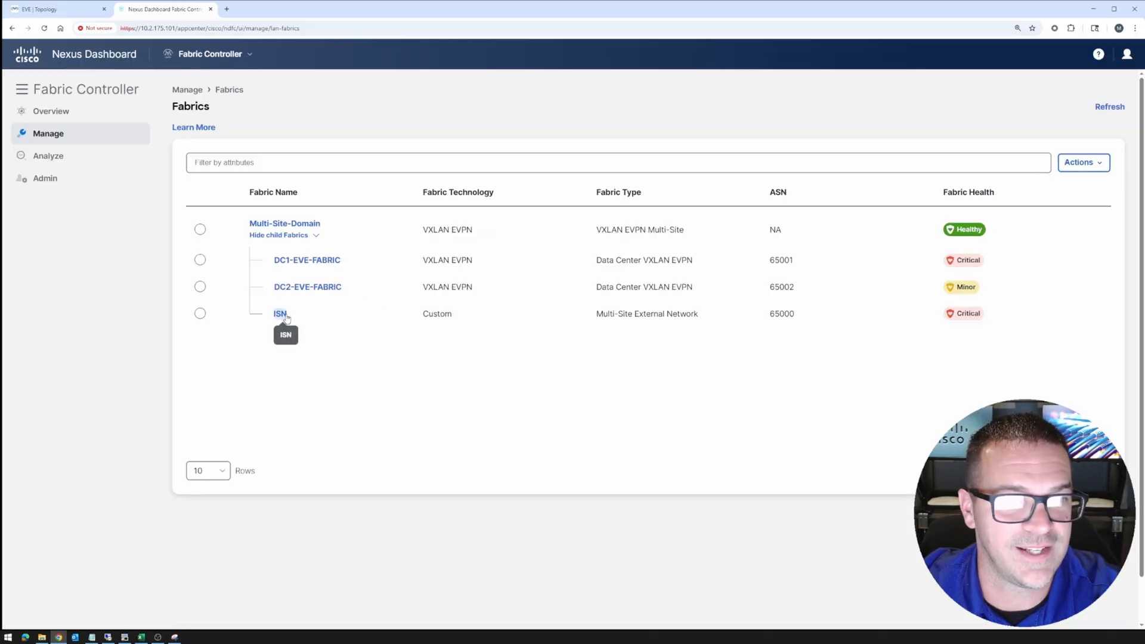
click(283, 313)
click(1028, 56)
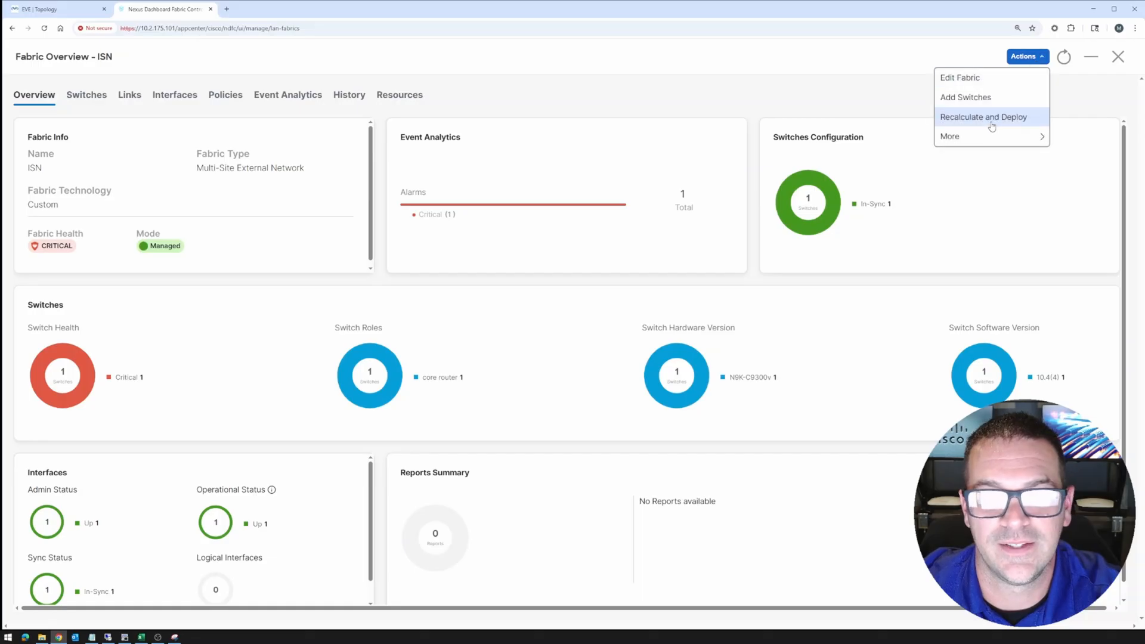
click(991, 119)
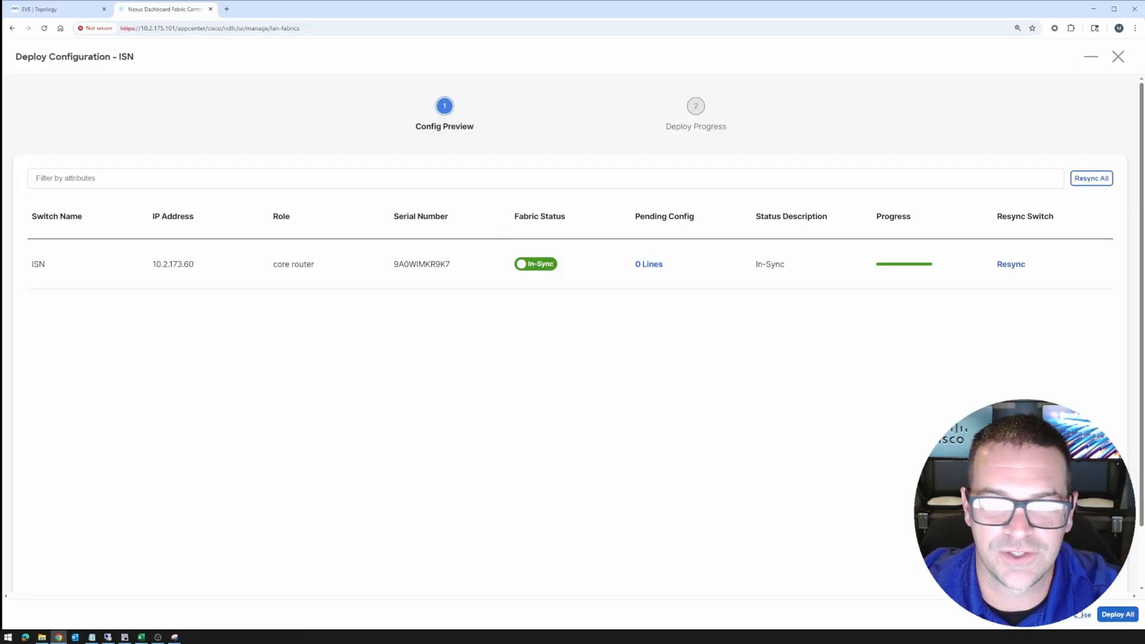
click(1108, 615)
click(1121, 616)
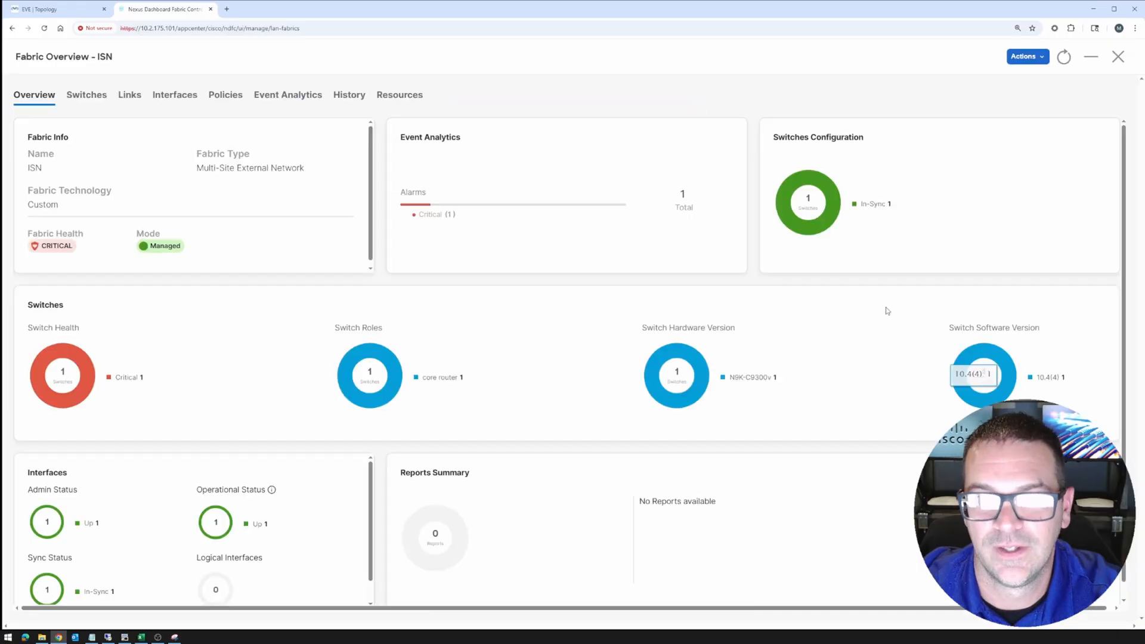
click(1118, 58)
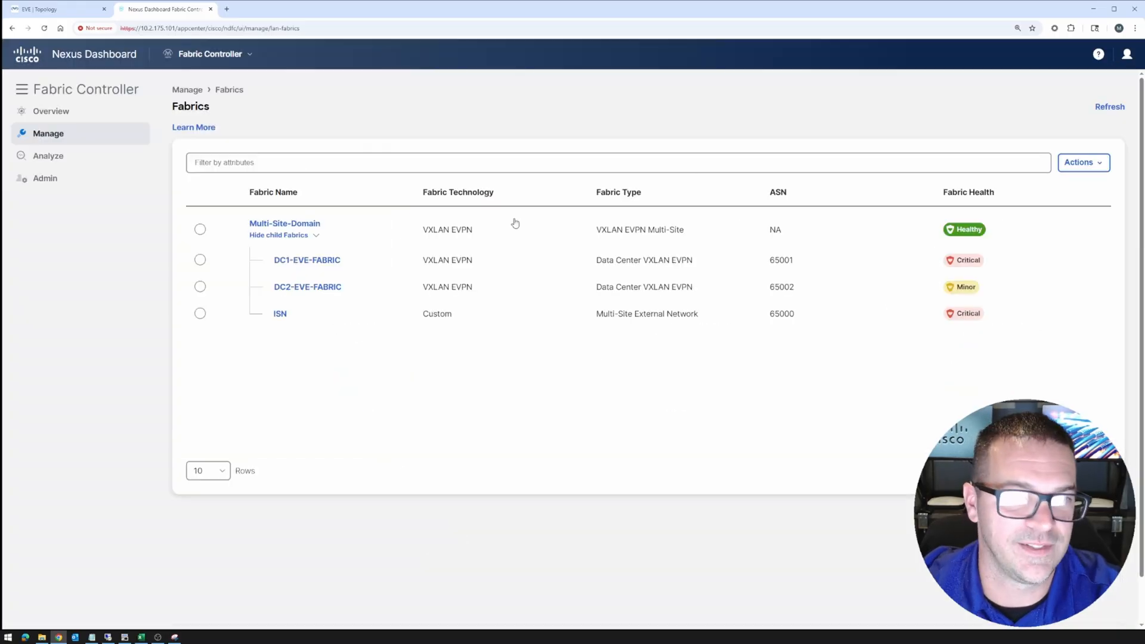
Recalculate and Deploy Multi-Site-Domain with no commands on its four switches, then close its overview
click(281, 224)
click(1041, 58)
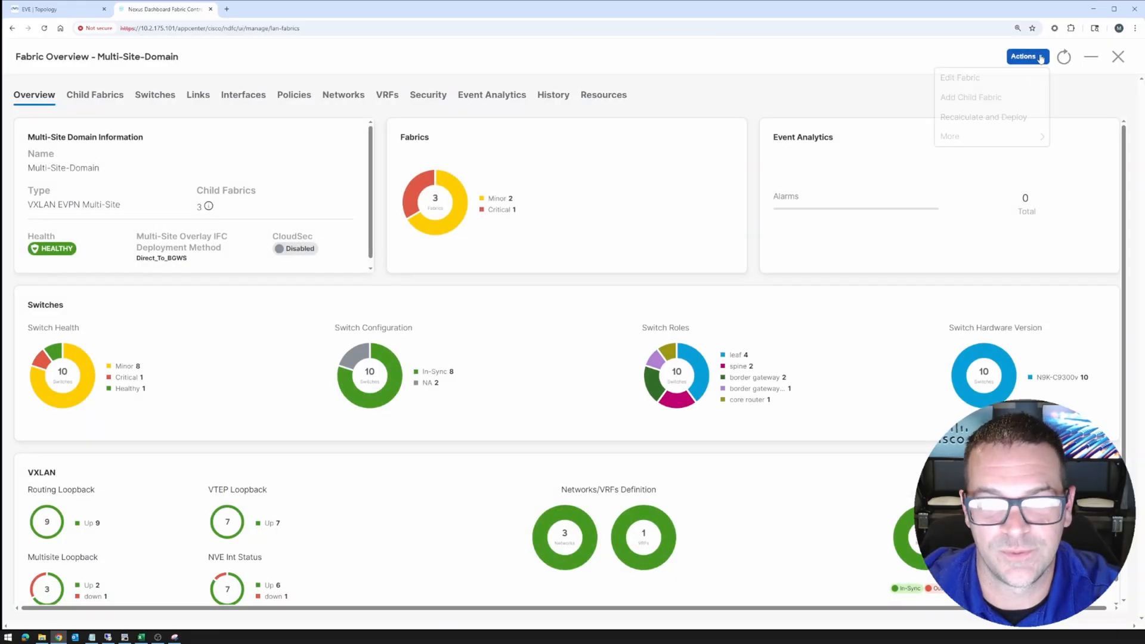
click(984, 118)
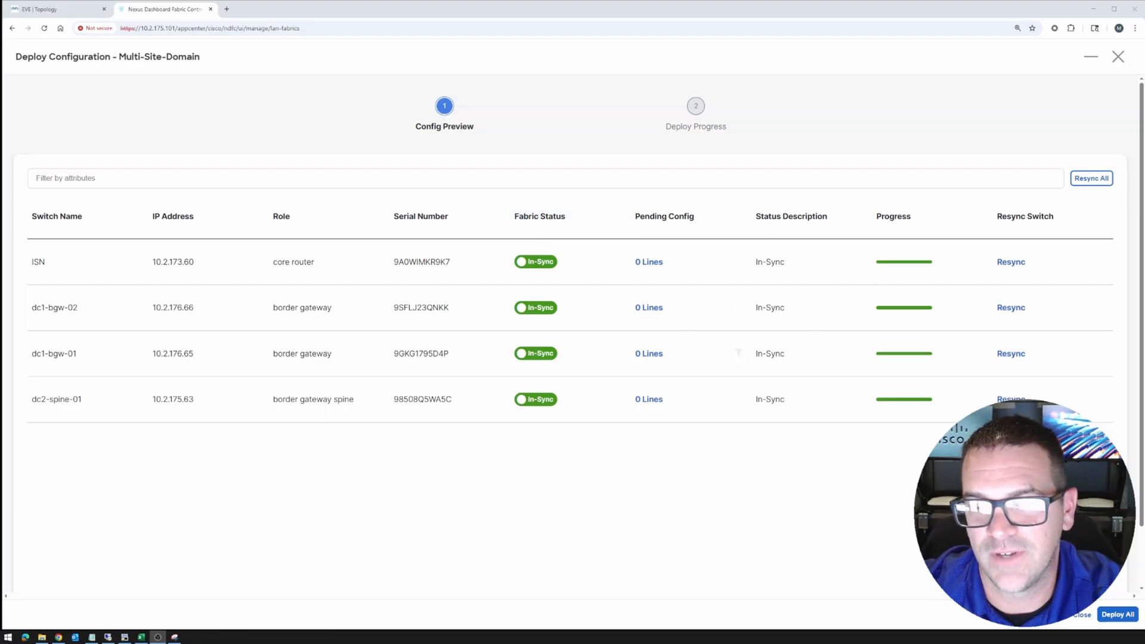
click(1118, 615)
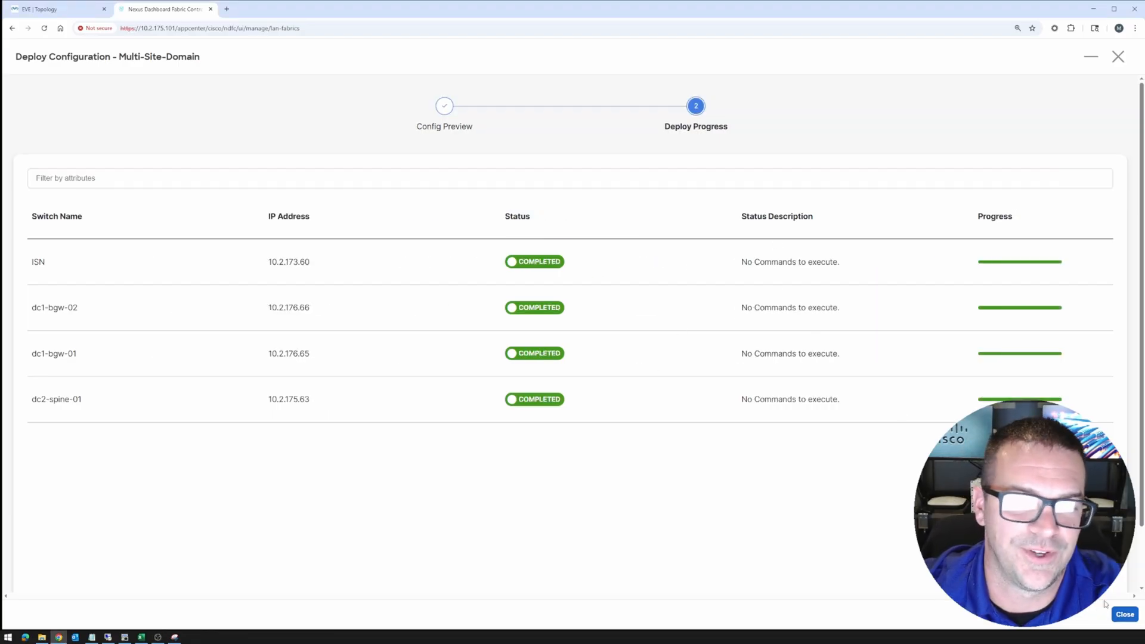
click(1124, 614)
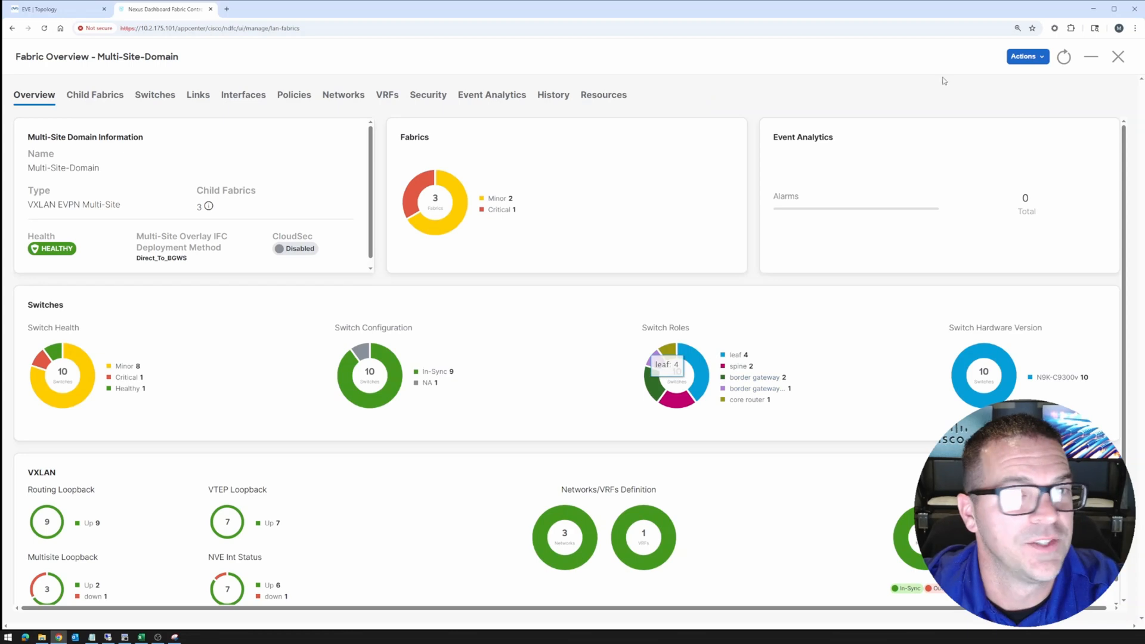
click(1119, 57)
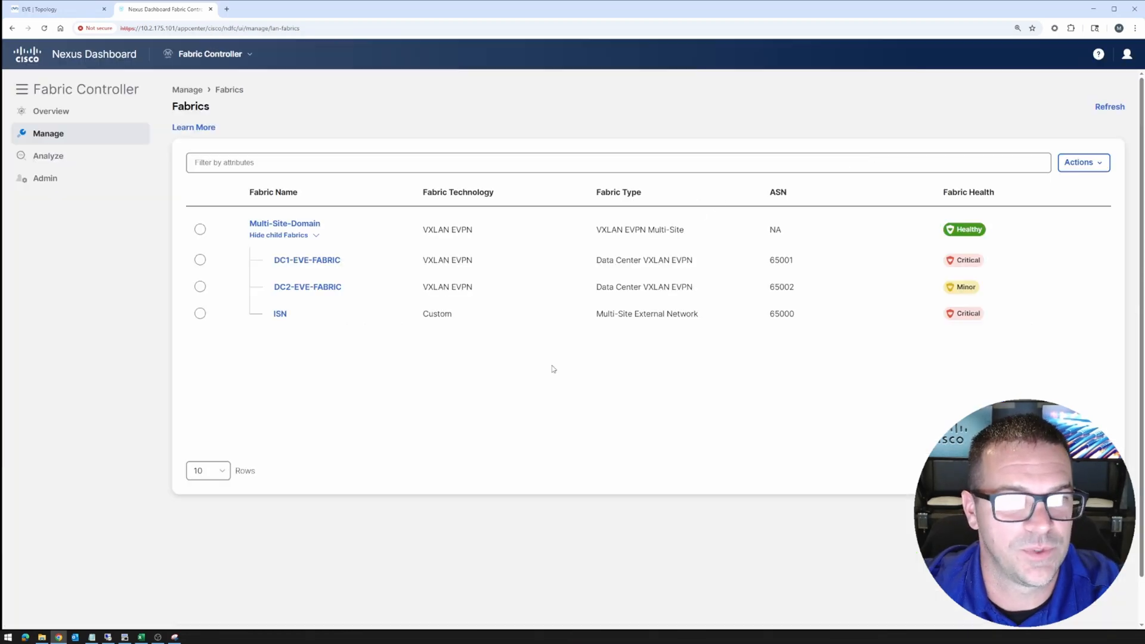